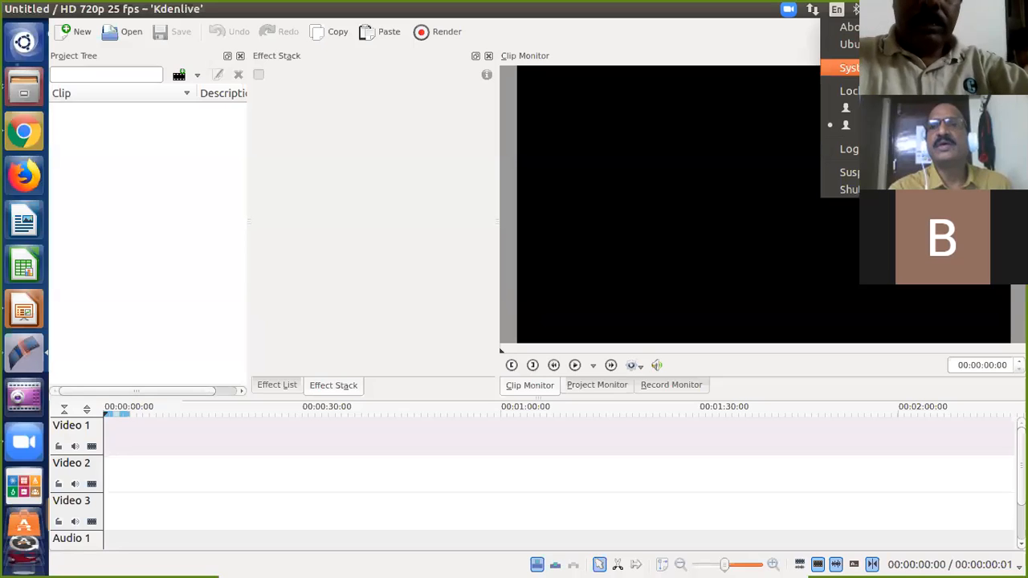
Raise the headset microphone's input volume in Sound settings, then close System Settings.
click(849, 67)
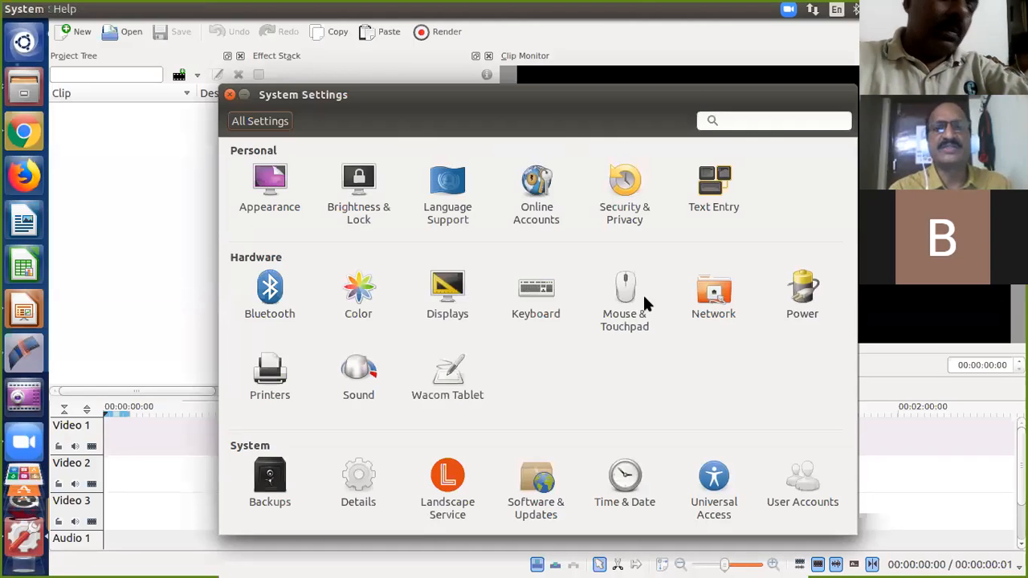
click(352, 368)
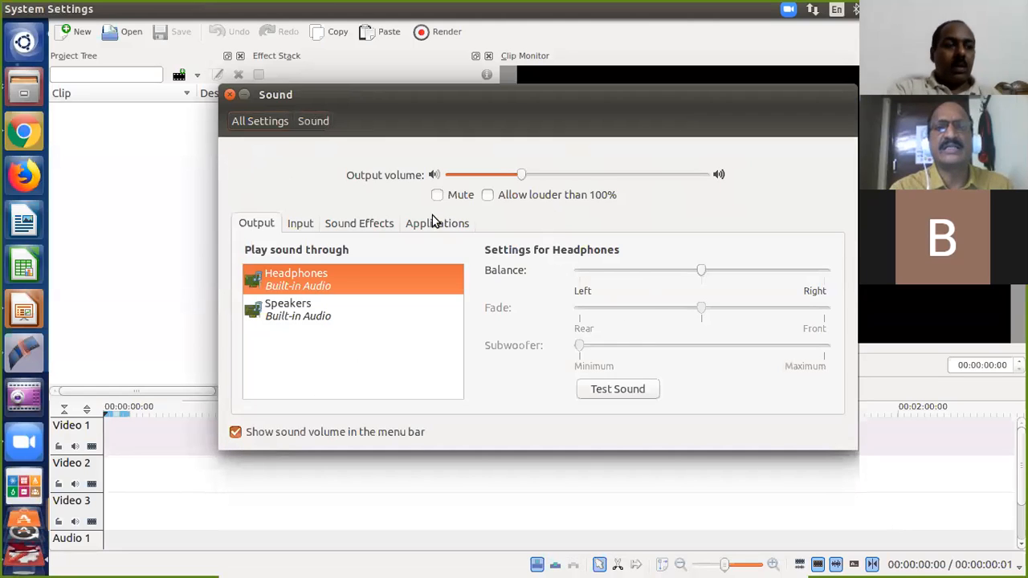
click(305, 224)
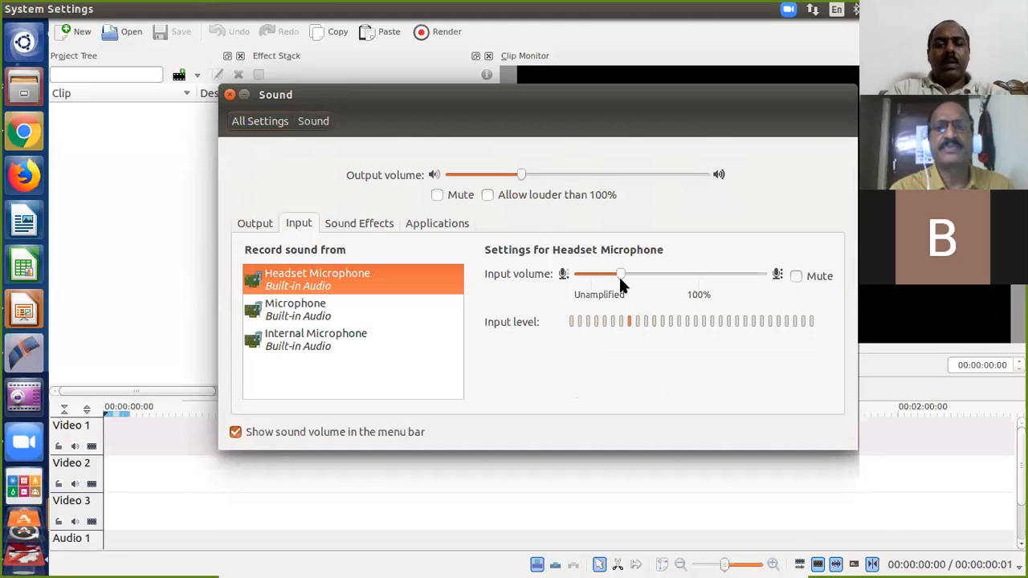
drag(620, 275, 671, 276)
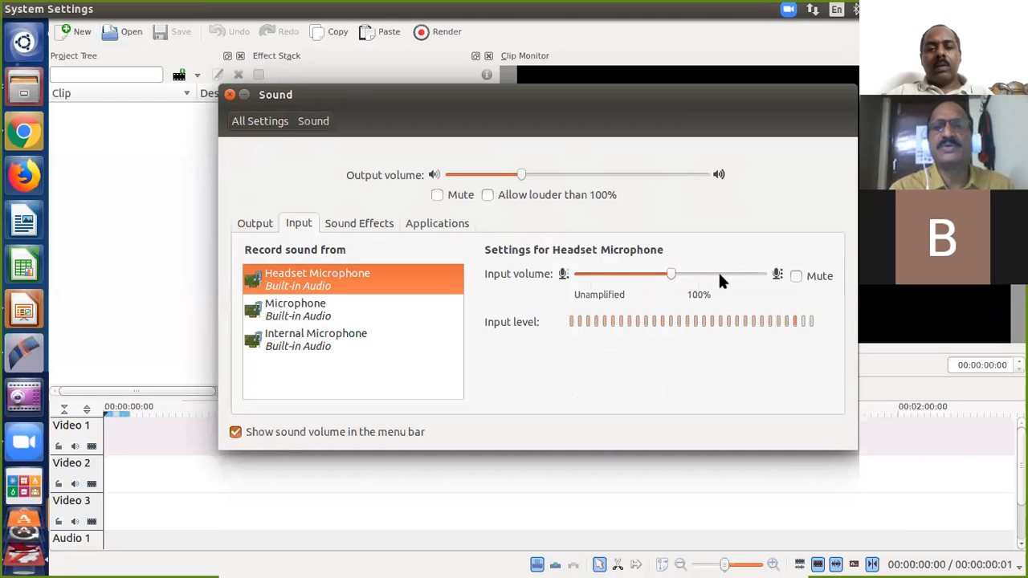
click(230, 96)
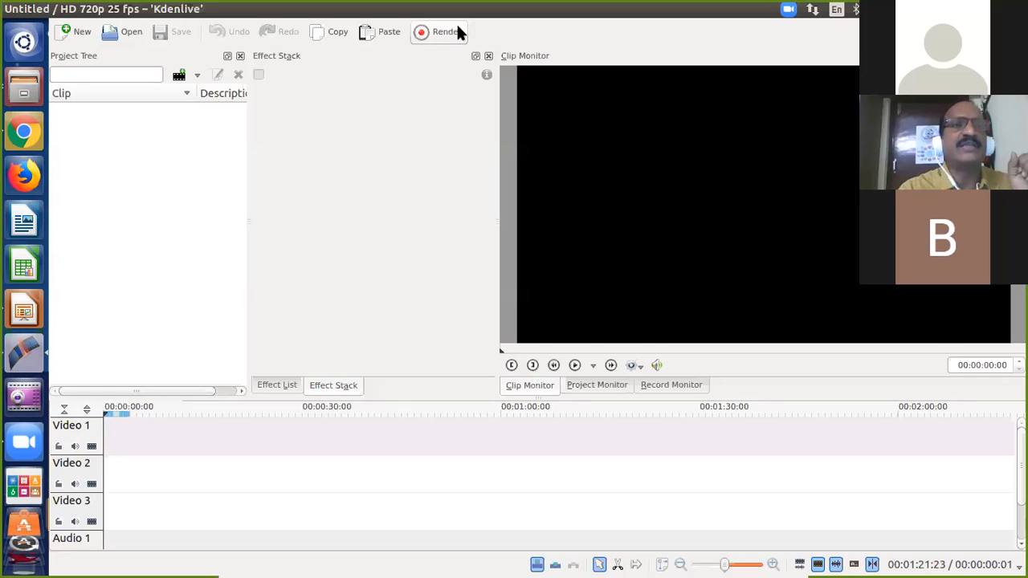
mouse_move(54, 9)
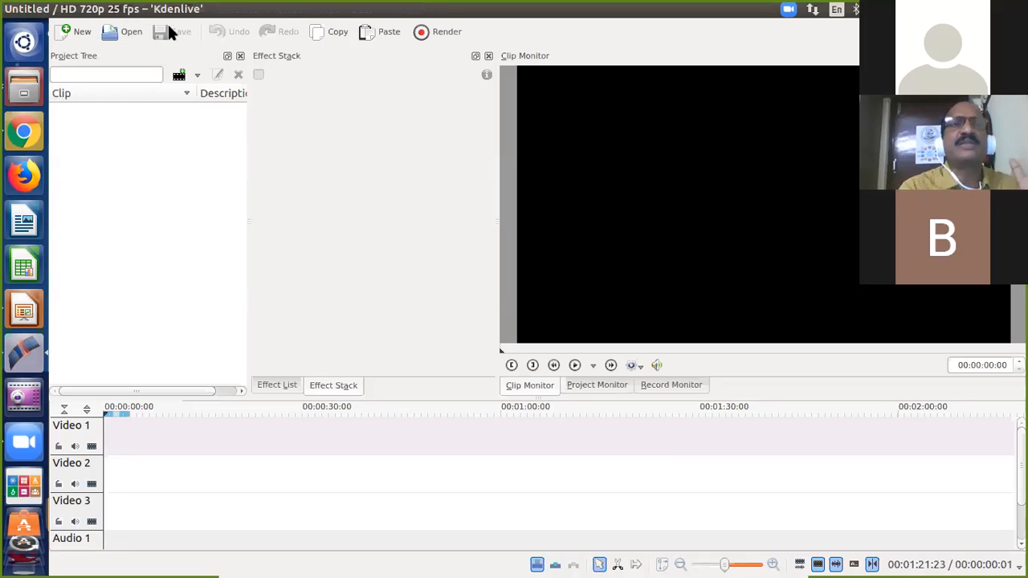
mouse_move(171, 12)
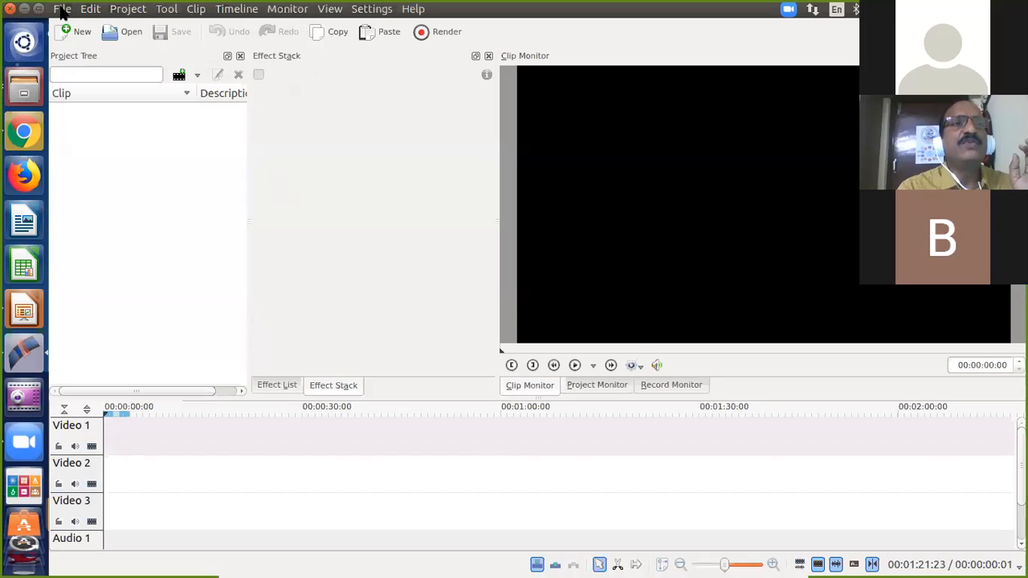
Browse the File, Edit and Project menus, leaving the Project menu showing its clip actions.
click(62, 10)
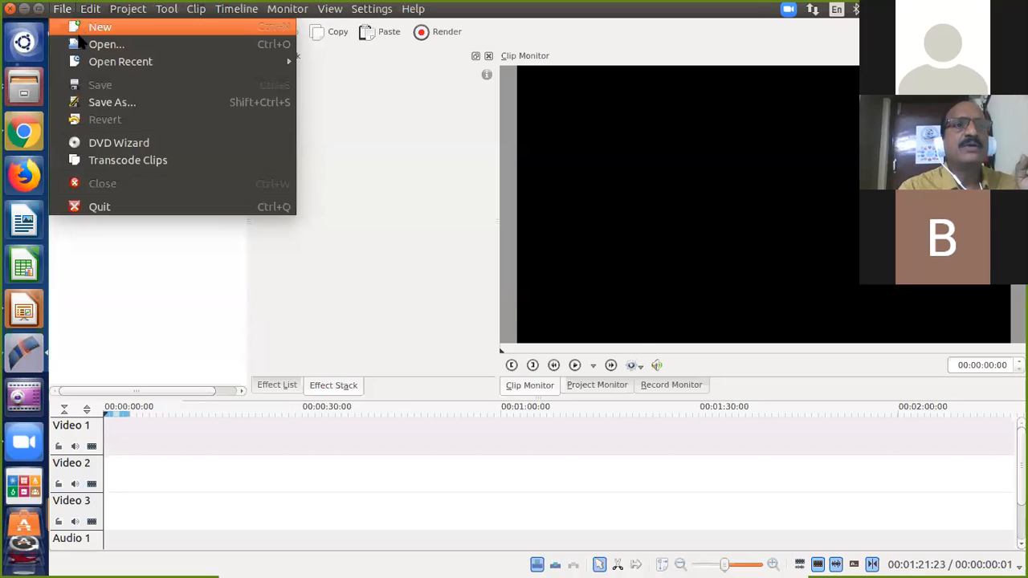
mouse_move(91, 61)
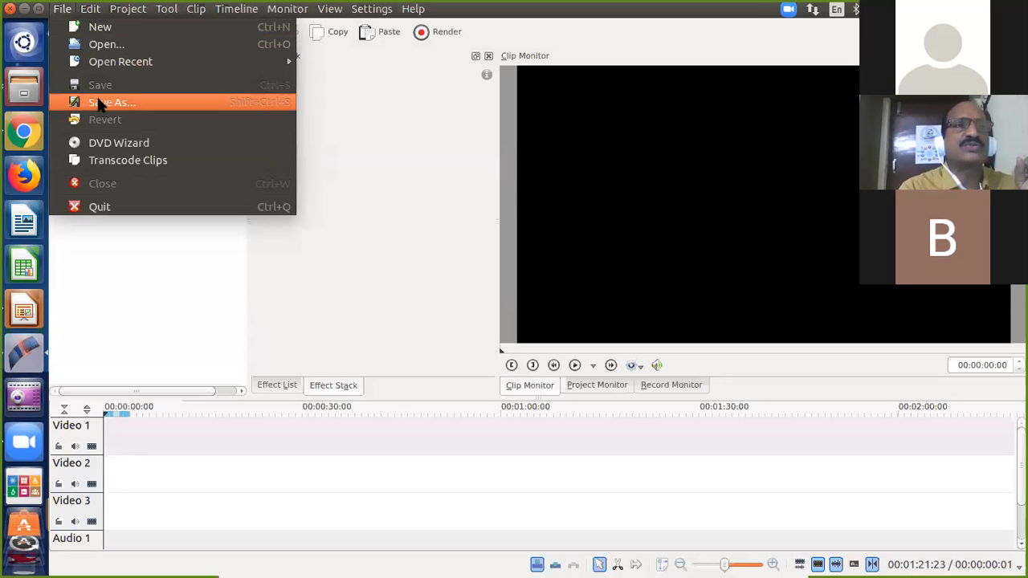
mouse_move(93, 8)
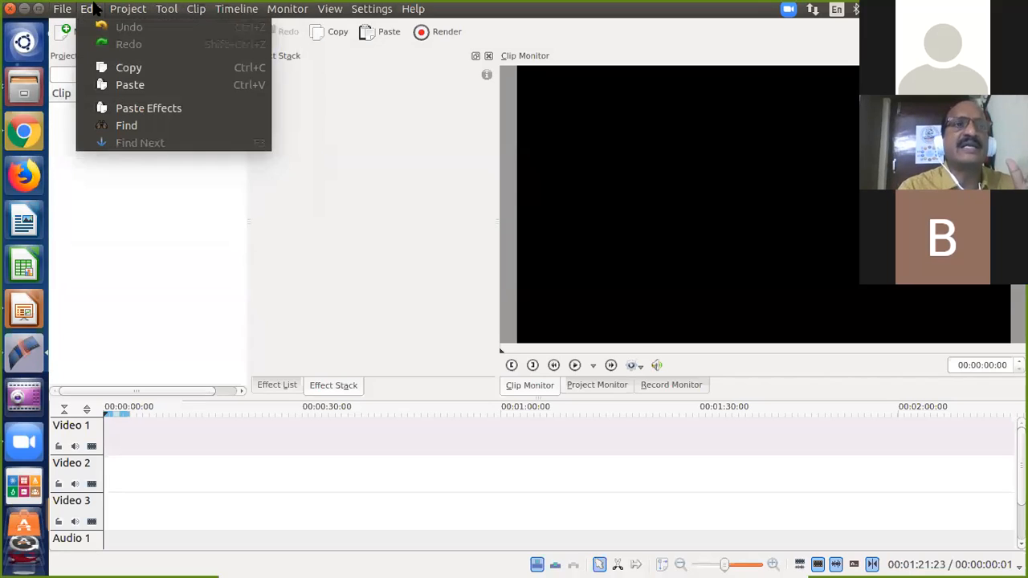
mouse_move(126, 9)
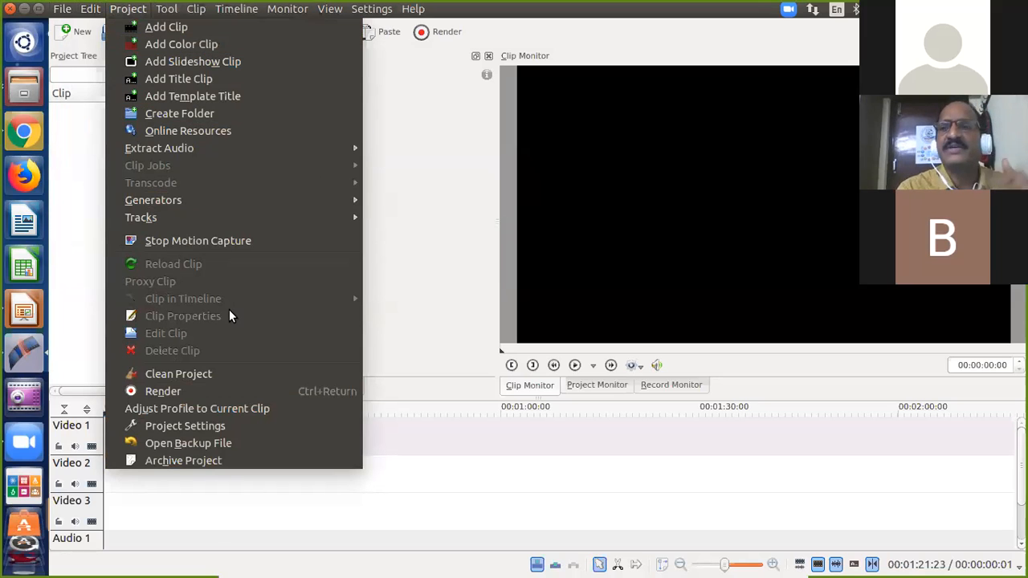
Close the Project menu, browse the Tool, Clip, Timeline and Monitor menus, then dismiss them.
click(389, 138)
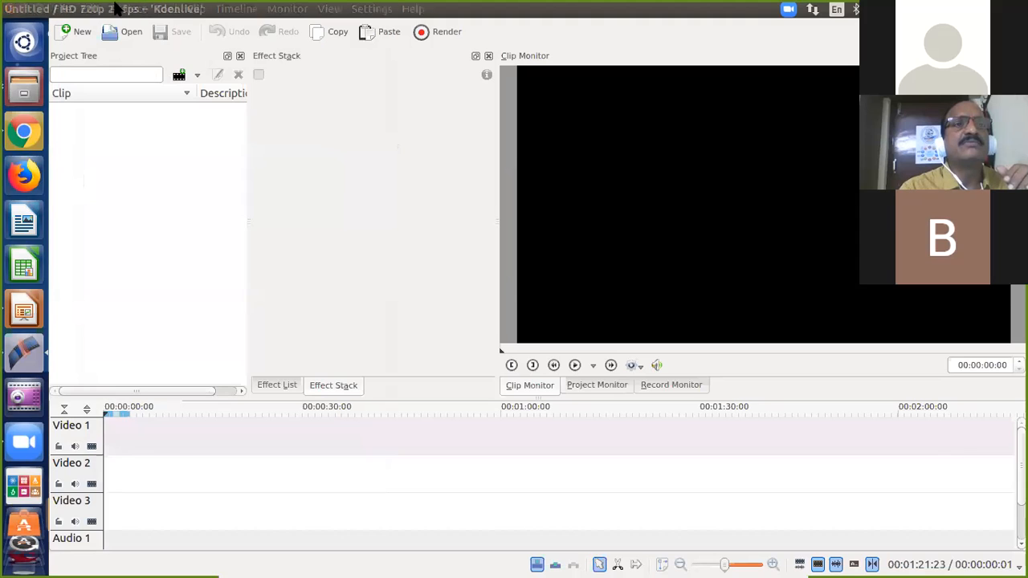
click(160, 10)
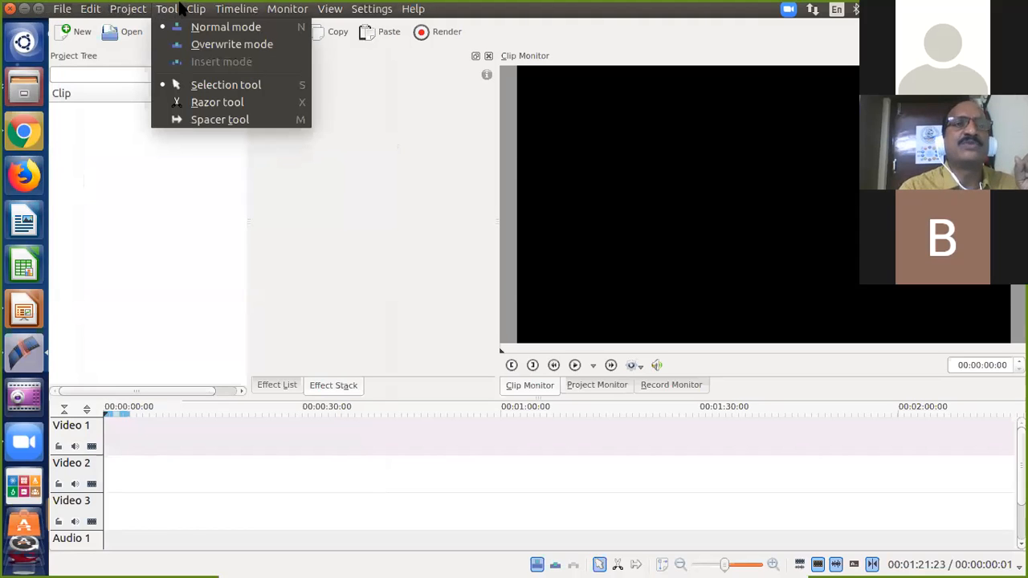
mouse_move(197, 9)
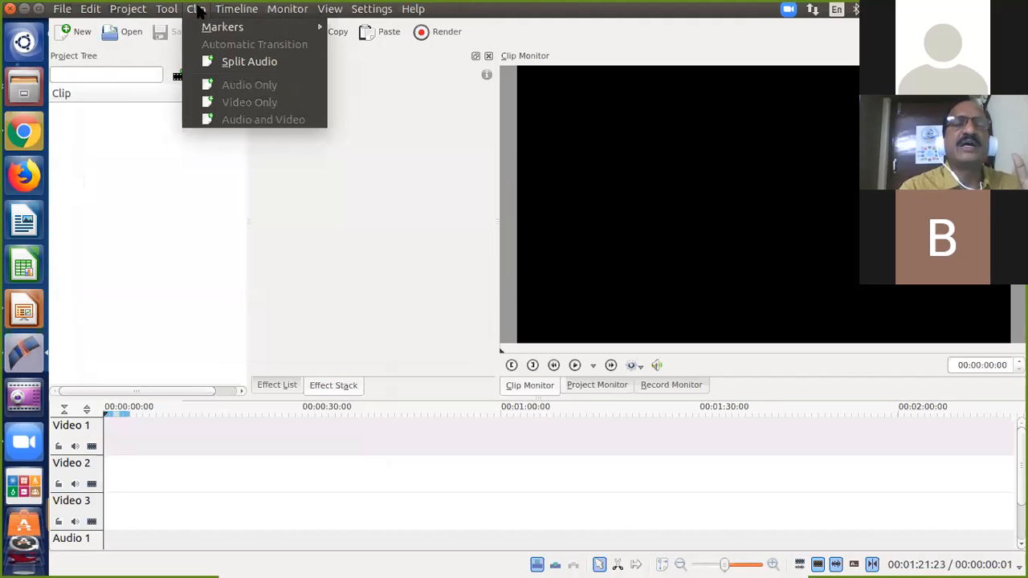
mouse_move(237, 13)
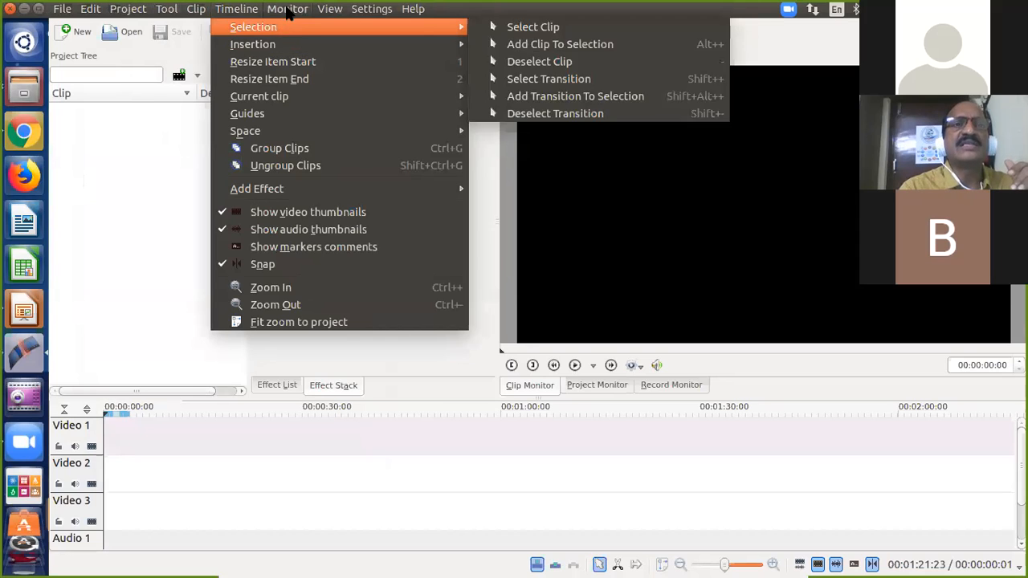
mouse_move(288, 9)
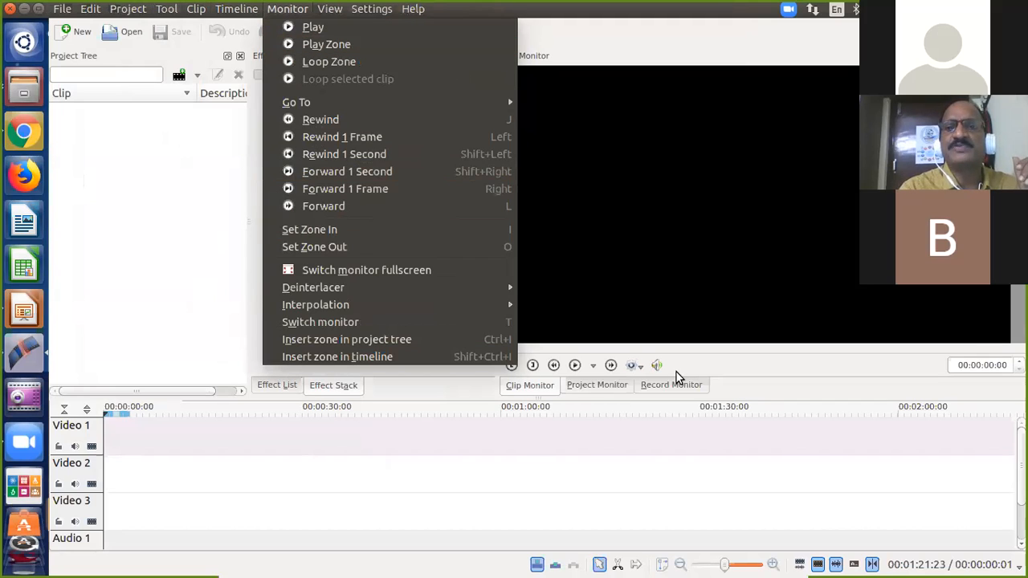
mouse_move(320, 16)
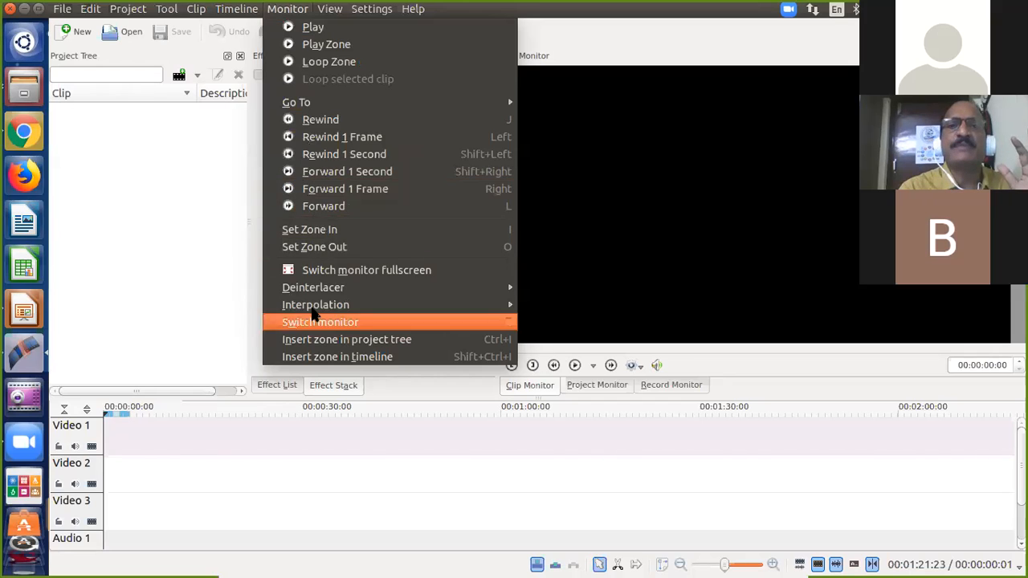
click(197, 153)
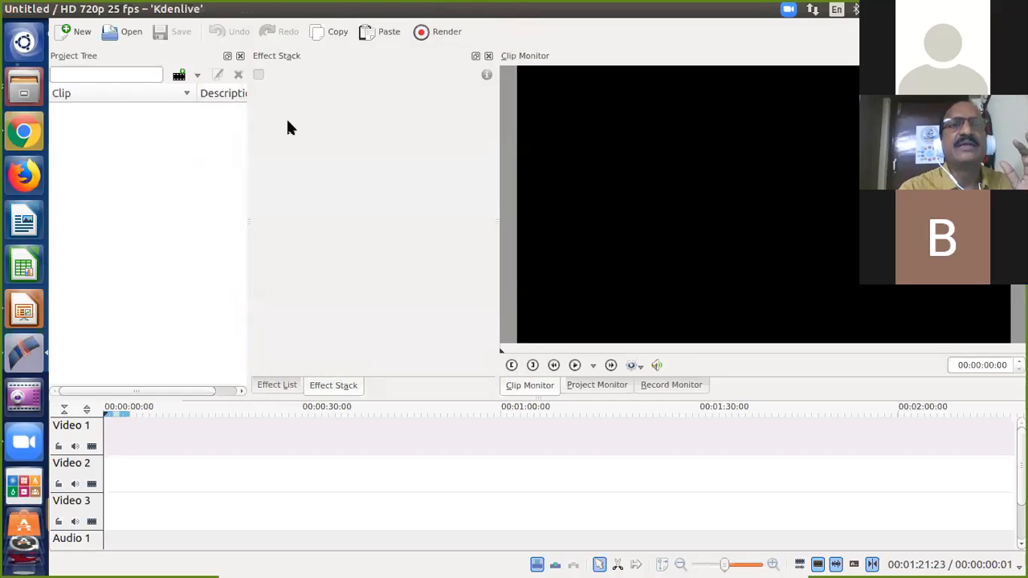
Open the View menu to see the panel toggles like Effect List and Timeline.
mouse_move(321, 8)
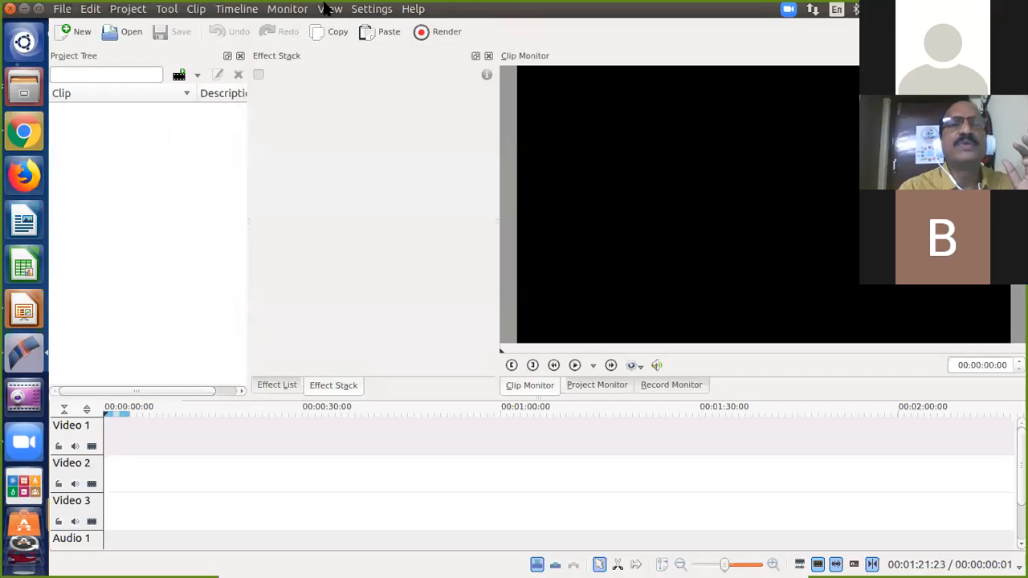
click(330, 8)
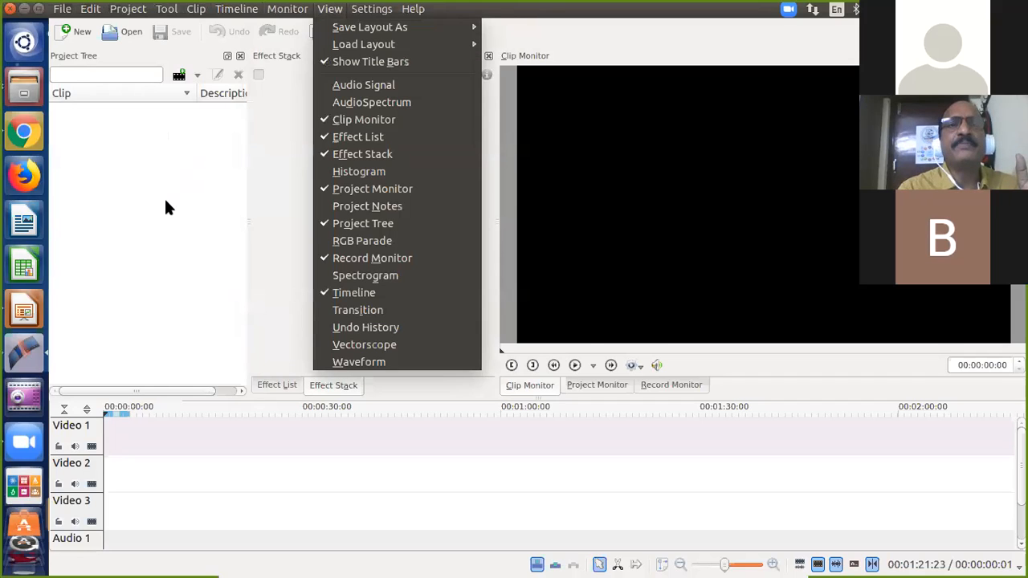
click(164, 197)
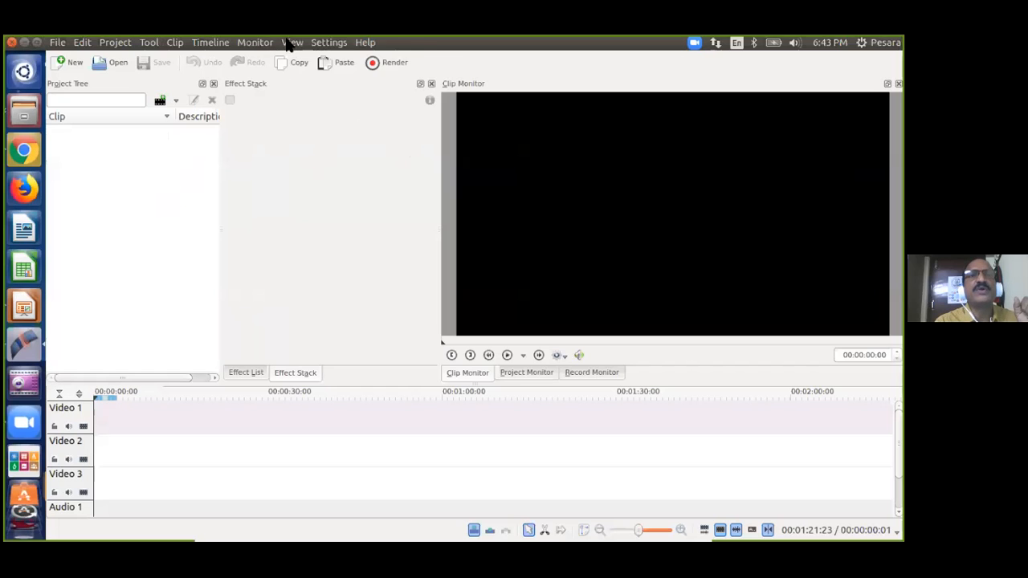
click(330, 9)
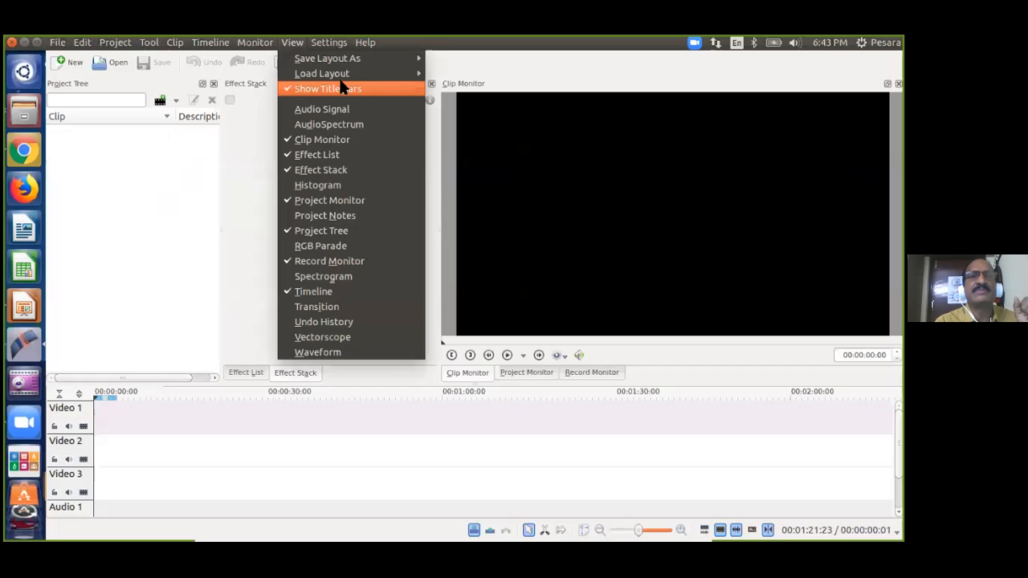
mouse_move(342, 77)
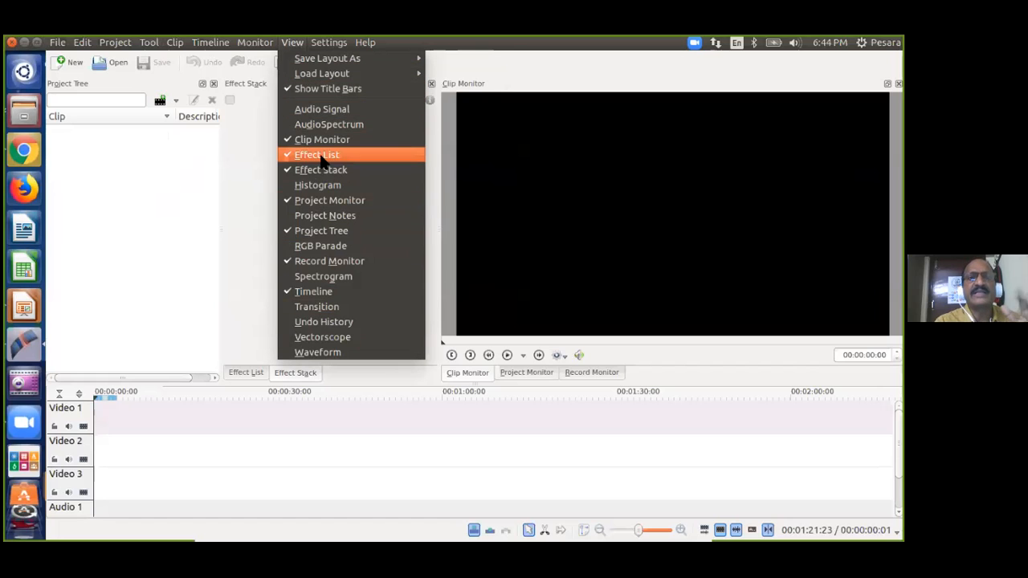
mouse_move(361, 77)
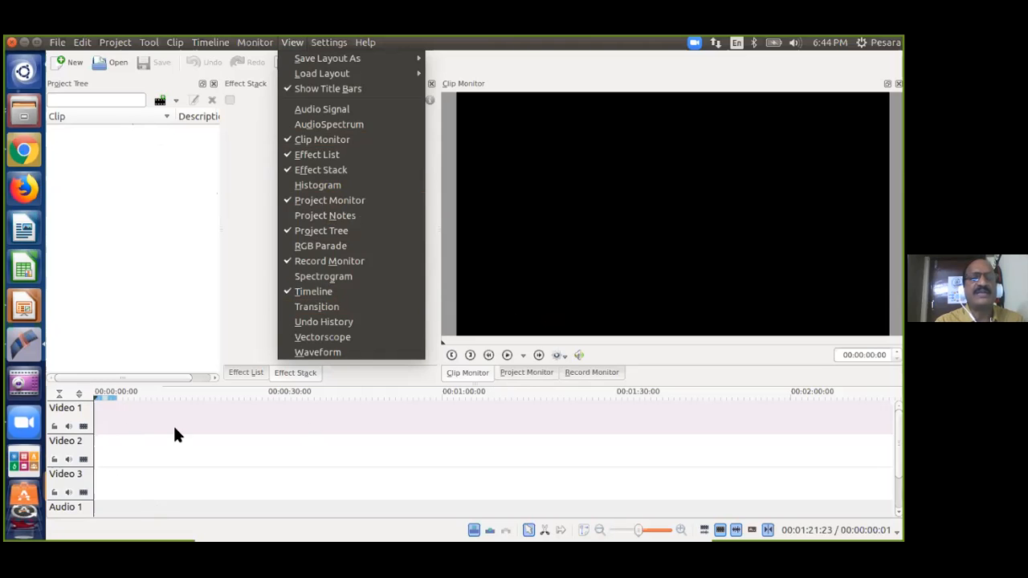
click(178, 190)
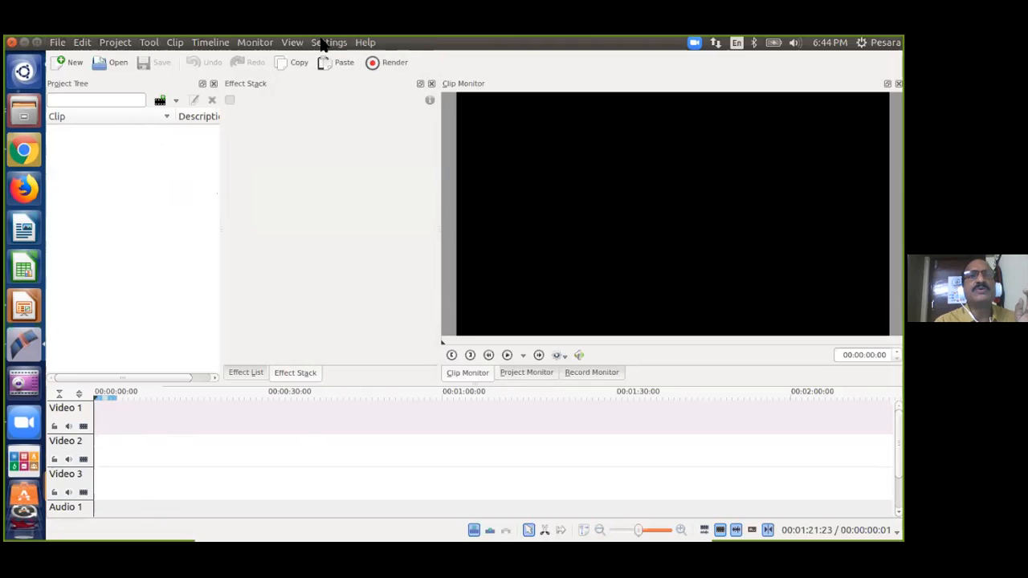
click(324, 43)
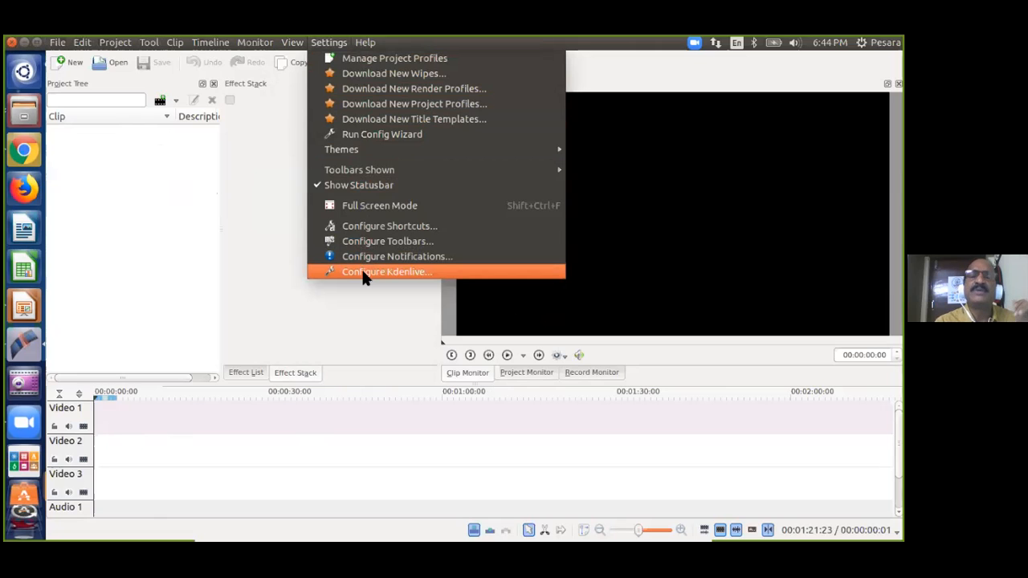
click(176, 215)
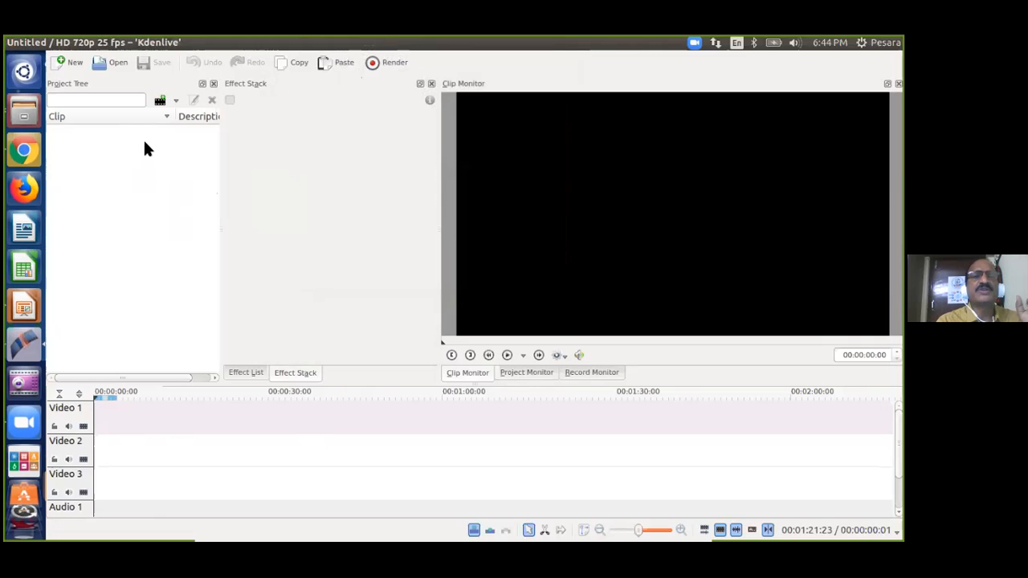
mouse_move(66, 47)
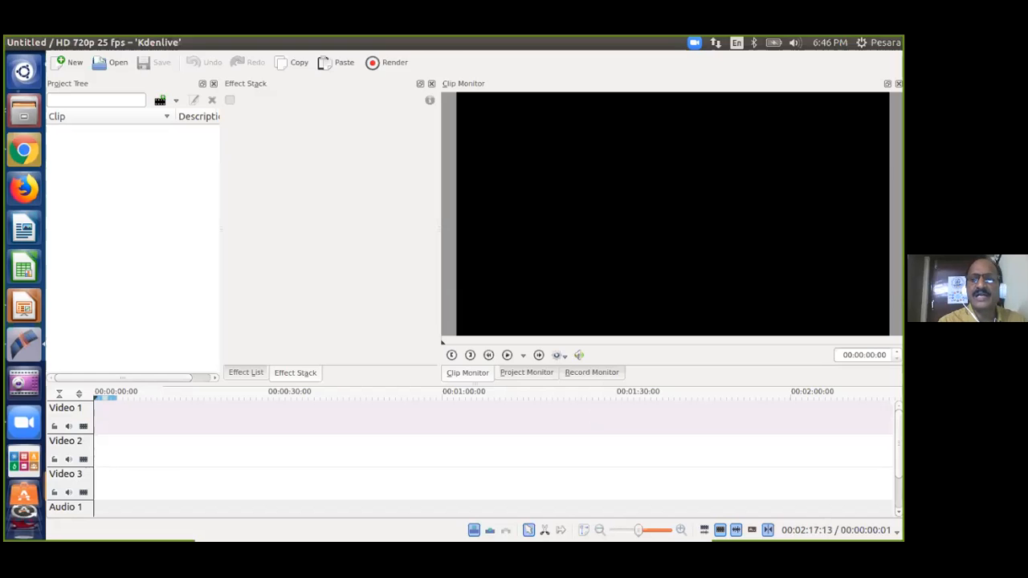
scroll(482, 454, down, 2)
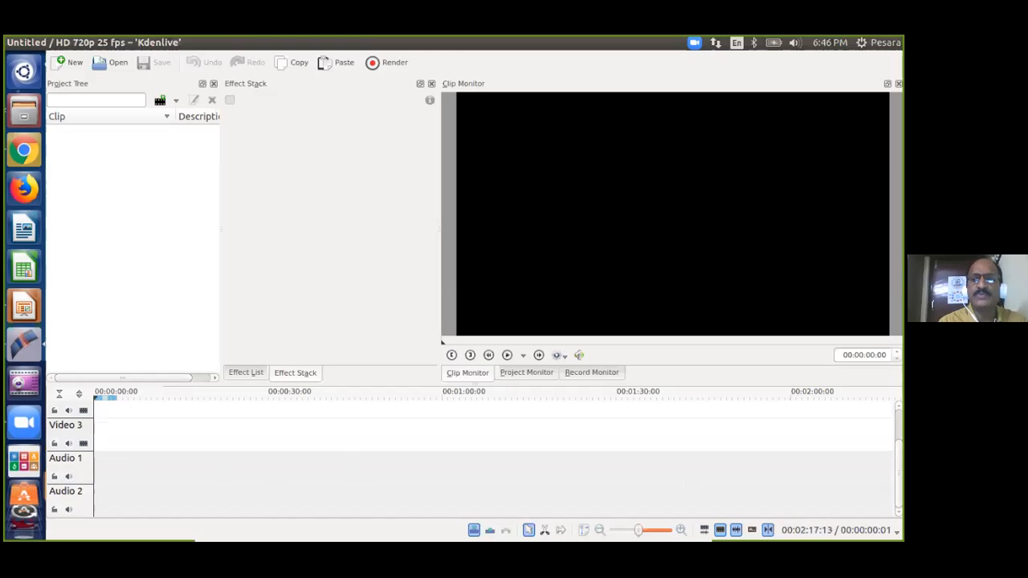
scroll(482, 457, up, 2)
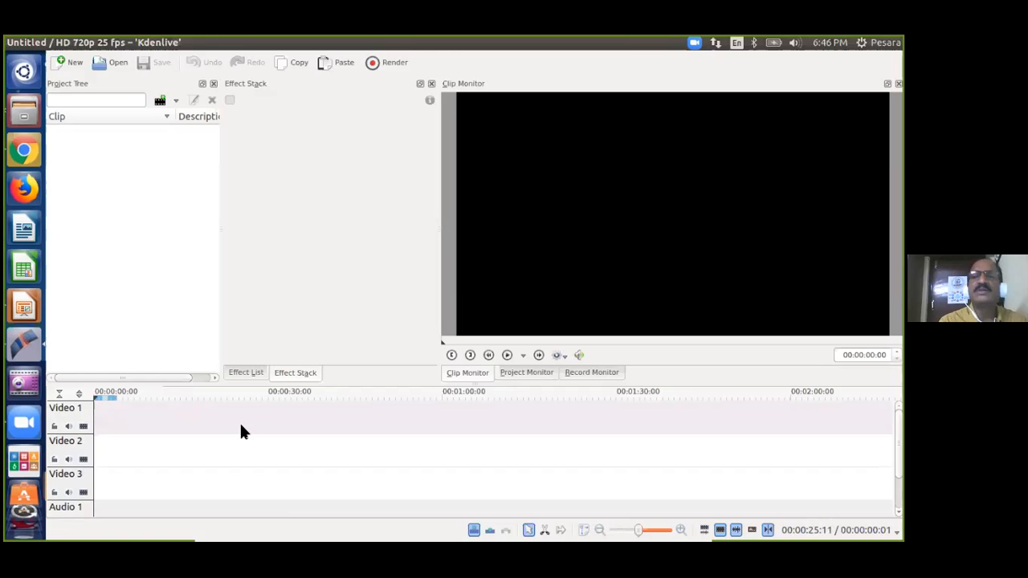
Choose Insert Track from the Video 1 track header's context menu.
right_click(71, 418)
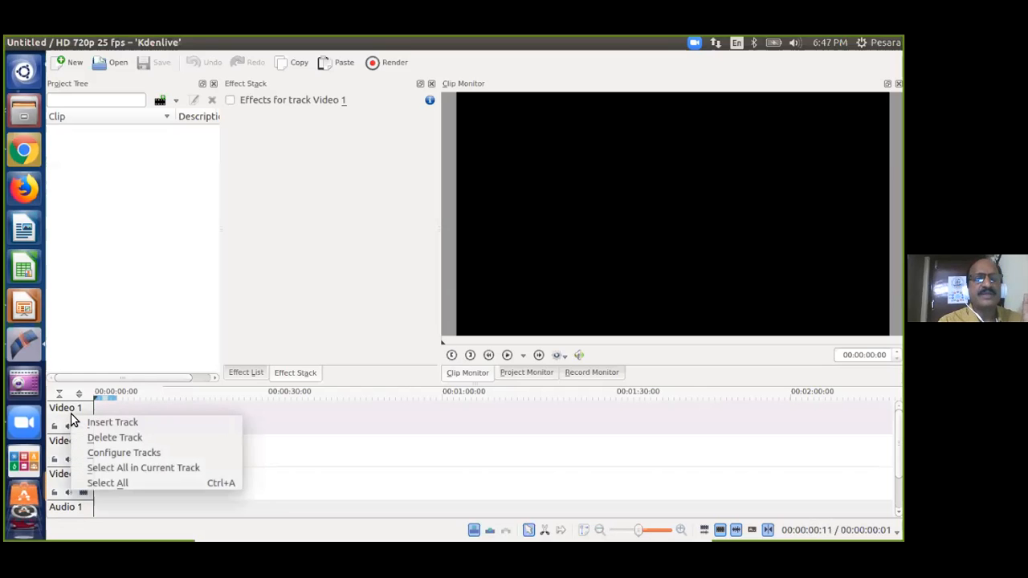
click(172, 426)
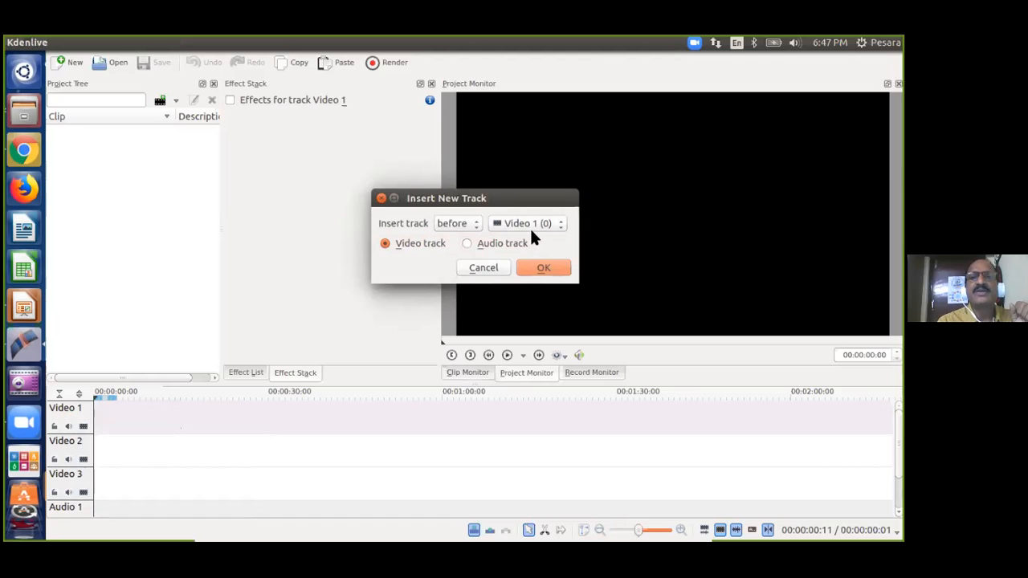
Leave placement on 'before' and close the Insert New Track dialog without adding a track.
click(476, 223)
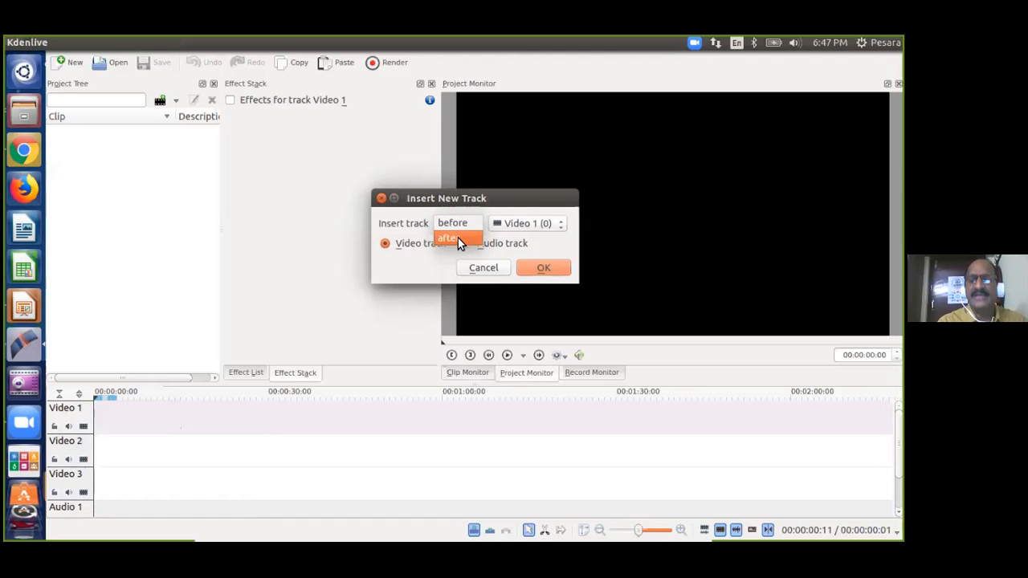
click(382, 200)
click(381, 198)
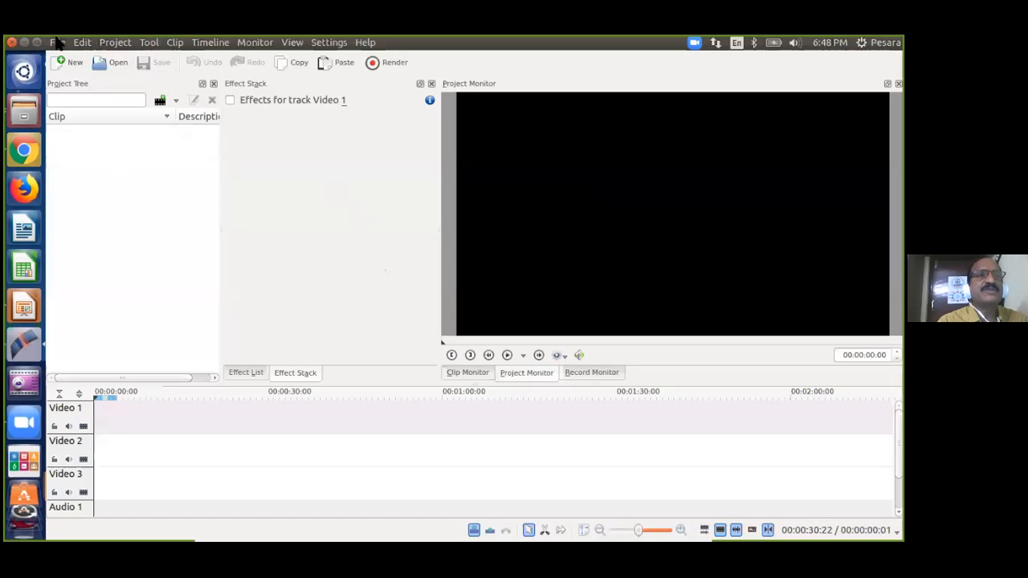
click(82, 41)
mouse_move(115, 43)
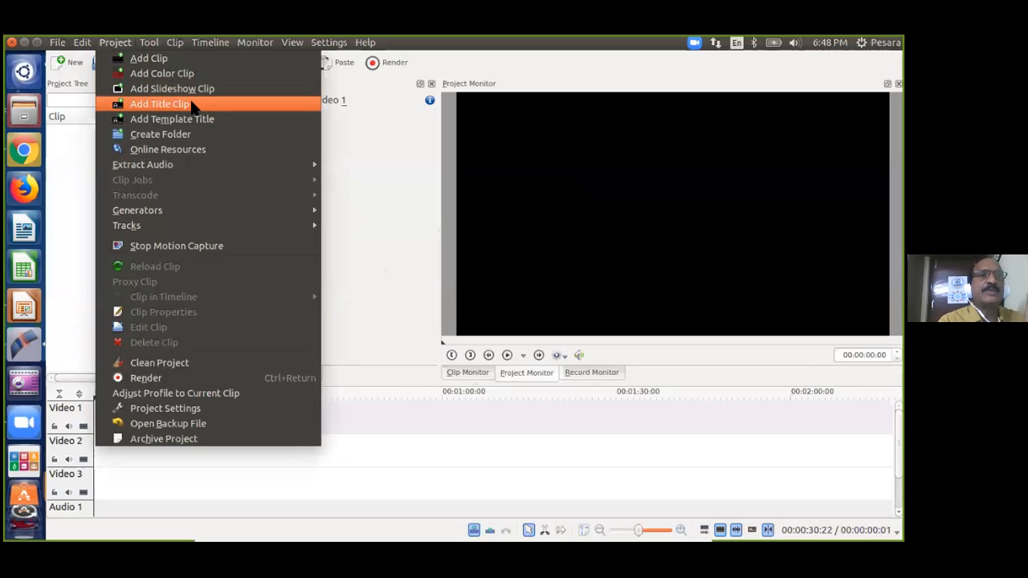
click(359, 158)
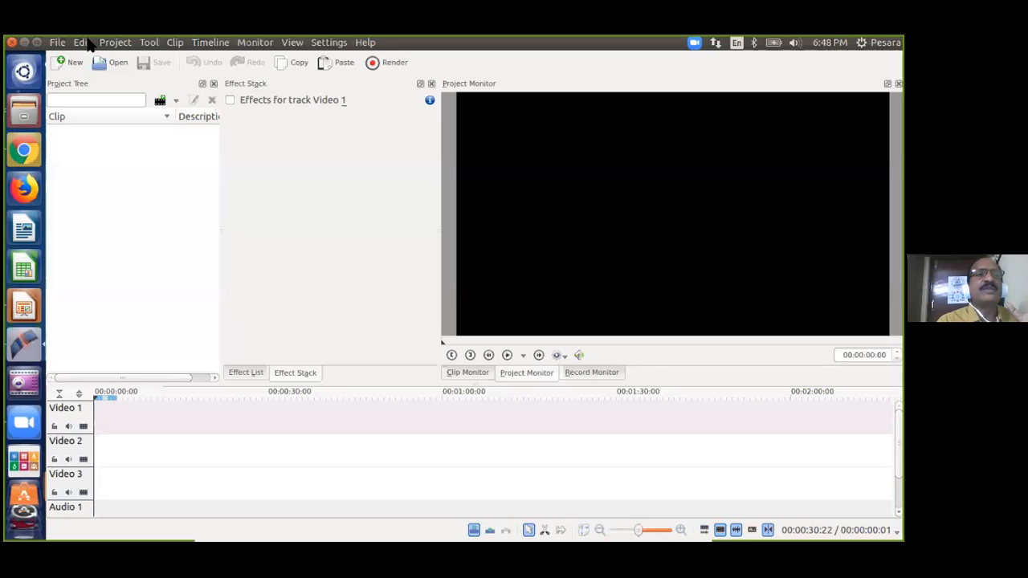
Look through the Add Clip dropdown's options, then choose Add Clip to import media.
click(176, 102)
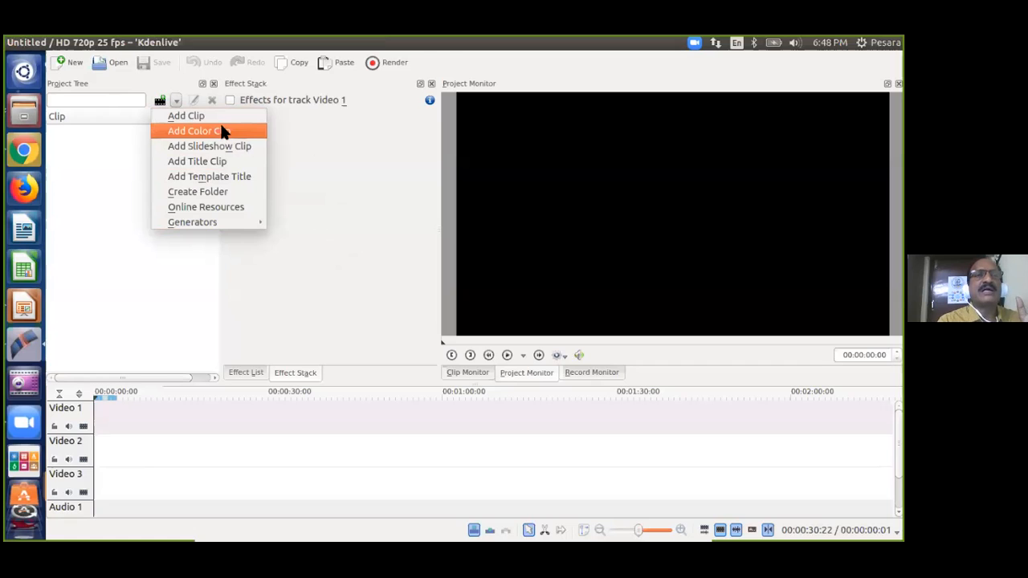
click(236, 180)
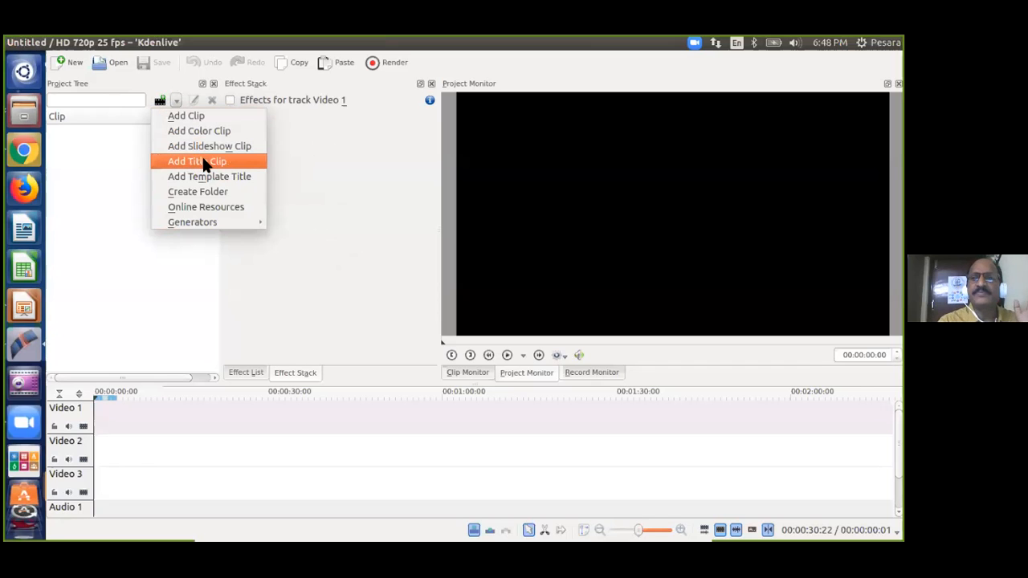
mouse_move(212, 219)
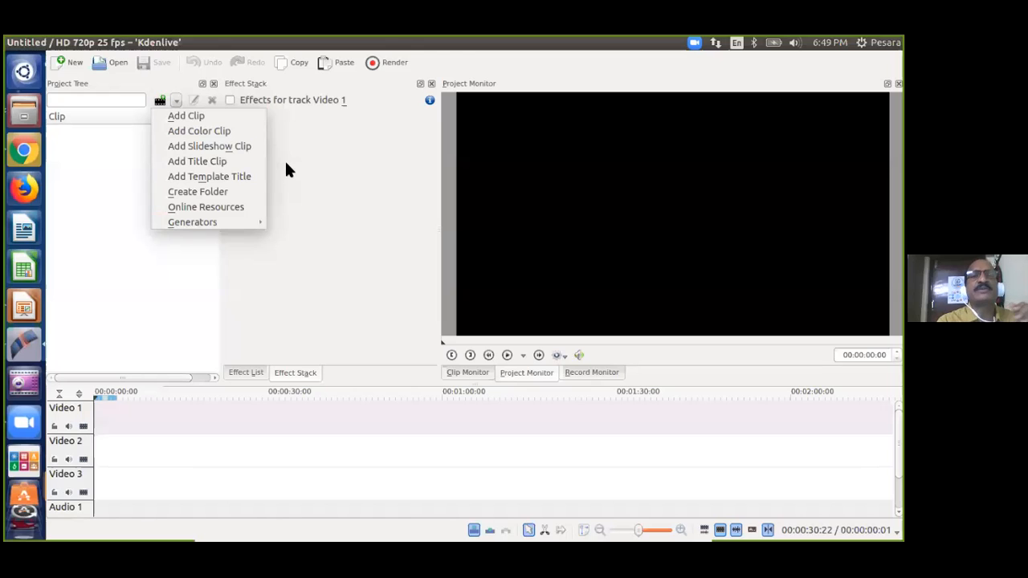
click(207, 118)
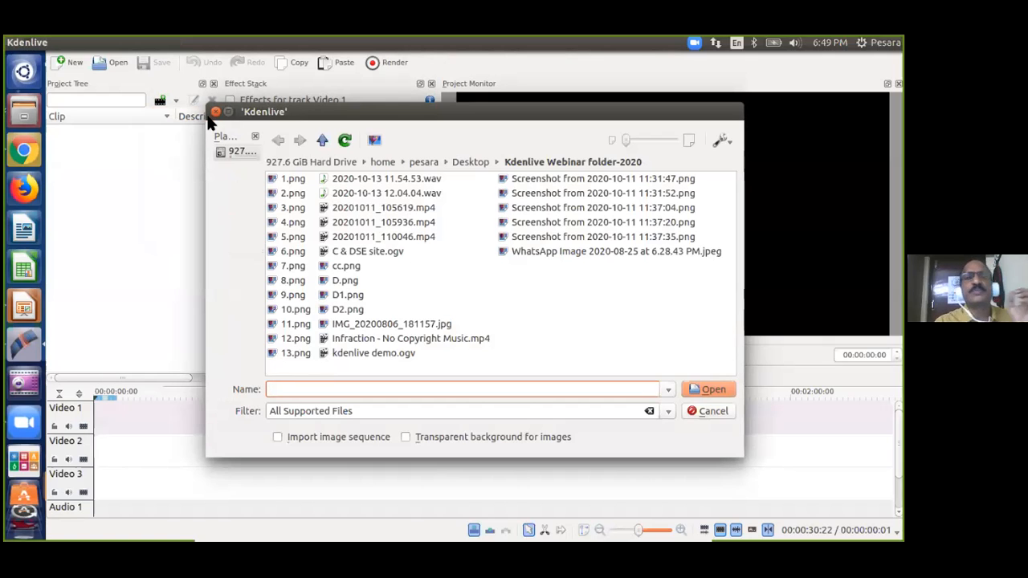
Reopen the Add Clip browser and navigate from Desktop into Kdenlive Webinar folder-2020.
click(216, 113)
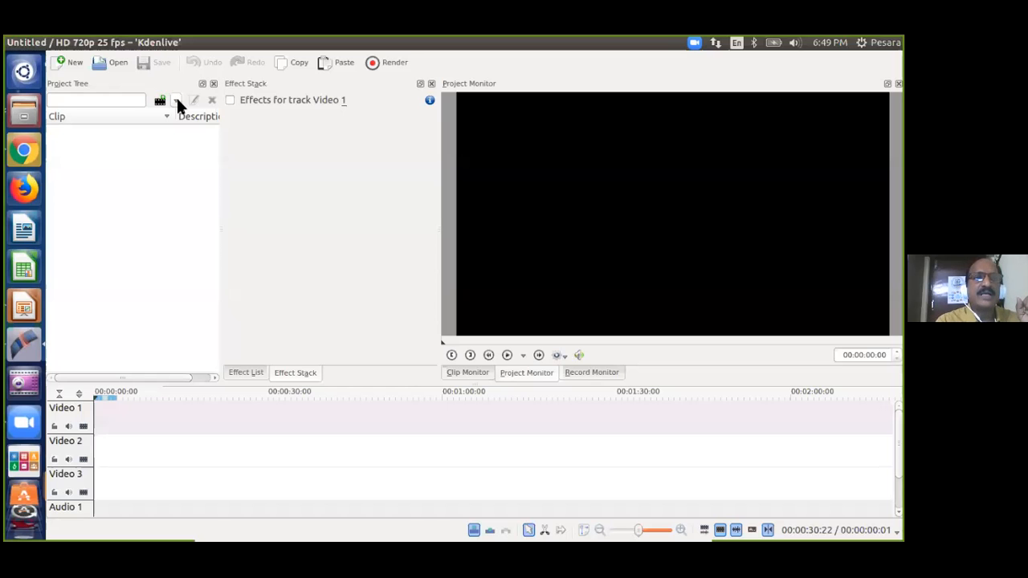
click(177, 102)
click(182, 115)
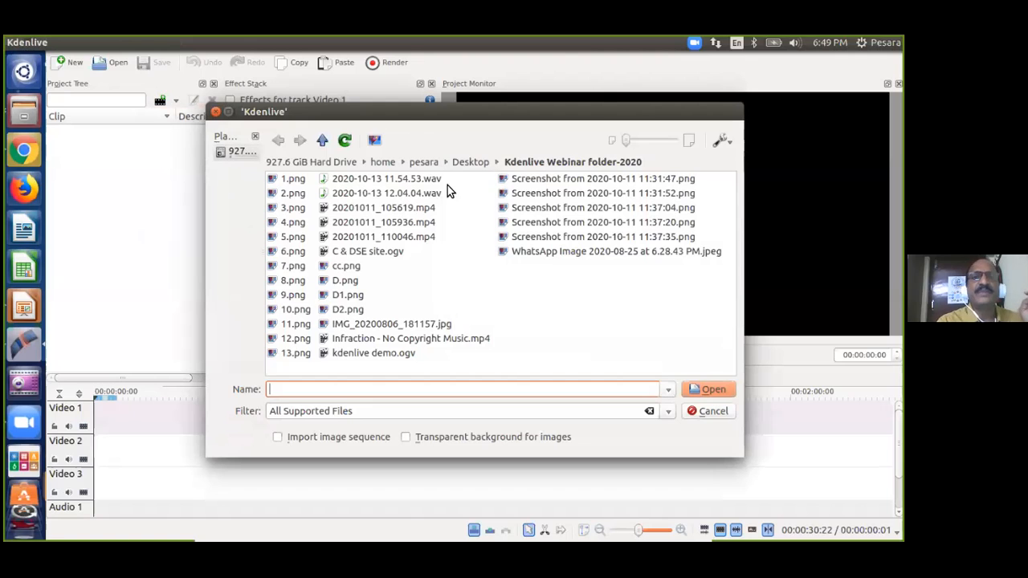
click(479, 160)
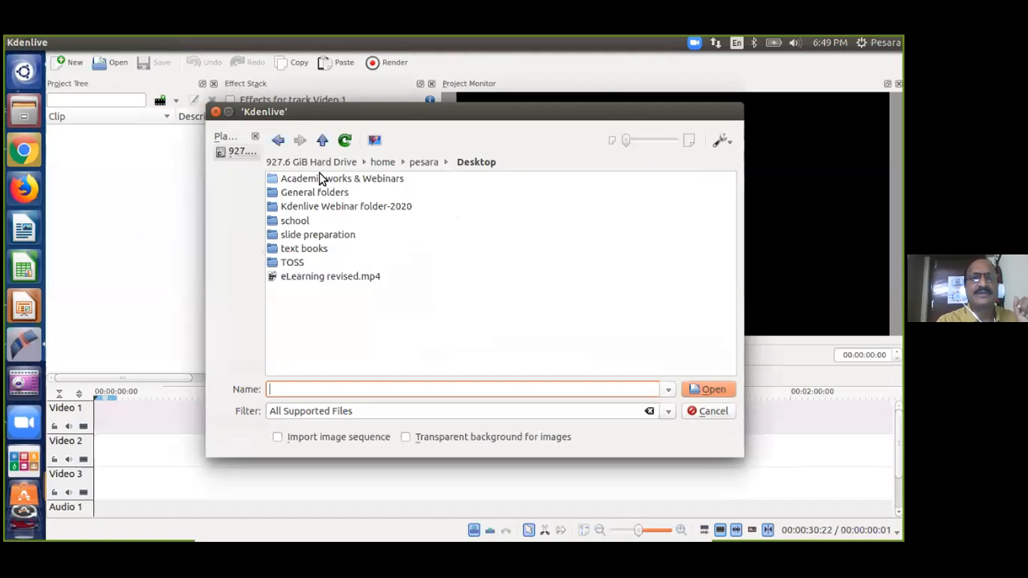
double_click(348, 206)
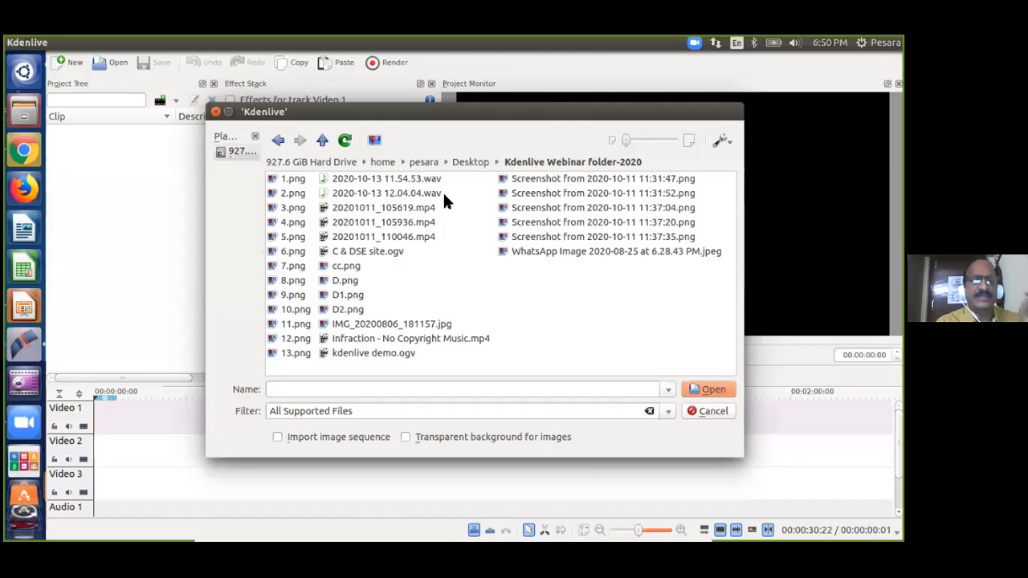
Select all files in Kdenlive Webinar folder-2020 and import them into the project.
click(294, 178)
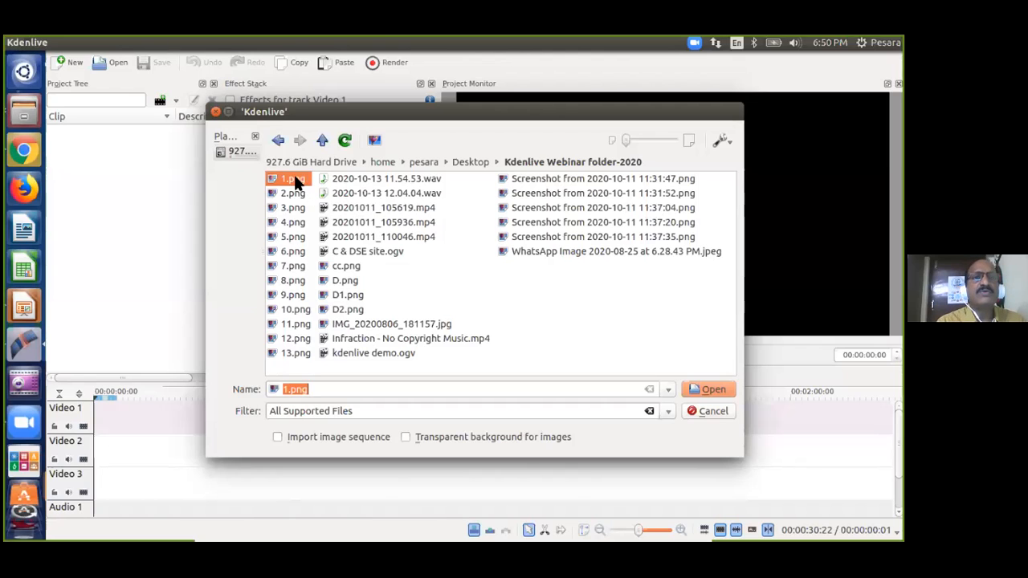
click(296, 194)
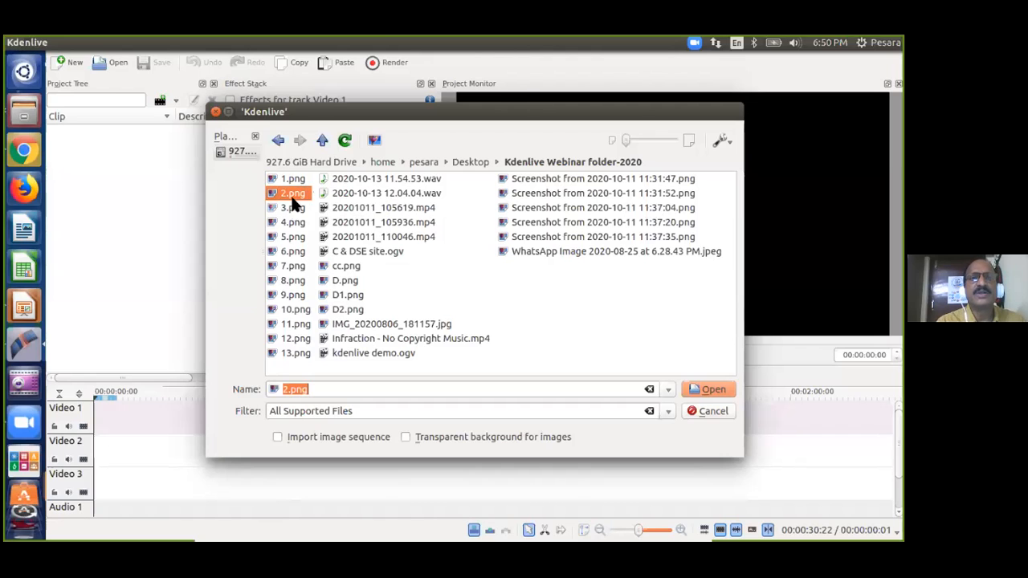
click(293, 209)
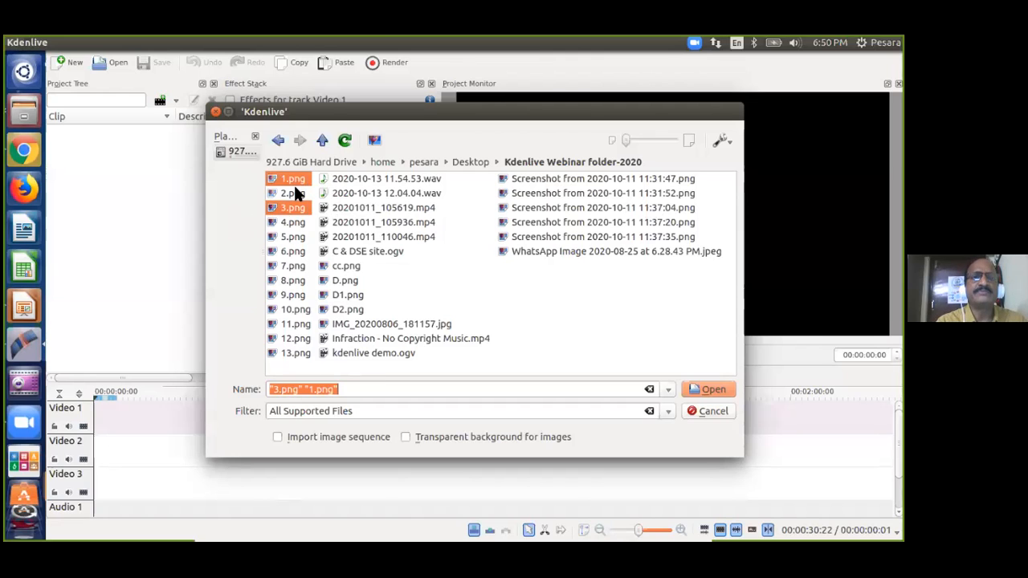
ctrl+click(294, 192)
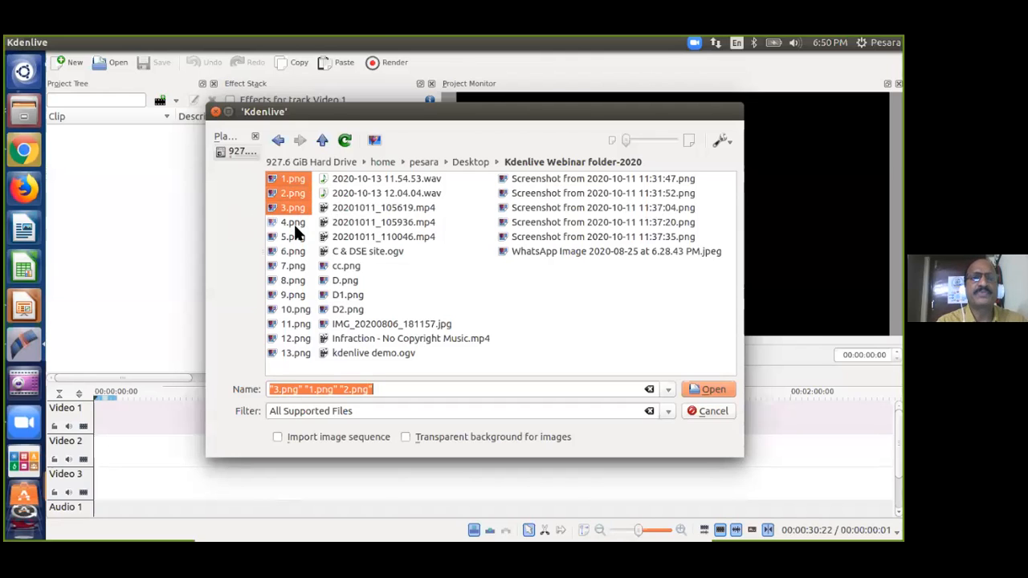
ctrl+click(294, 223)
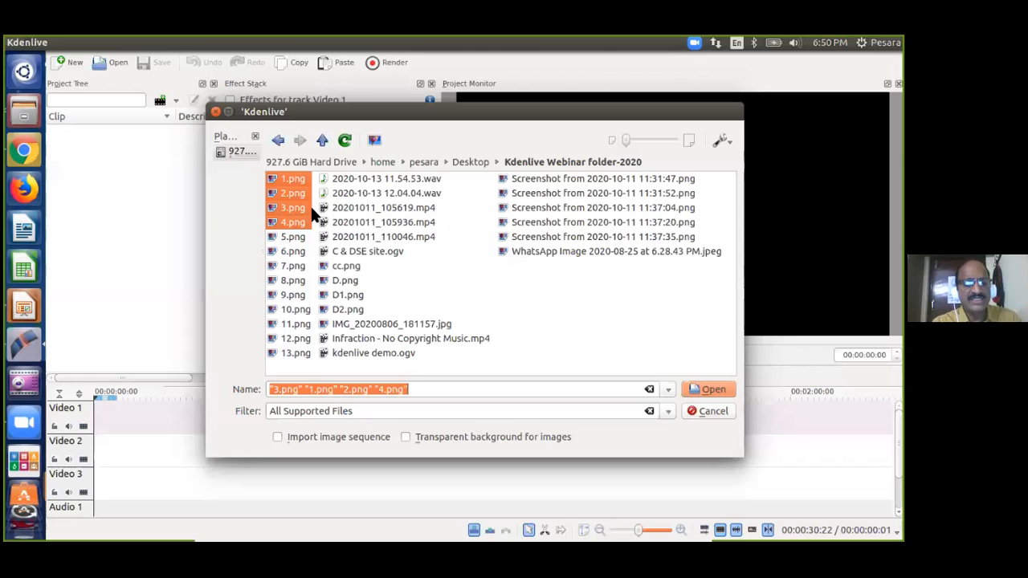
key(ctrl+a)
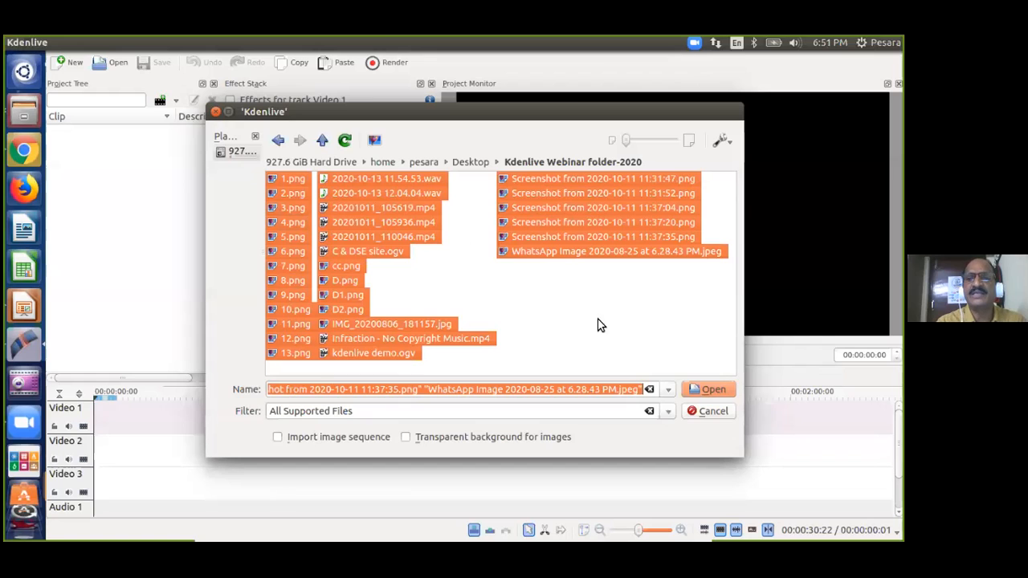
click(710, 390)
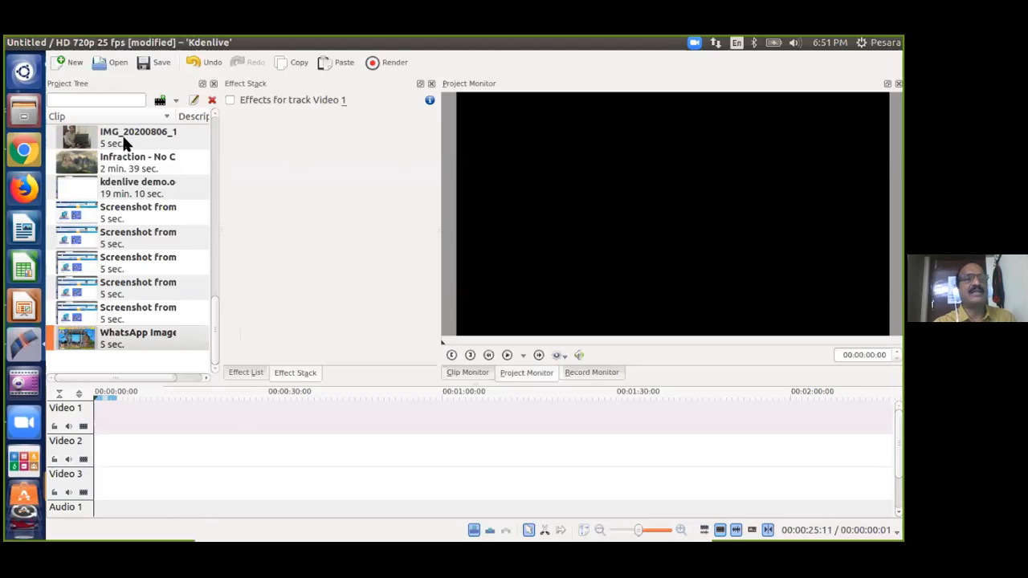
Widen the project clip list by dragging the Project Tree/Effect Stack splitter right.
mouse_move(214, 313)
mouse_down()
mouse_move(209, 127)
mouse_move(216, 323)
mouse_up()
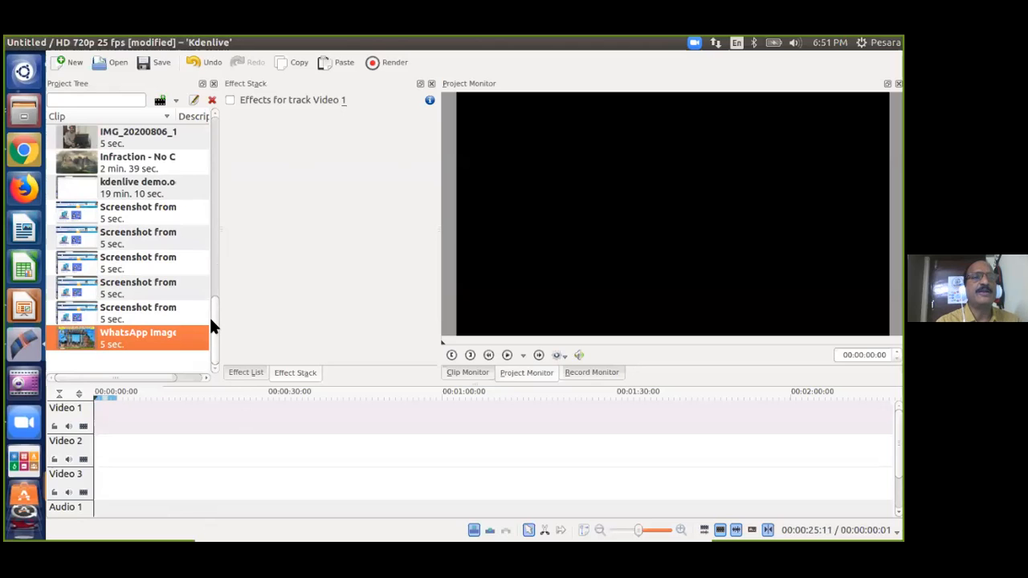
drag(213, 317, 216, 129)
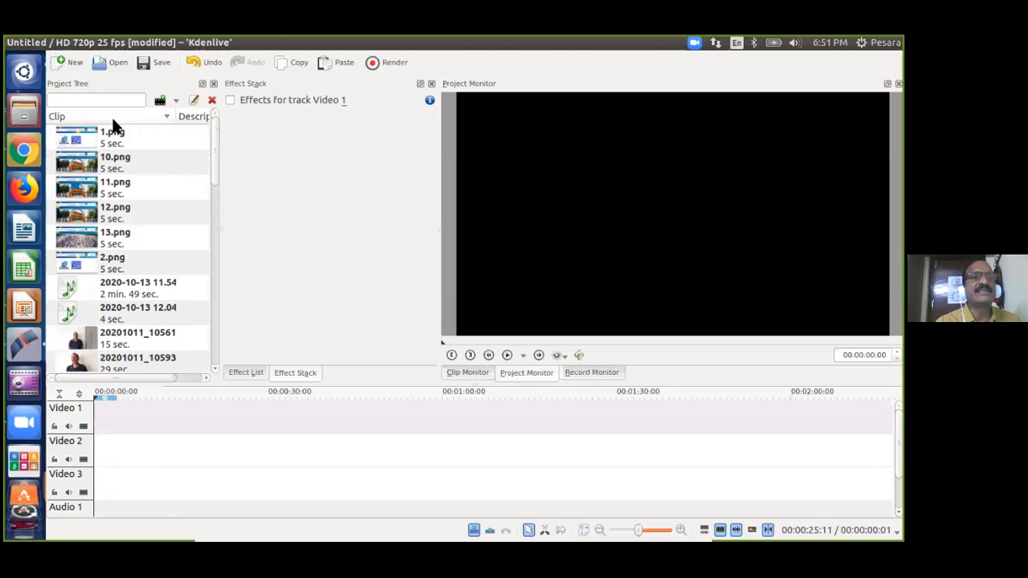
drag(223, 194, 252, 201)
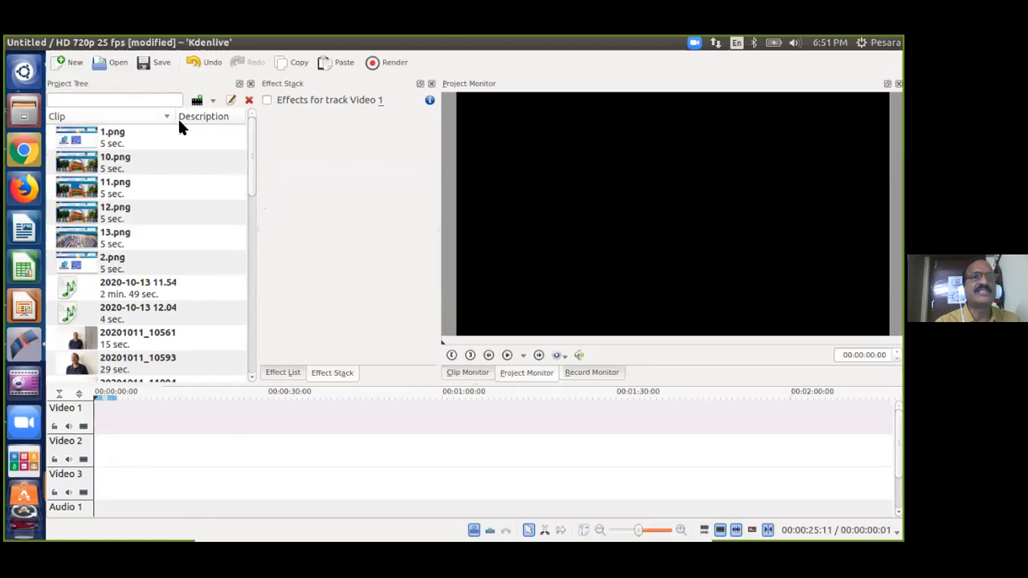
Adjust the Clip/Description column divider so full names and descriptions show, scrolling through clips.
drag(179, 118, 207, 140)
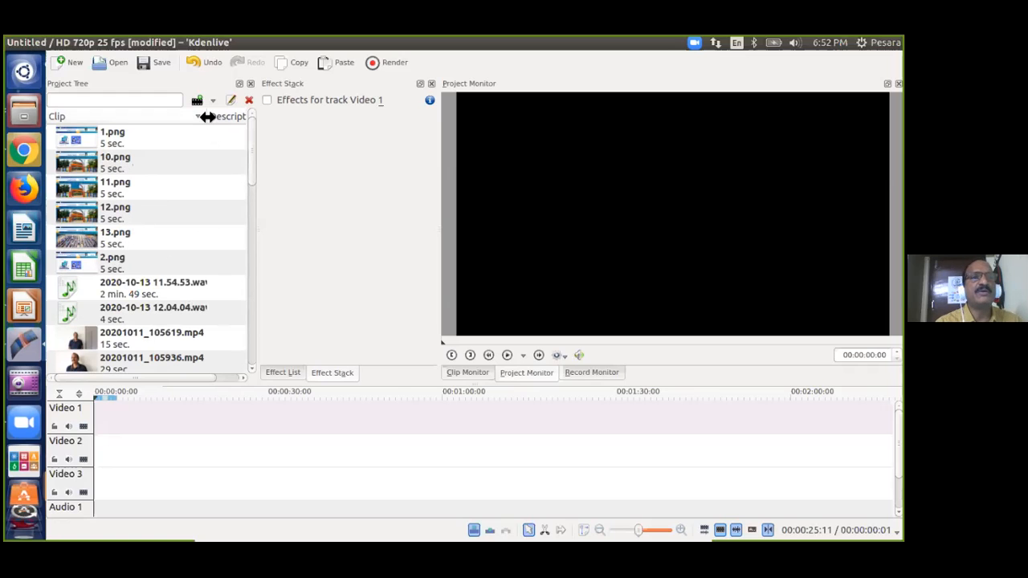
drag(211, 118, 187, 130)
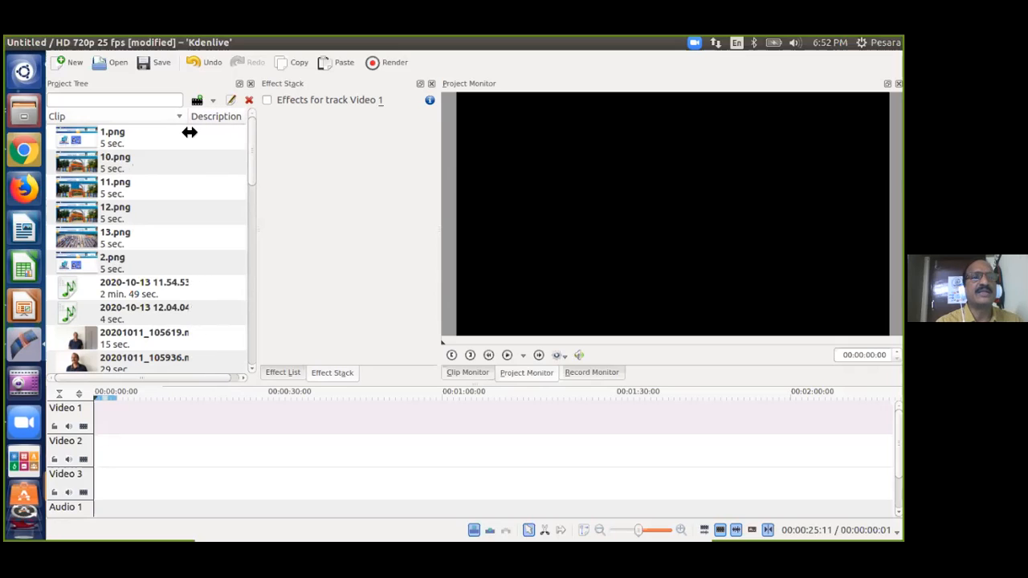
scroll(171, 299, down, 2)
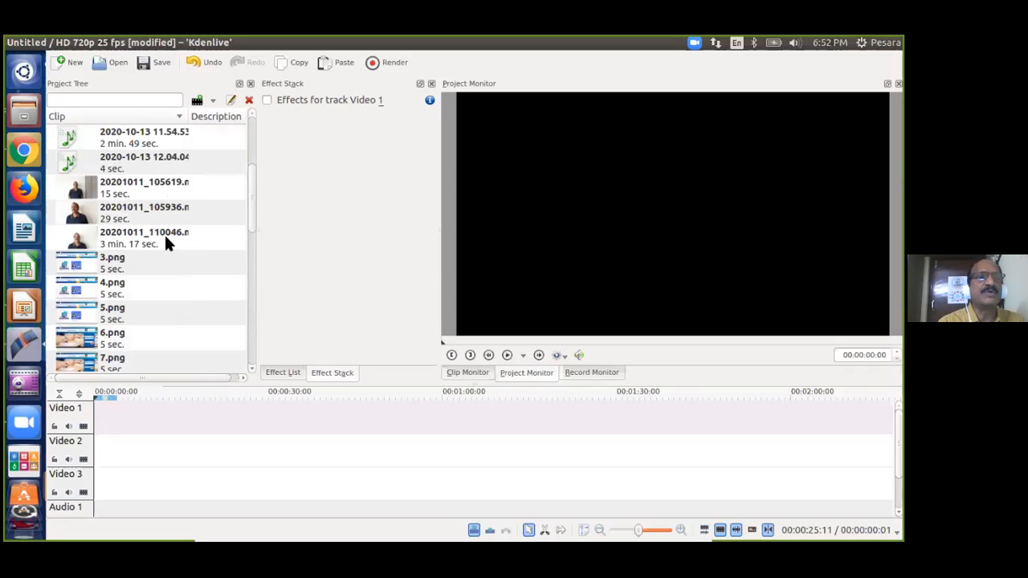
drag(187, 118, 152, 119)
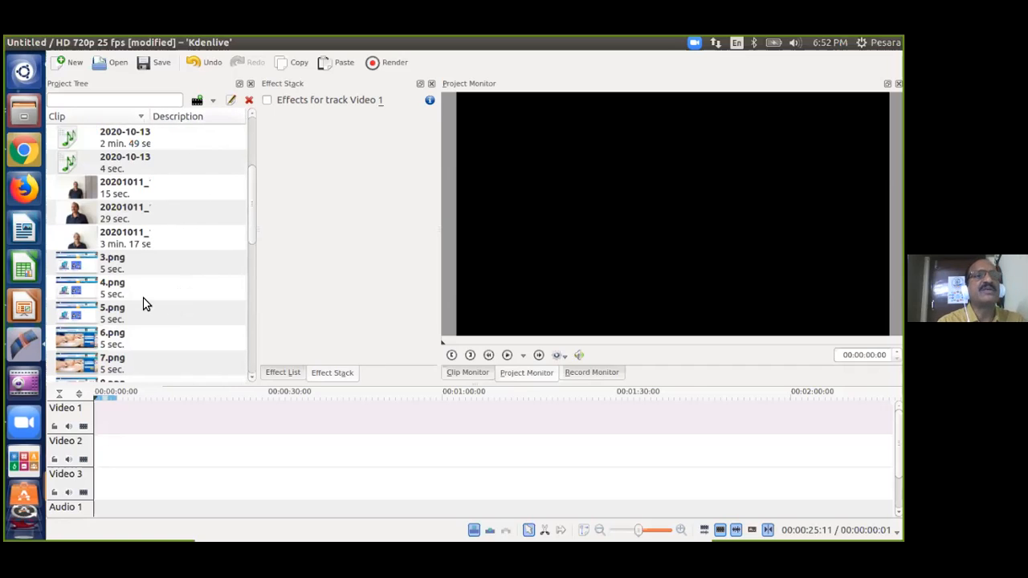
scroll(131, 310, down, 4)
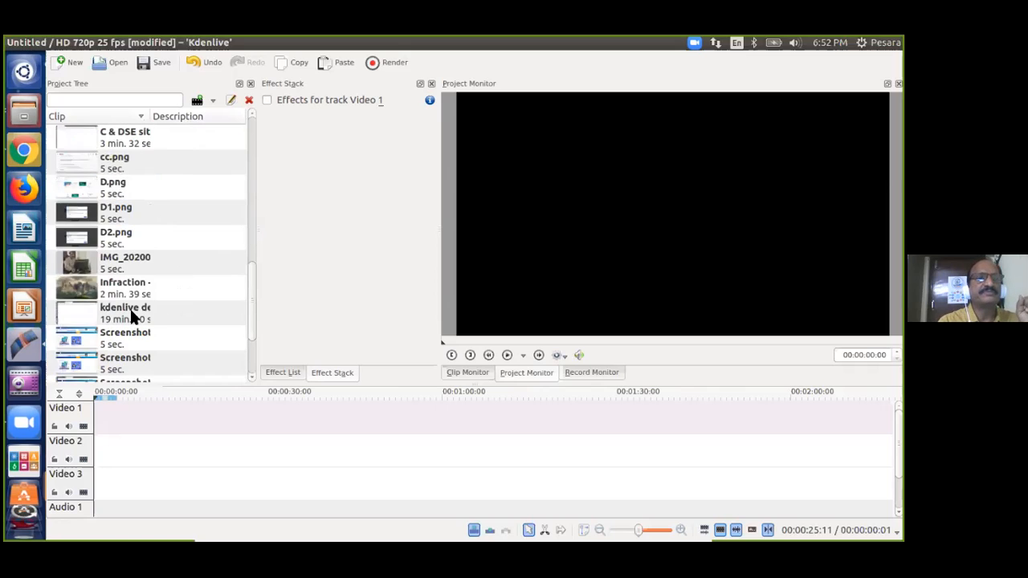
scroll(131, 310, down, 2)
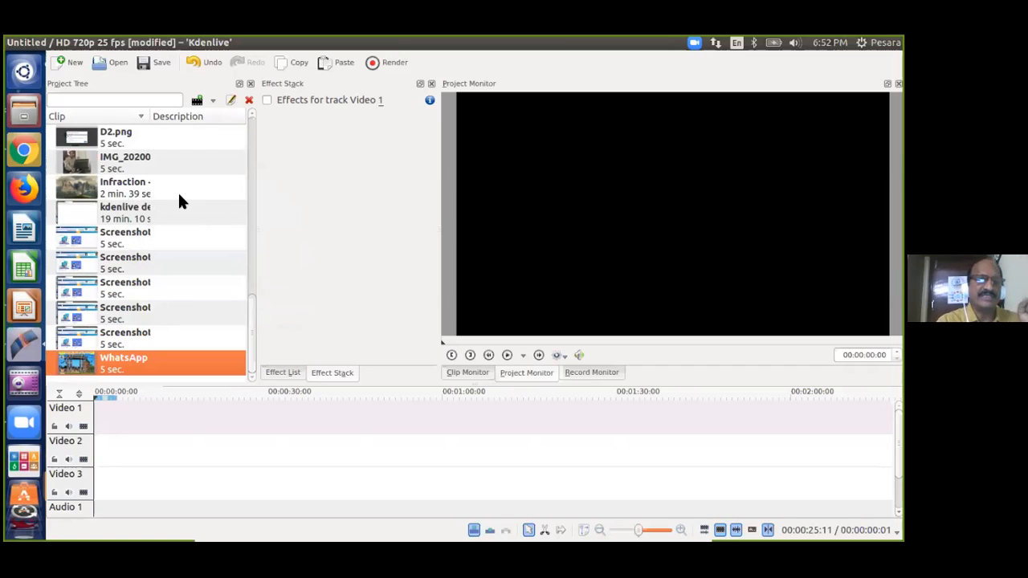
scroll(167, 233, up, 5)
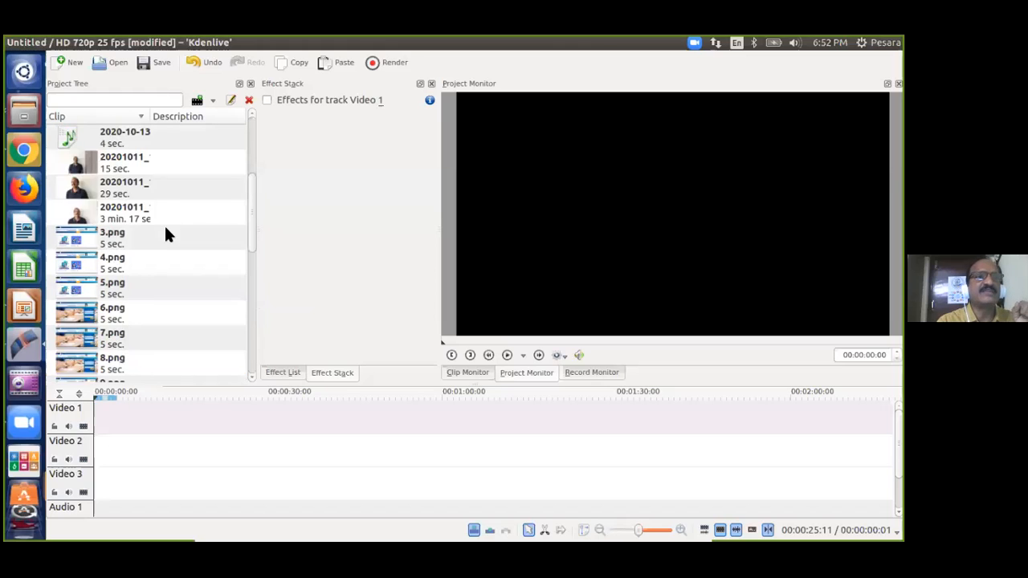
scroll(167, 234, up, 3)
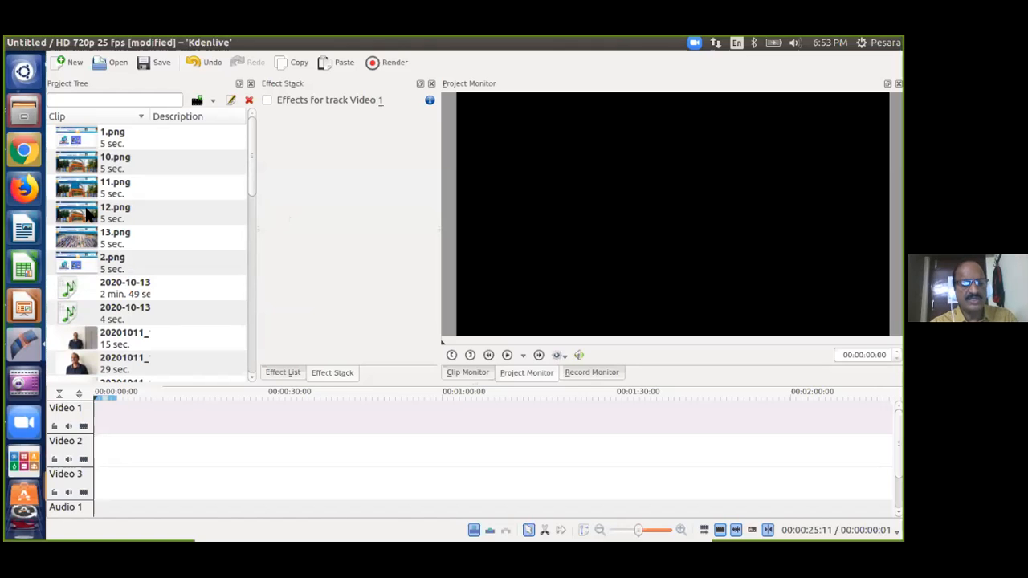
Save the project under the new name 'kdenlive demo part 2' in the kdenlive folder.
key(ctrl+s)
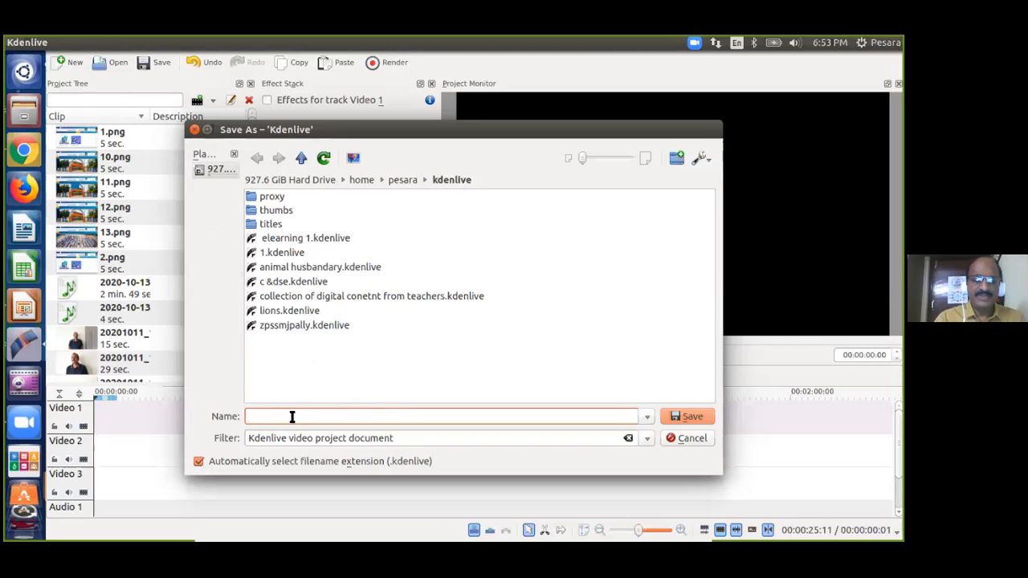
text(kde)
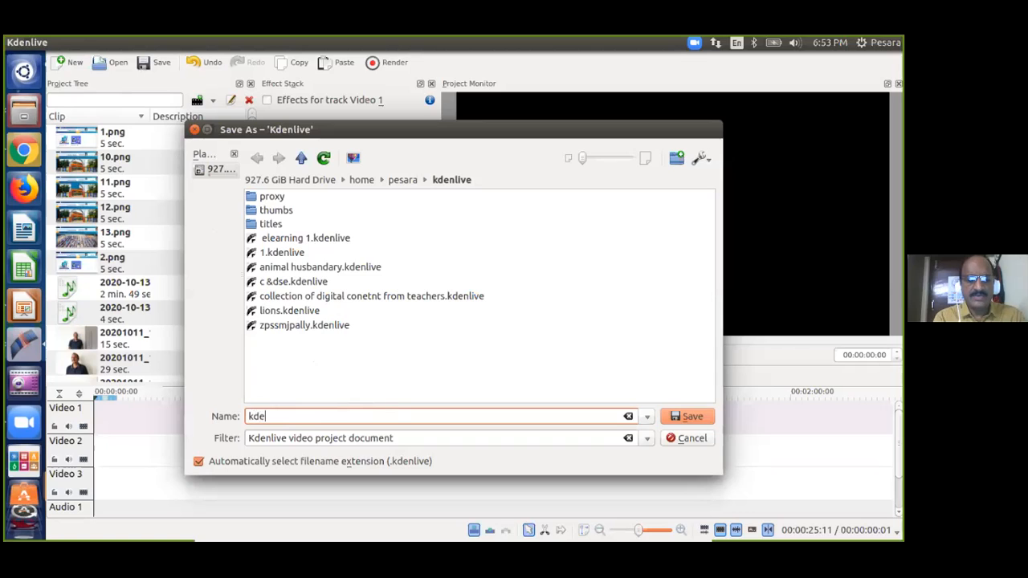
text(nlive)
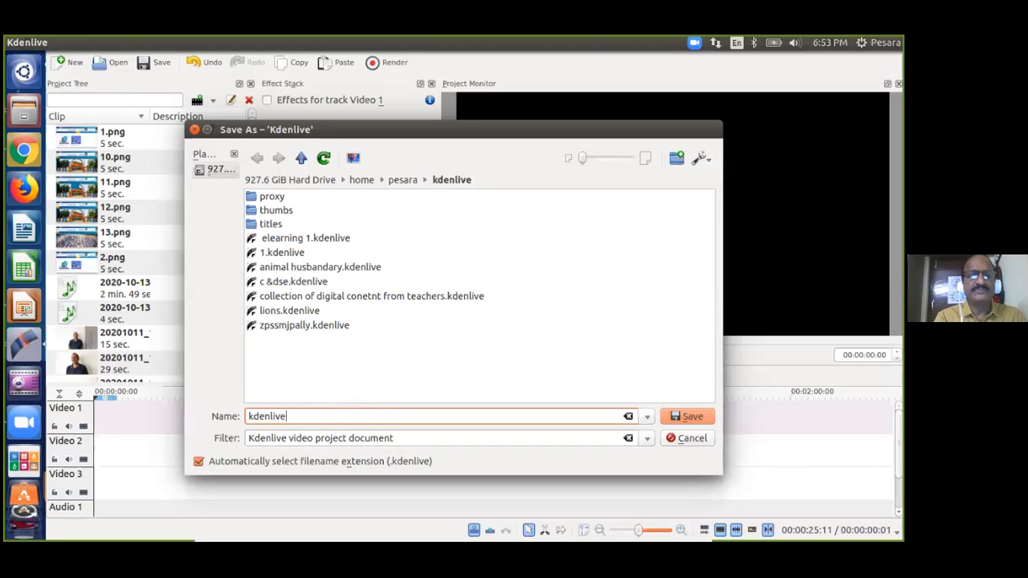
text( de)
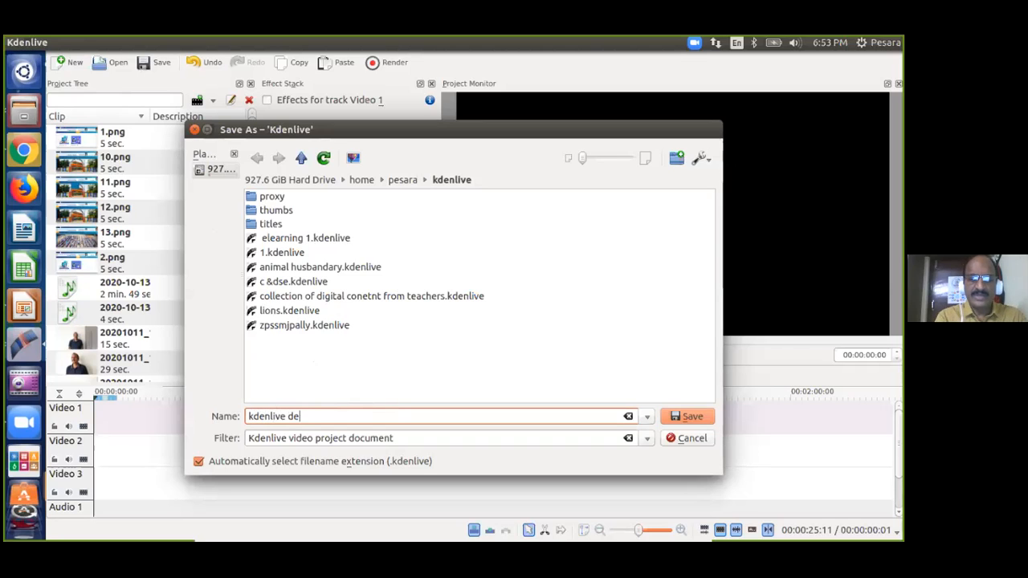
text(mo pa)
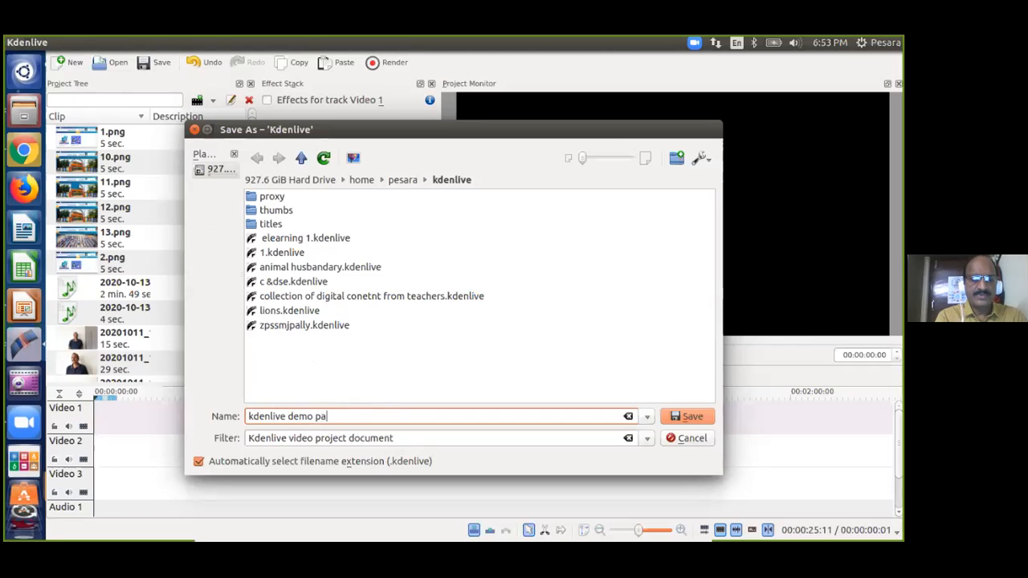
text(rt 2)
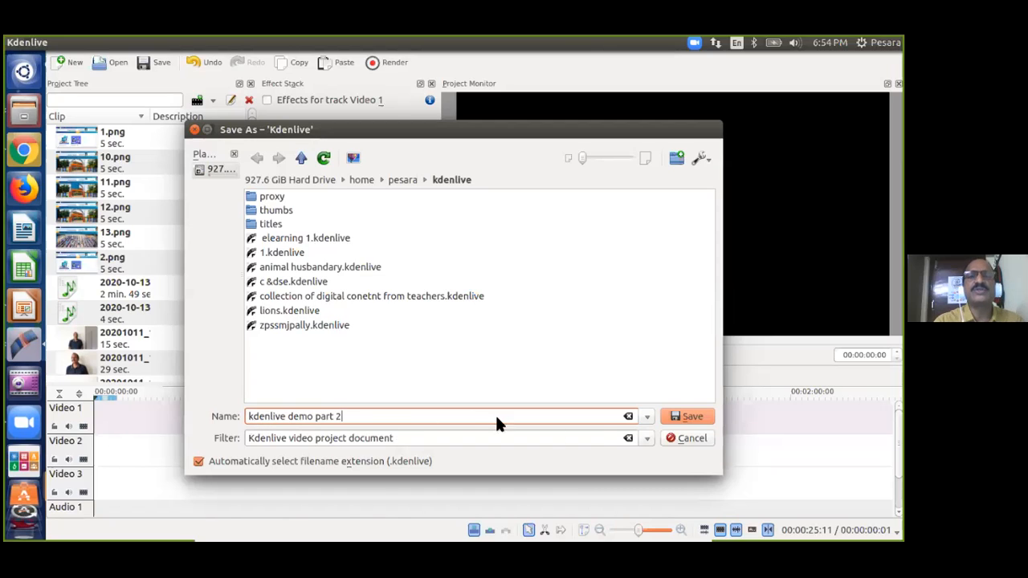
click(692, 414)
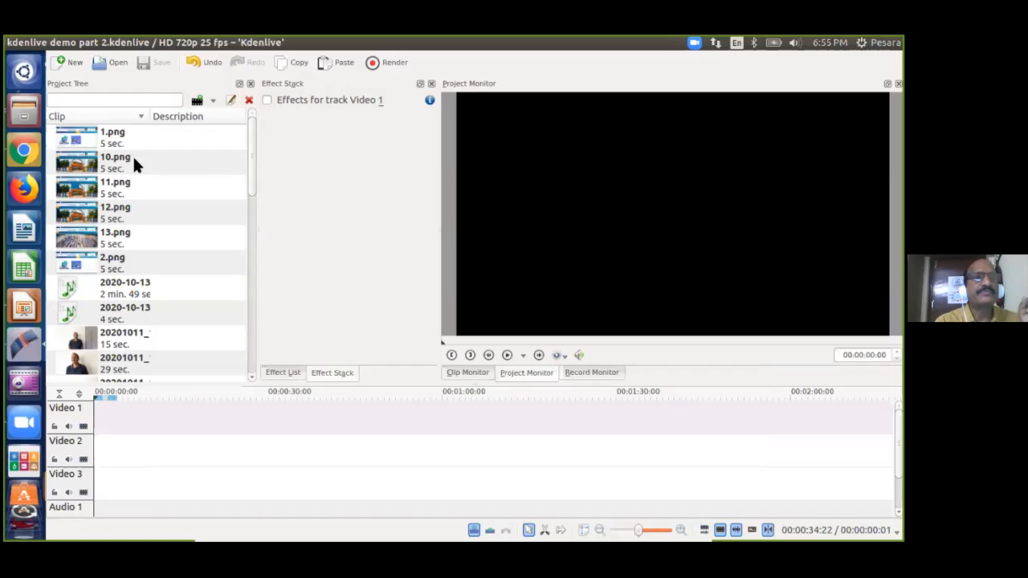
Preview 1.png, then the 5-second 10.png school website screenshot, in the Clip Monitor.
click(84, 135)
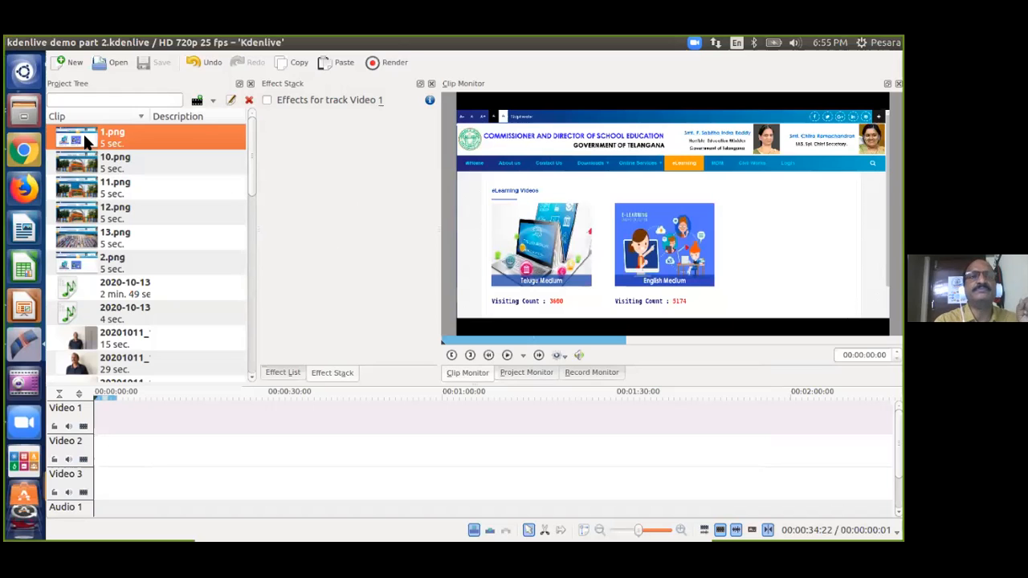
click(77, 164)
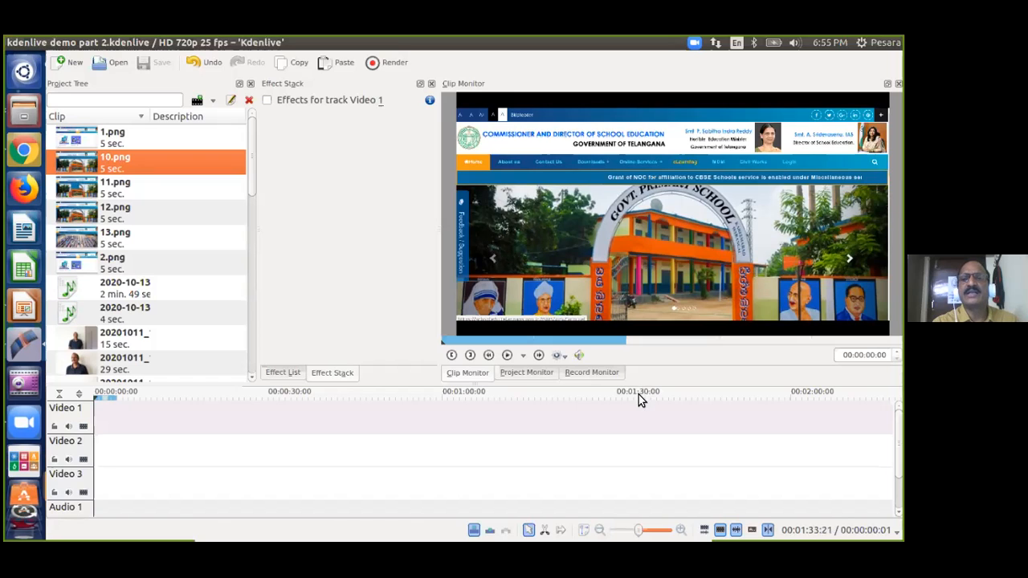
mouse_move(640, 383)
mouse_down()
mouse_move(645, 358)
mouse_move(632, 385)
mouse_up()
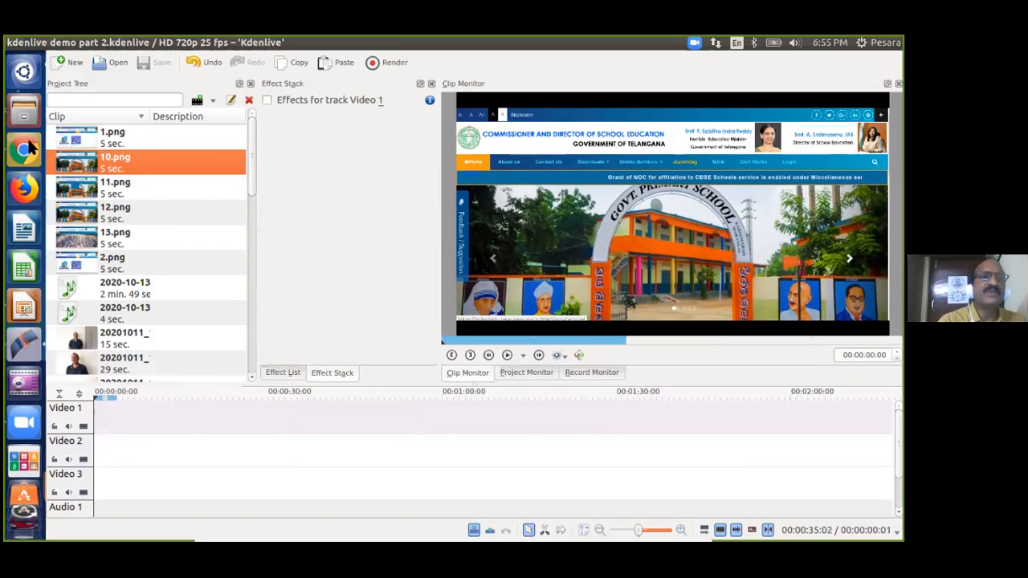
click(85, 131)
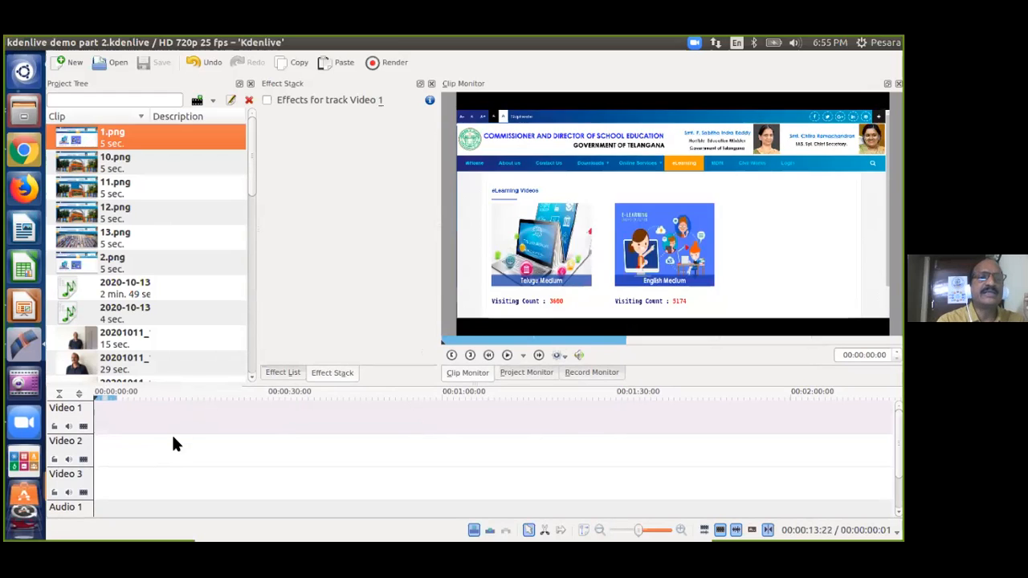
click(172, 434)
click(74, 162)
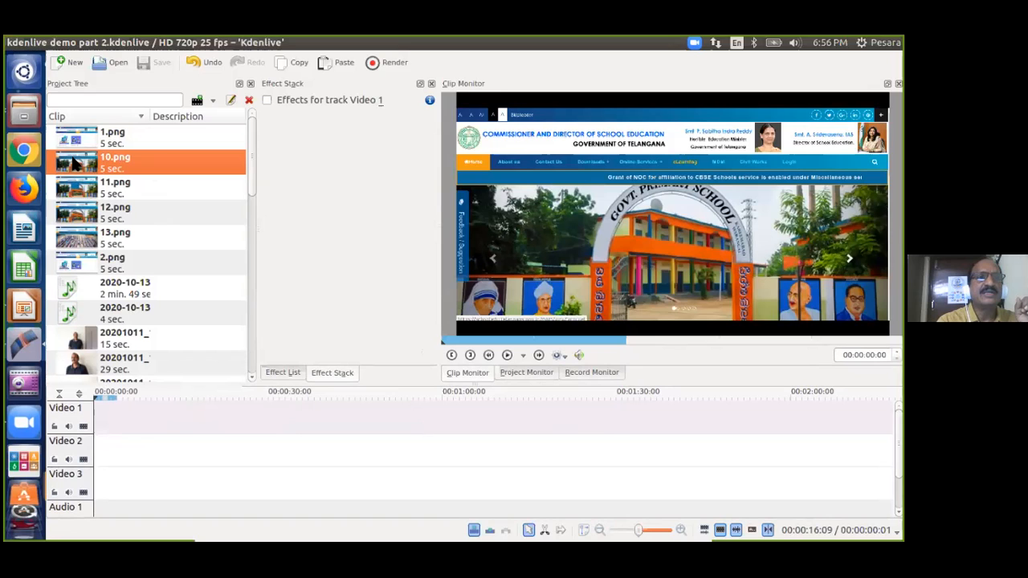
Drop the 10.png clip onto the timeline and slide it to the timeline start.
drag(72, 163, 155, 439)
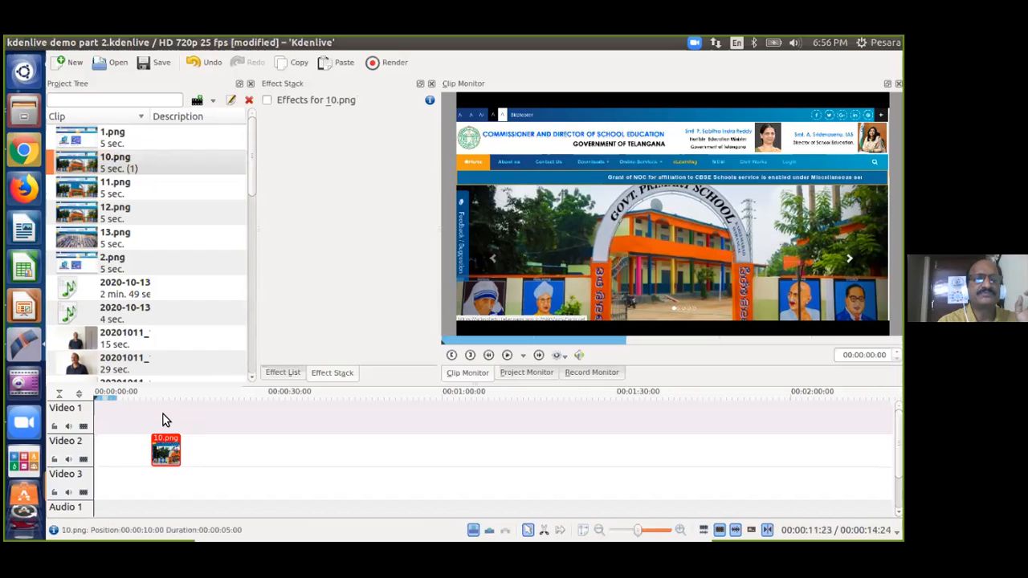
click(162, 419)
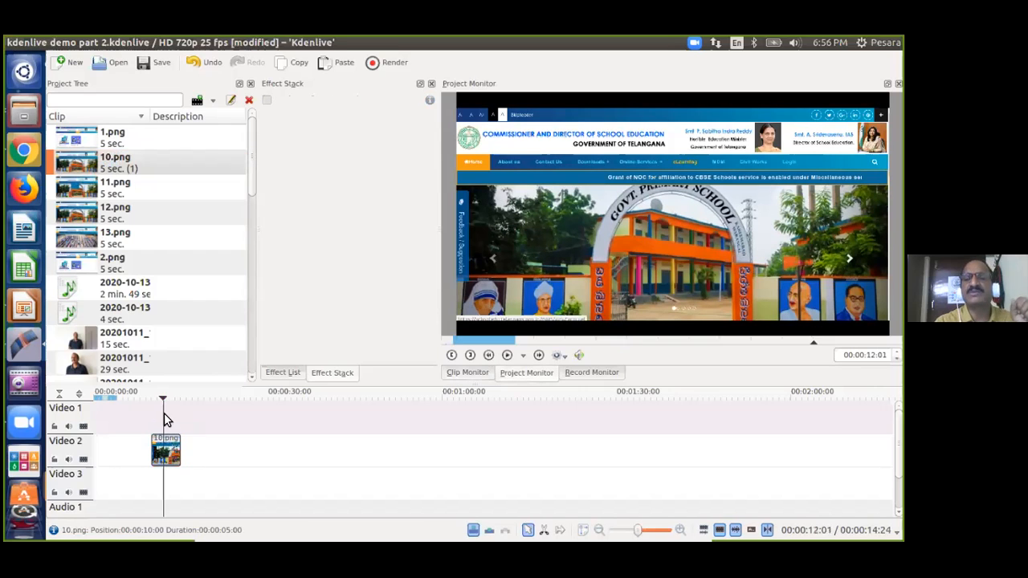
drag(172, 448, 113, 448)
click(102, 421)
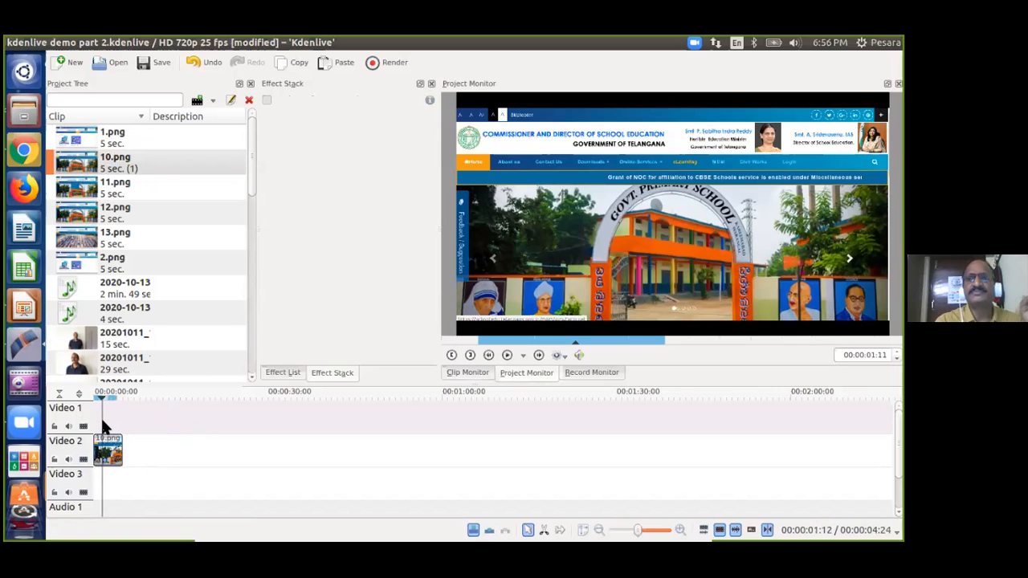
Move the 10.png clip on Video 2 to start at 00:00:07:18, then preview it.
click(109, 444)
drag(108, 444, 156, 428)
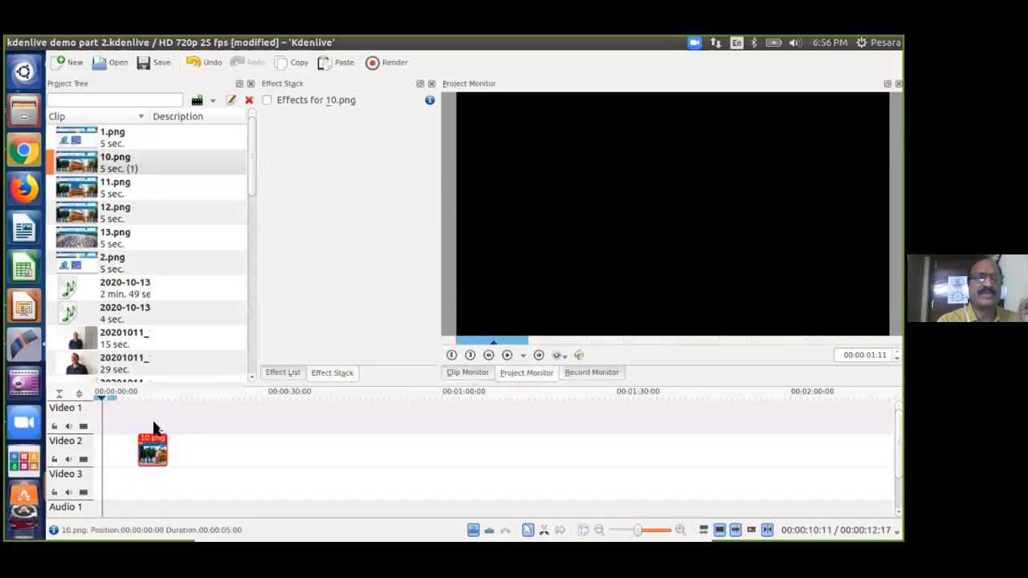
click(155, 426)
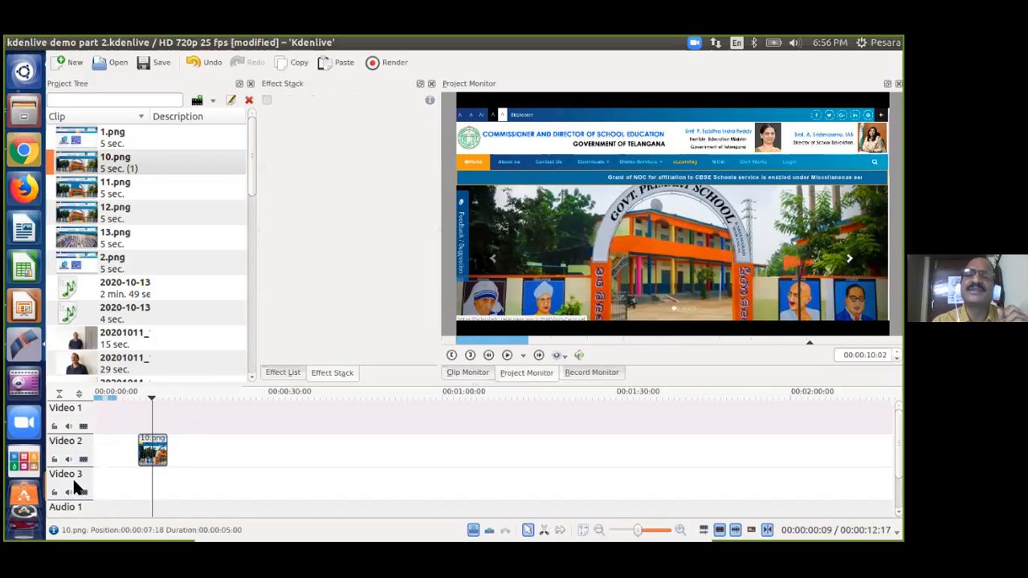
click(123, 458)
click(155, 426)
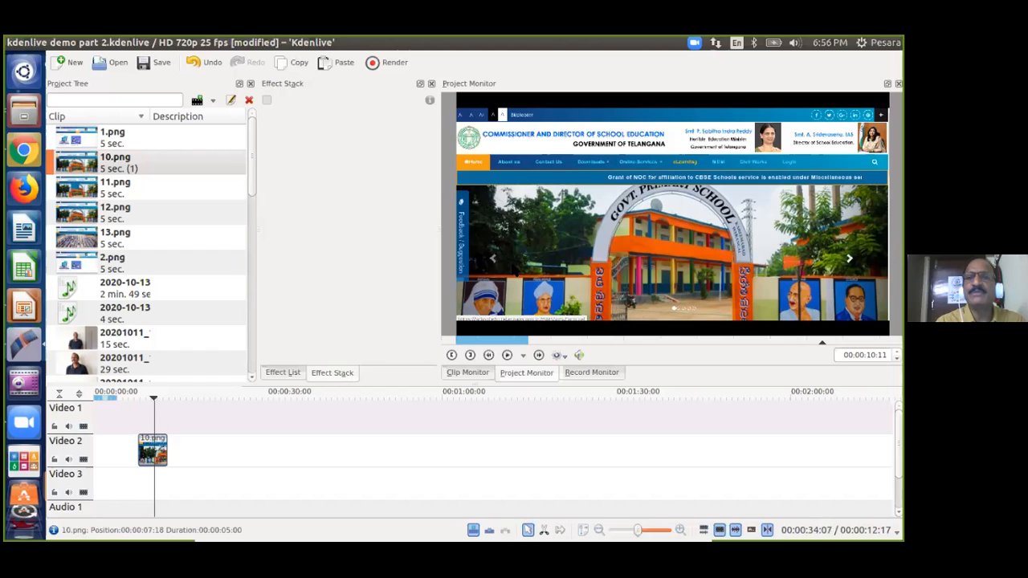
click(112, 422)
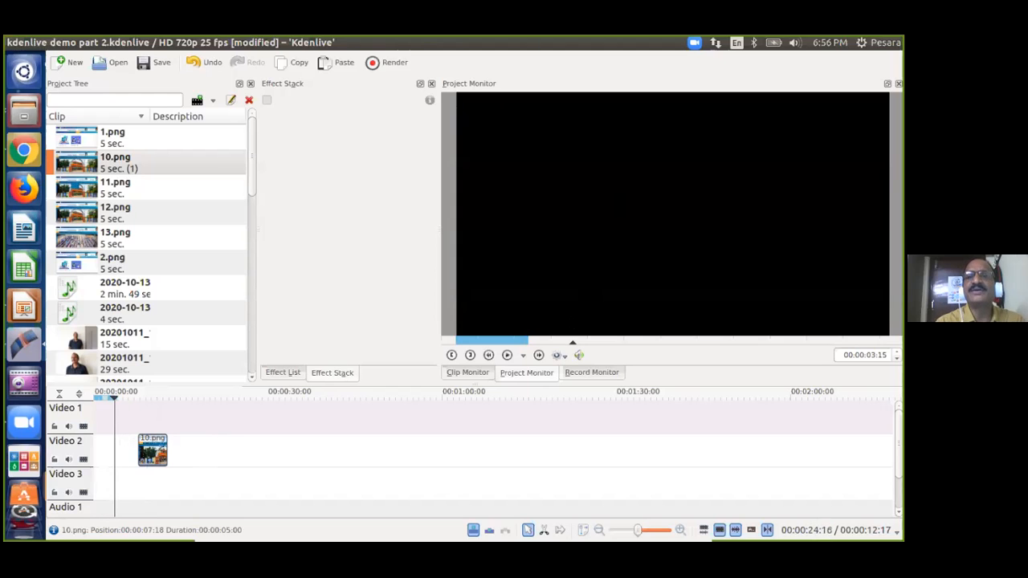
click(156, 418)
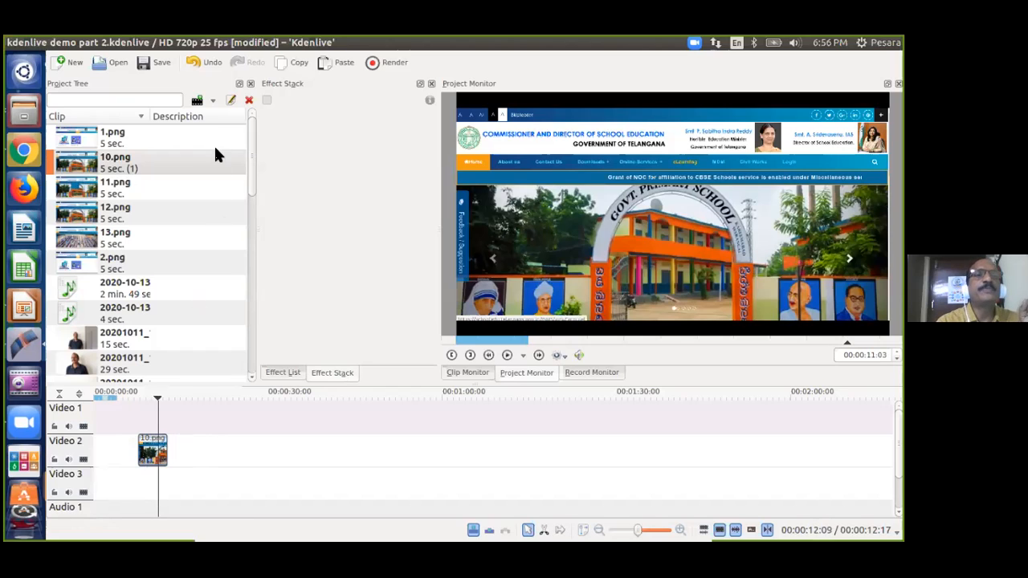
Create a new title clip through the Project Tree's Add Clip dropdown.
click(214, 102)
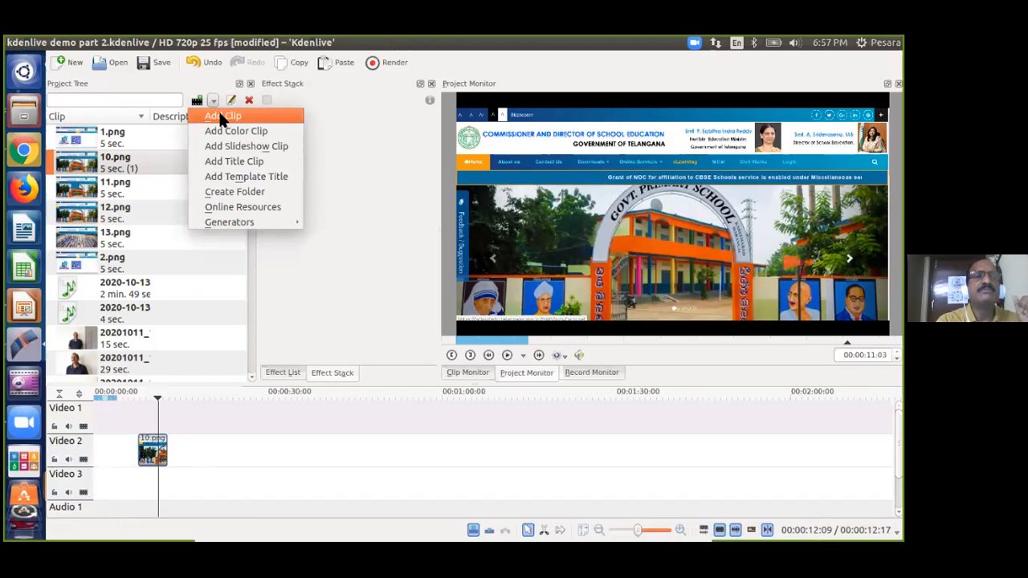
click(229, 161)
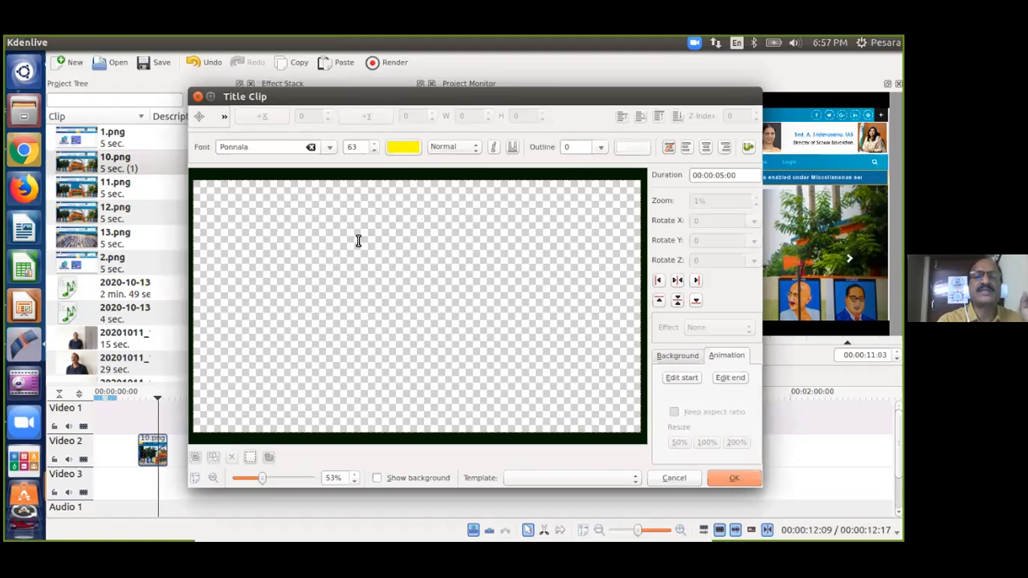
Raise the dark green title background's opacity to 255 in the Background settings.
click(674, 356)
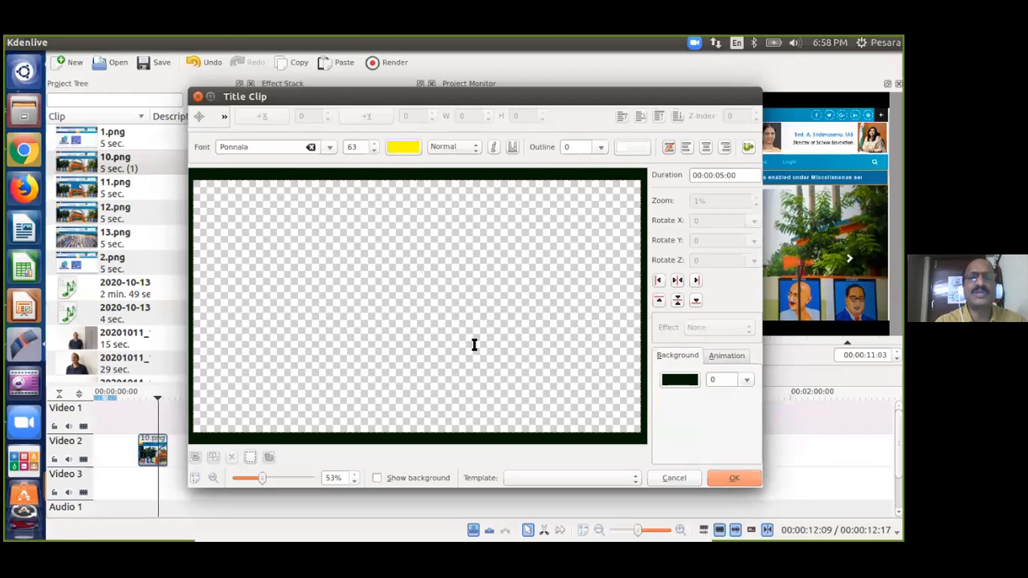
click(748, 379)
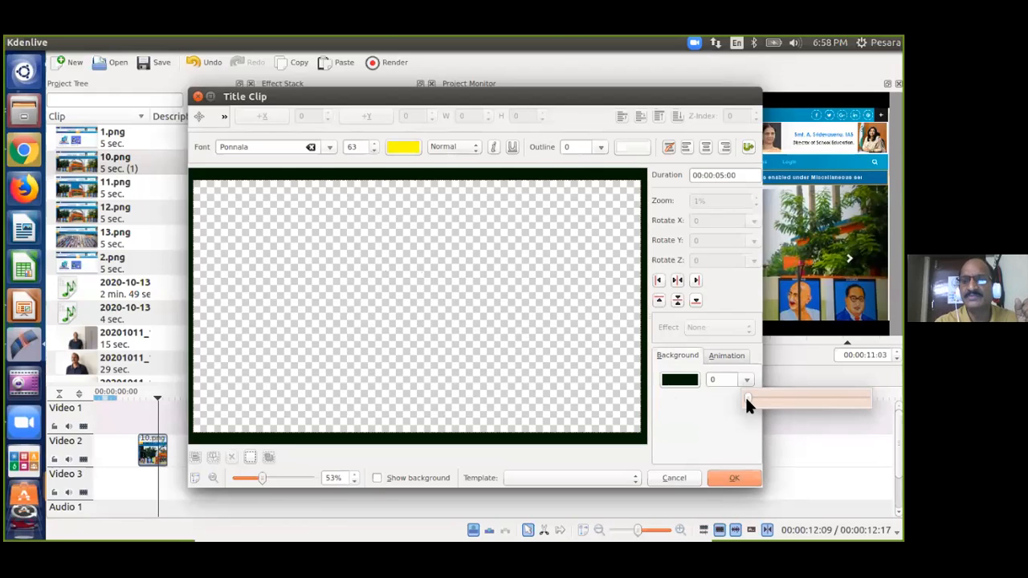
drag(746, 399, 865, 399)
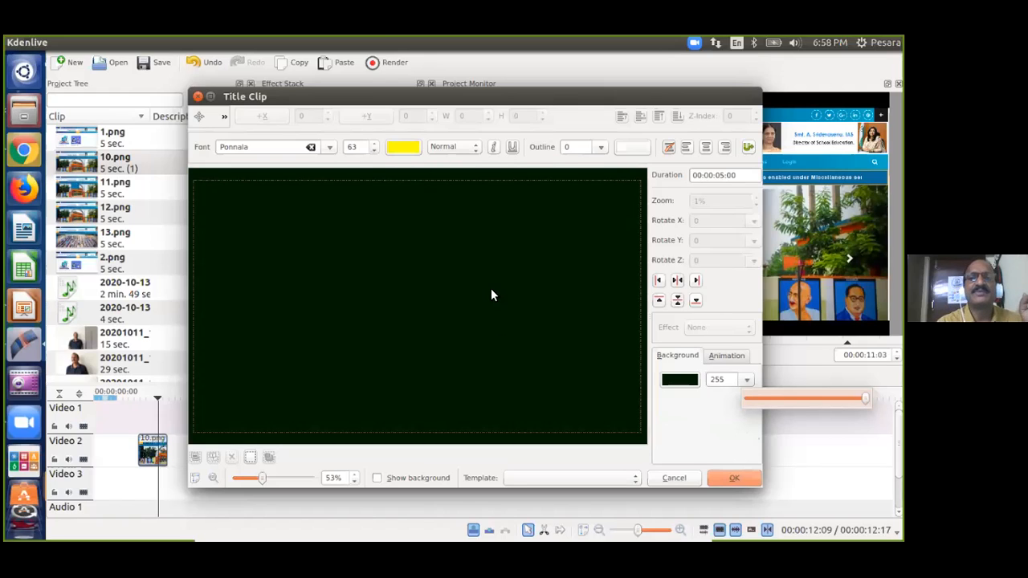
click(695, 414)
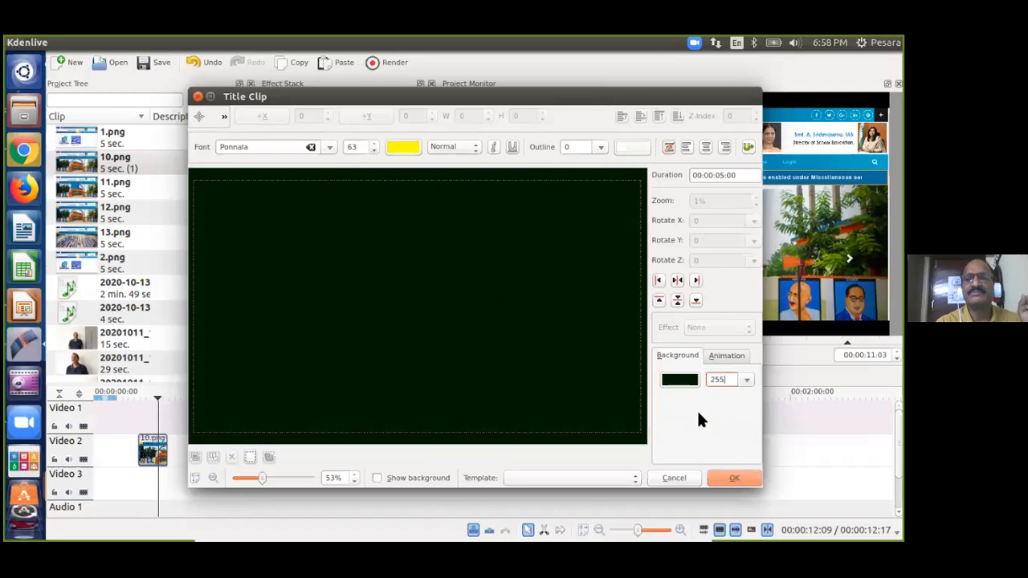
click(747, 382)
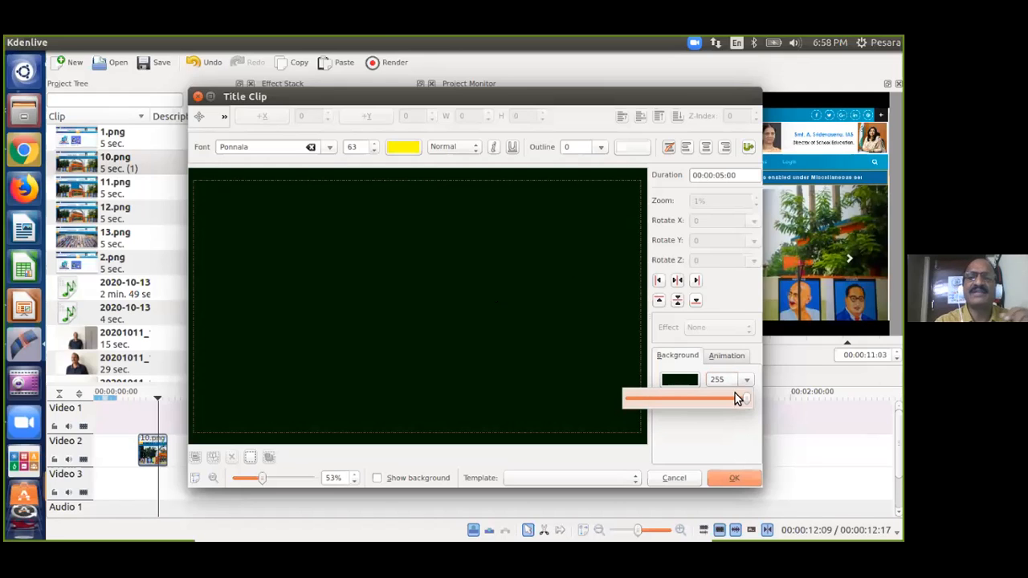
click(727, 379)
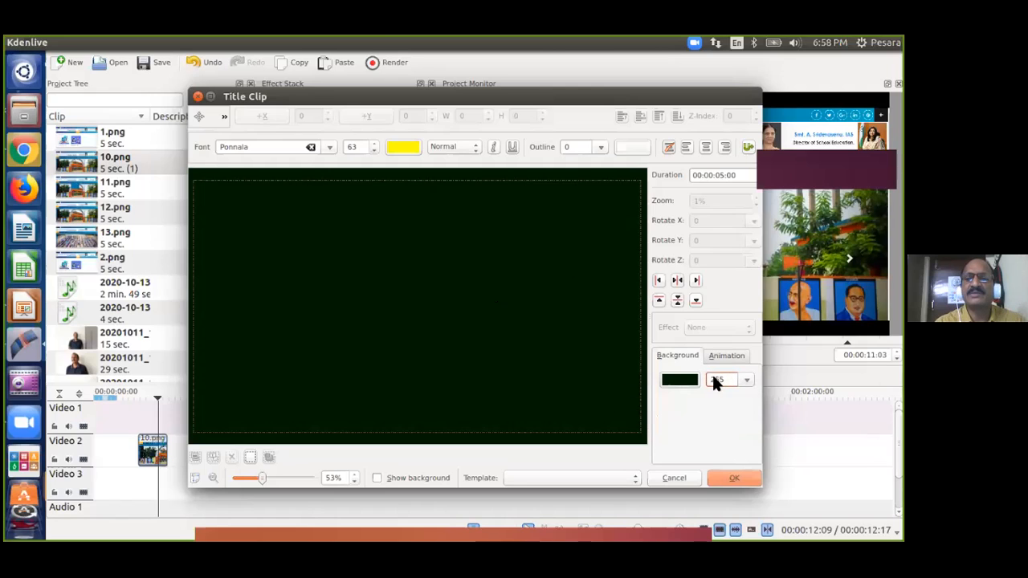
double_click(708, 379)
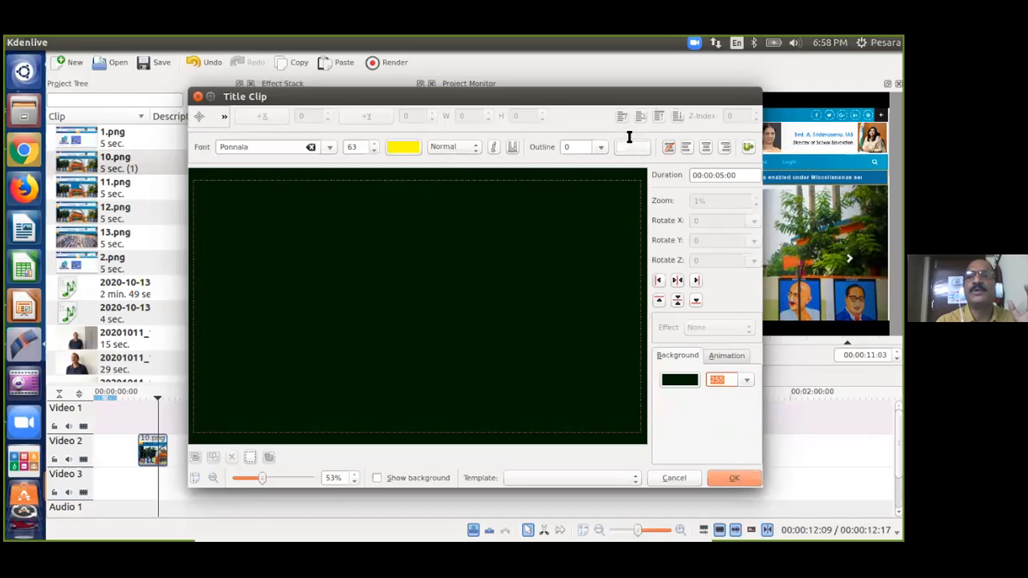
click(225, 118)
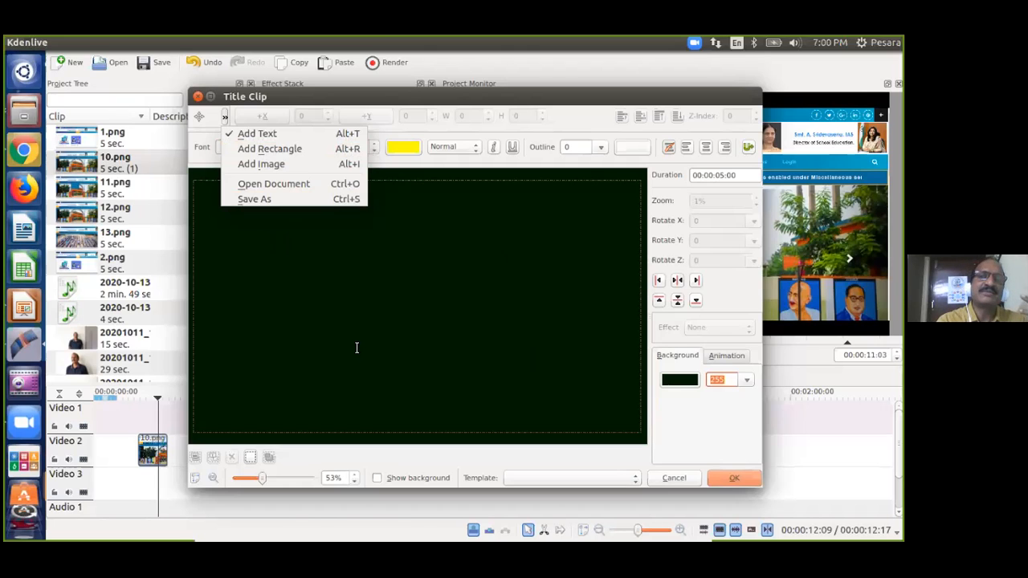
Add the title text 'Kdenlive Demo Part -2' to the canvas, fixing capitals and the hyphen.
click(265, 134)
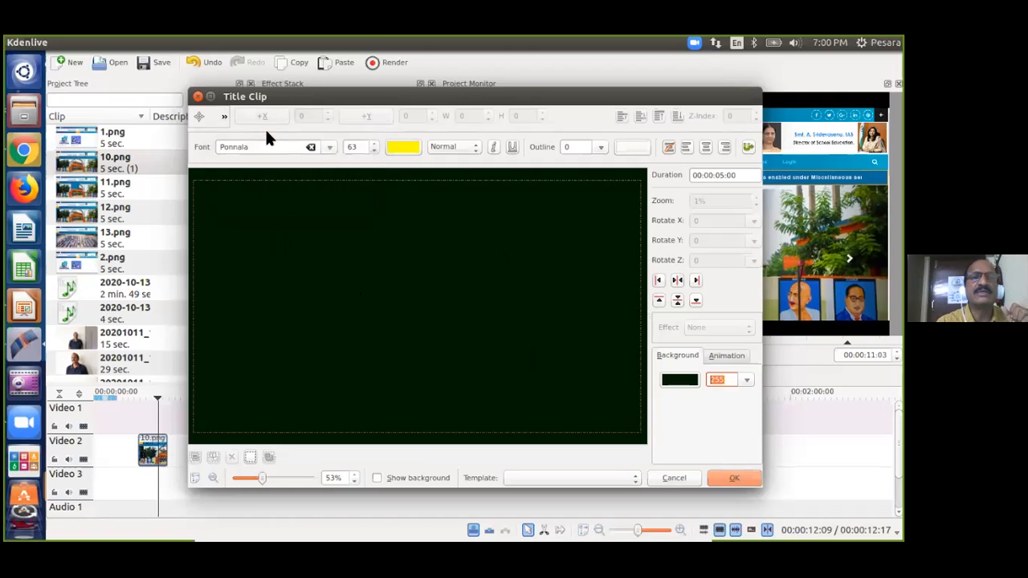
click(280, 250)
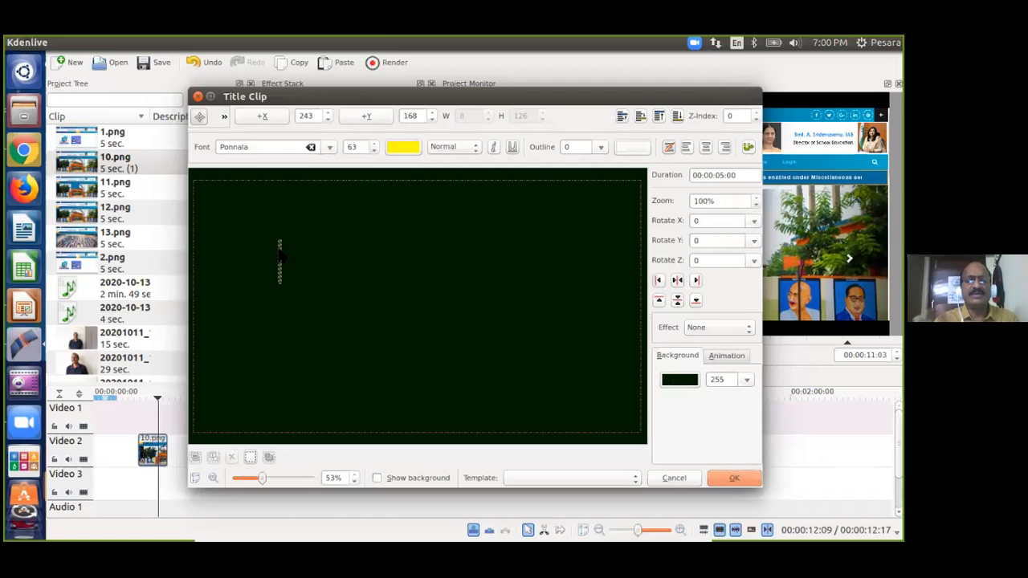
text(Kdenlive de)
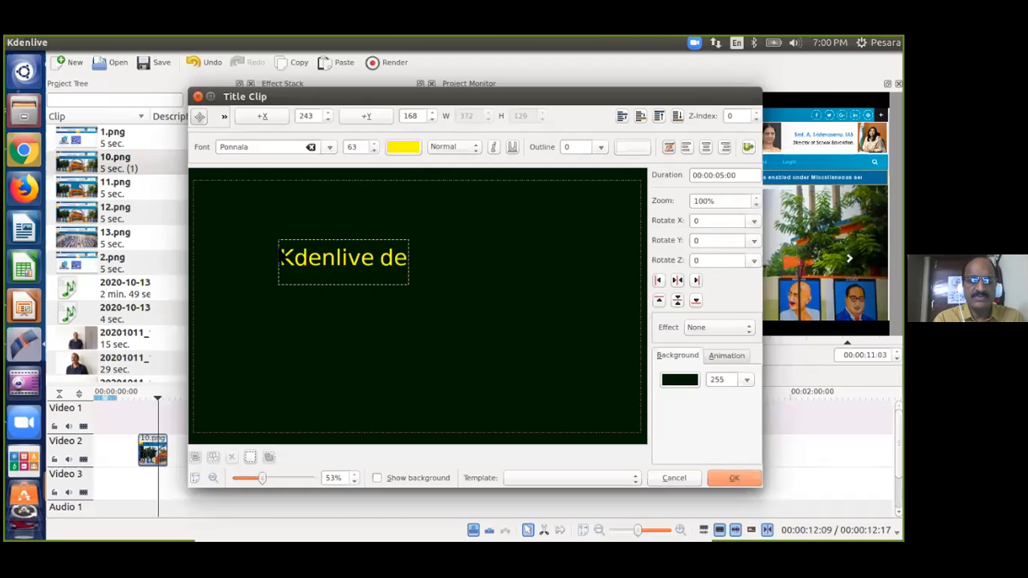
text(mo part )
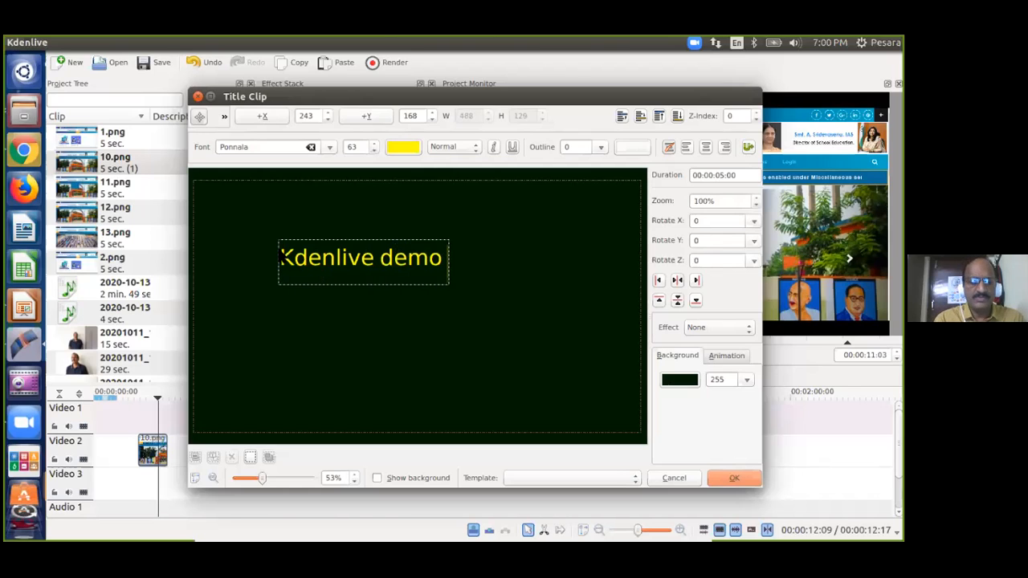
text(2)
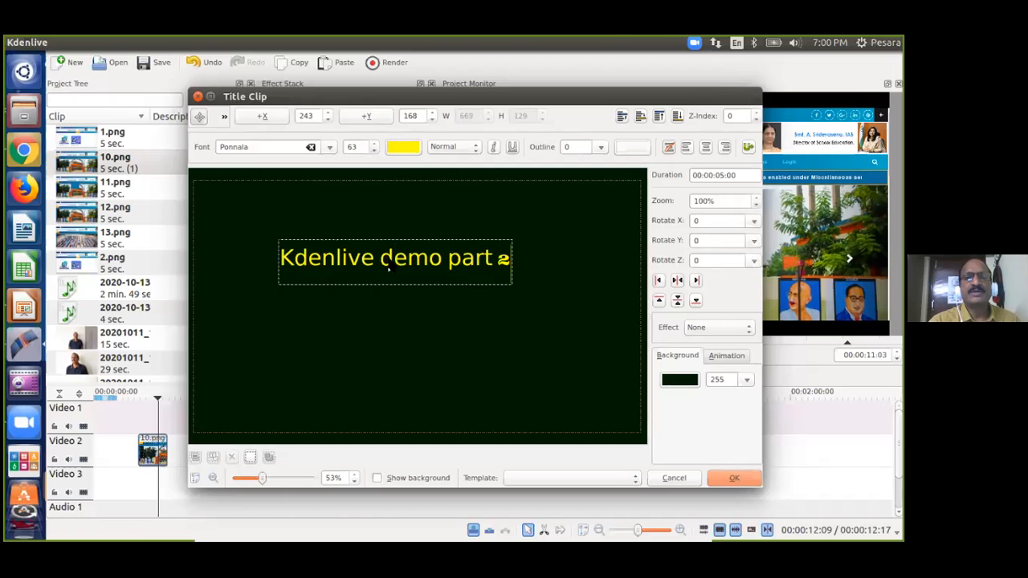
drag(393, 253, 387, 252)
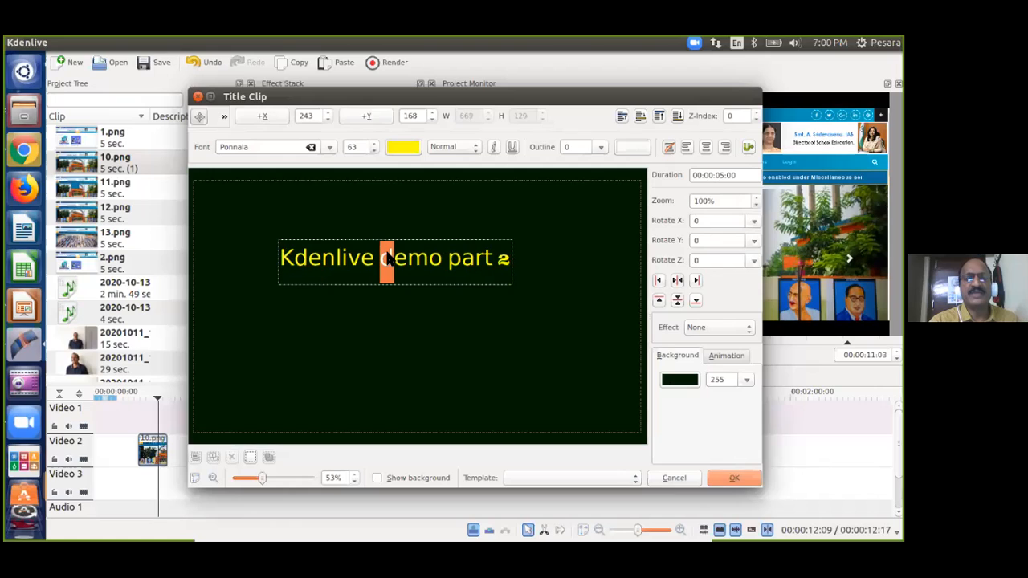
text(D)
click(464, 258)
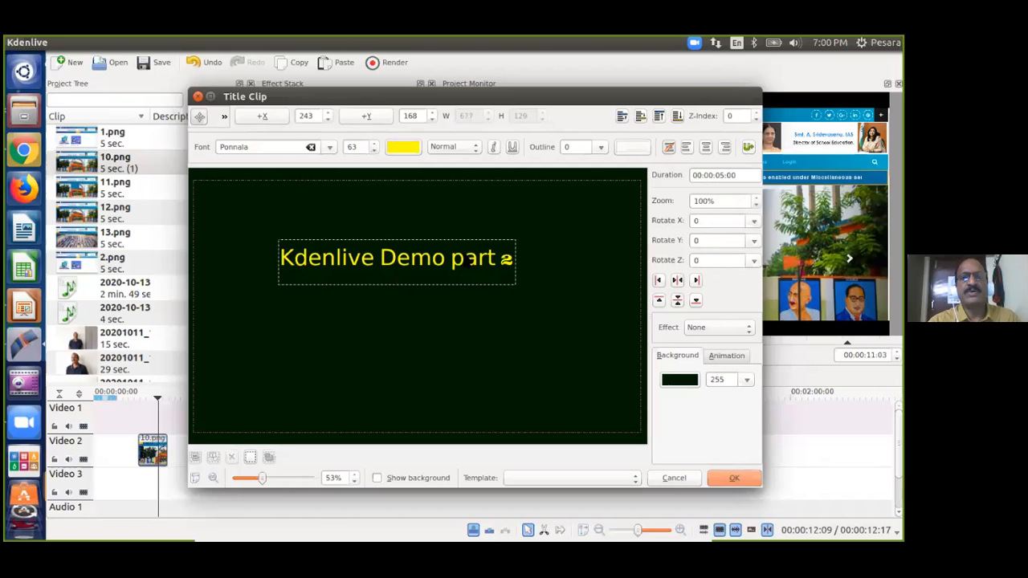
drag(464, 259, 452, 257)
text(P)
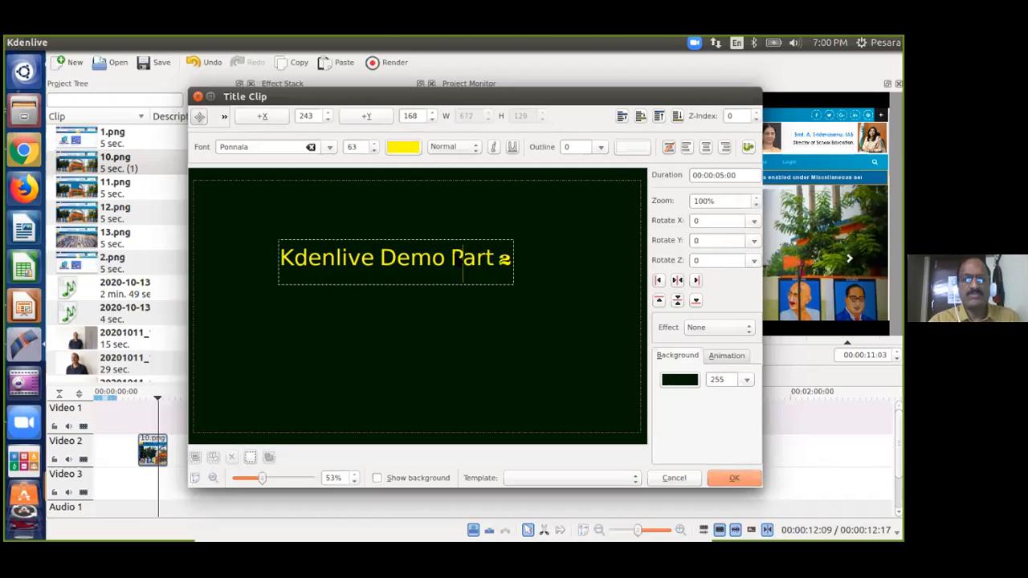
click(498, 265)
text(-)
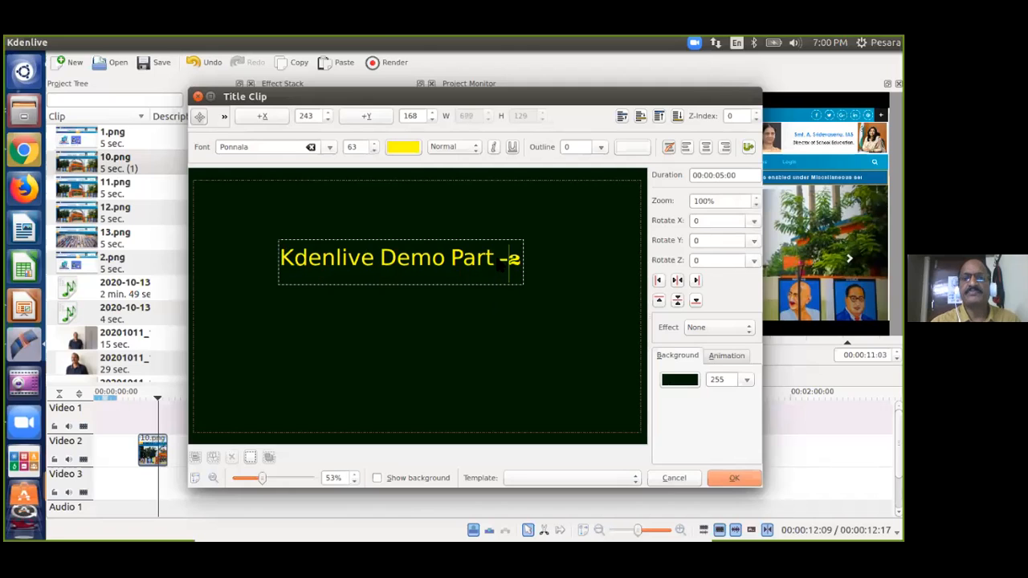
Move the title text down toward the middle of the canvas.
click(420, 321)
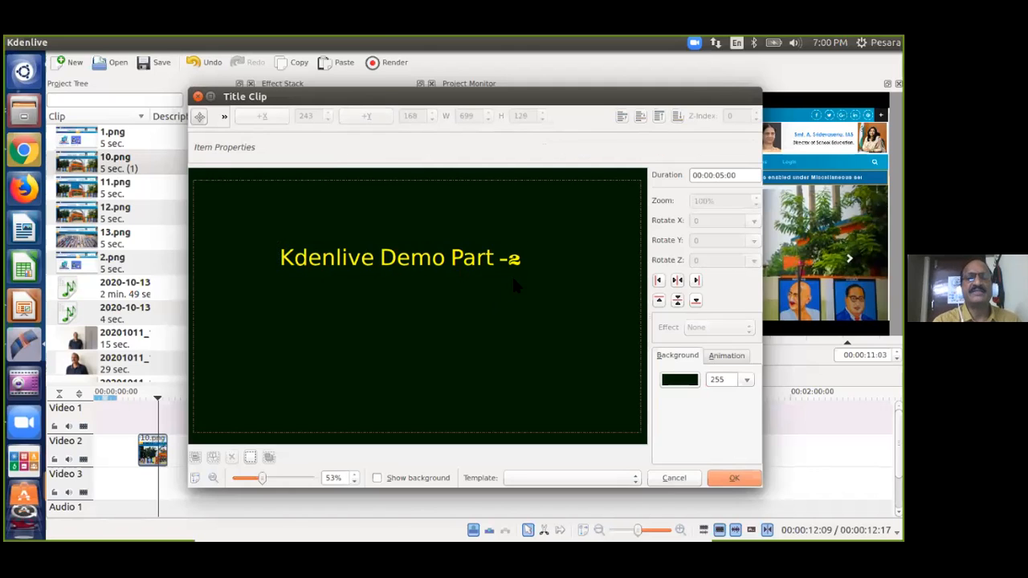
drag(474, 258, 465, 315)
click(517, 233)
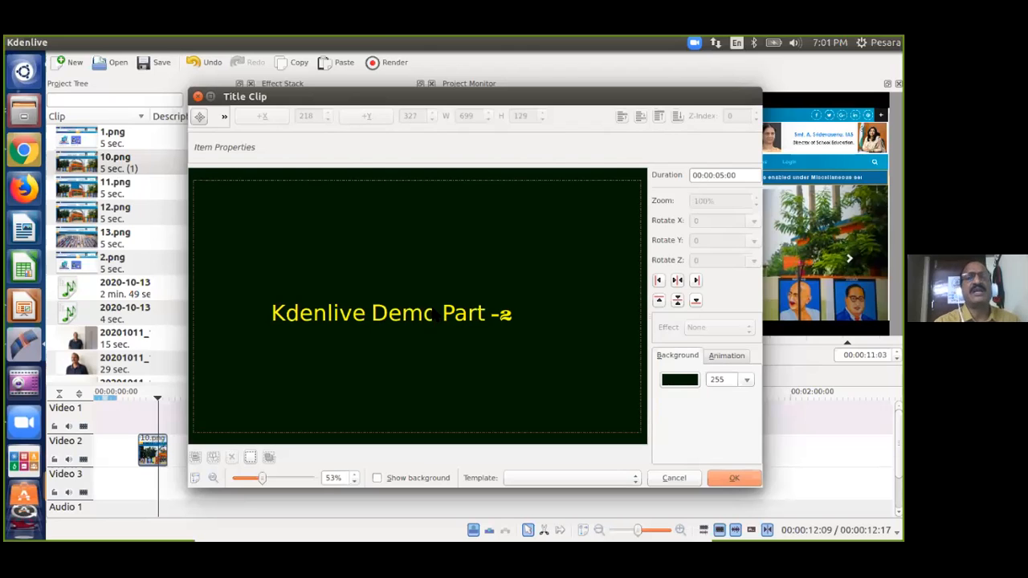
Try the left, right, top, bottom and centre alignment buttons on the title text.
click(408, 314)
drag(408, 314, 415, 220)
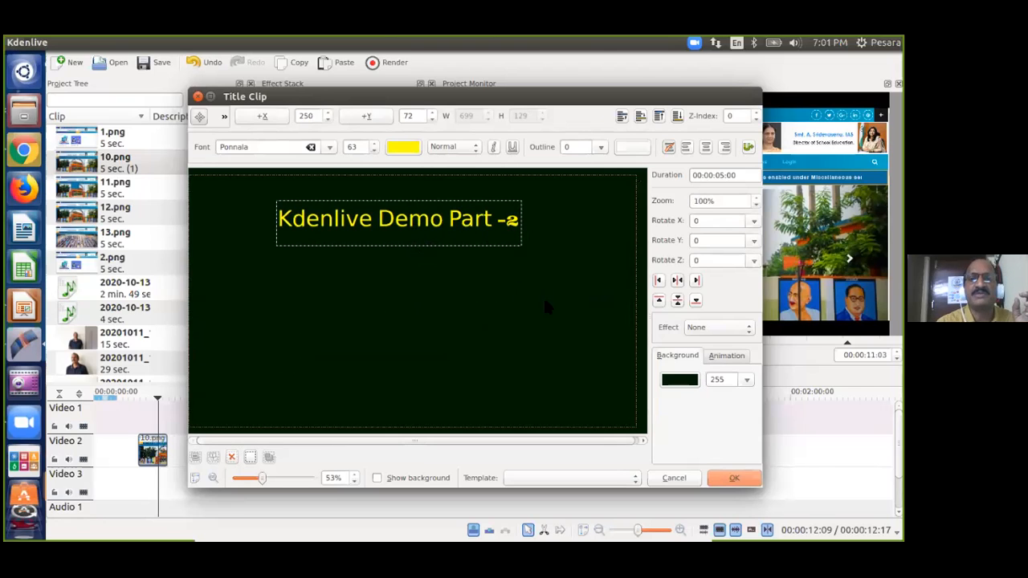
click(656, 283)
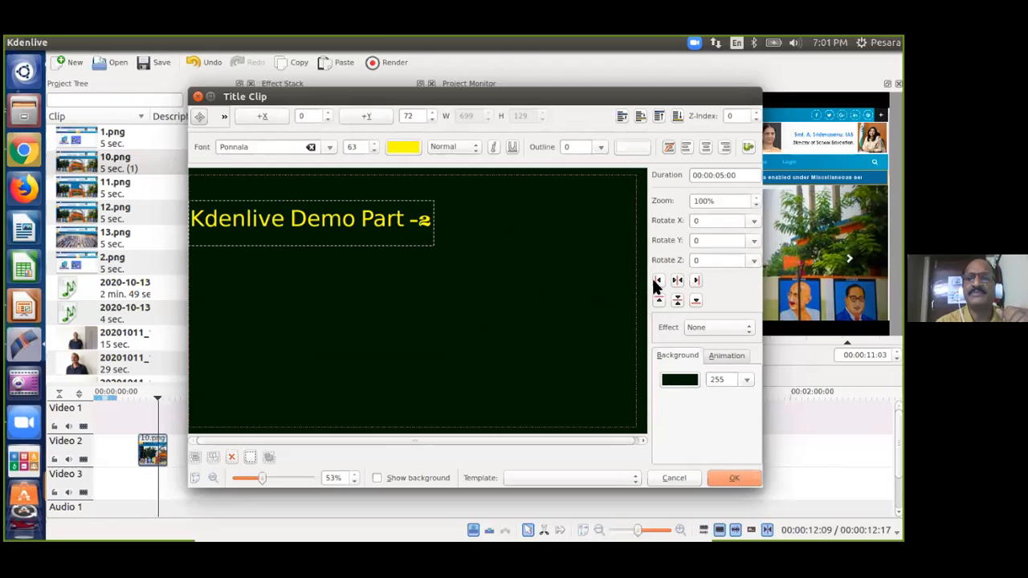
click(696, 275)
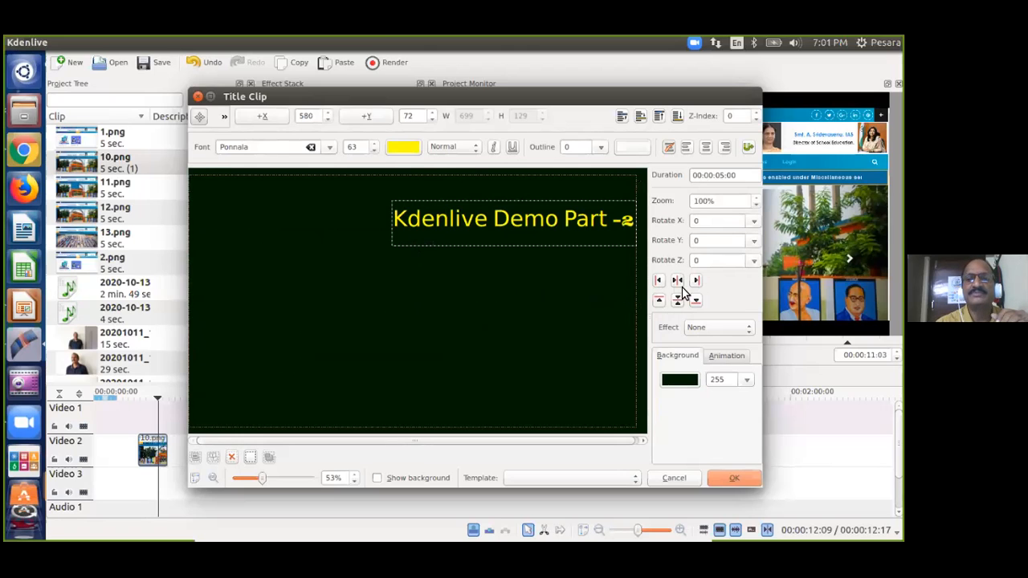
click(660, 301)
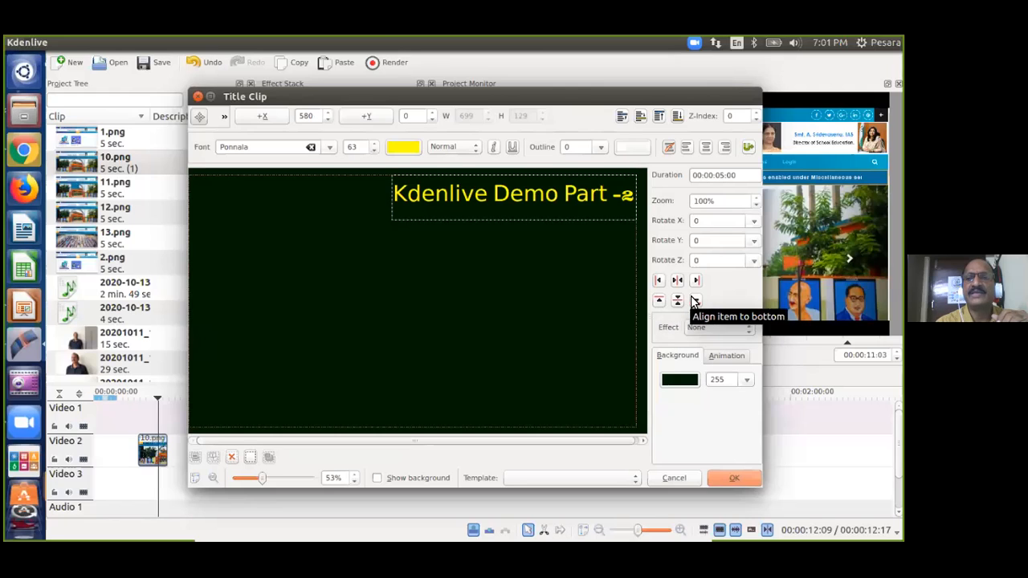
click(696, 301)
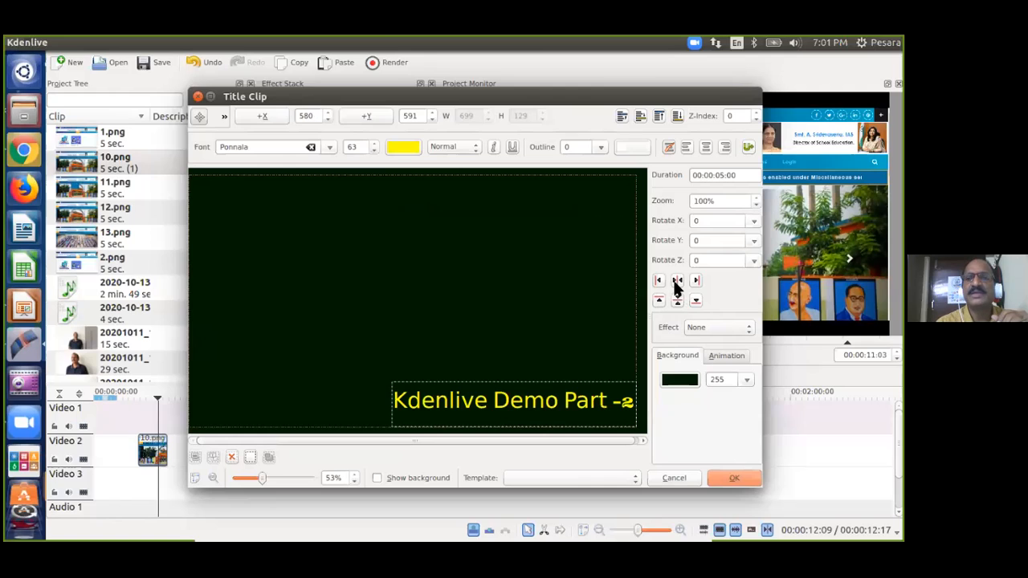
click(678, 280)
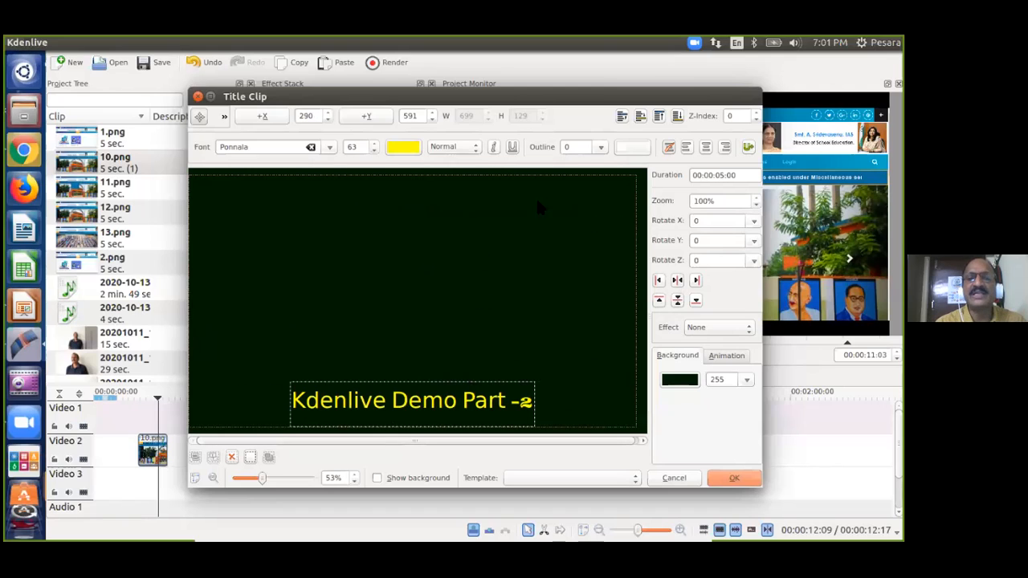
click(678, 300)
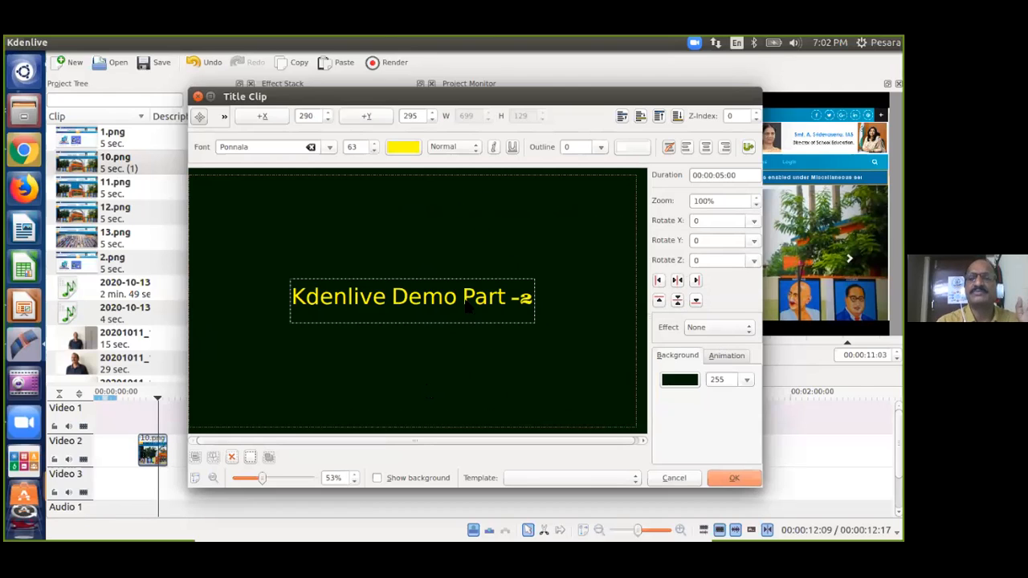
Drag the title text up to the top centre of the canvas, at X 286, Y 32.
click(468, 352)
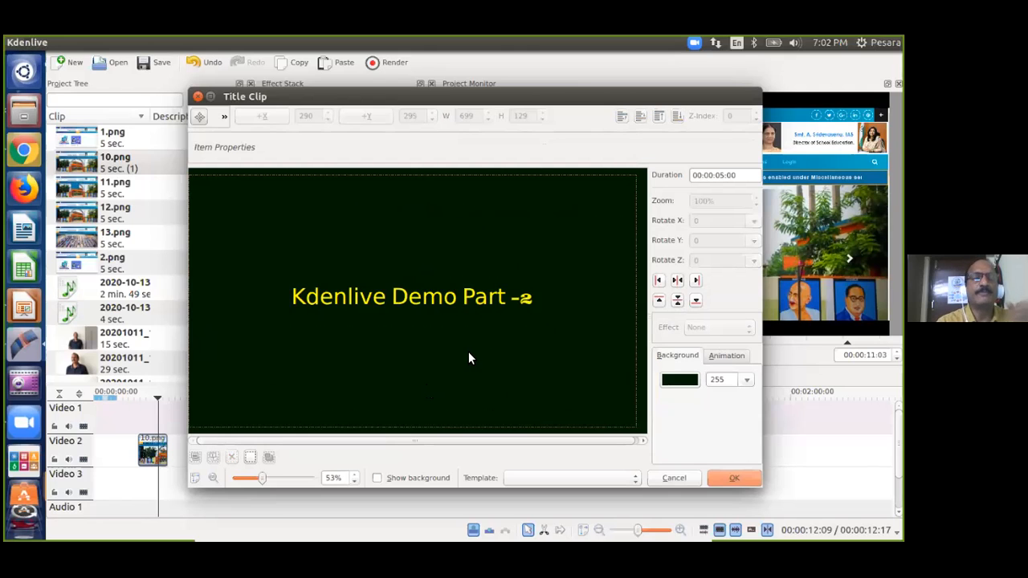
click(424, 299)
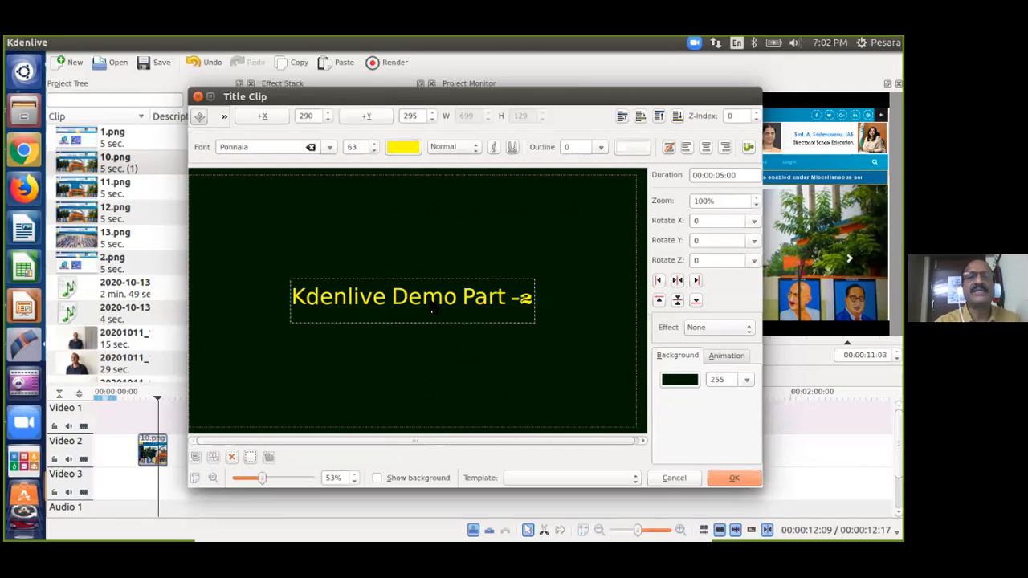
drag(423, 301, 424, 203)
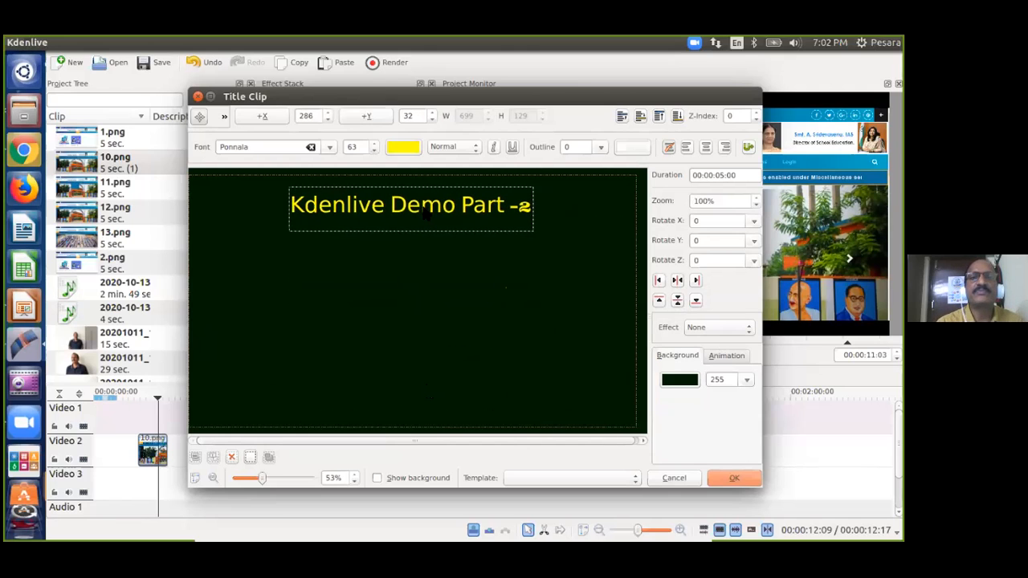
click(419, 299)
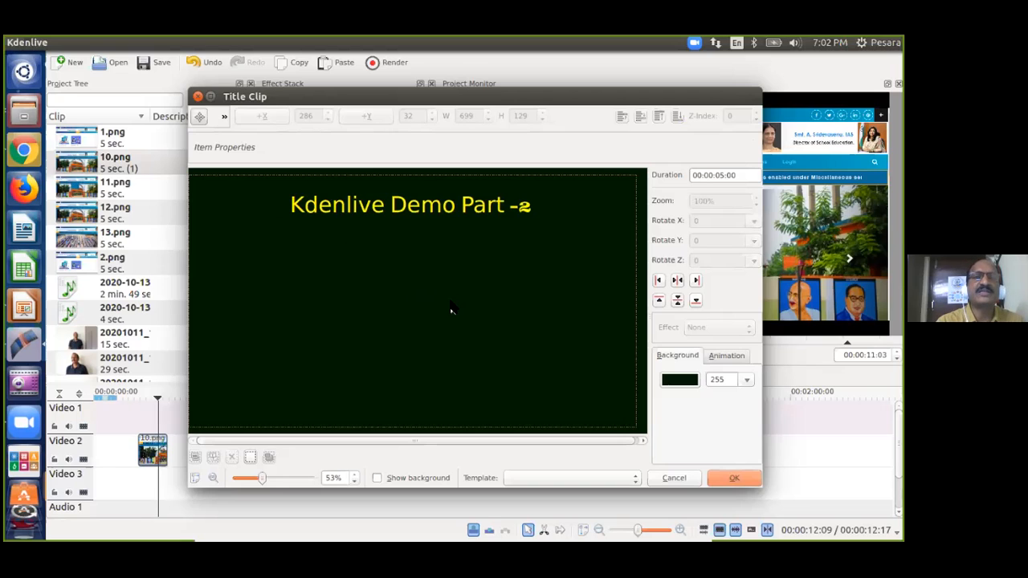
click(223, 116)
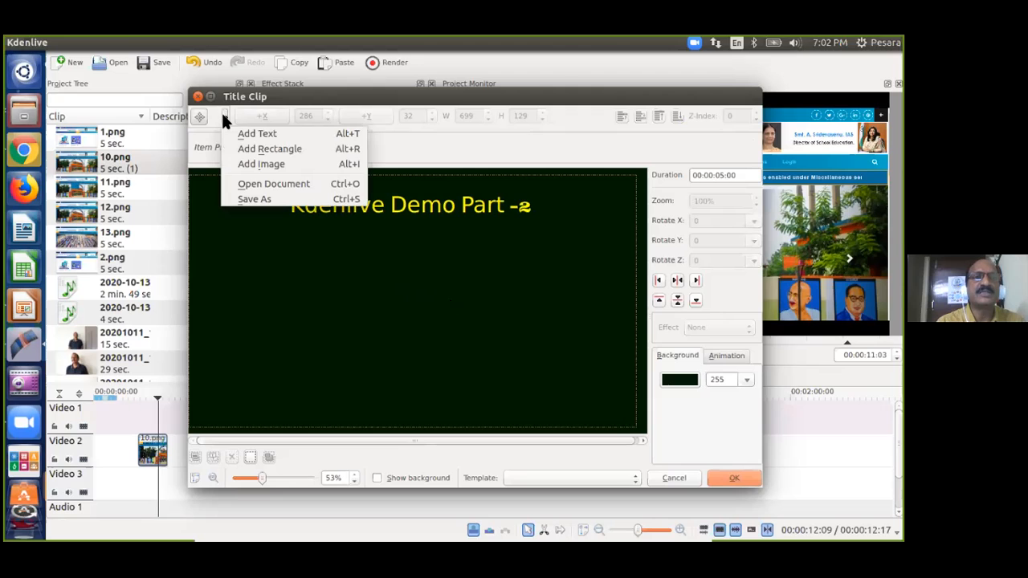
click(249, 160)
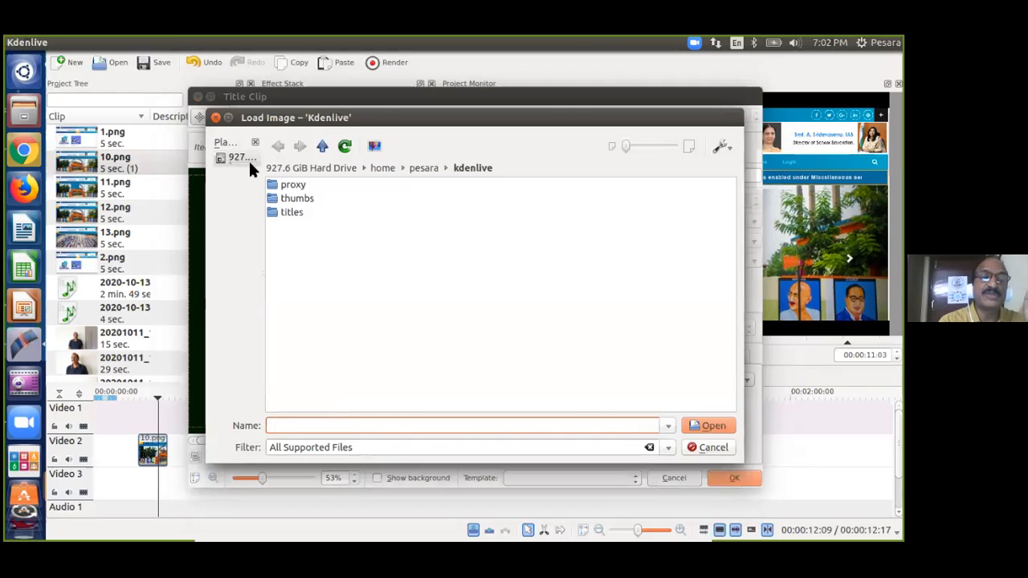
click(427, 168)
double_click(298, 198)
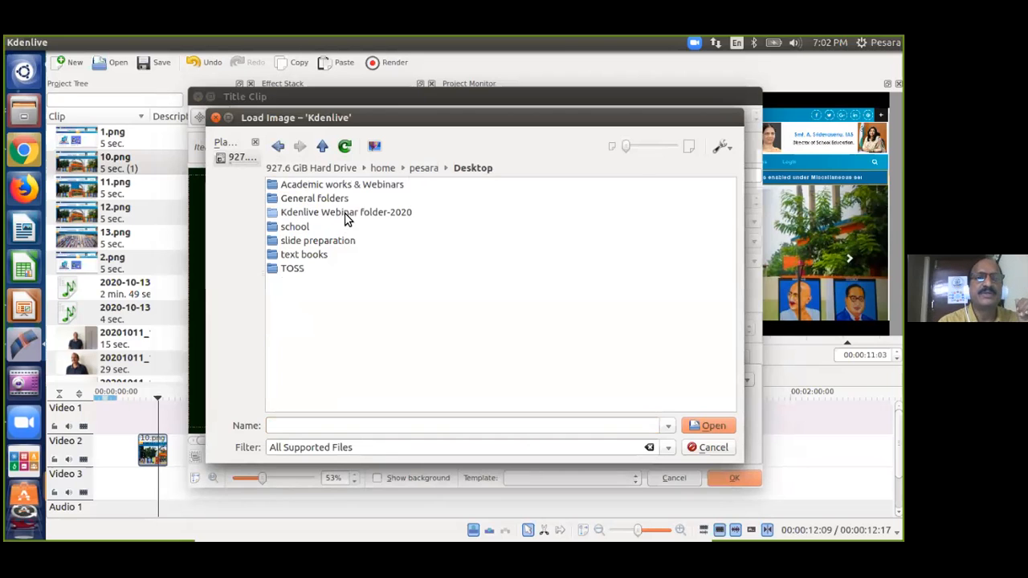
double_click(345, 213)
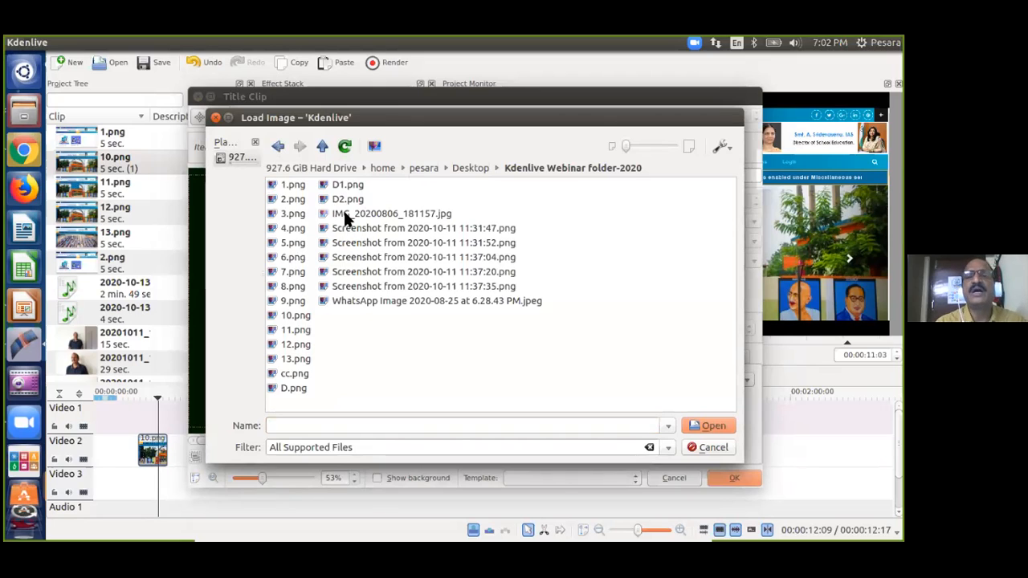
click(293, 214)
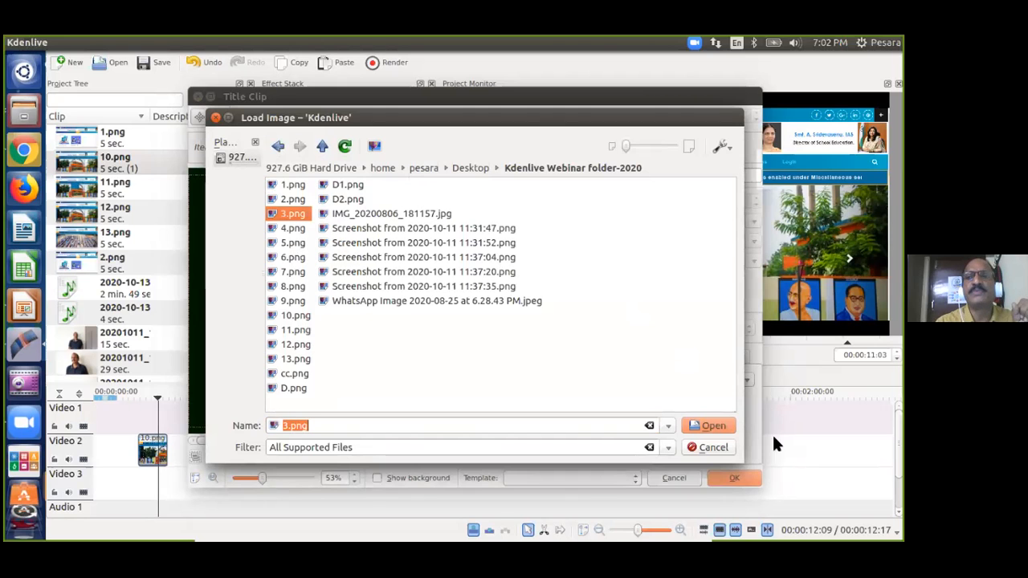
click(712, 426)
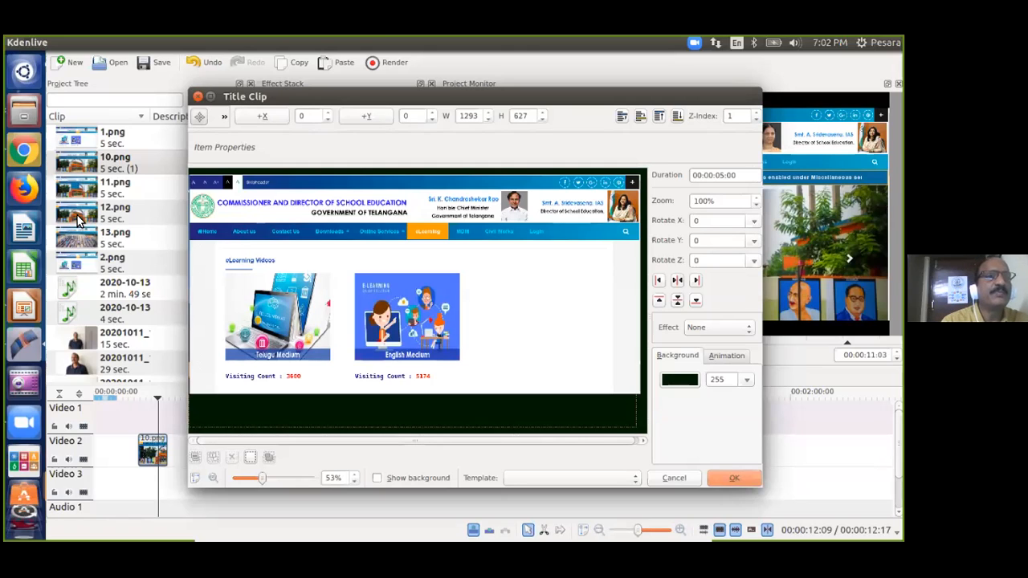
click(479, 281)
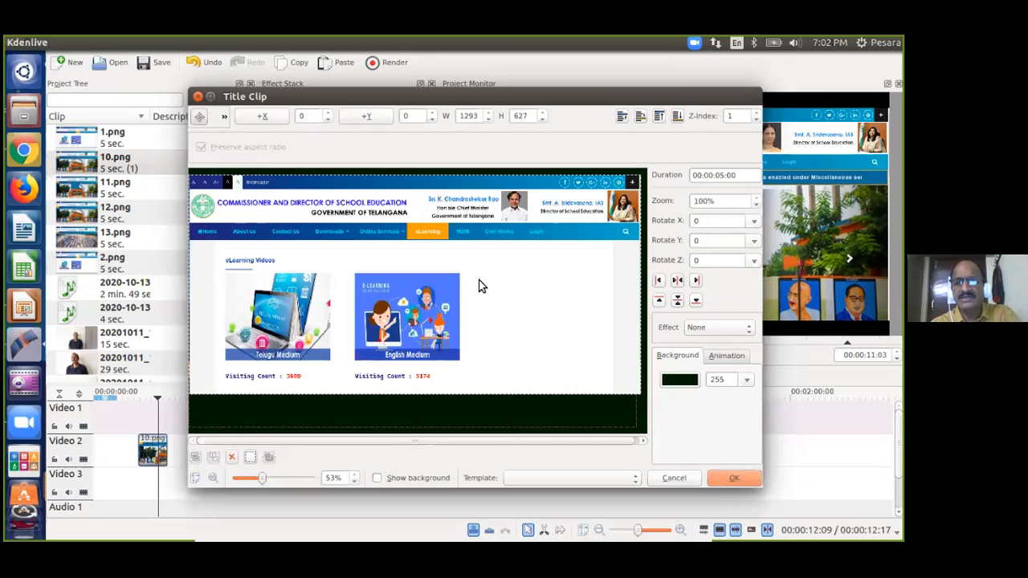
key(Delete)
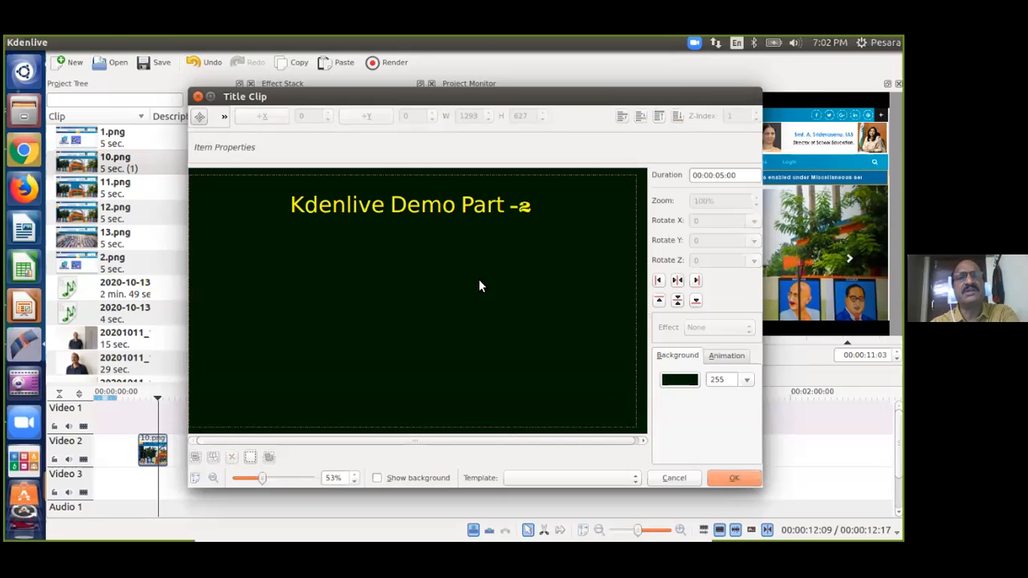
Insert the 12.png website screenshot into the title as an image.
click(225, 117)
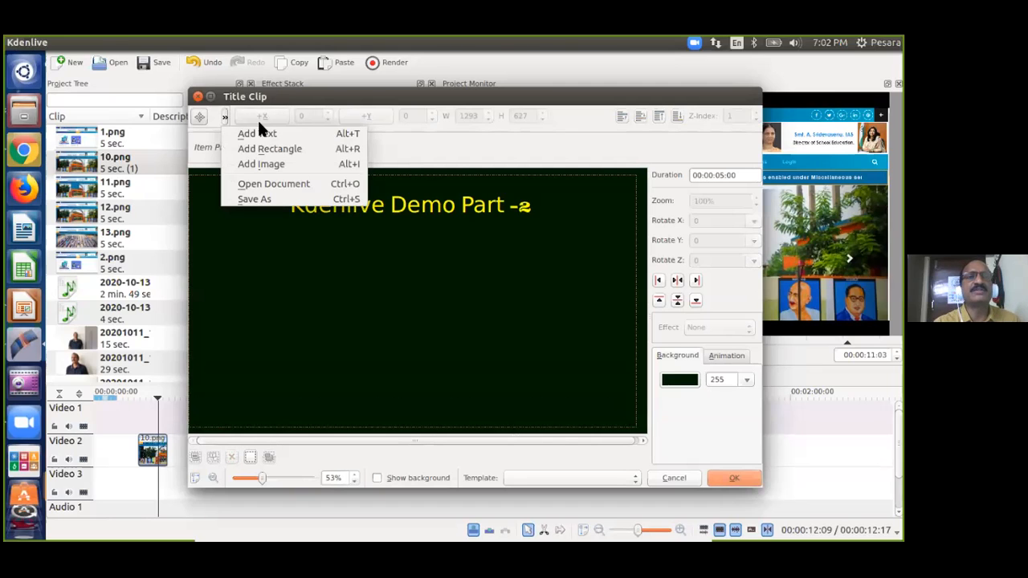
click(269, 163)
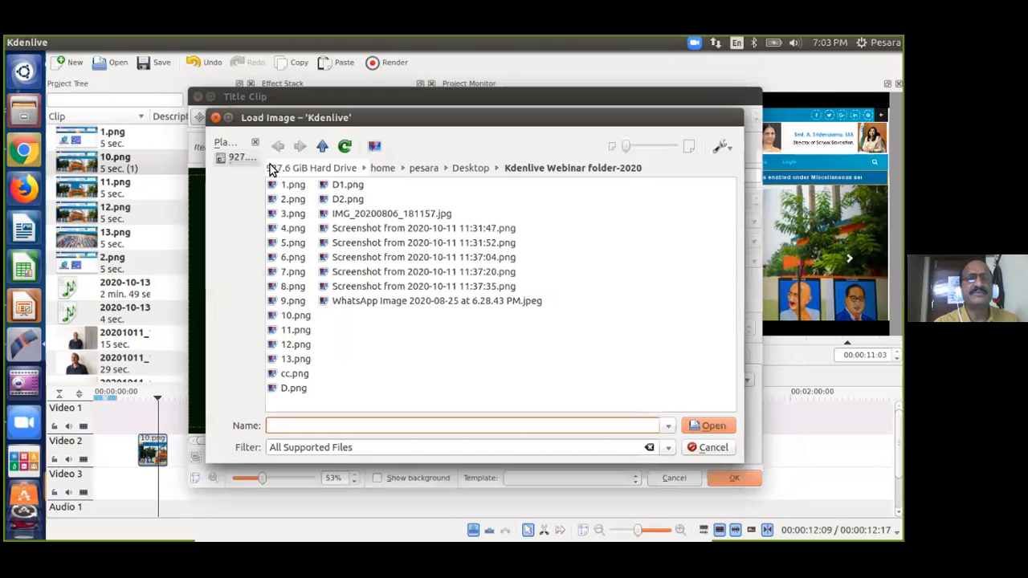
click(296, 345)
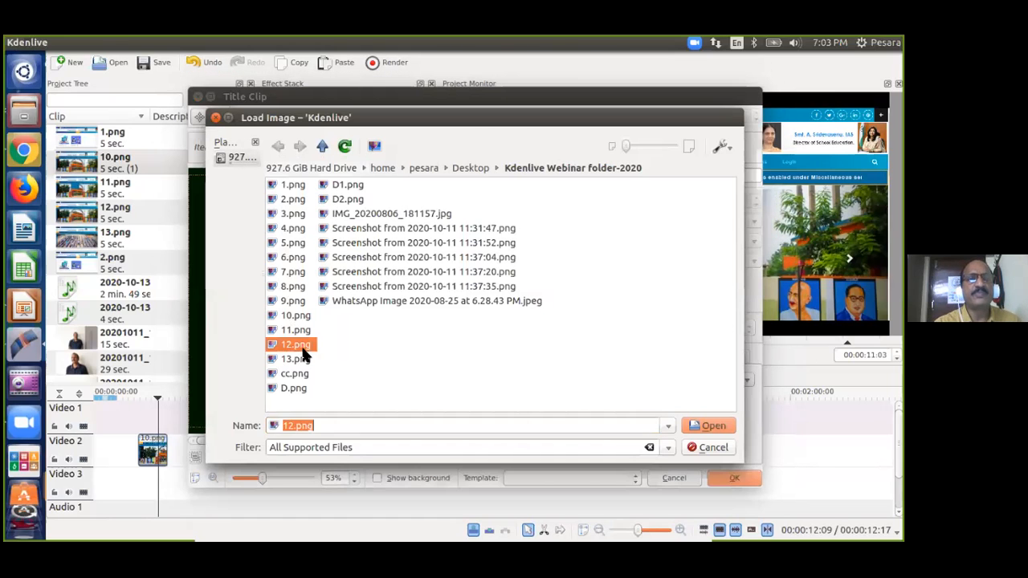
click(712, 426)
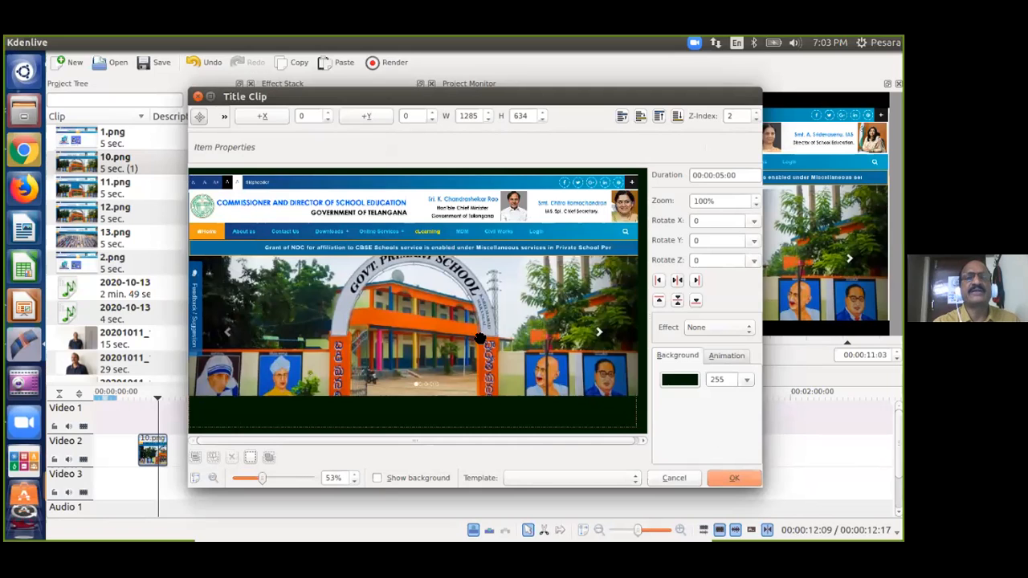
Scale the screenshot to 81% and place it below the heading at X 90, Y 200.
drag(504, 327, 504, 354)
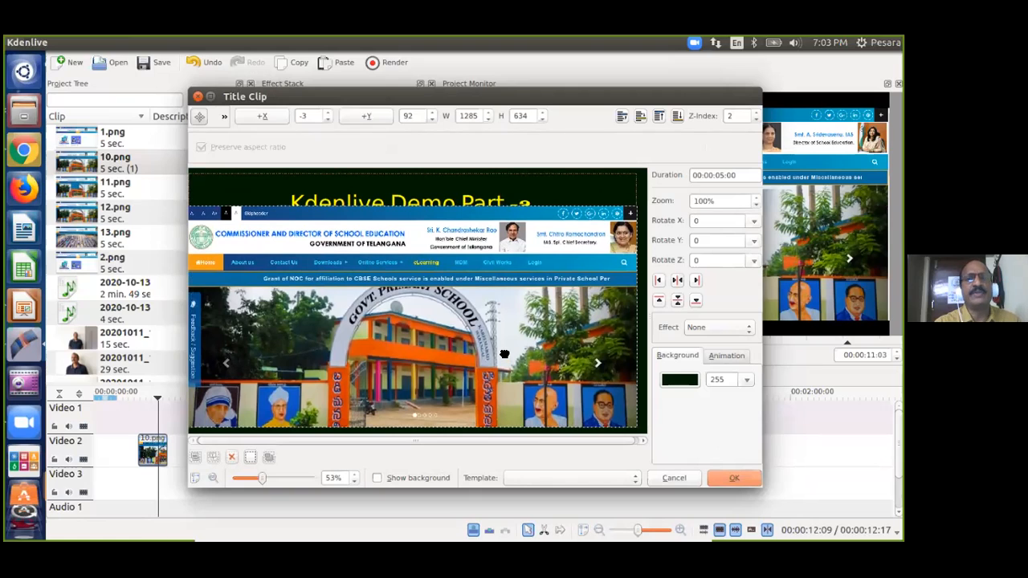
drag(504, 354, 505, 356)
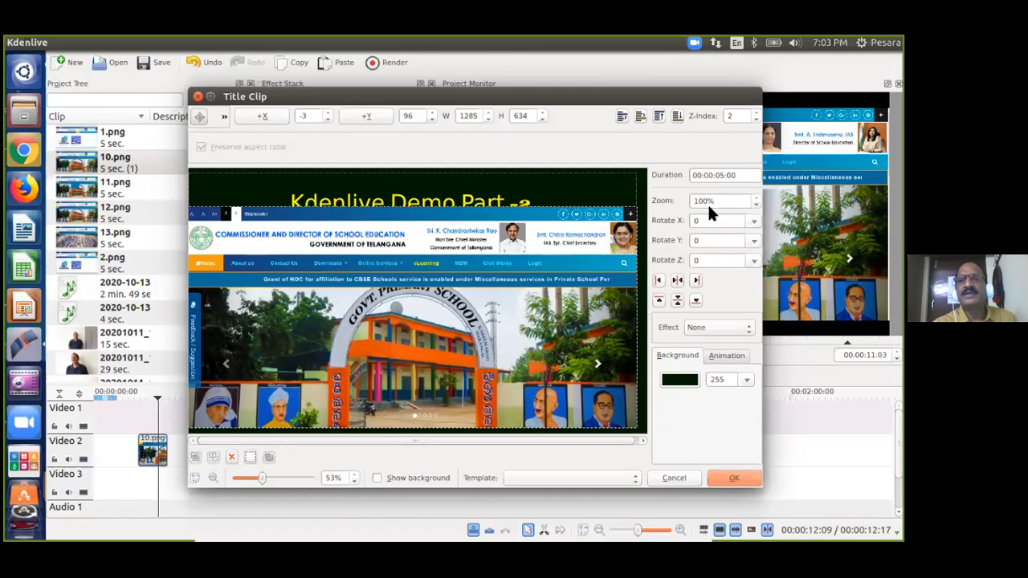
click(757, 203)
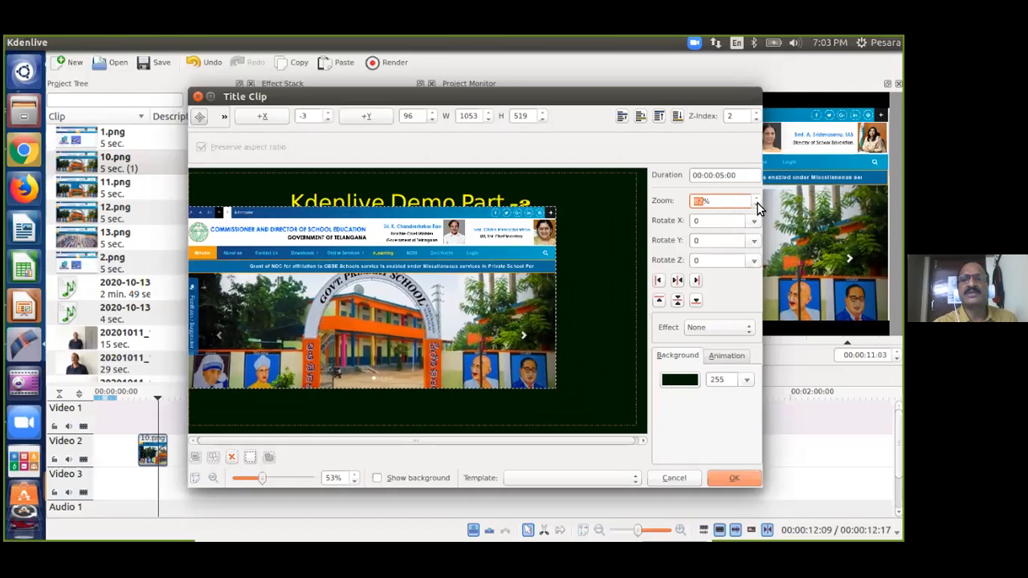
click(757, 203)
drag(514, 291, 546, 327)
click(601, 205)
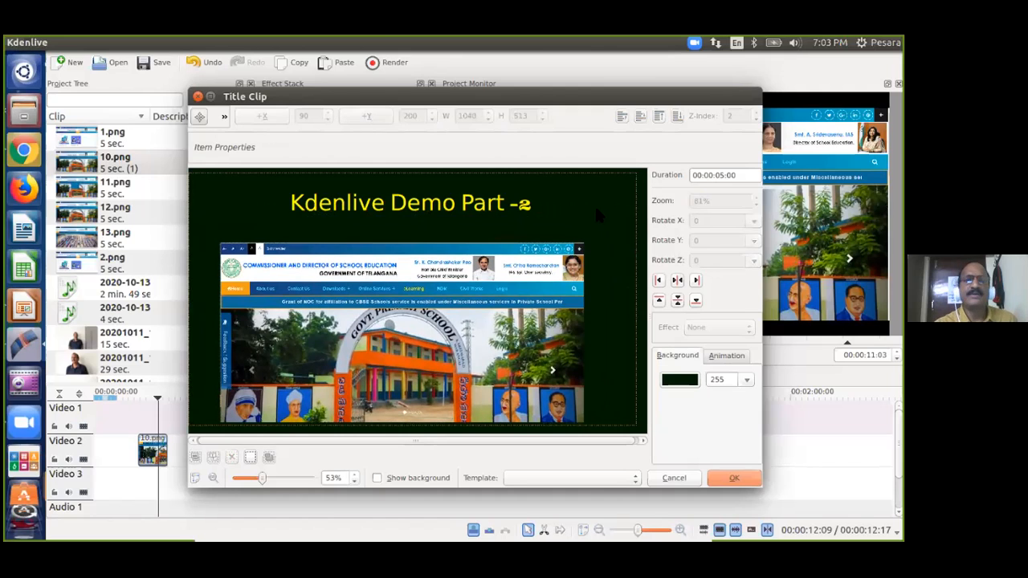
Try a larger font size on the heading, then revert it to the original size.
click(438, 205)
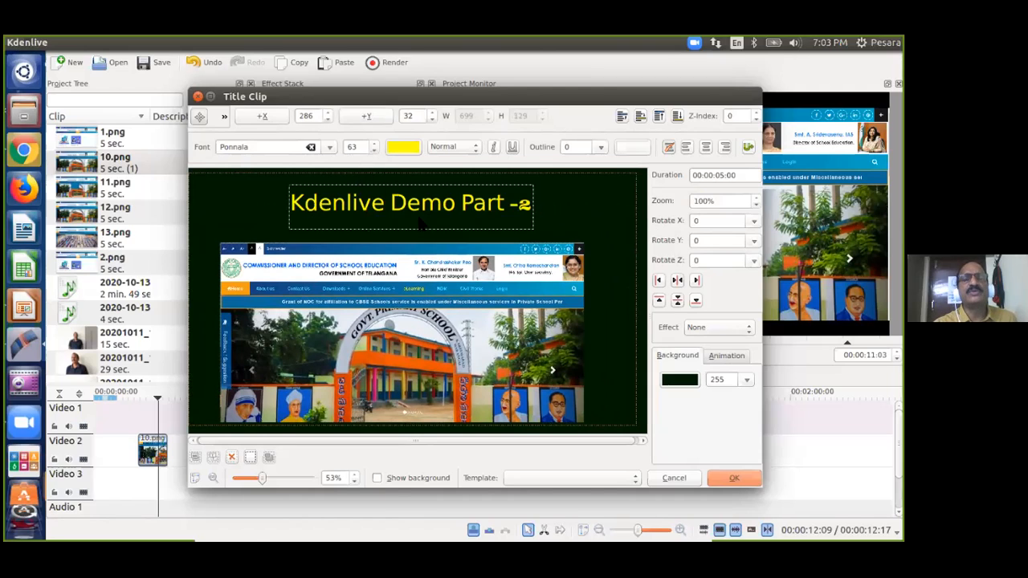
click(373, 143)
click(373, 142)
click(373, 143)
click(373, 143)
click(373, 142)
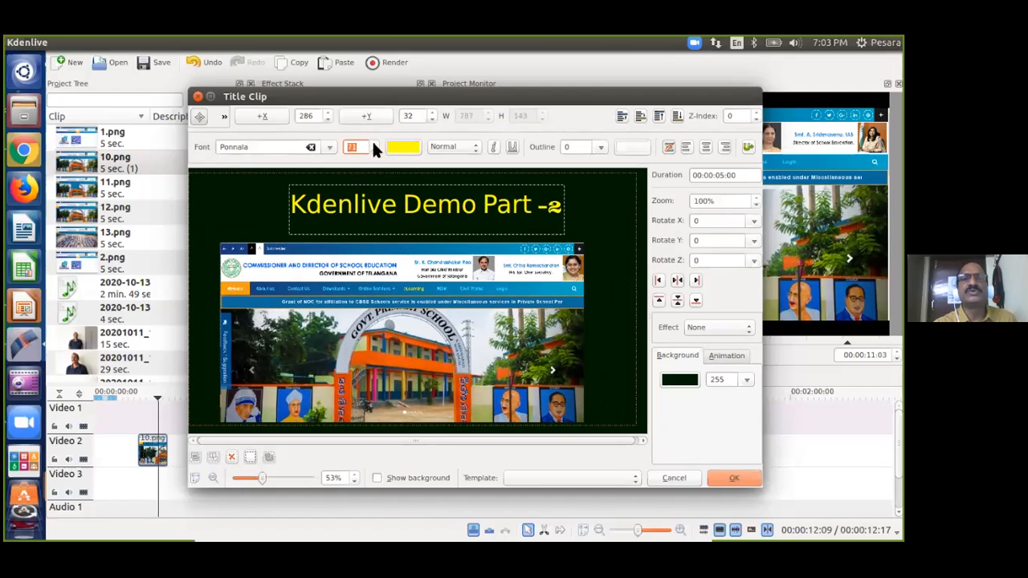
click(373, 151)
click(374, 151)
click(373, 151)
click(374, 151)
click(619, 201)
Centre the heading horizontally and nudge it up to X 290, Y 8.
click(477, 203)
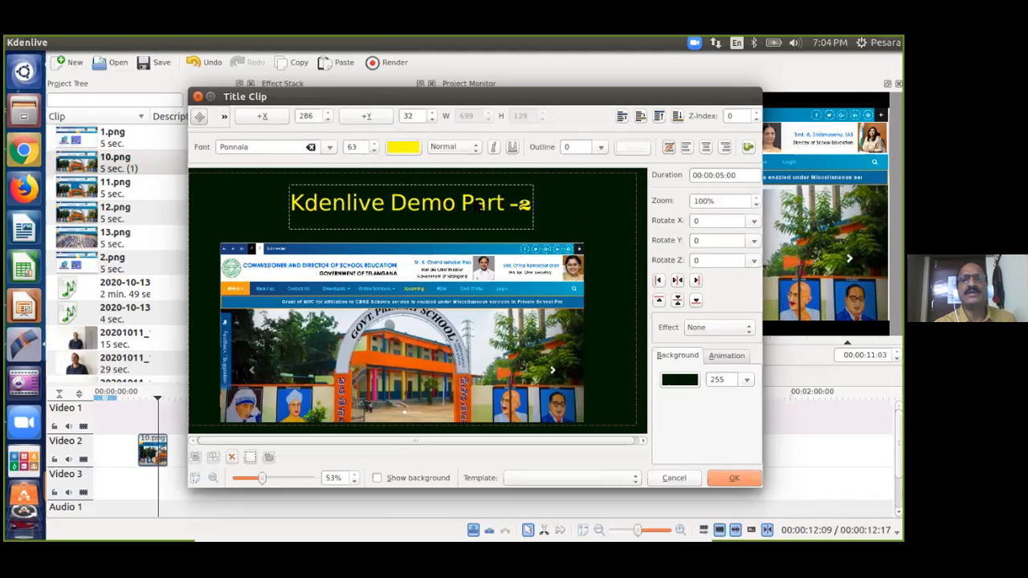
click(676, 280)
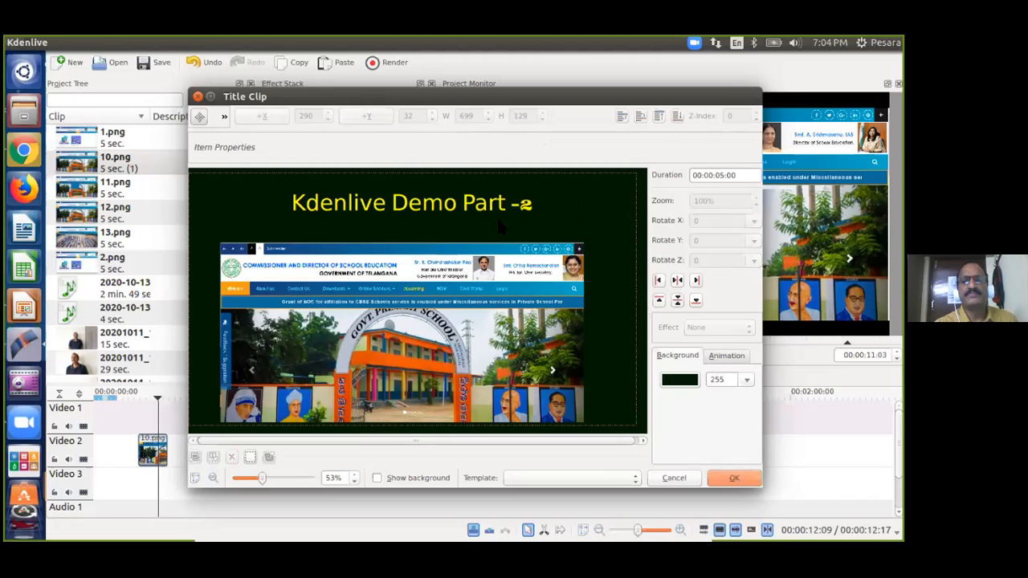
drag(466, 203, 466, 195)
click(484, 223)
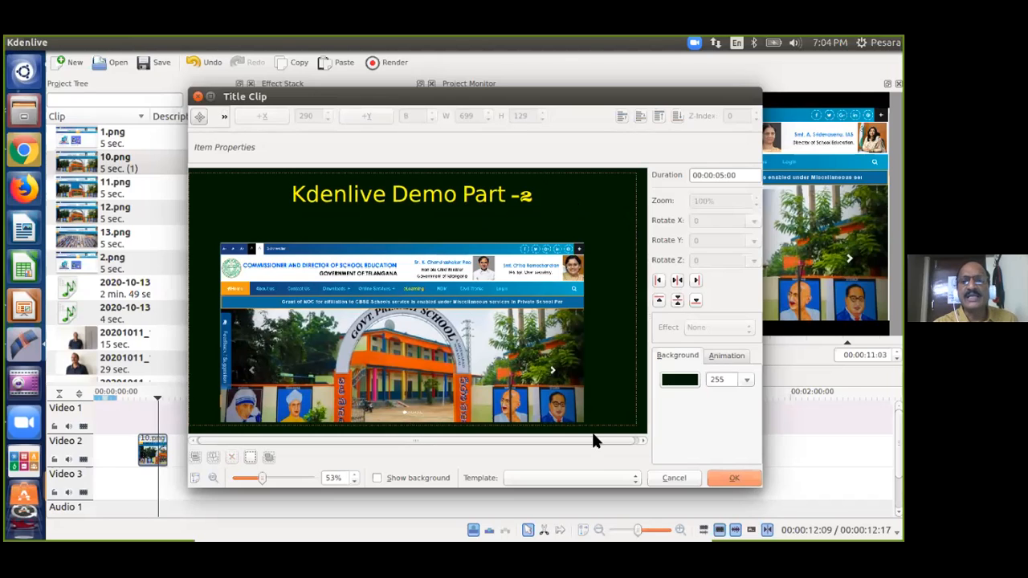
Add a horizontally centred yellow 'eLearning' text line beneath the heading at X 480, Y 93.
click(224, 117)
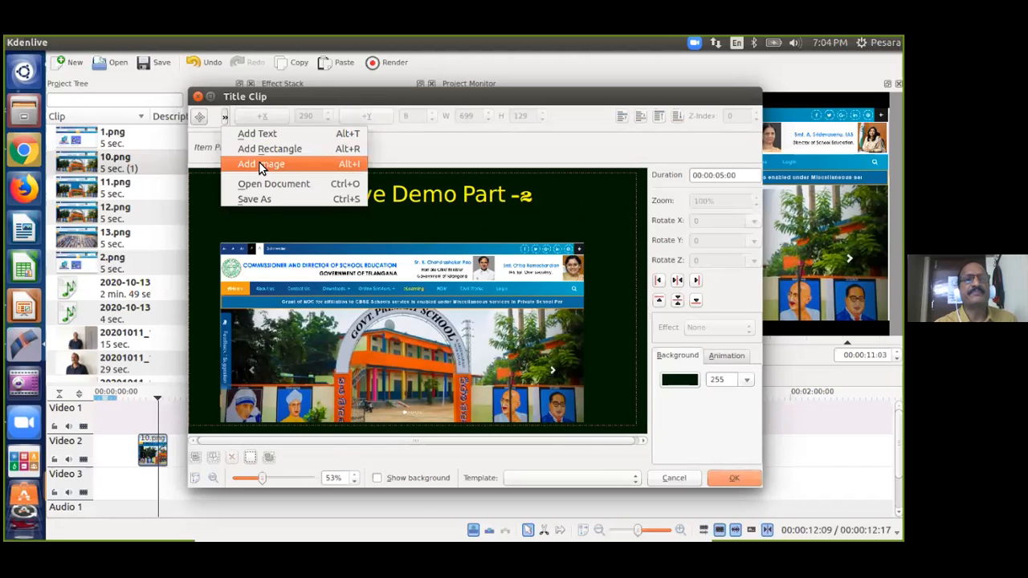
click(272, 133)
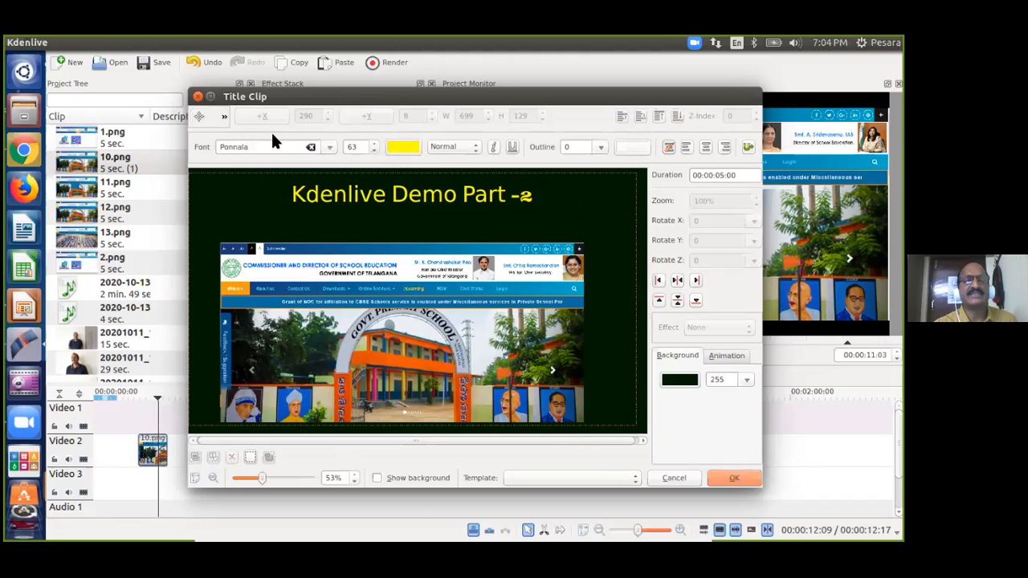
click(288, 218)
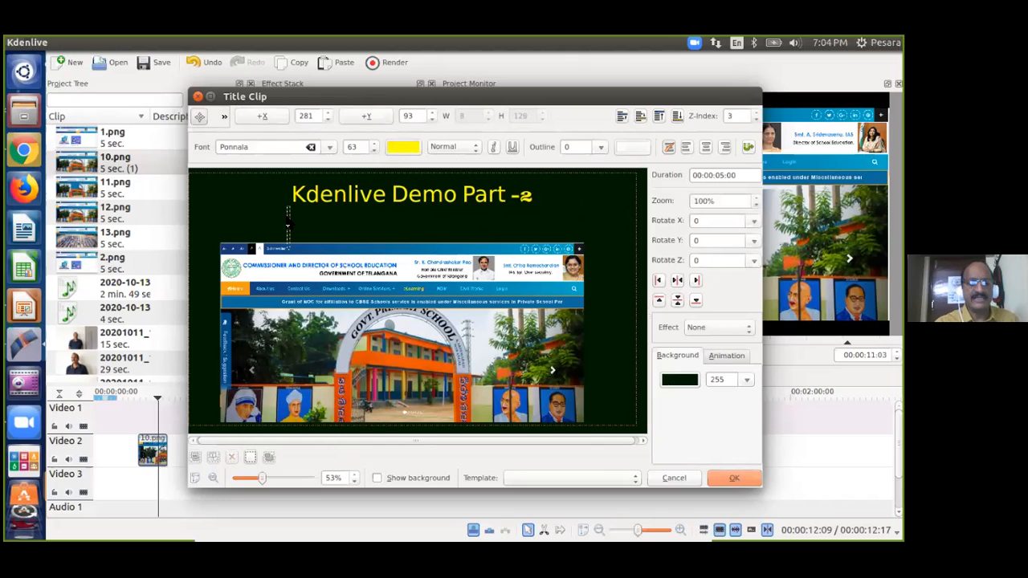
text(2 e)
text(Learning)
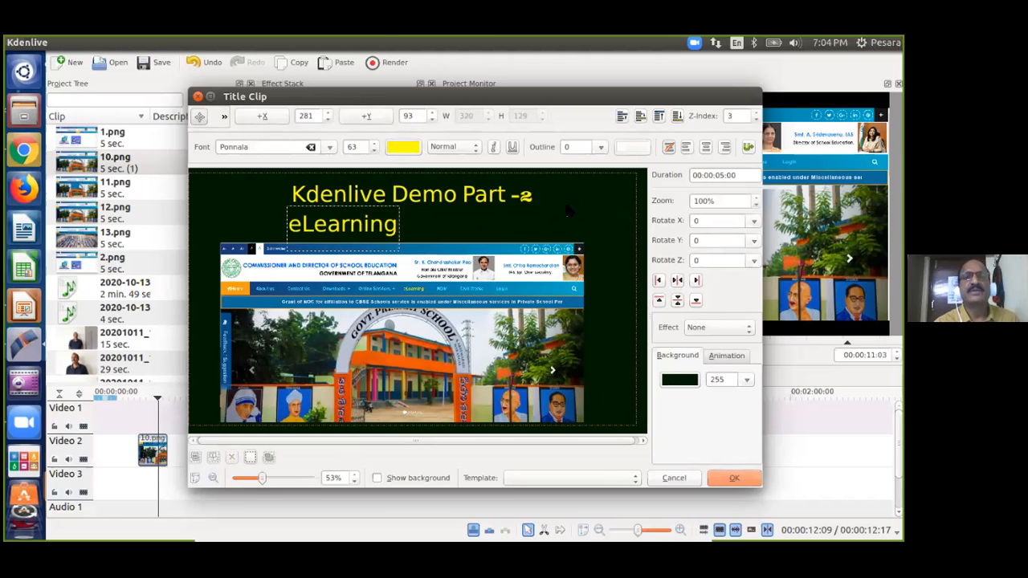
click(676, 281)
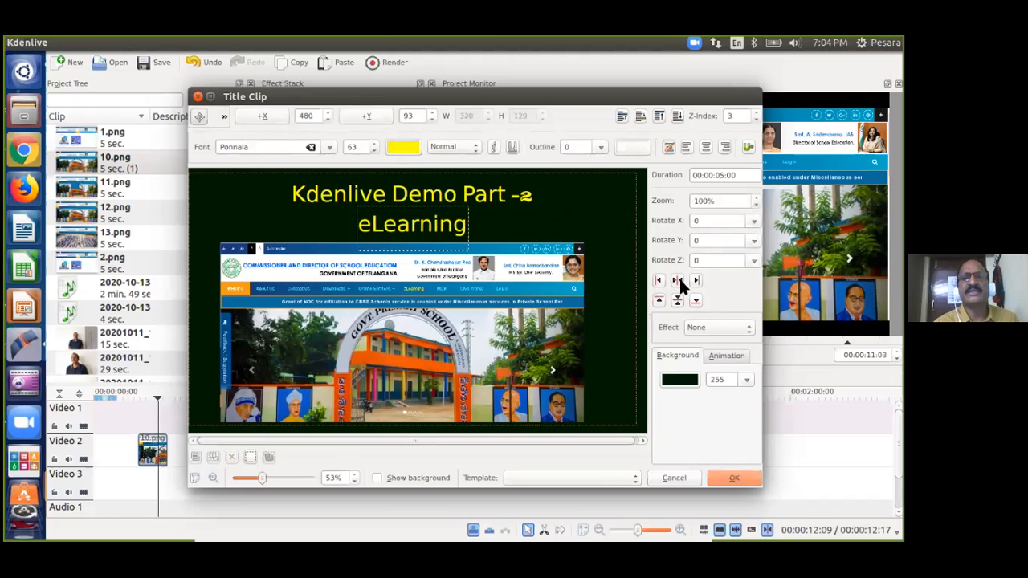
click(558, 231)
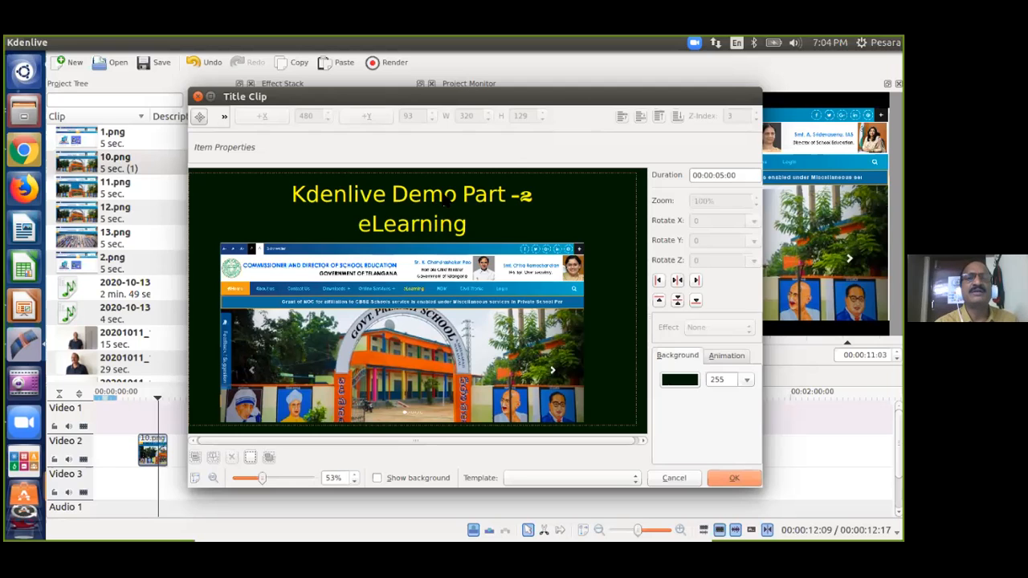
Reselect the 'Kdenlive Demo Part -2' heading, leaving it selected.
click(446, 202)
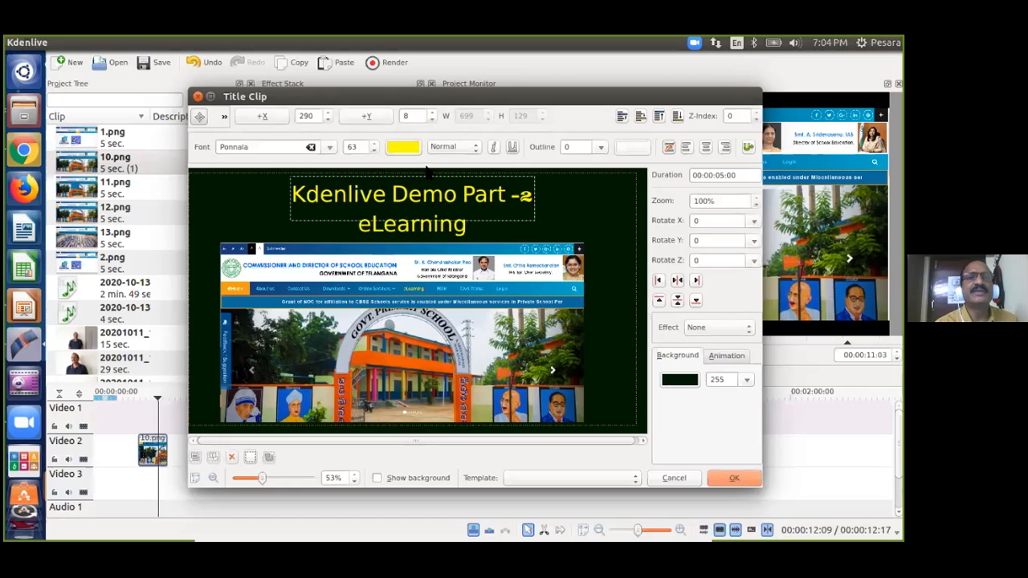
click(537, 201)
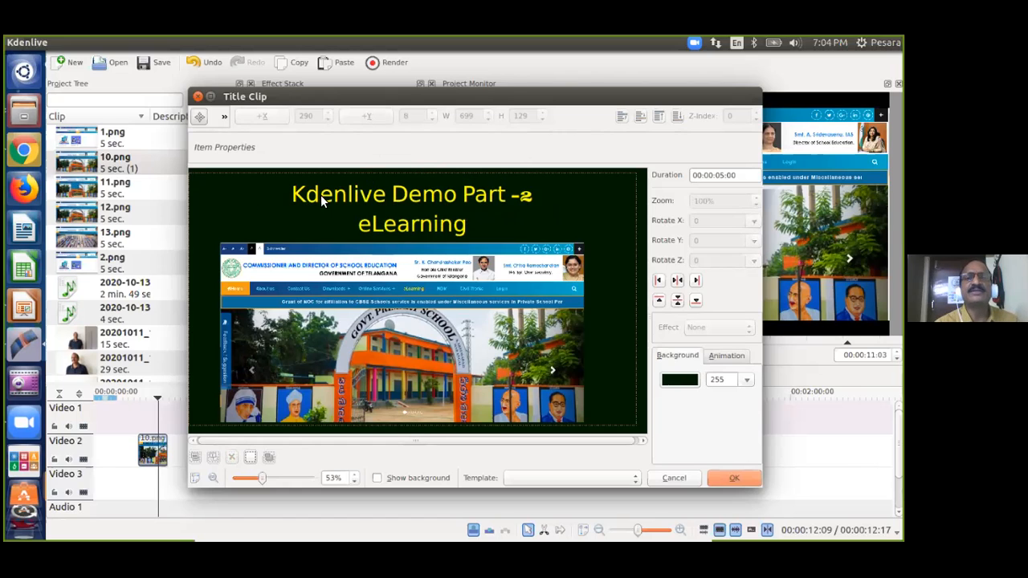
click(448, 204)
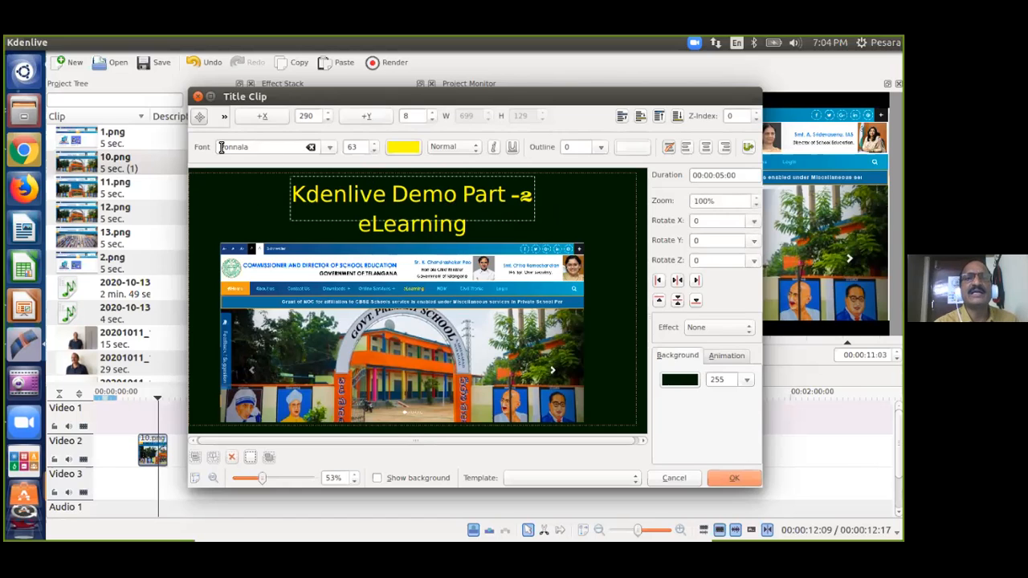
click(580, 192)
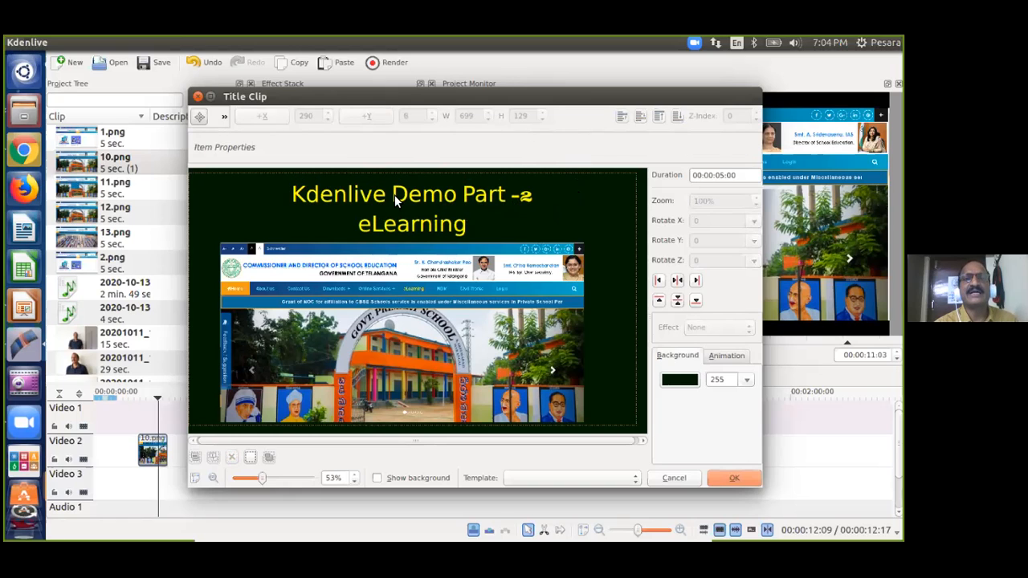
click(425, 193)
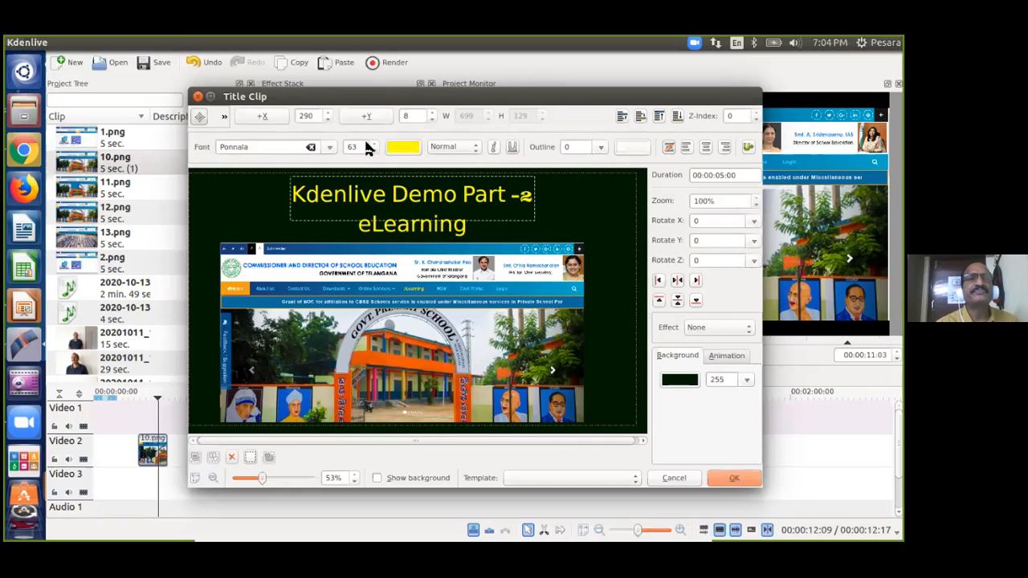
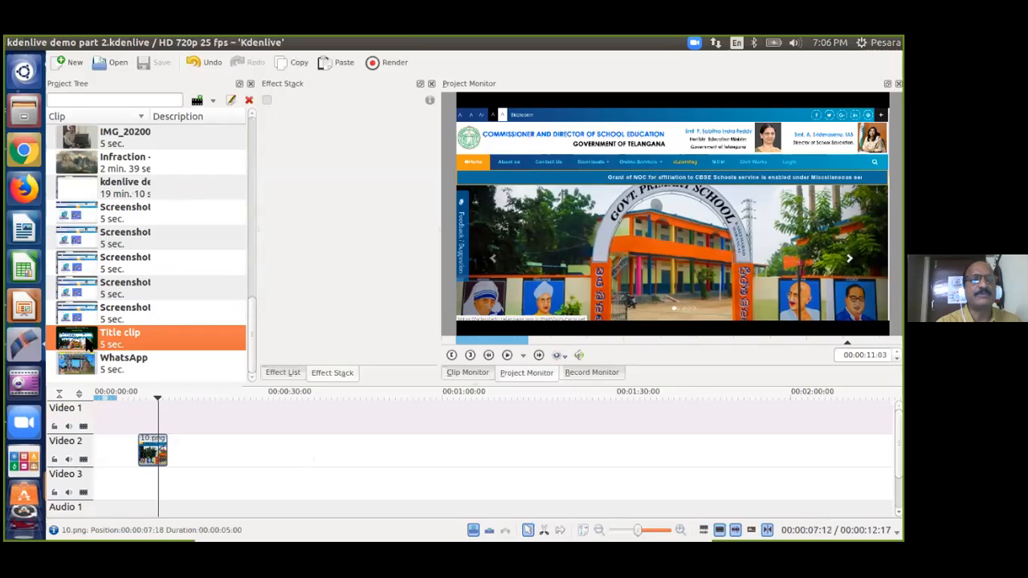
Put the Title clip at 00:00:00 on Video 2 and delete the 10.png clip.
click(80, 337)
drag(80, 338, 99, 442)
click(122, 429)
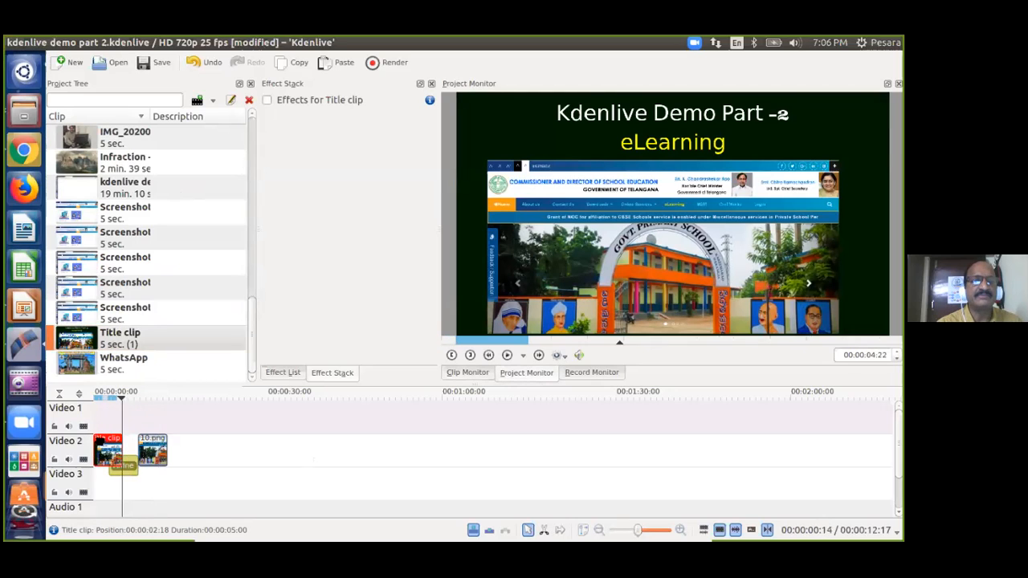
click(107, 412)
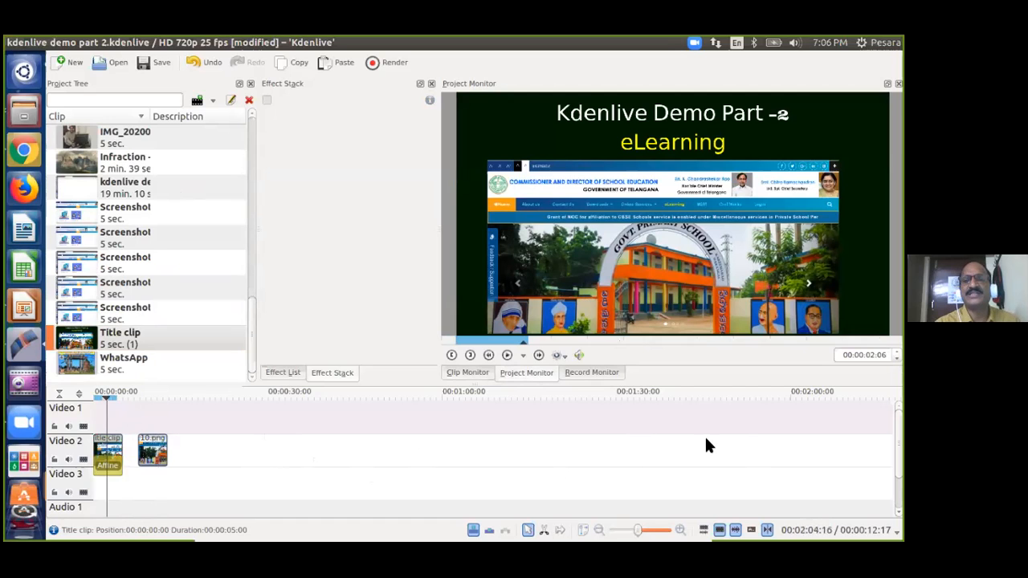
click(161, 442)
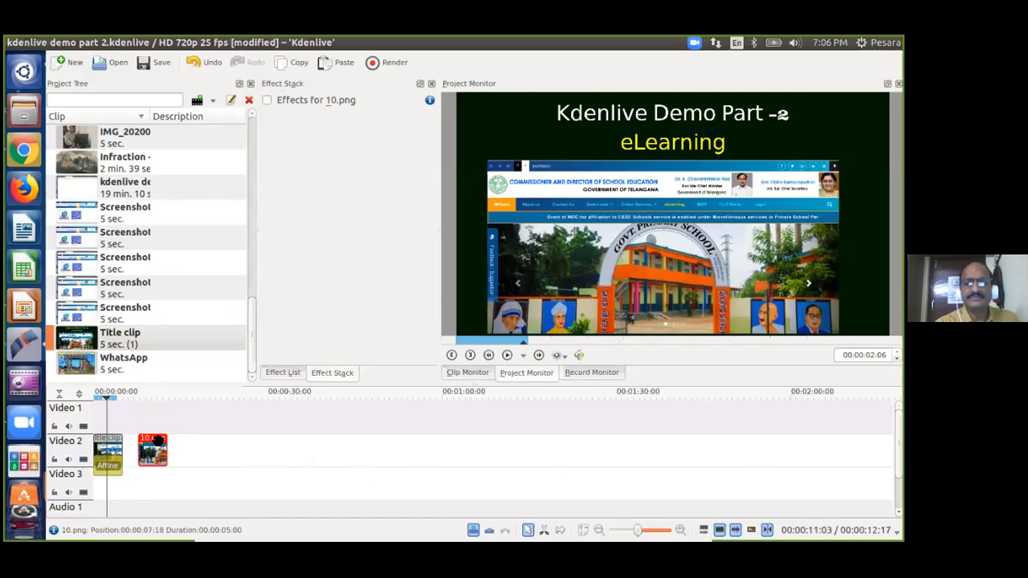
key(Delete)
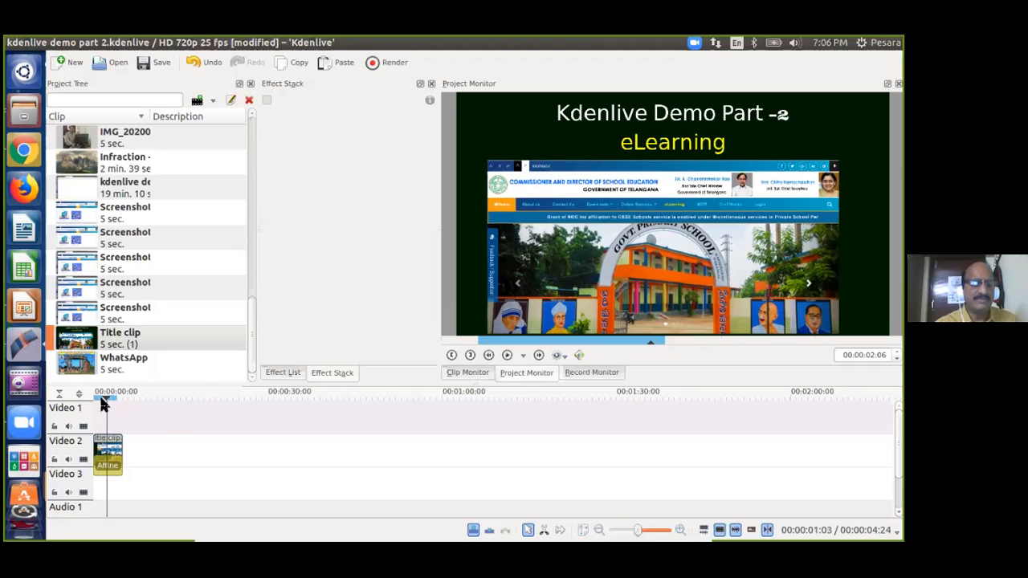
Save the project and drop the C & DSE site recording onto Video 2.
key(ctrl+s)
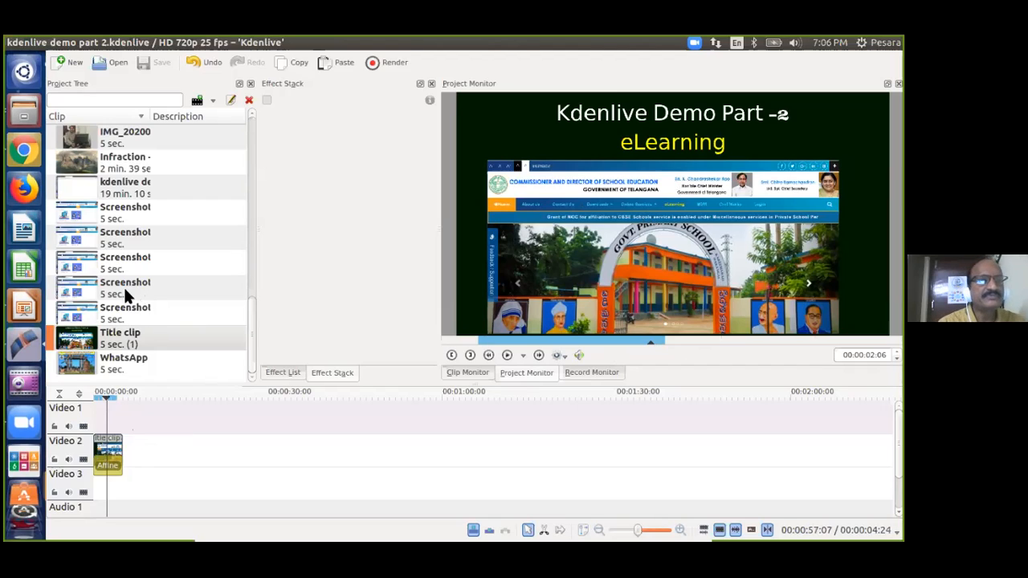
scroll(115, 297, up, 5)
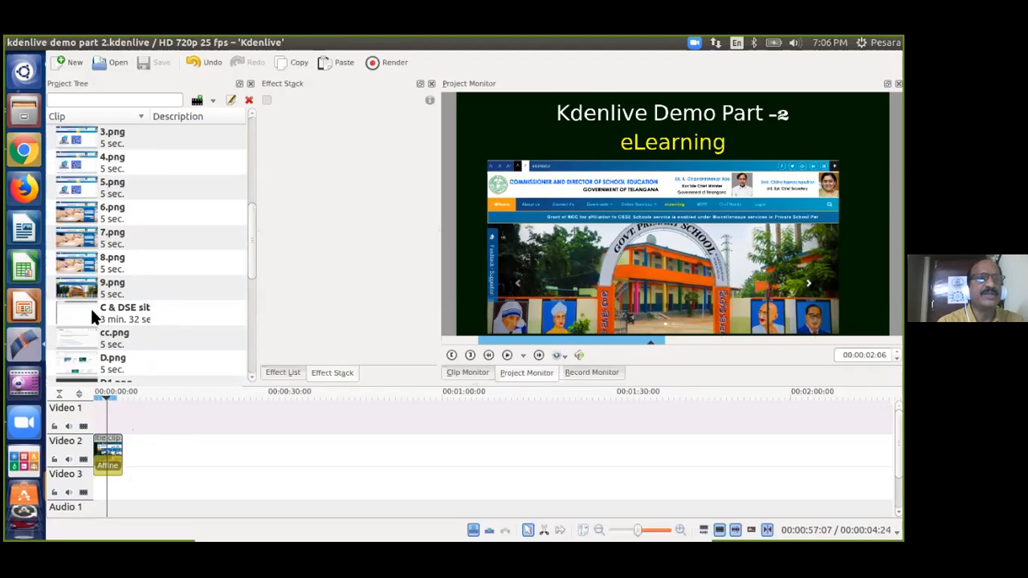
click(81, 308)
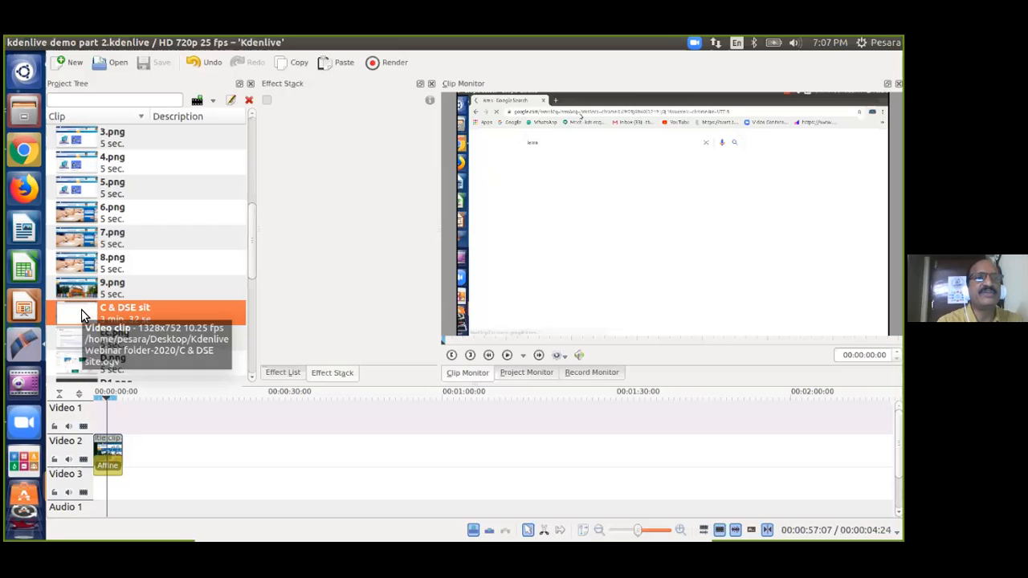
drag(81, 309, 199, 447)
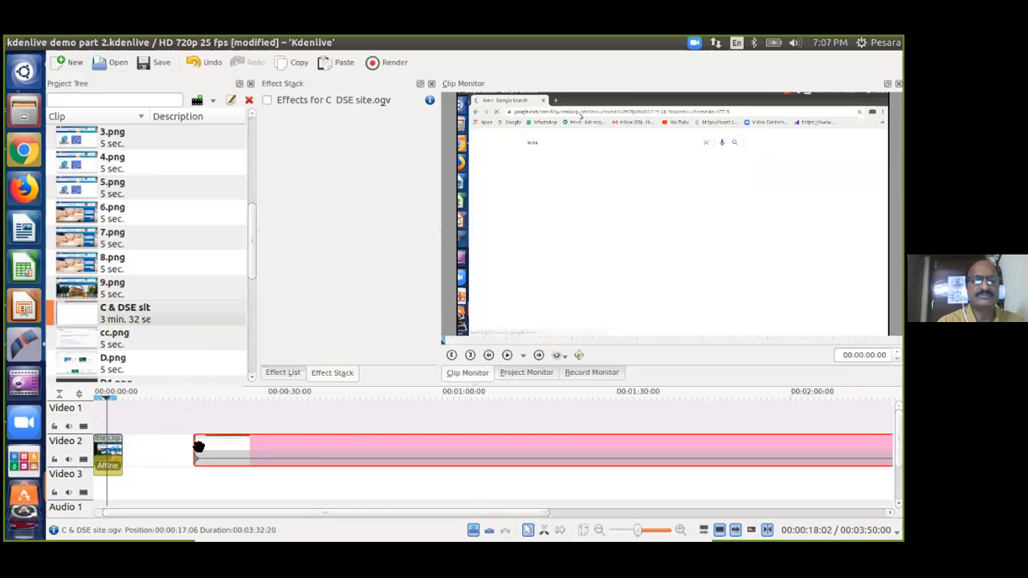
Skim the recording between about 38 and 57 seconds, then select it on Video 2.
click(335, 419)
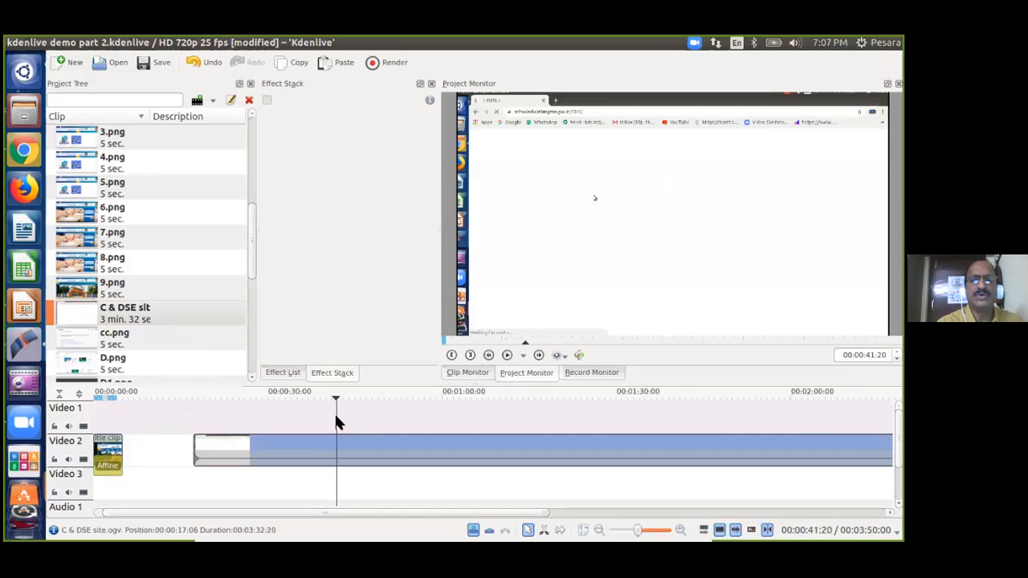
click(426, 415)
click(503, 417)
click(602, 413)
click(677, 412)
click(483, 413)
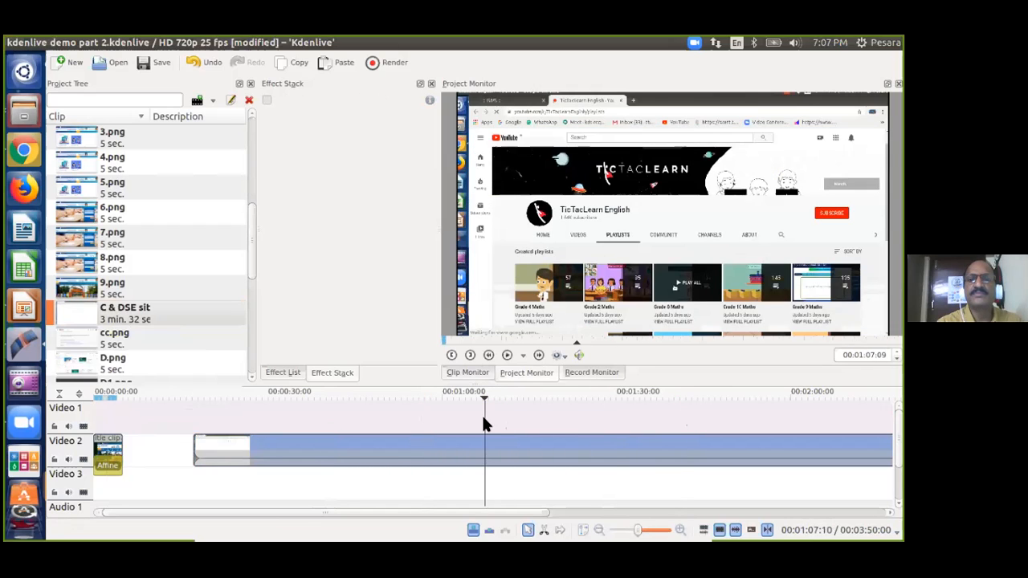
click(419, 415)
click(369, 412)
click(318, 417)
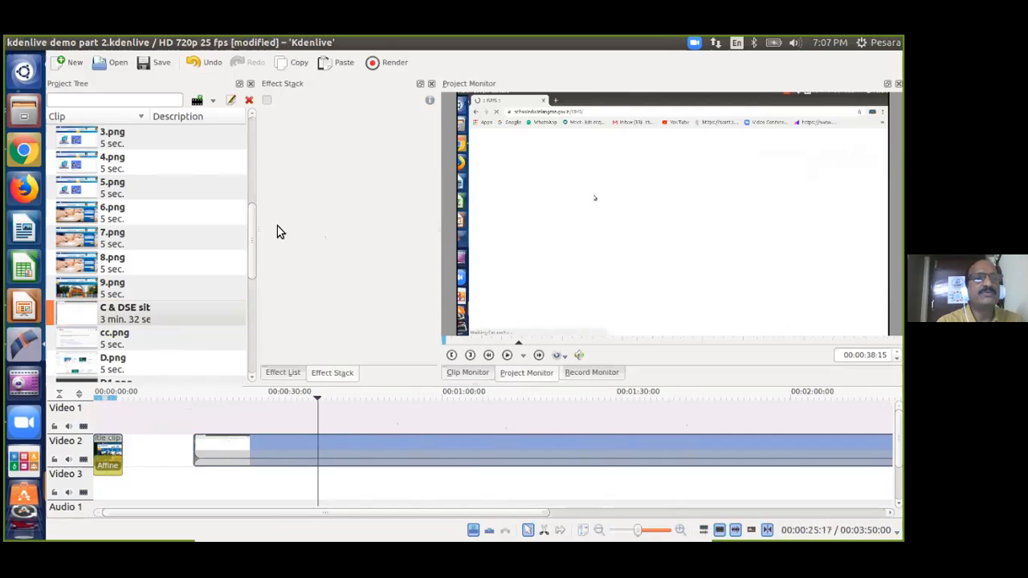
drag(254, 234, 249, 136)
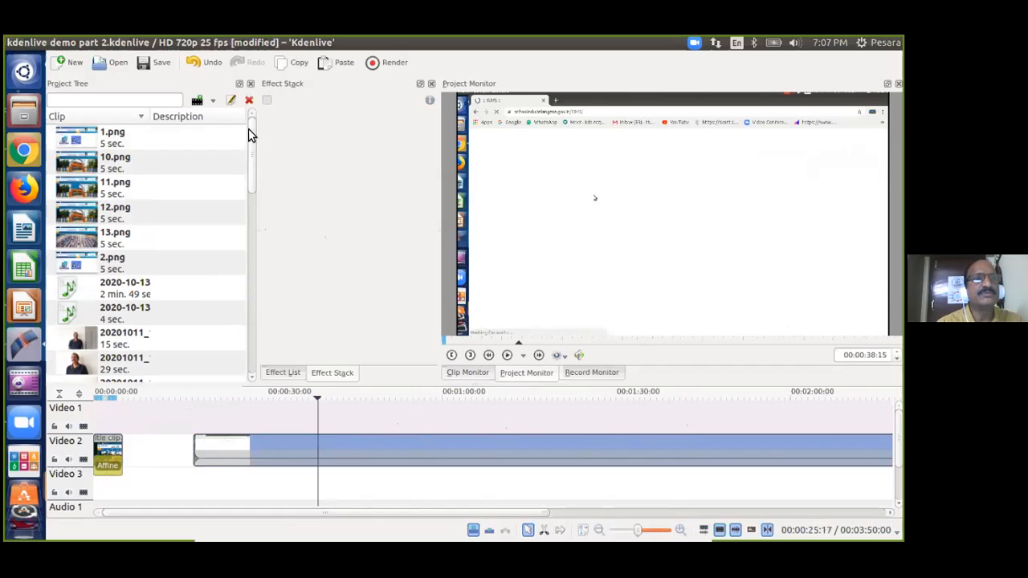
drag(250, 171, 249, 177)
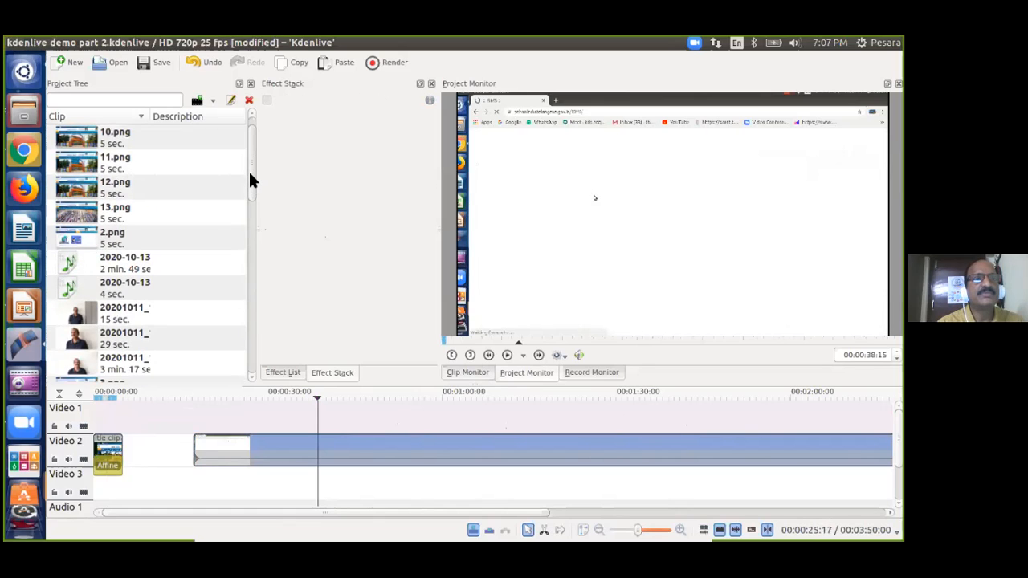
click(369, 446)
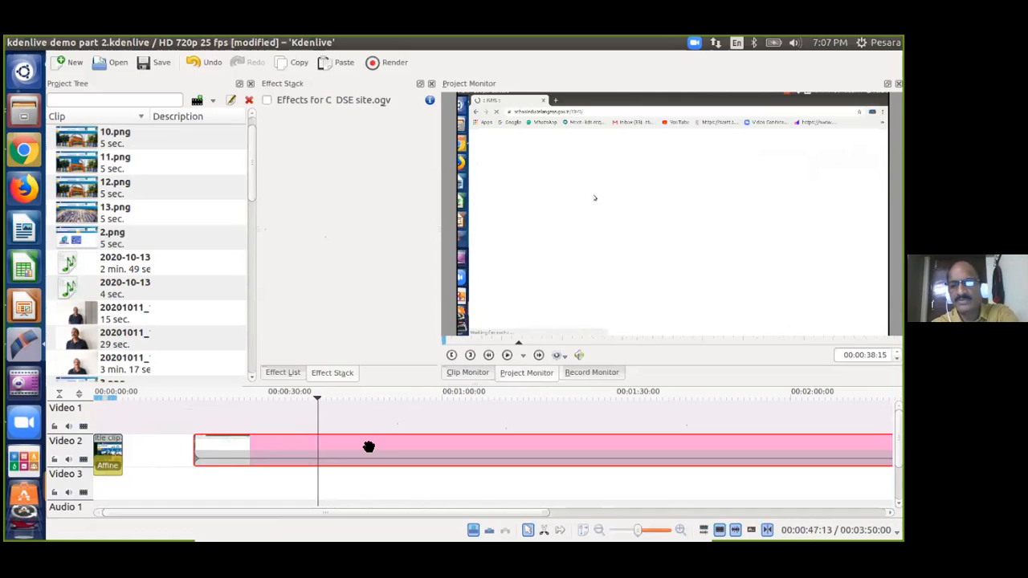
Swap the screen recording for the 20201011_110046.mp4 presenter video on Video 2.
key(Delete)
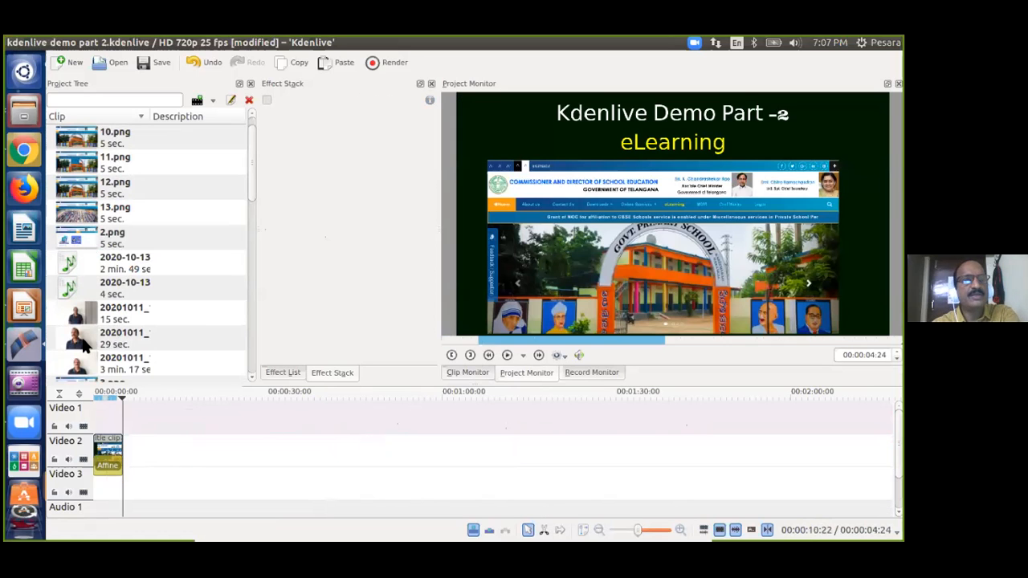
click(78, 368)
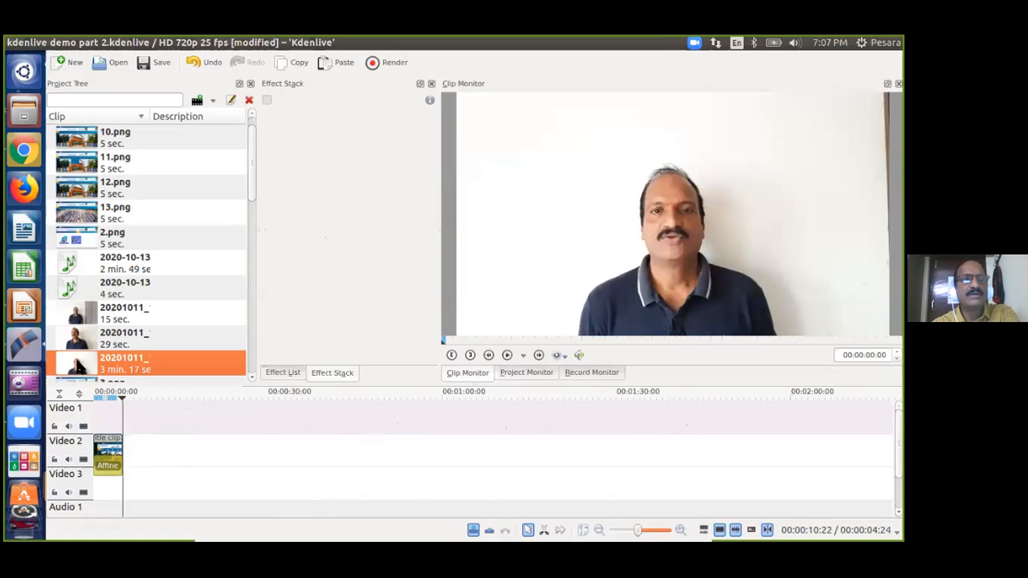
mouse_move(78, 368)
mouse_down()
mouse_move(149, 428)
mouse_move(156, 450)
mouse_move(211, 418)
mouse_move(214, 430)
mouse_move(158, 442)
mouse_up()
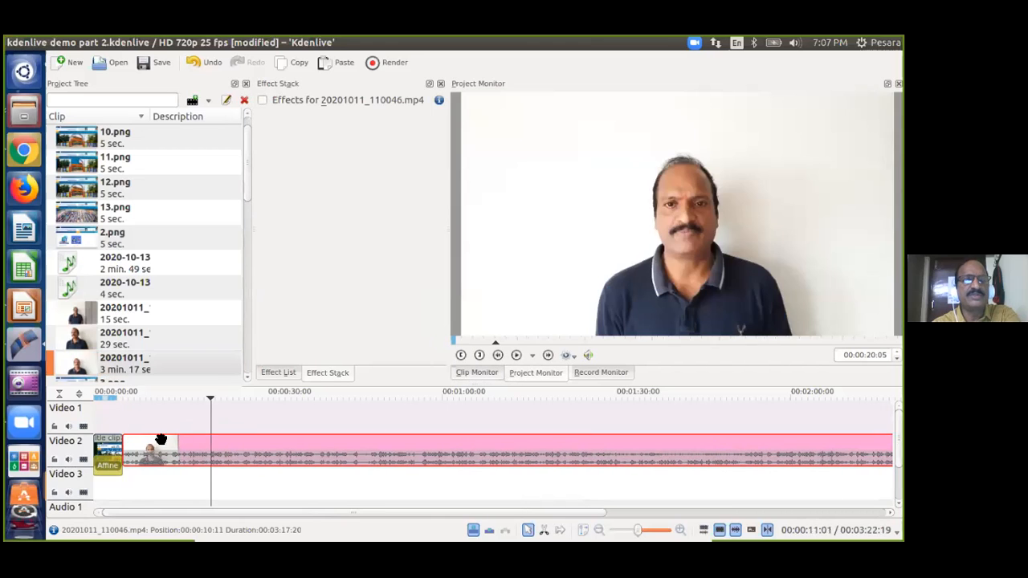
click(127, 416)
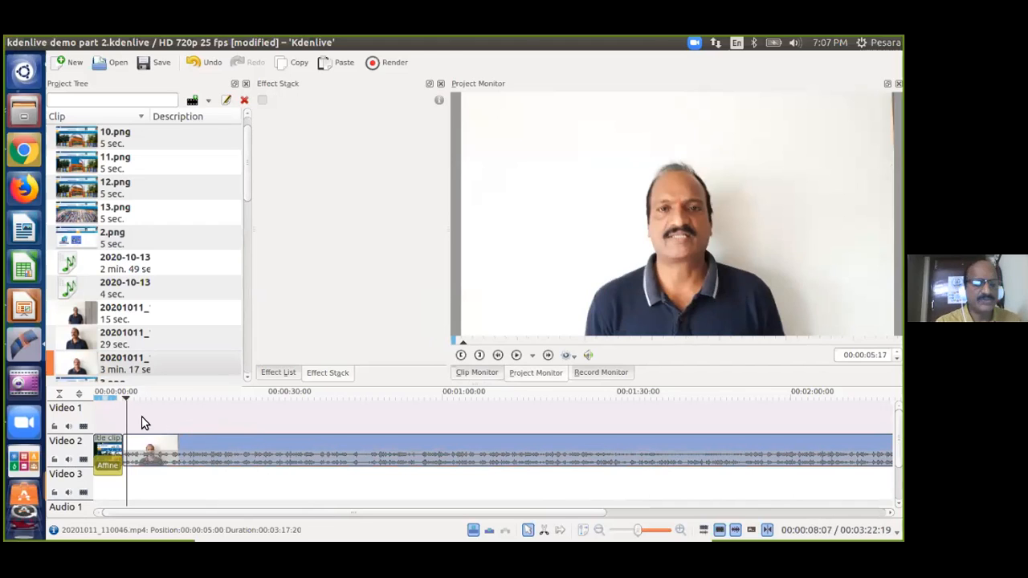
drag(169, 445, 200, 445)
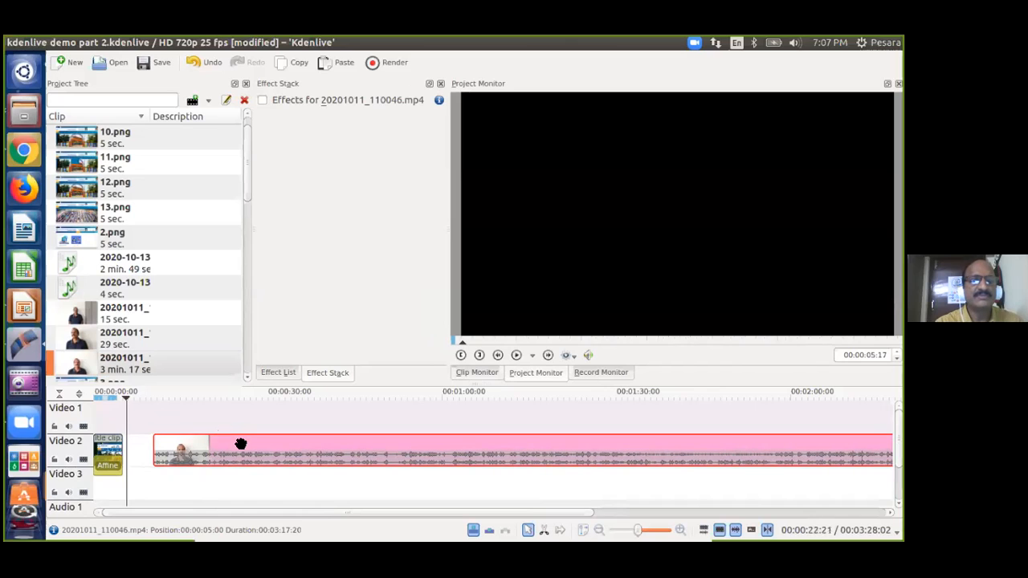
Re-add the presenter video so it starts right after the title at 00:00:05:00.
key(Delete)
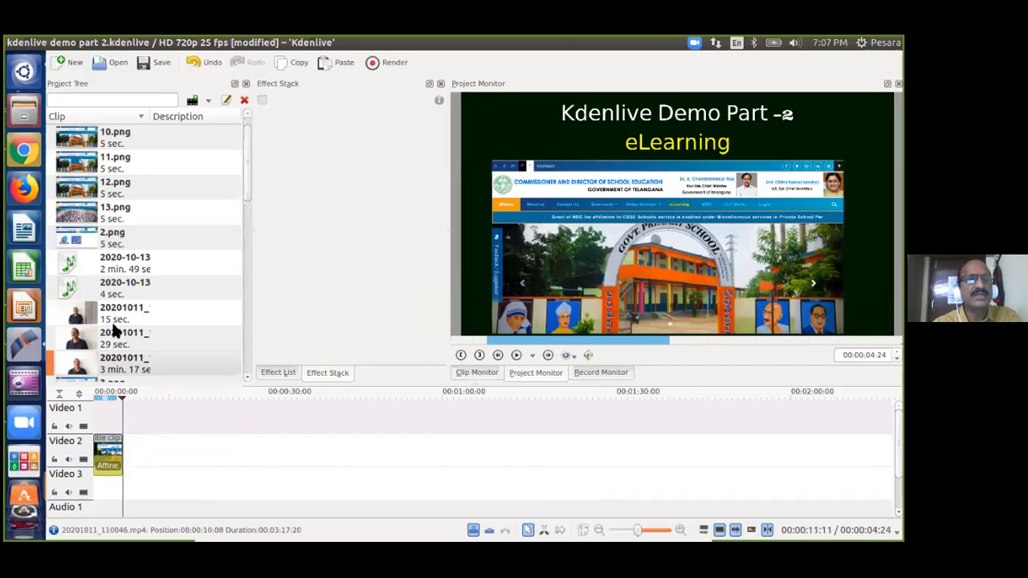
click(75, 364)
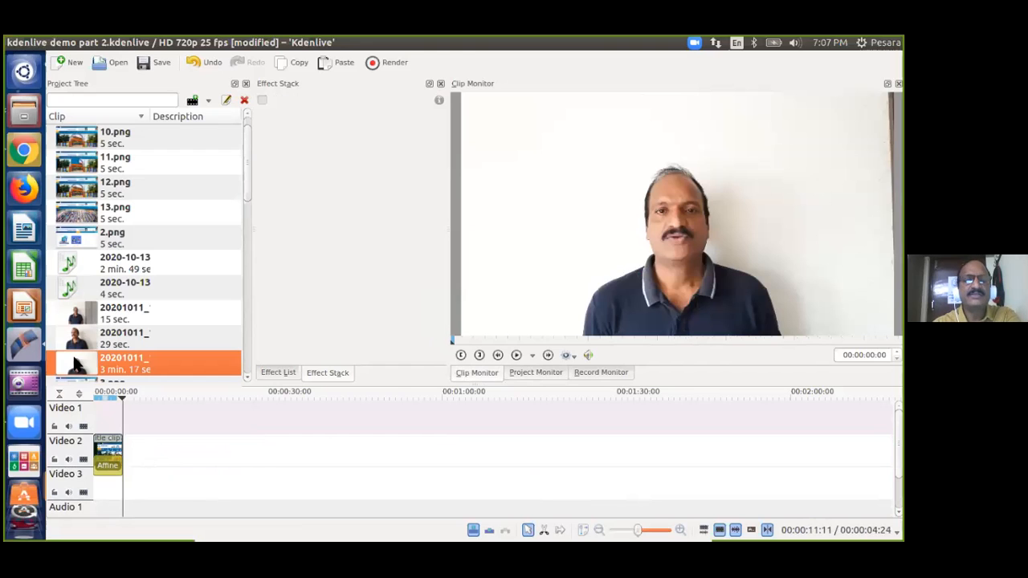
drag(75, 364, 124, 454)
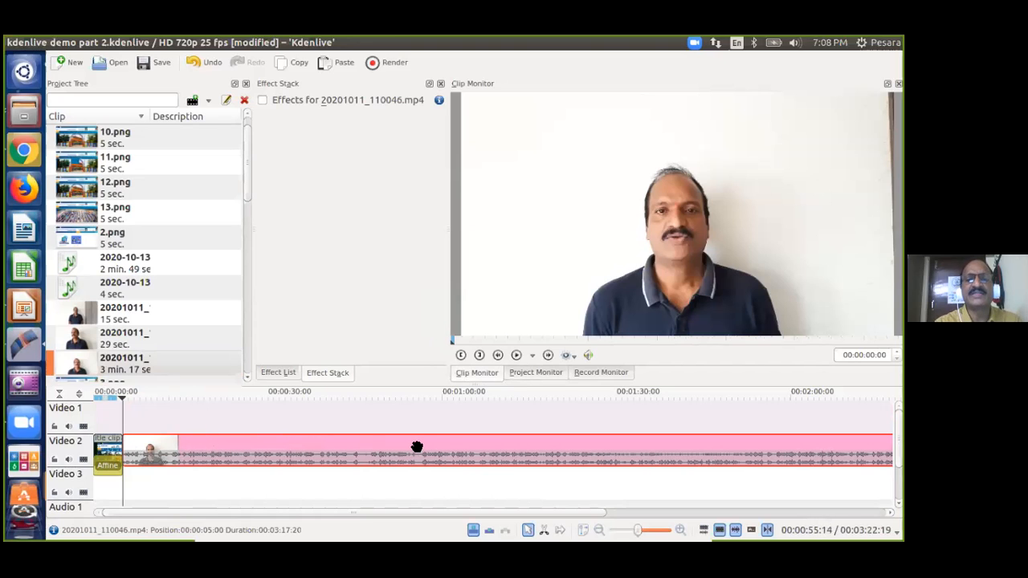
Play back the sequence from the title clip into the presenter video.
click(106, 443)
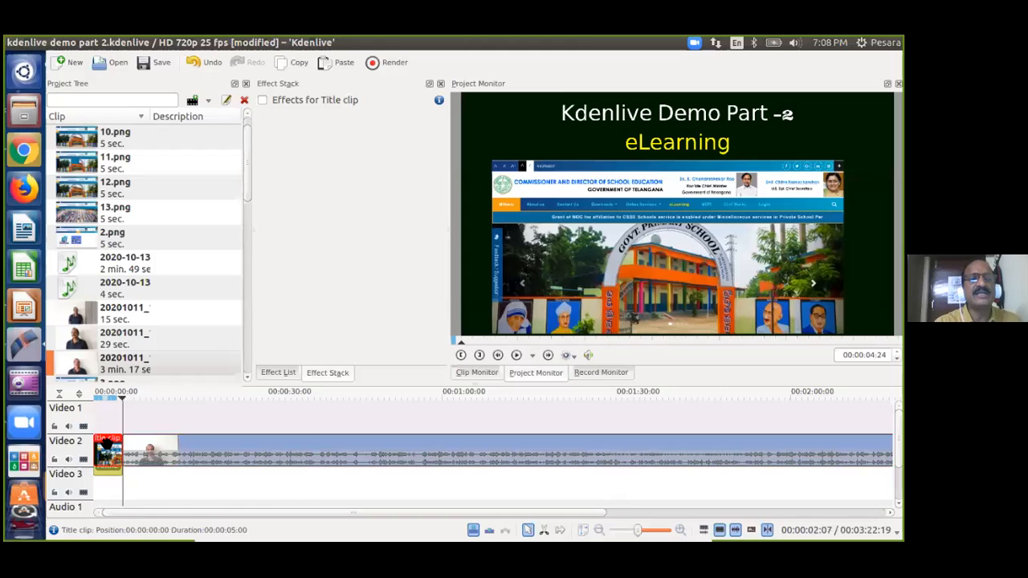
click(207, 446)
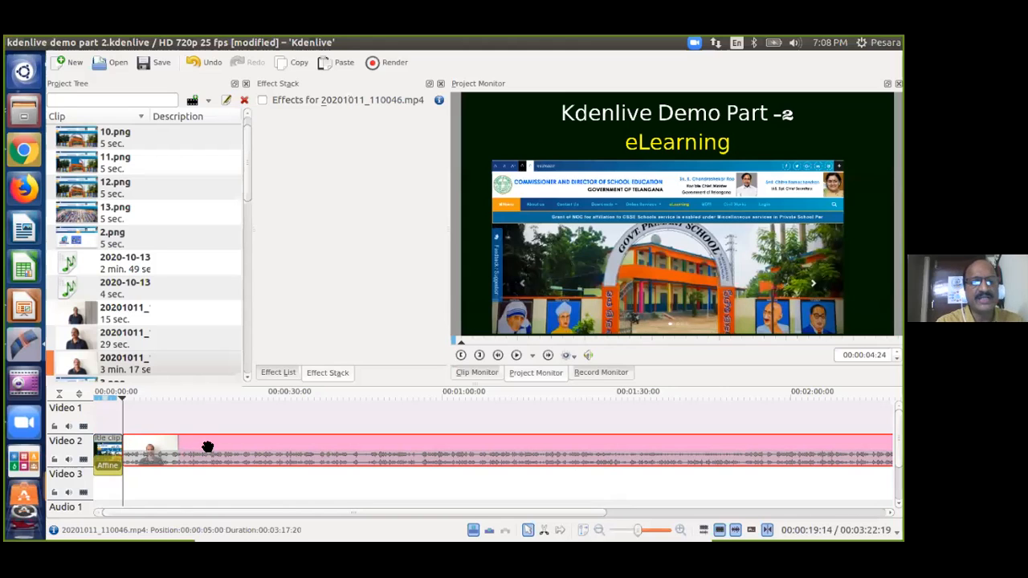
click(272, 410)
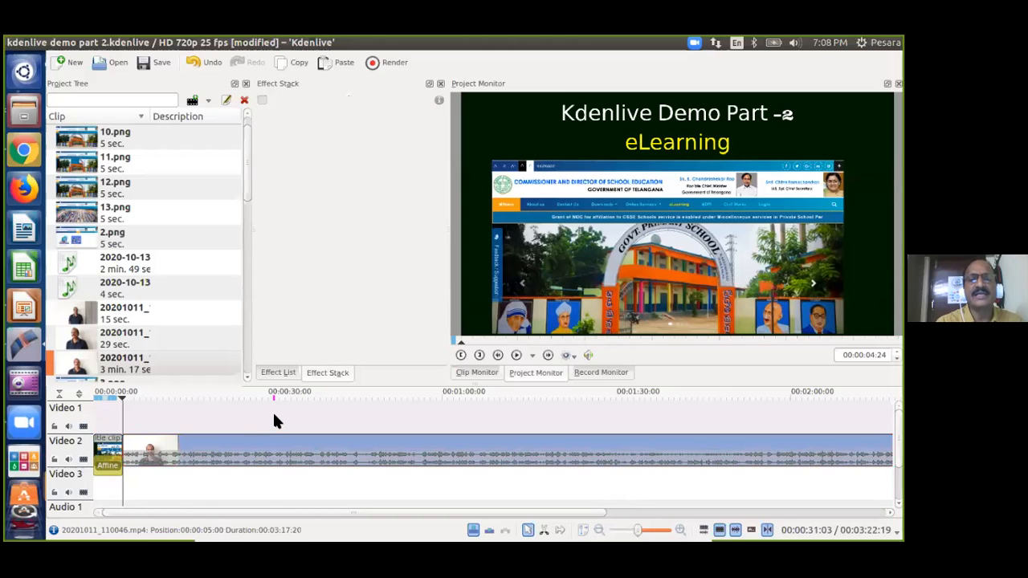
click(268, 436)
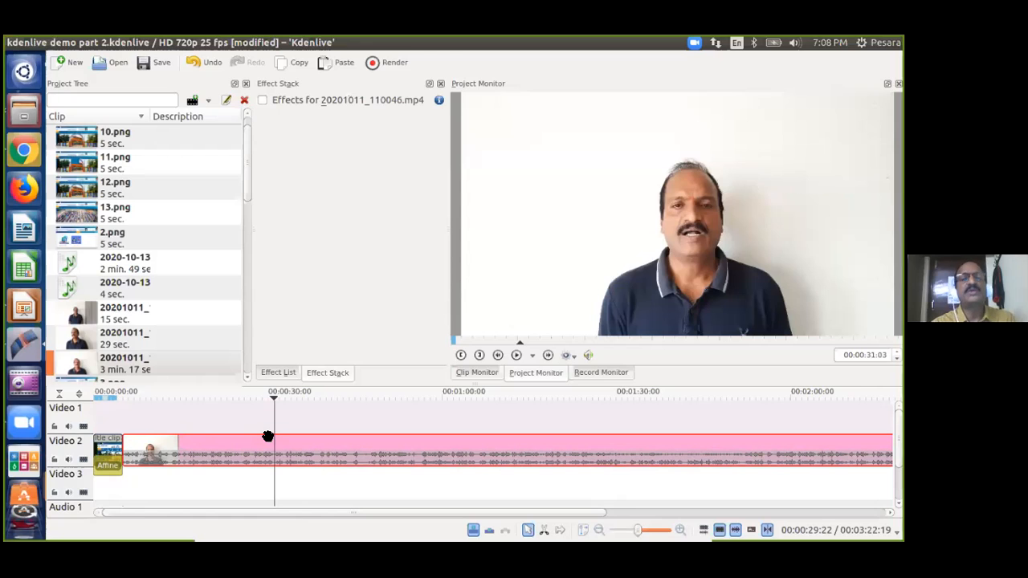
click(115, 410)
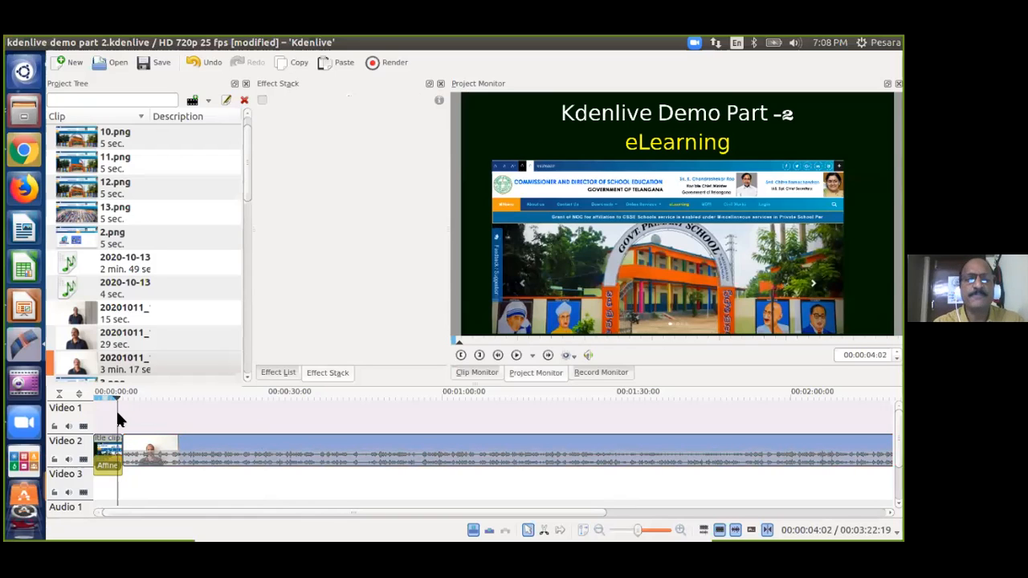
key(space)
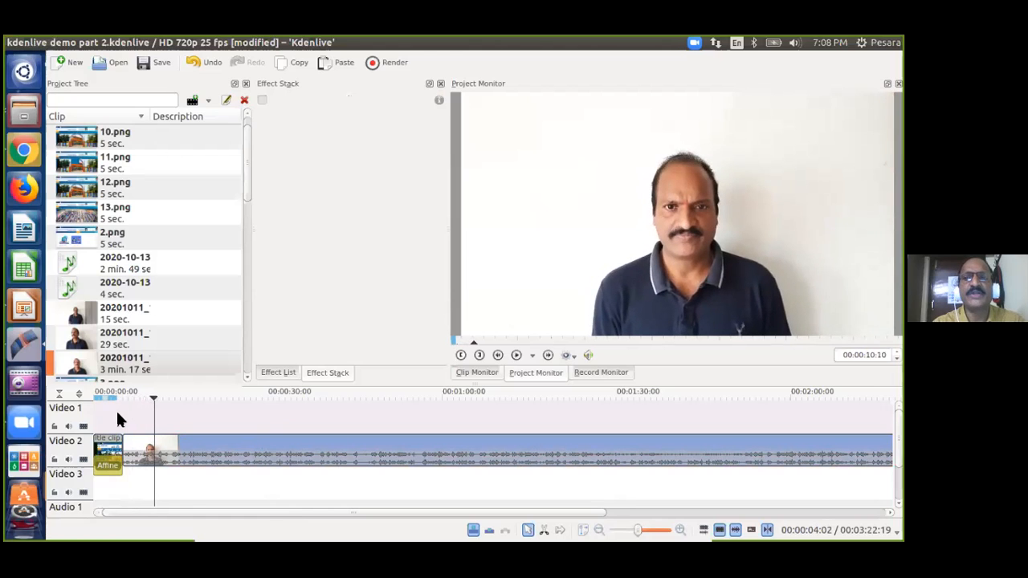
key(space)
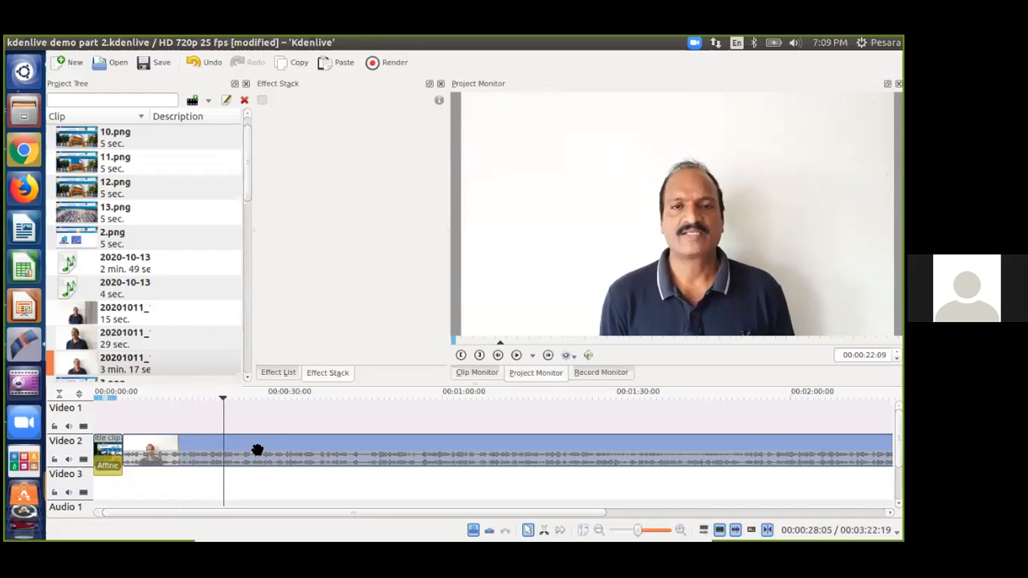
Delete the 20201011_110046.mp4 presenter video from Video 2.
click(153, 415)
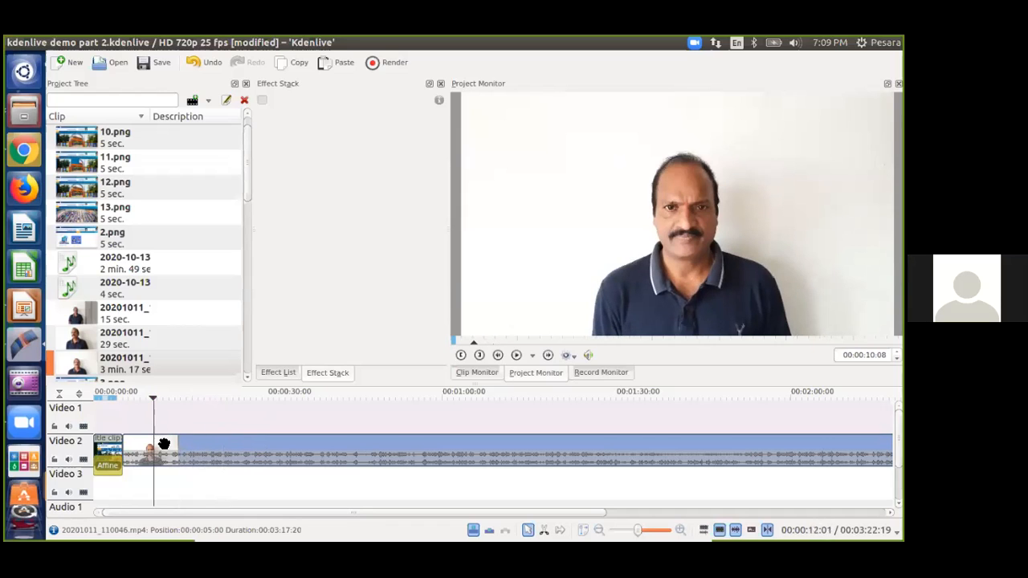
click(164, 444)
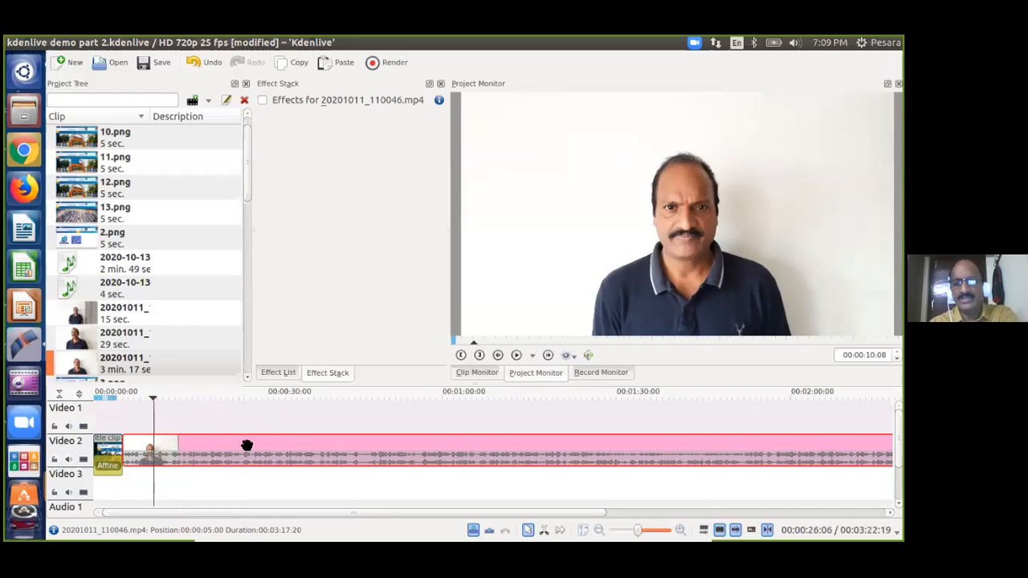
key(Delete)
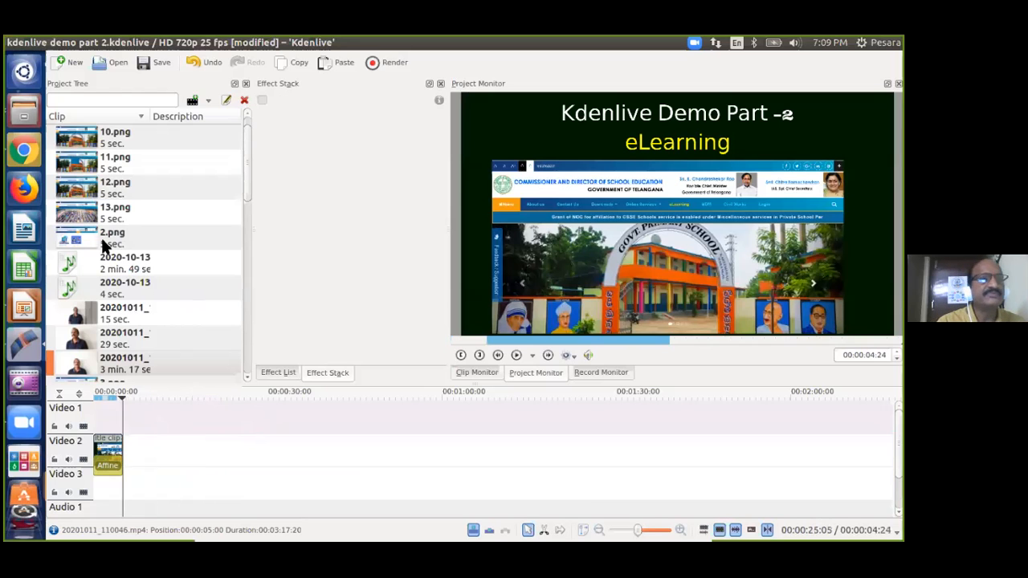
Drop the C & DSE site.ogv recording from the Project Tree onto Video 2.
click(92, 211)
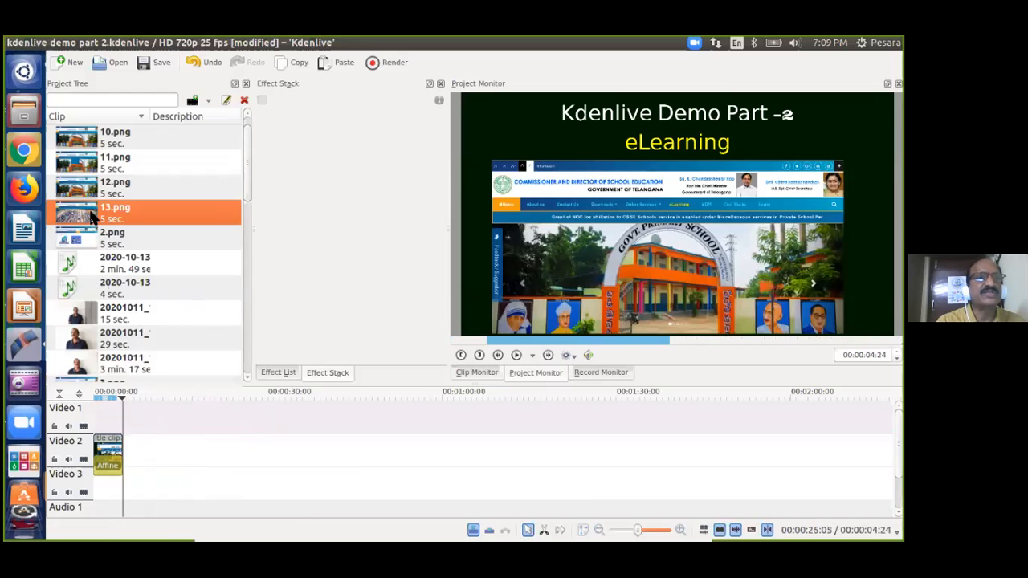
scroll(88, 207, down, 2)
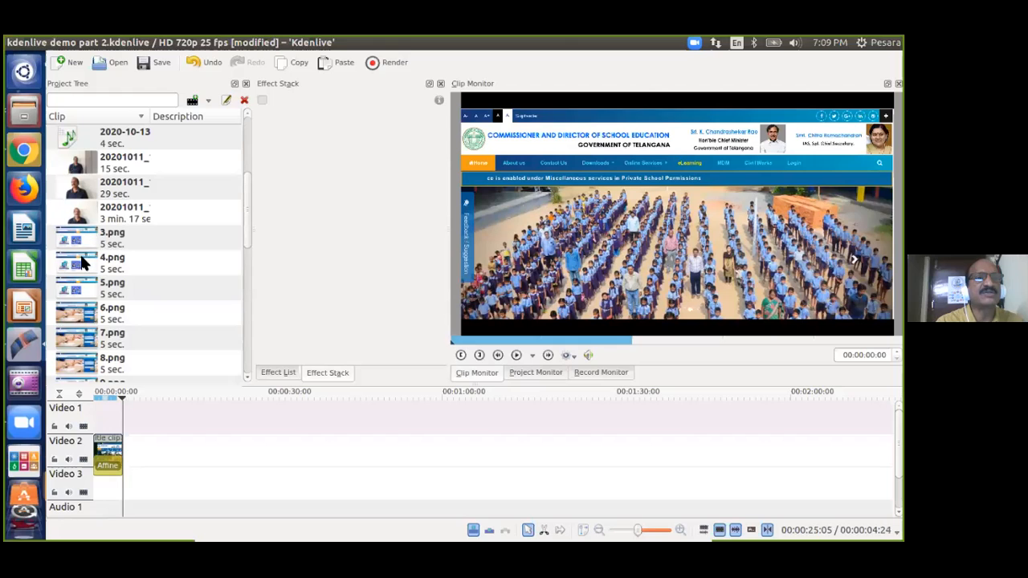
scroll(80, 254, up, 2)
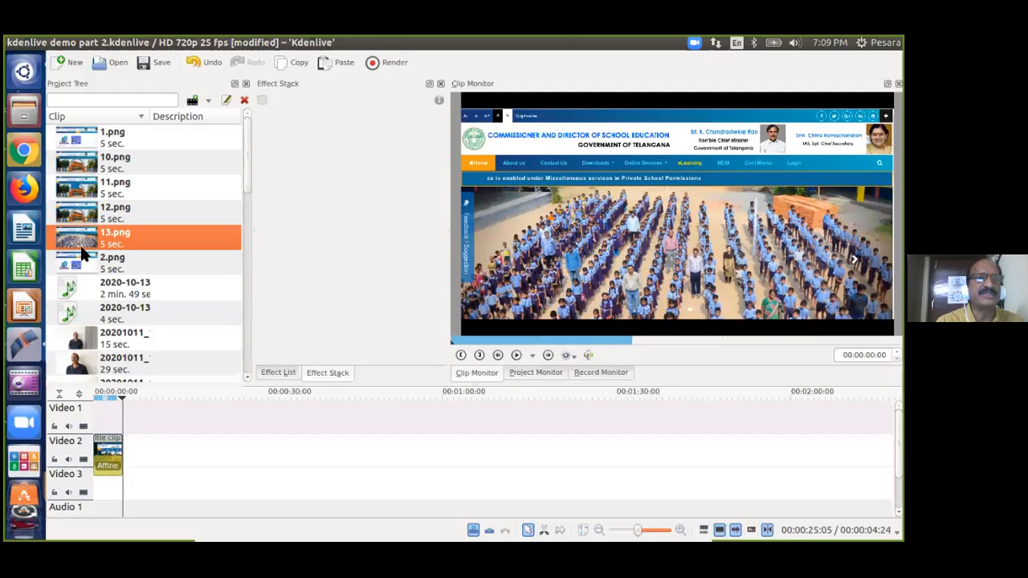
scroll(82, 259, down, 5)
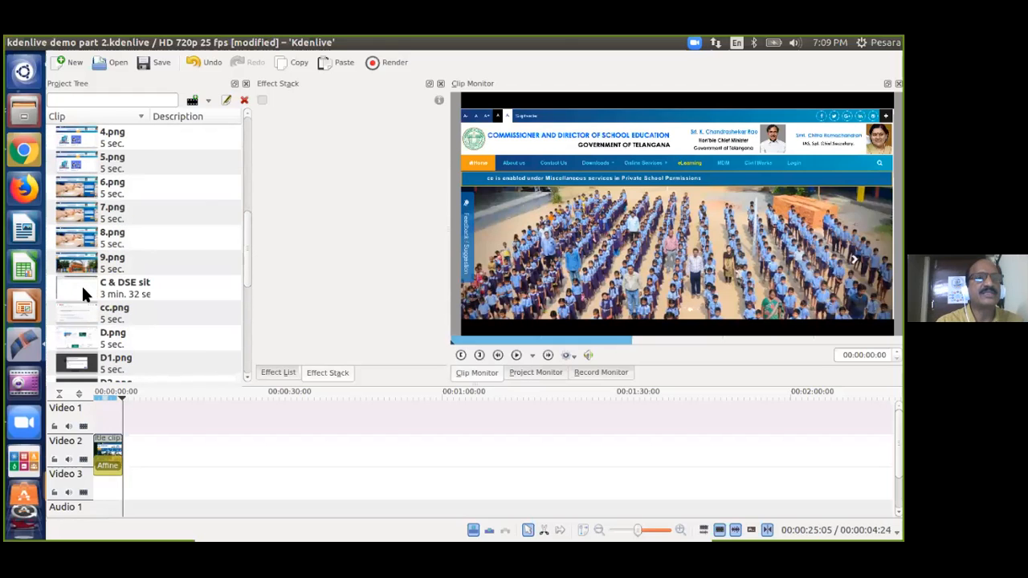
click(82, 293)
drag(80, 279, 191, 443)
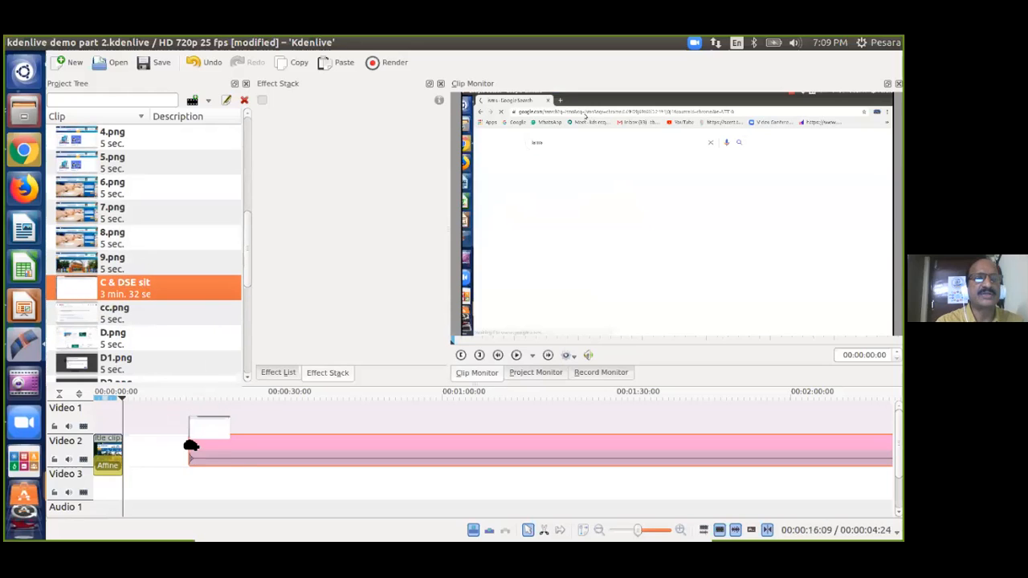
Slide the recording left to start at 00:00:05:00 right after the title.
click(260, 424)
drag(330, 441, 264, 441)
click(213, 416)
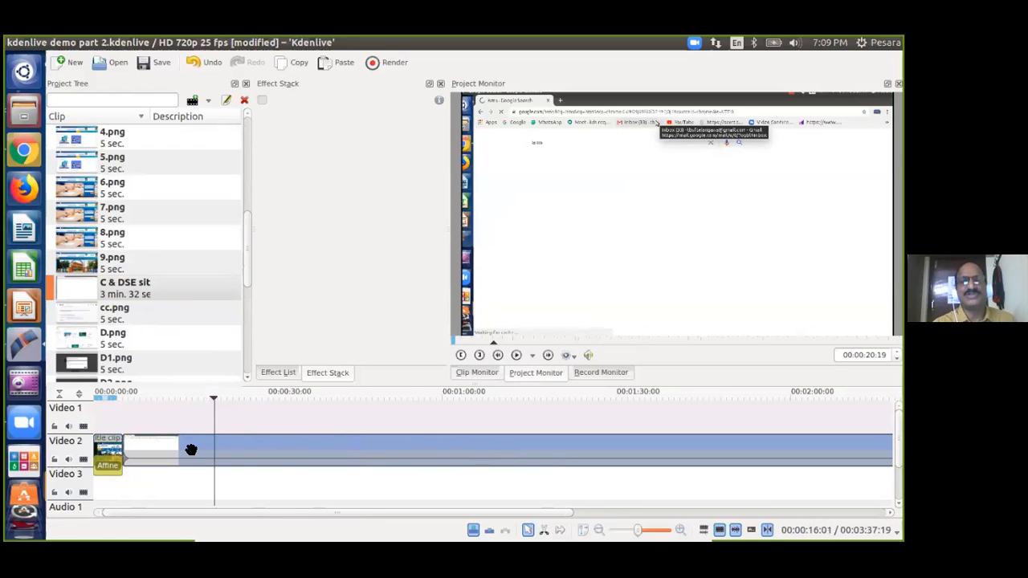
click(184, 408)
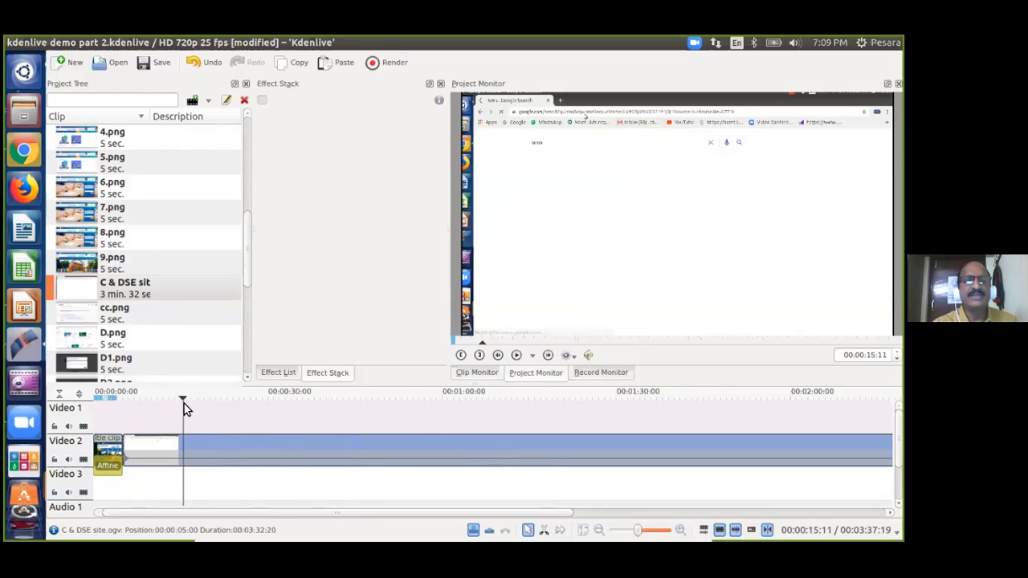
click(205, 446)
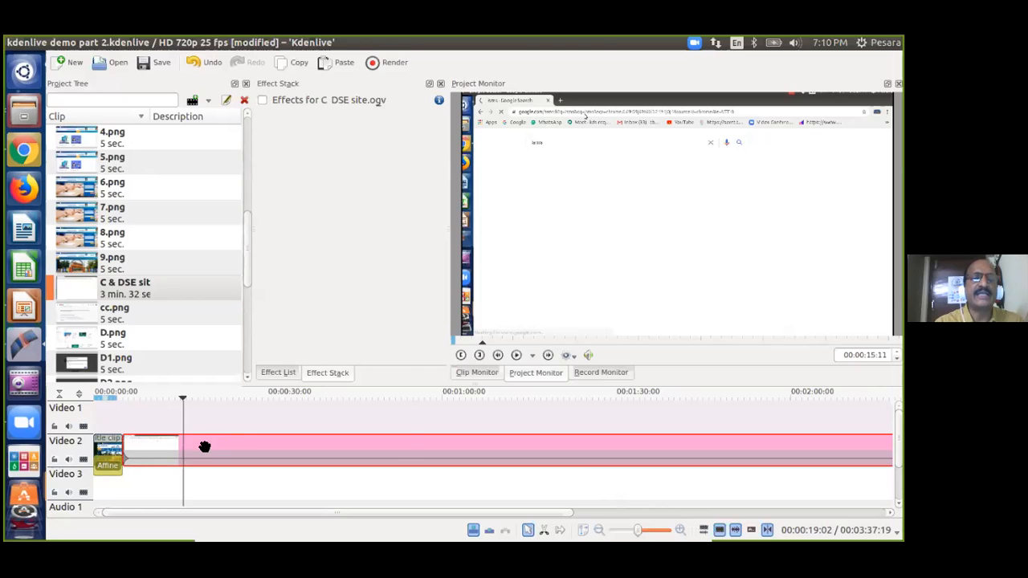
Locate the site recording in the Project Tree with Clip in Project Tree.
right_click(205, 446)
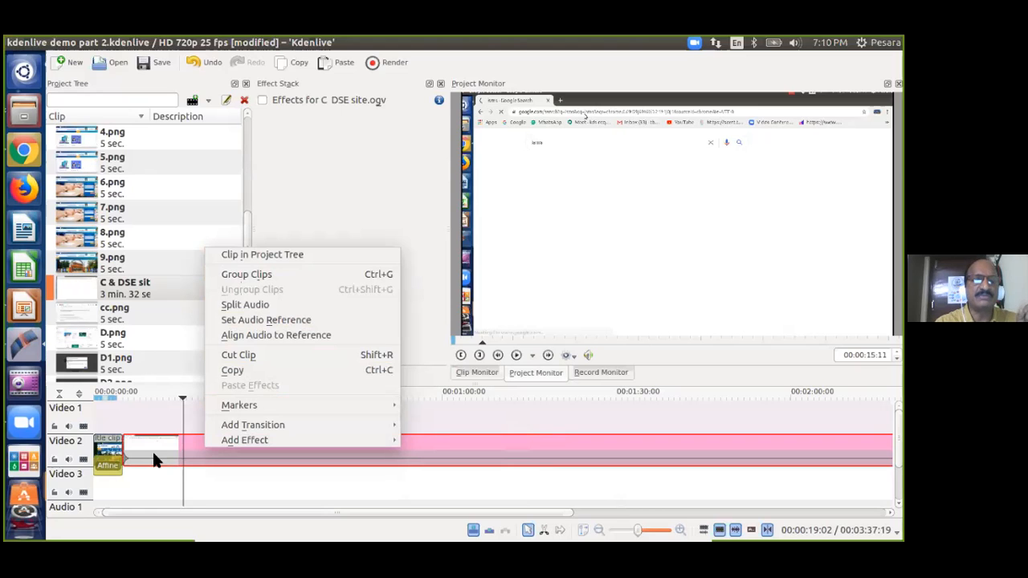
click(294, 254)
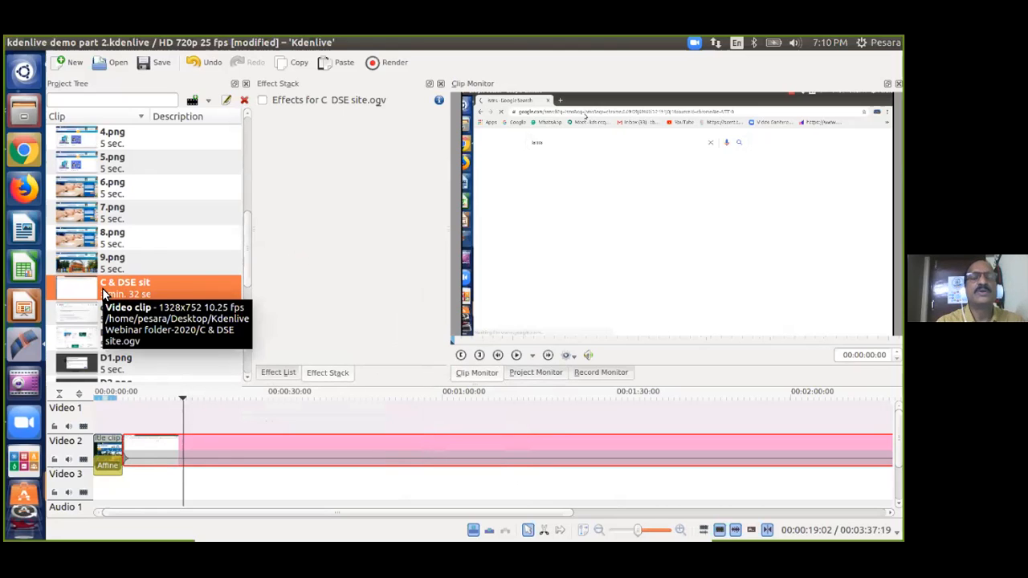
click(212, 419)
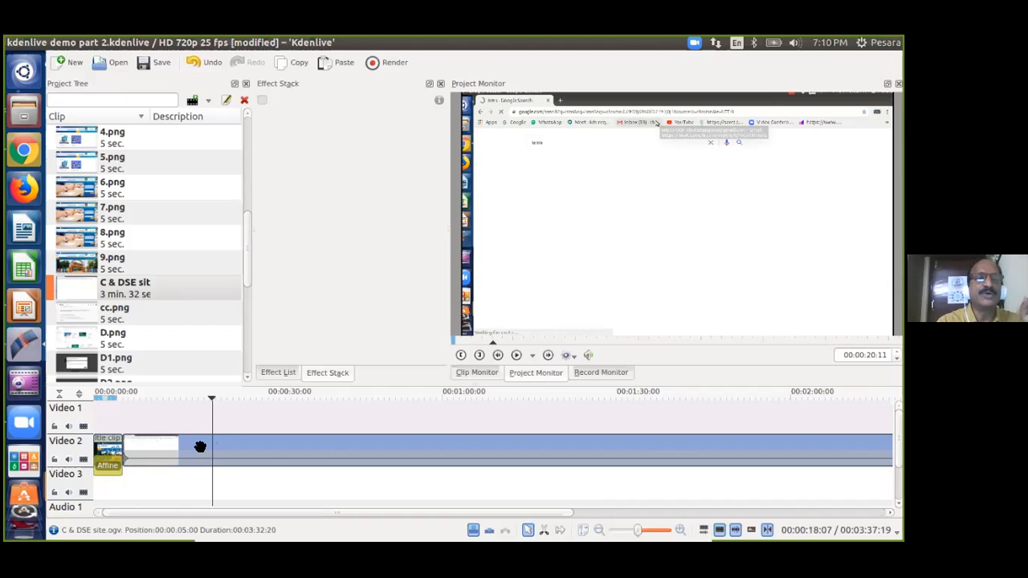
Split the site recording's audio onto Audio 1 and scroll to inspect the tracks.
right_click(200, 446)
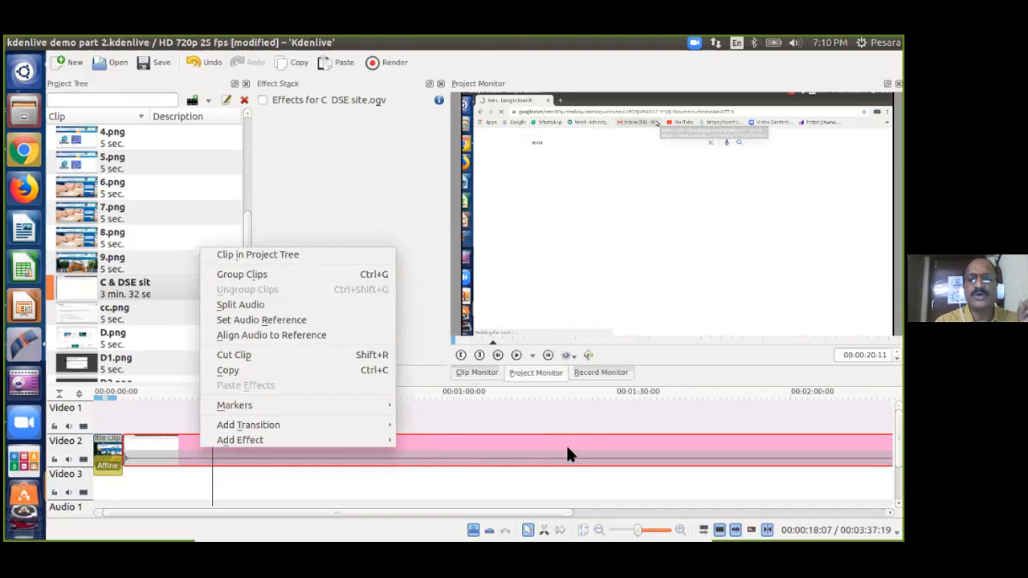
click(241, 305)
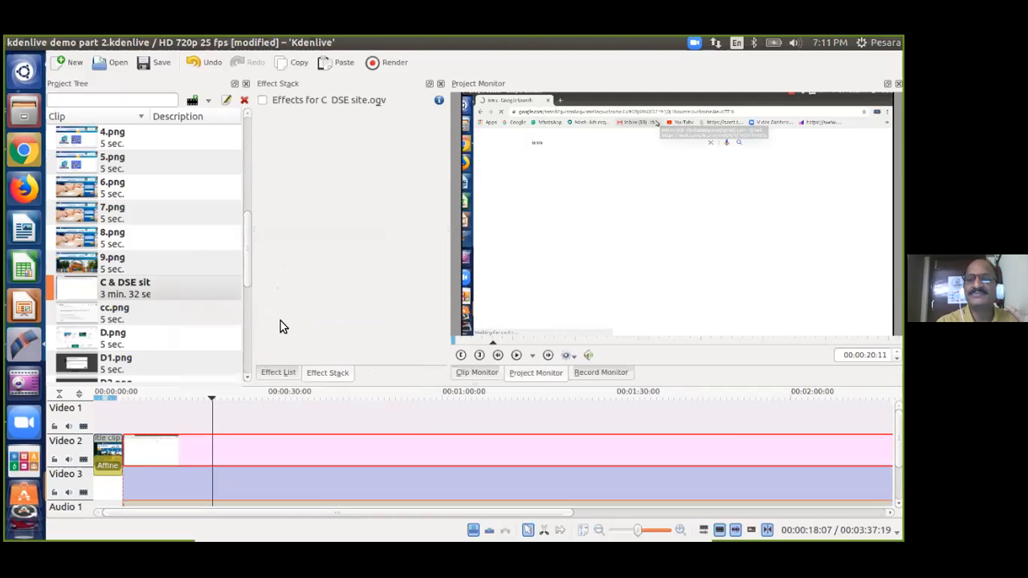
scroll(482, 450, down, 2)
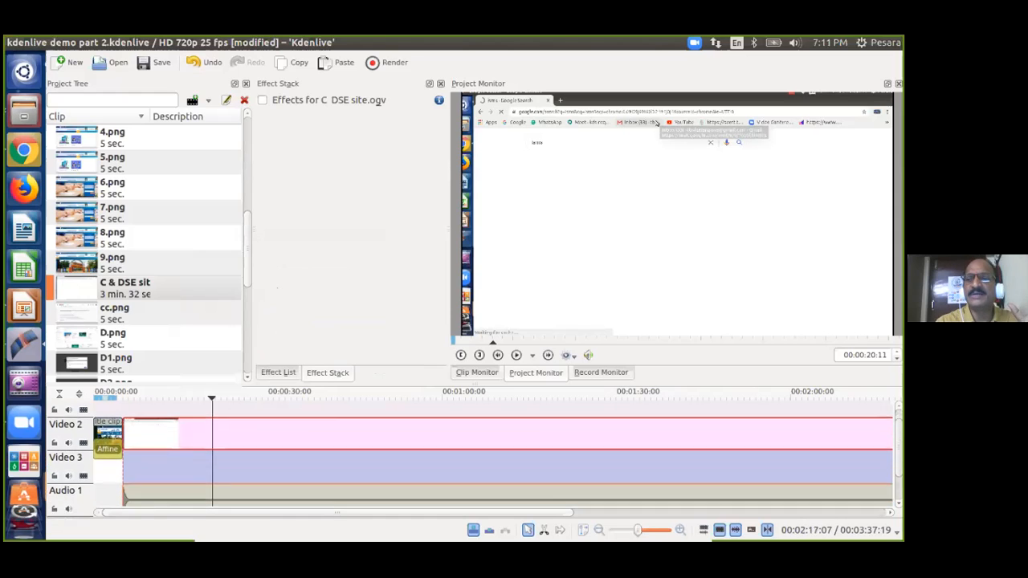
scroll(482, 450, up, 1)
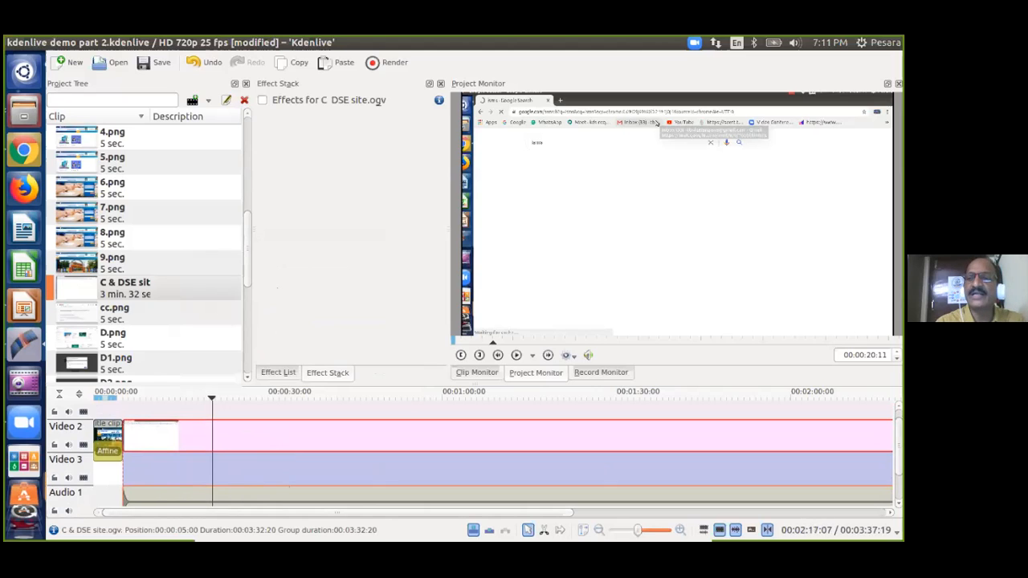
scroll(125, 485, down, 1)
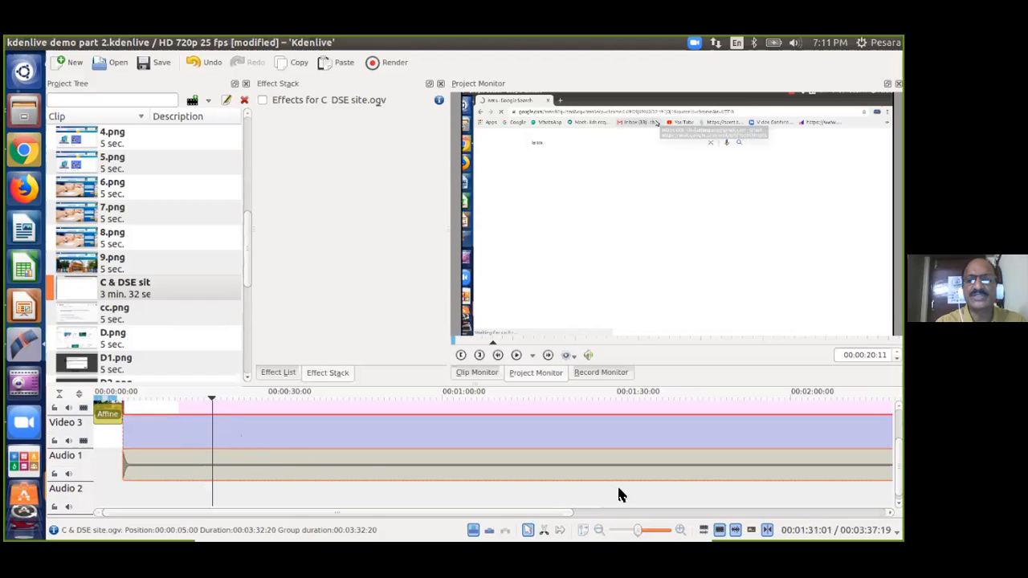
scroll(248, 480, up, 2)
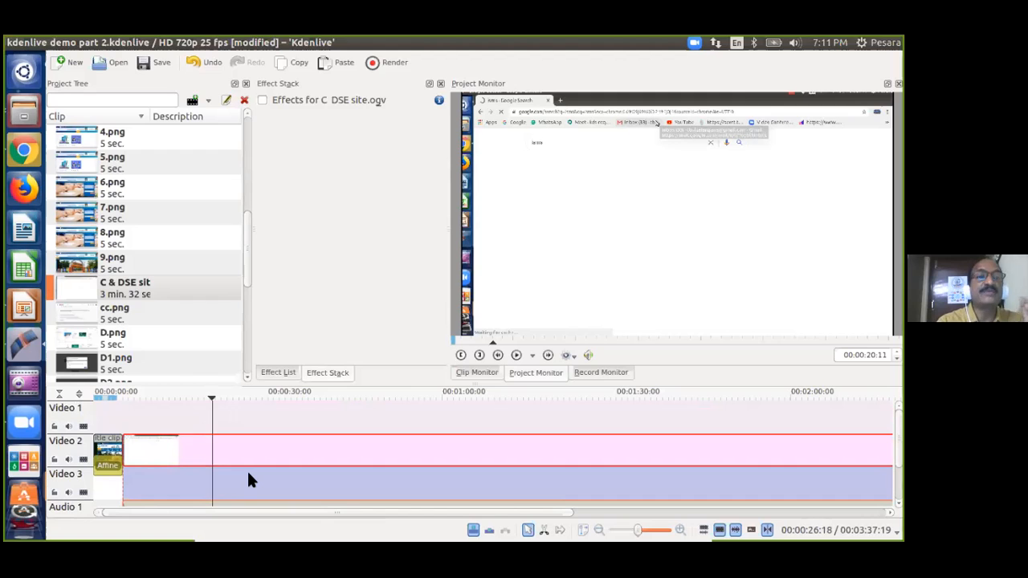
scroll(248, 477, down, 1)
scroll(257, 482, down, 2)
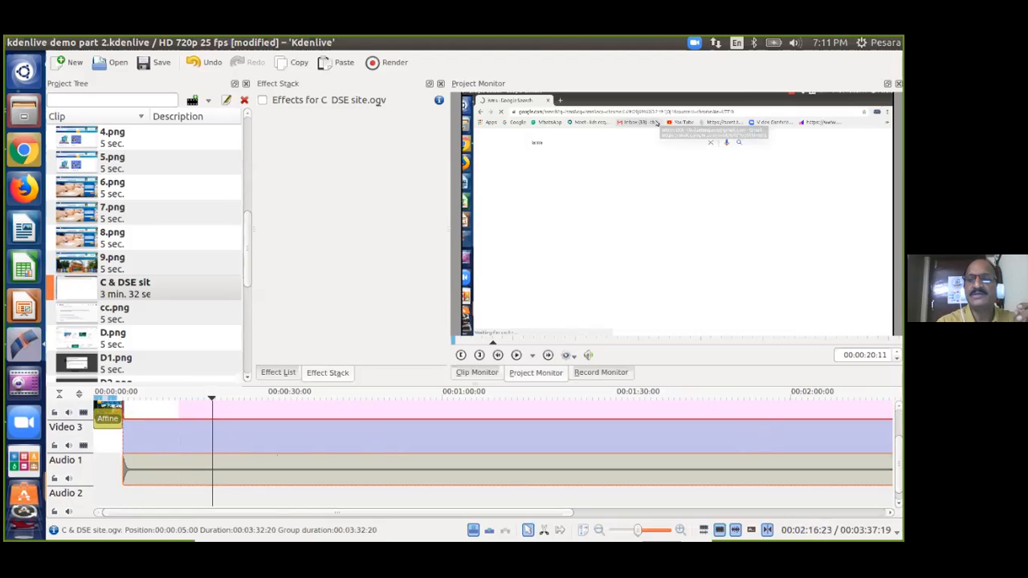
scroll(461, 506, up, 2)
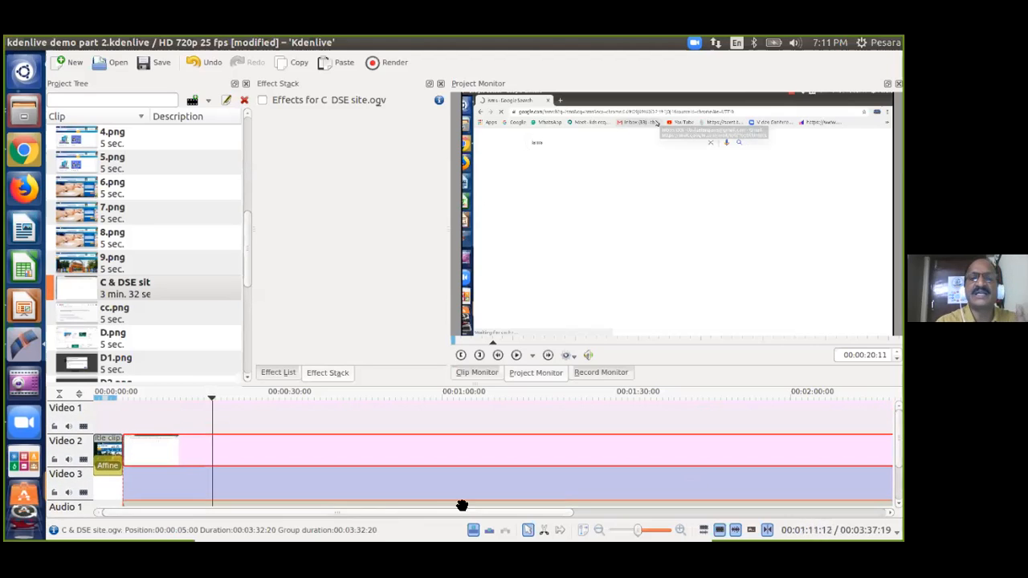
Ungroup the site recording on Video 2 from its audio on Audio 1.
right_click(171, 446)
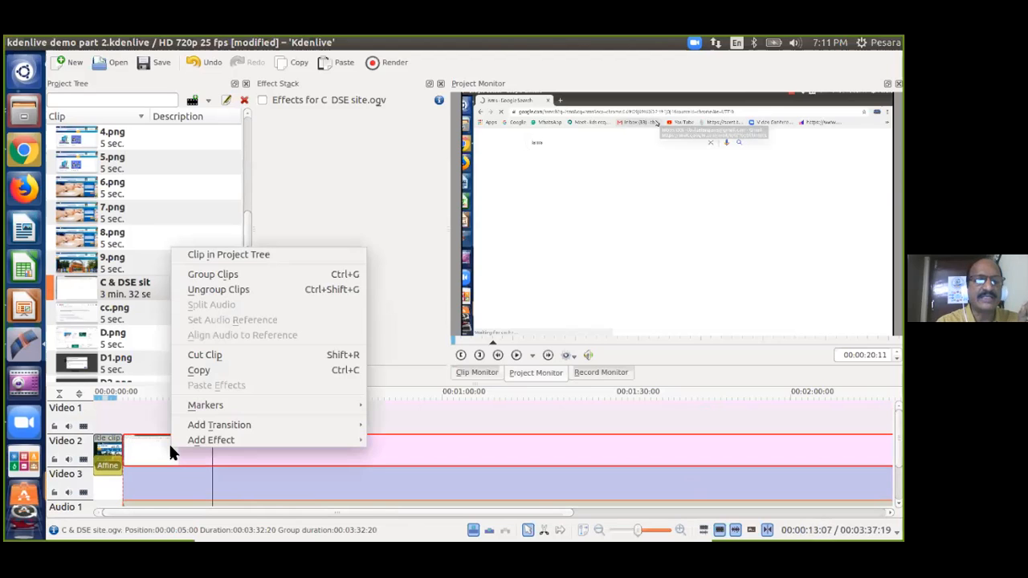
click(248, 294)
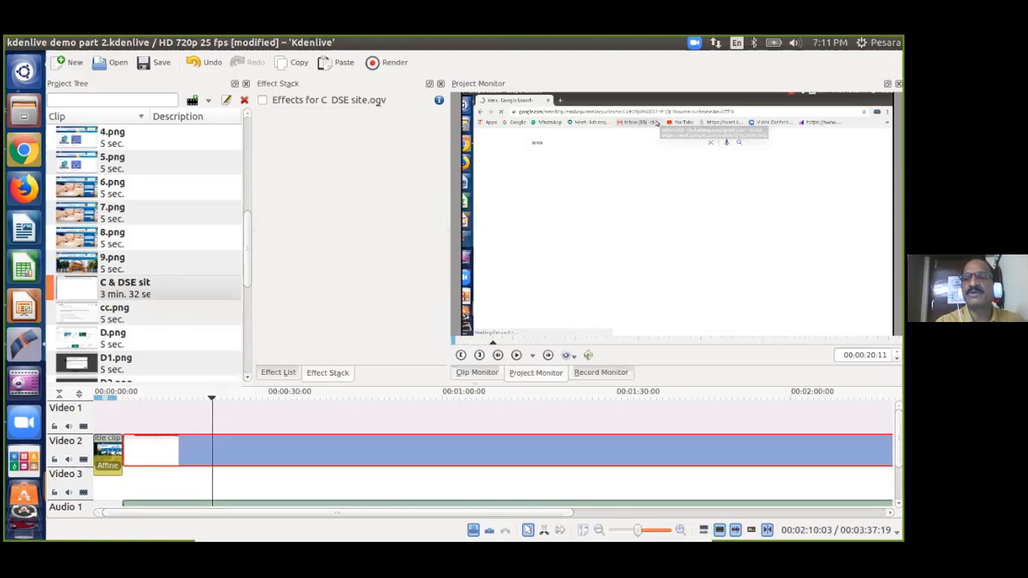
scroll(276, 408, down, 2)
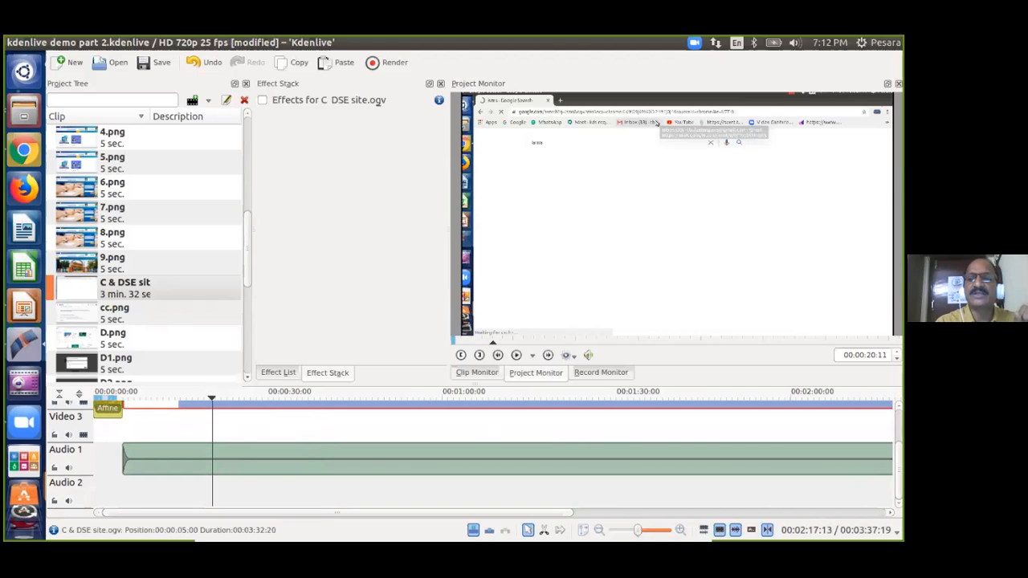
scroll(433, 431, up, 2)
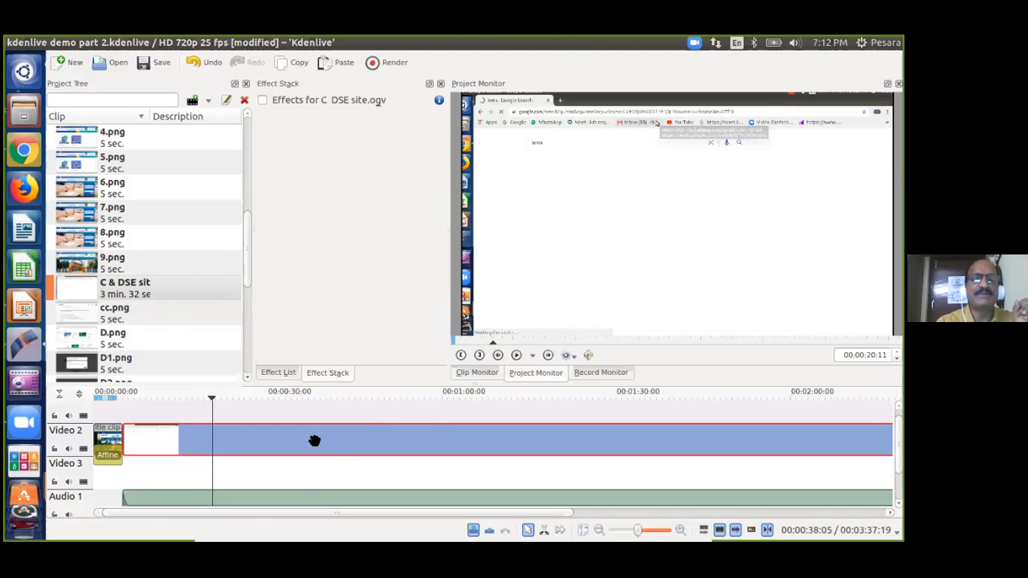
click(292, 493)
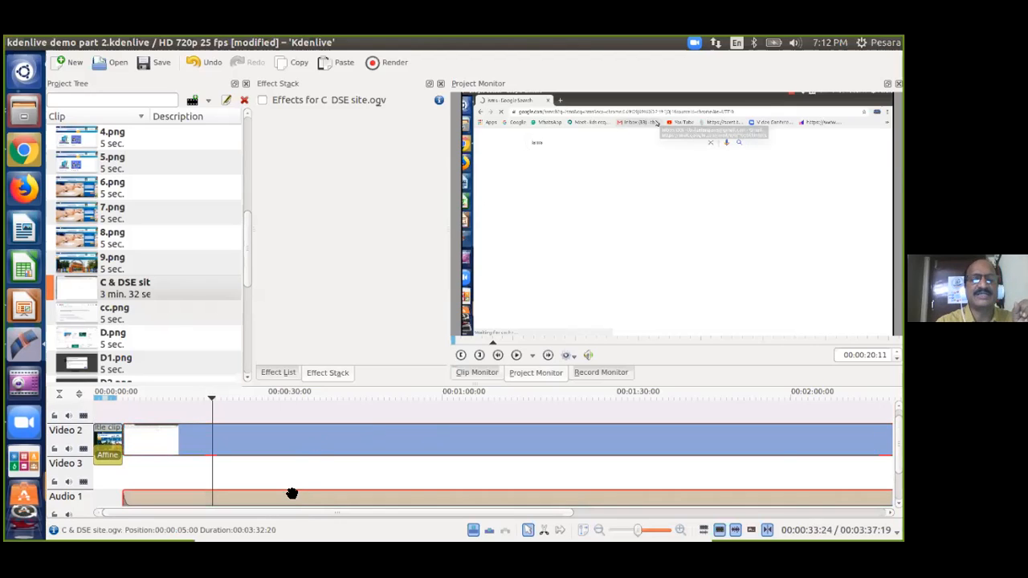
scroll(291, 493, down, 2)
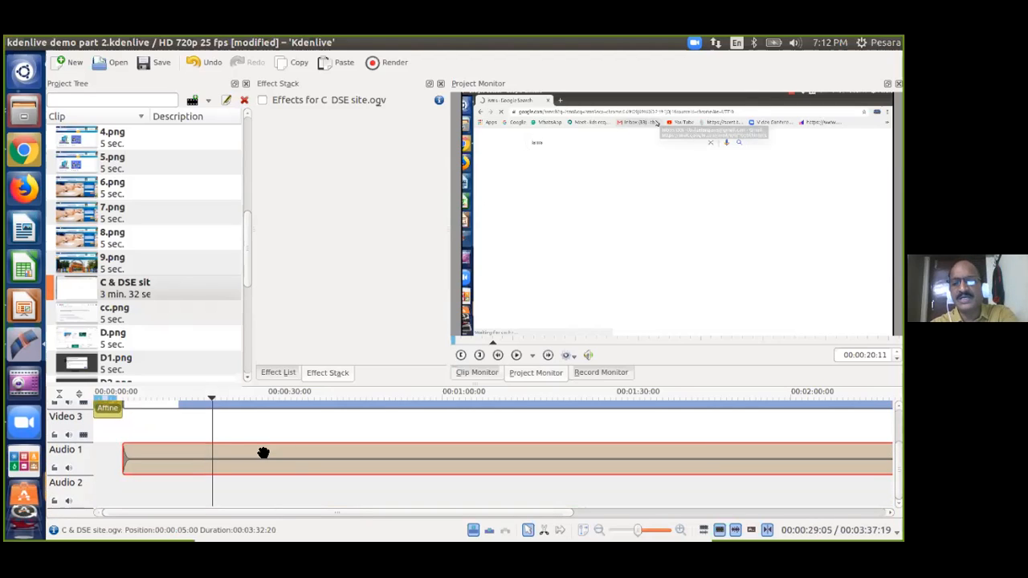
key(Delete)
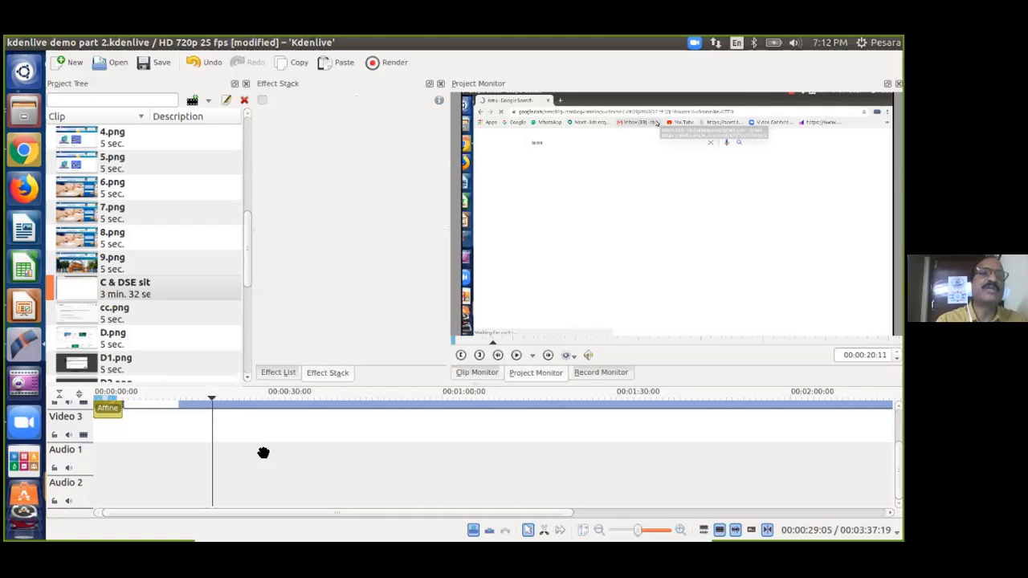
key(ctrl+z)
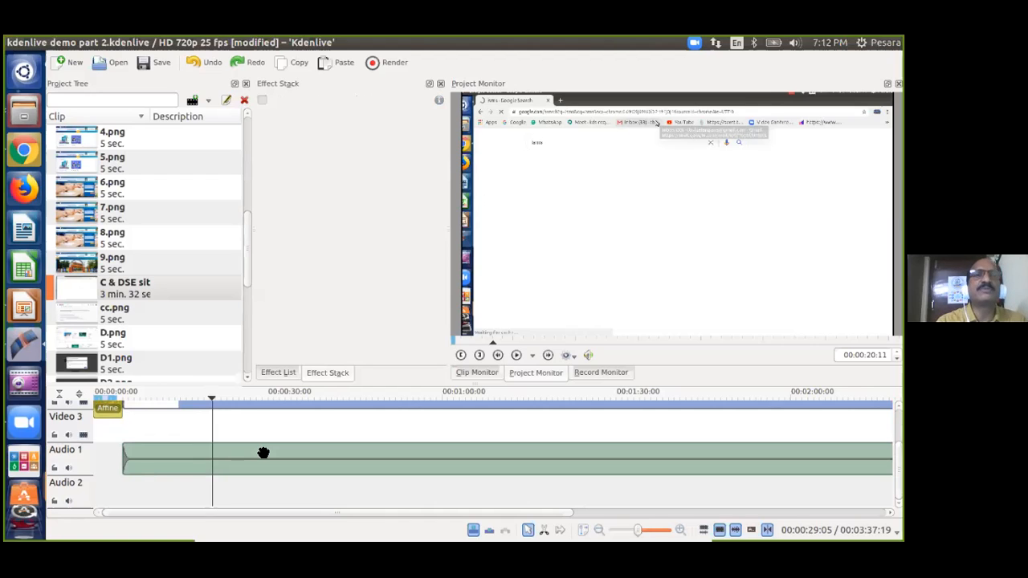
Delete the separated C & DSE site.ogv audio clip from Audio 1.
right_click(178, 466)
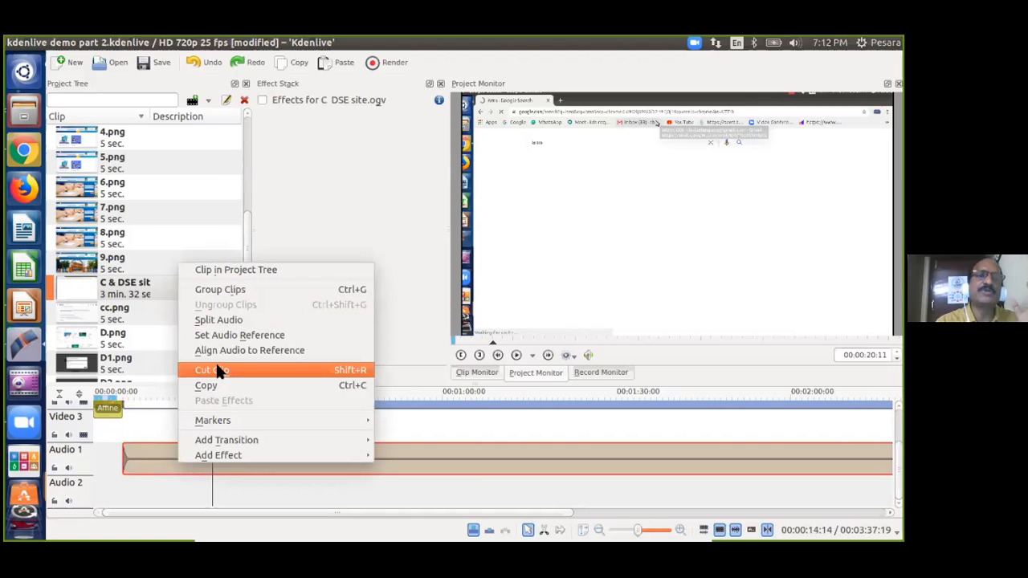
click(146, 420)
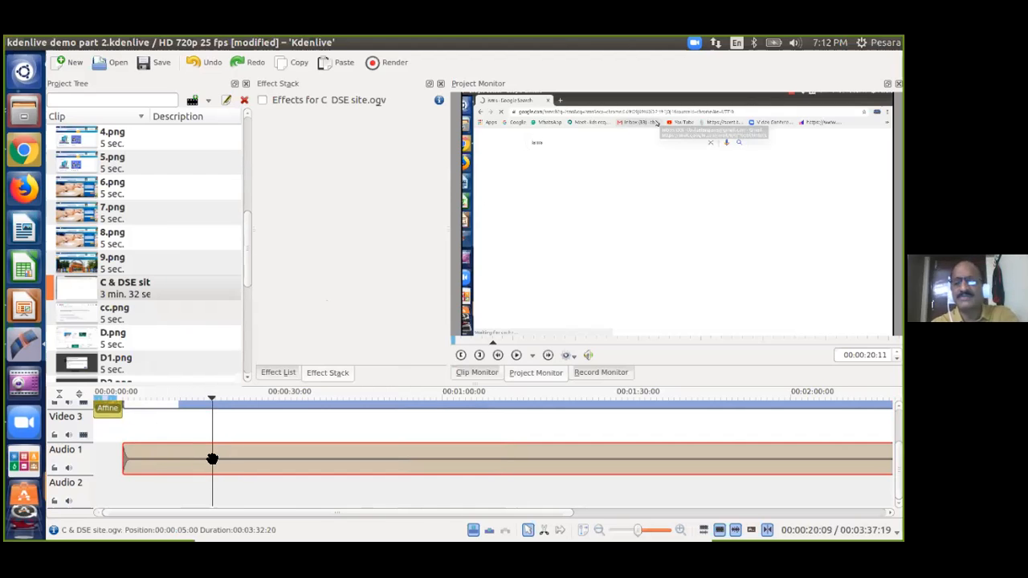
key(Delete)
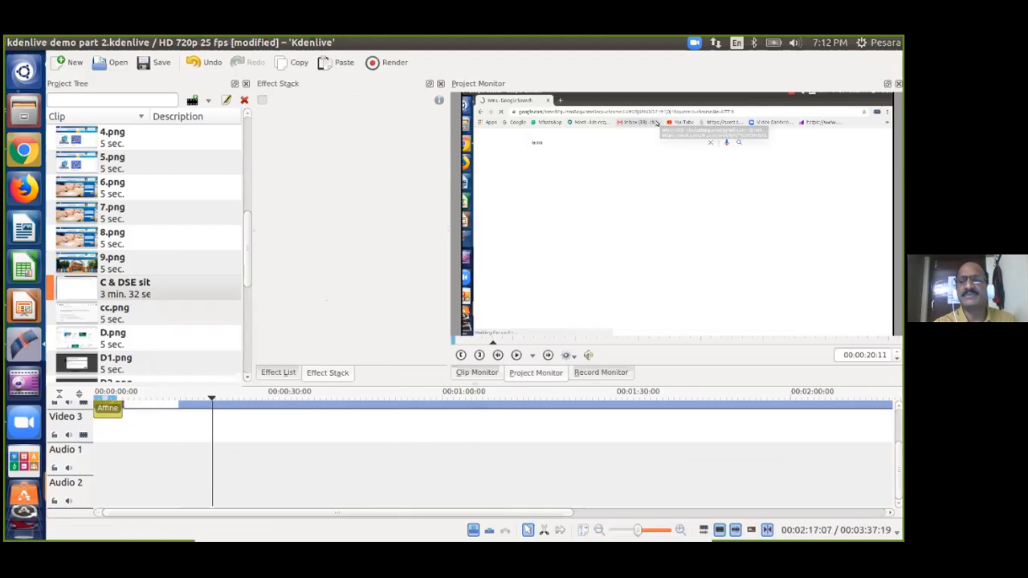
scroll(382, 426, up, 2)
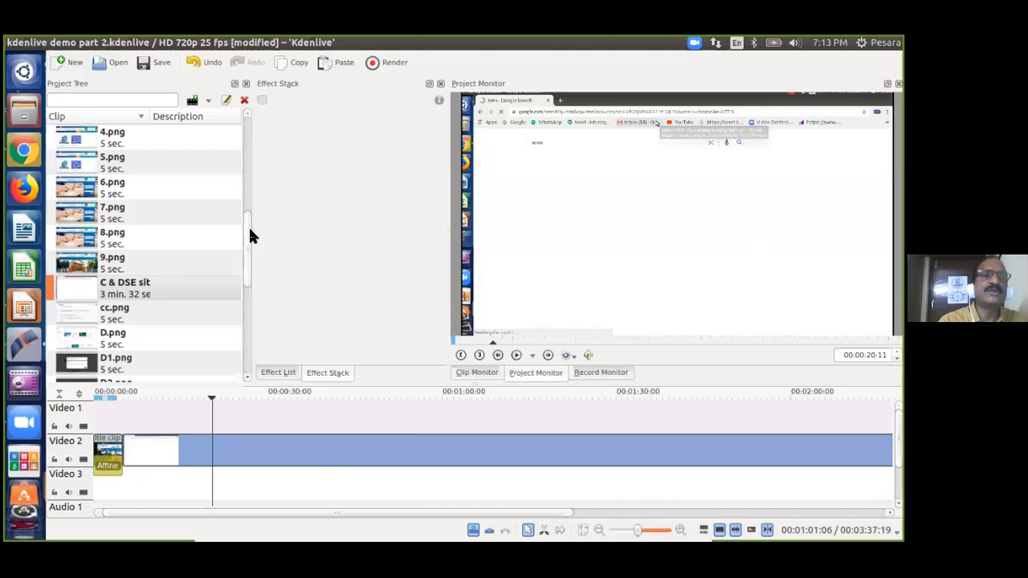
Drop the Infraction - No Copyright Music.mp4 clip onto Video 1 at 00:00:00:00.
drag(248, 224, 242, 275)
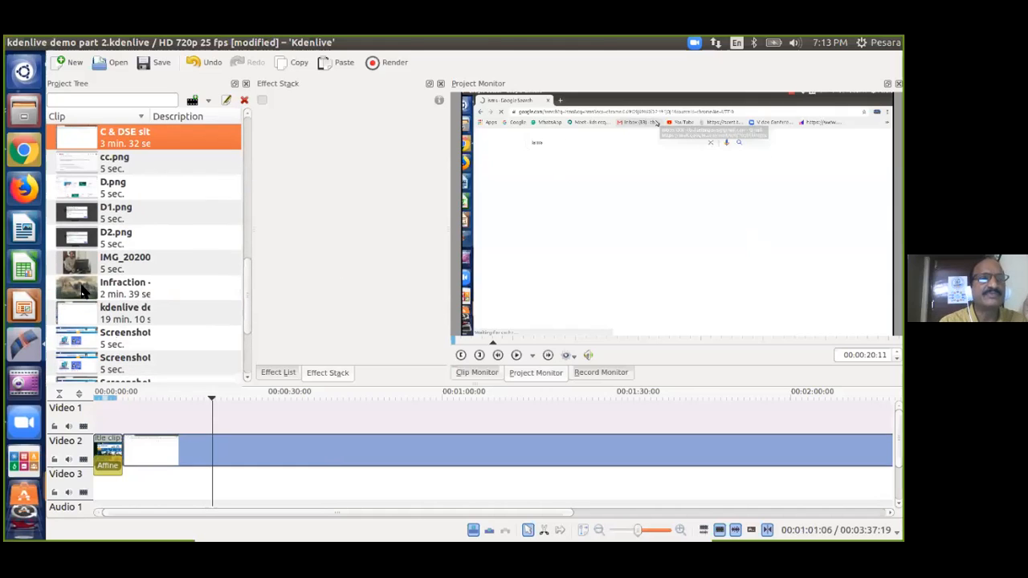
drag(84, 291, 221, 413)
drag(567, 424, 441, 417)
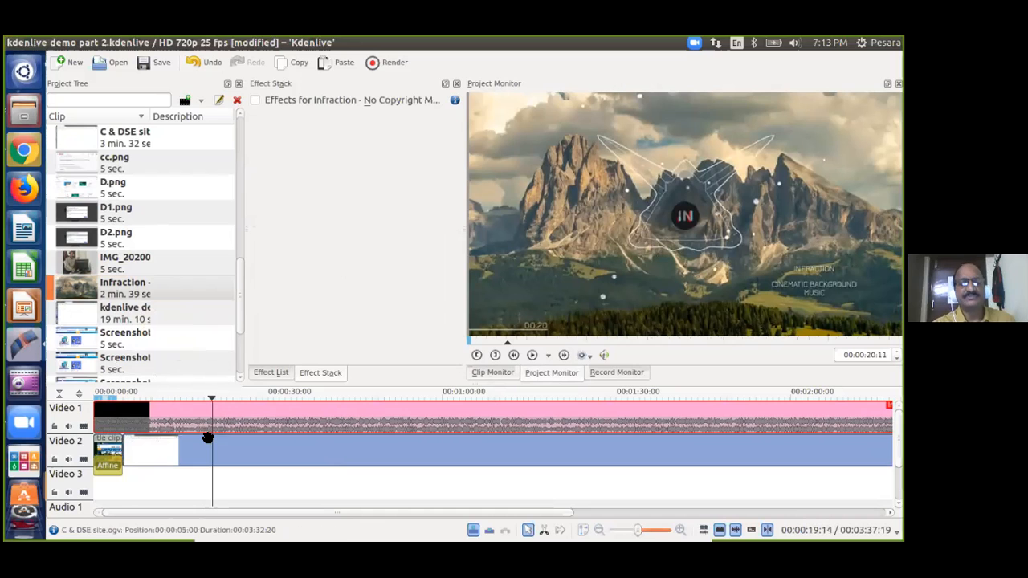
key(space)
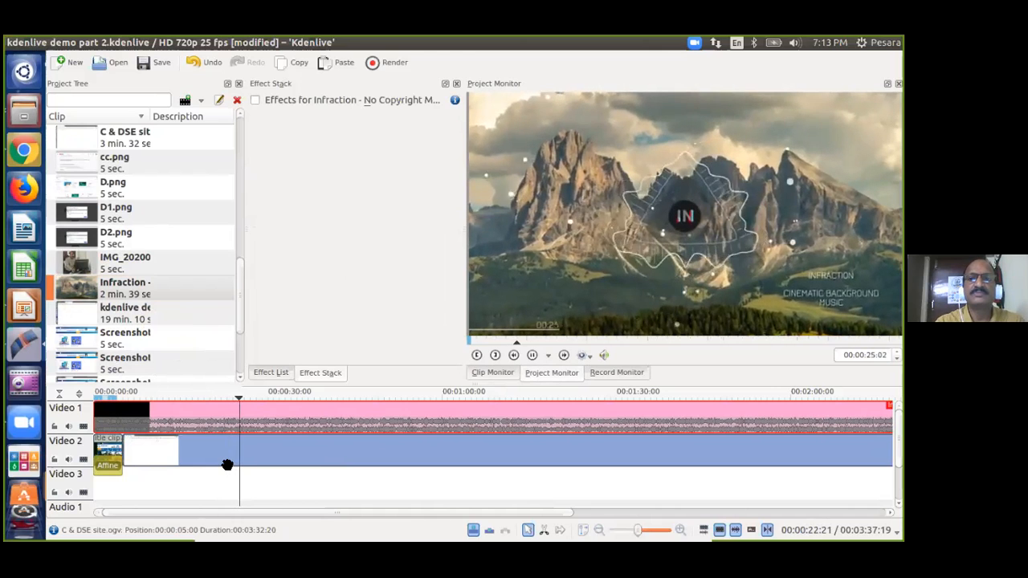
key(space)
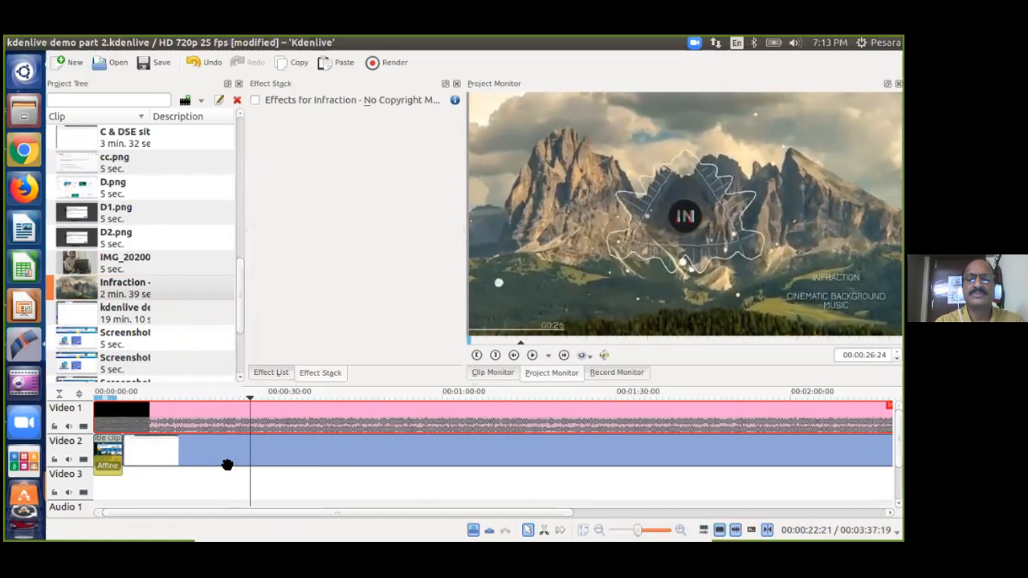
key(space)
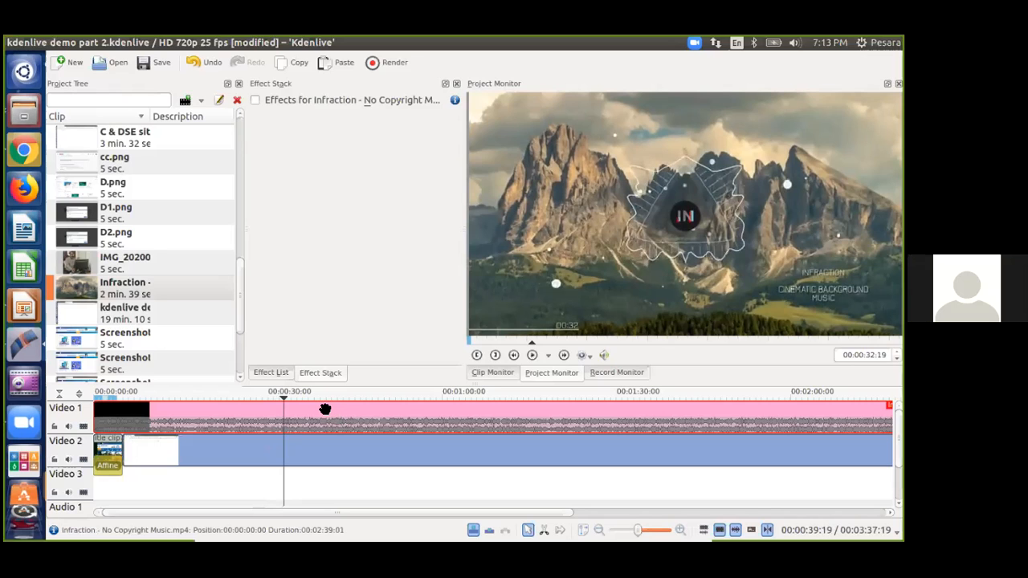
click(362, 399)
click(482, 393)
click(542, 395)
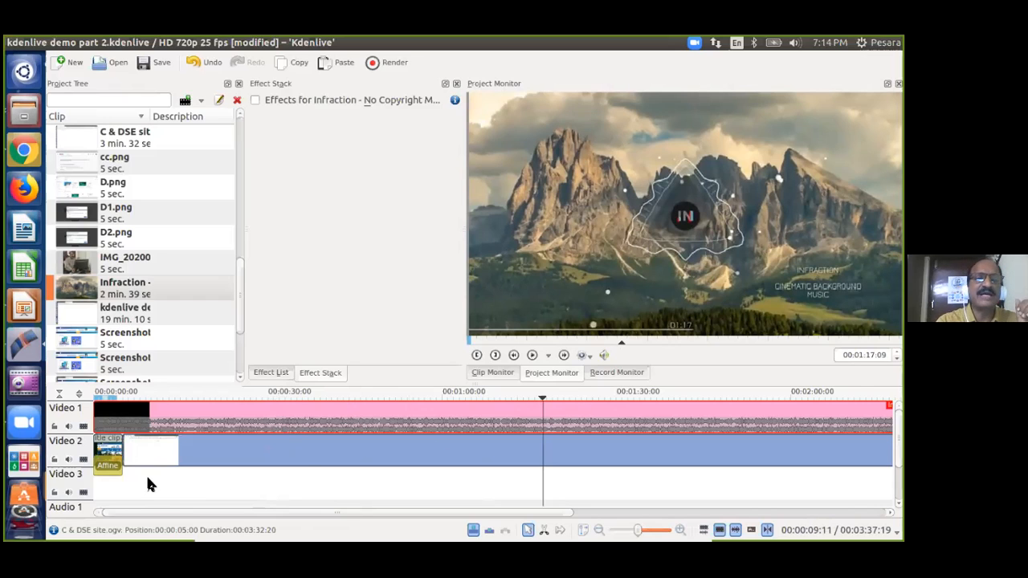
click(228, 452)
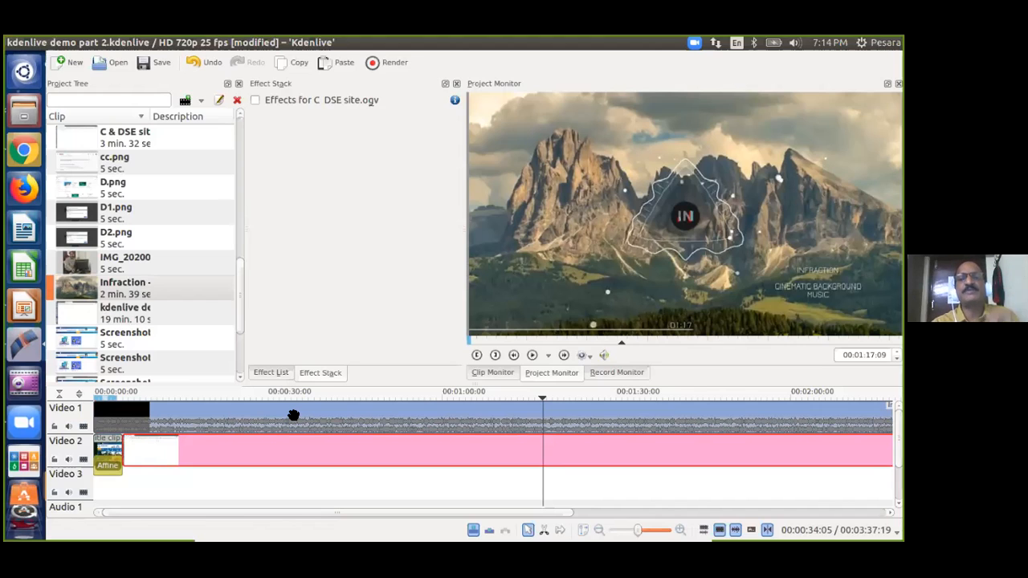
click(320, 411)
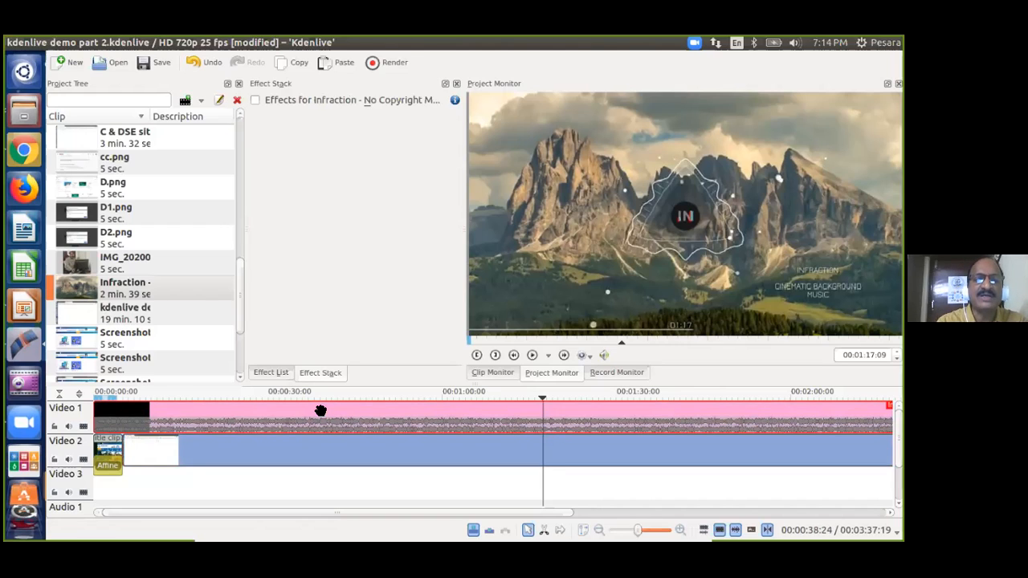
Split the Infraction clip's audio onto Audio 1 and scroll to view its waveform.
right_click(243, 418)
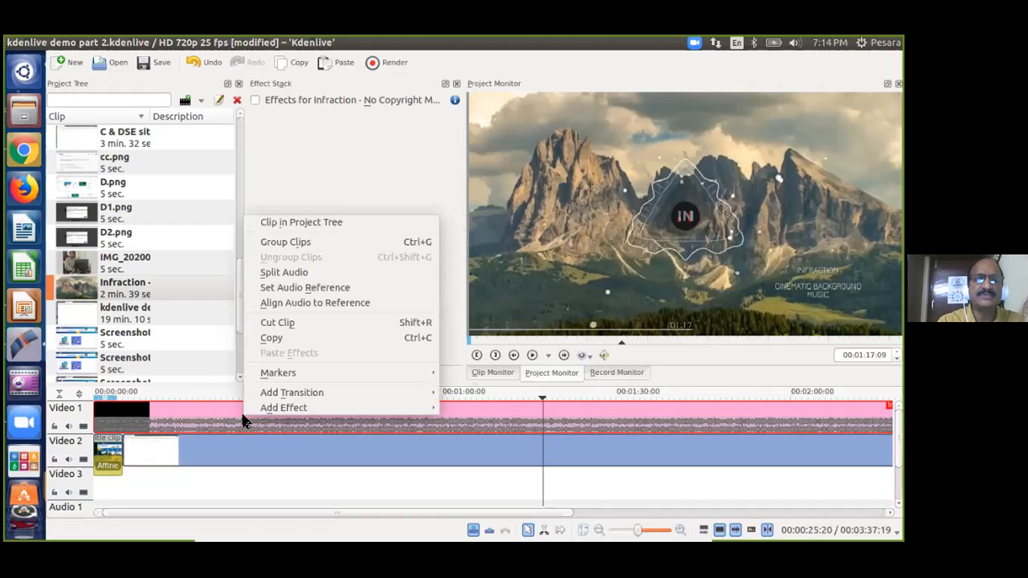
click(279, 272)
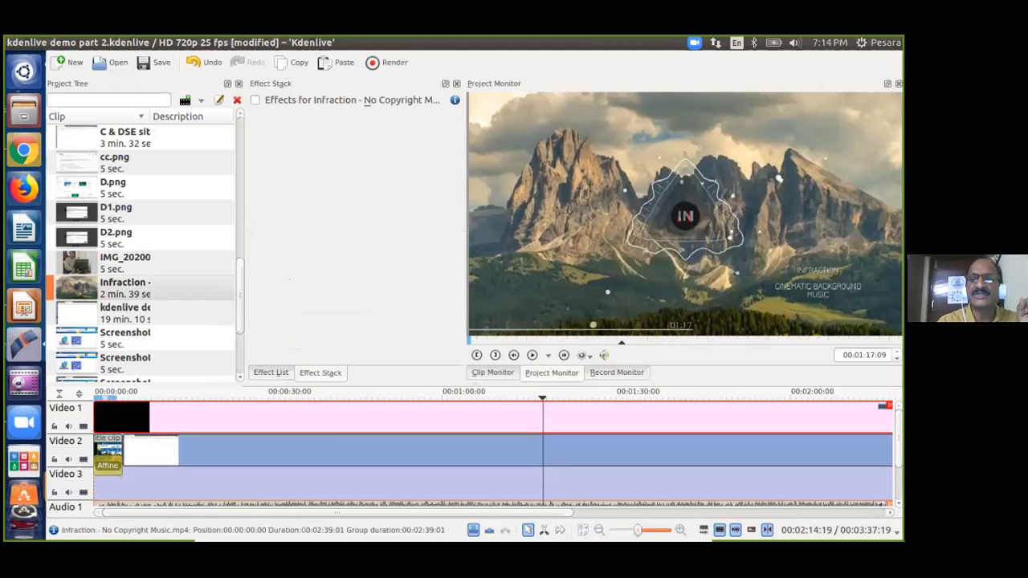
scroll(897, 450, down, 3)
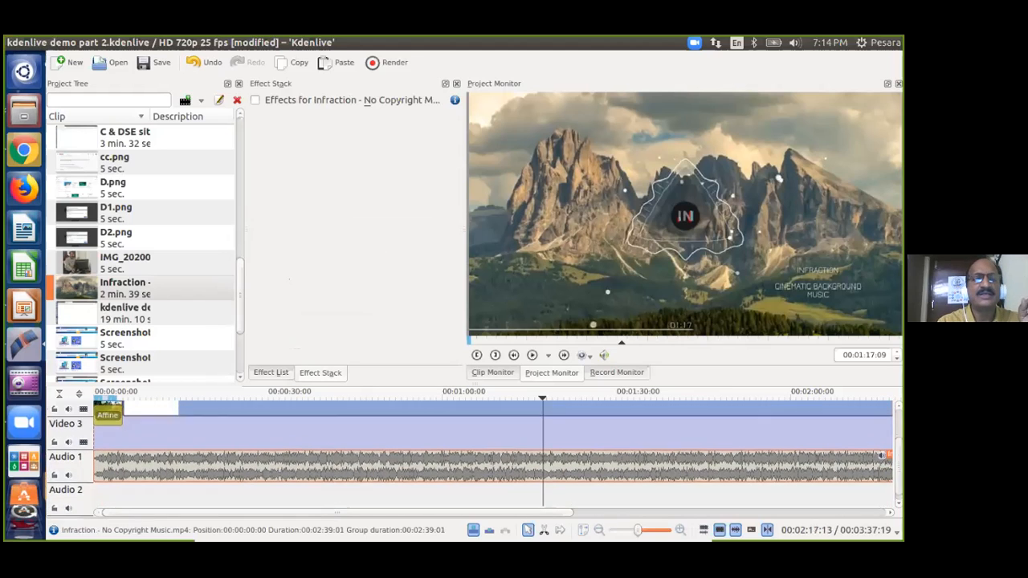
scroll(897, 449, up, 3)
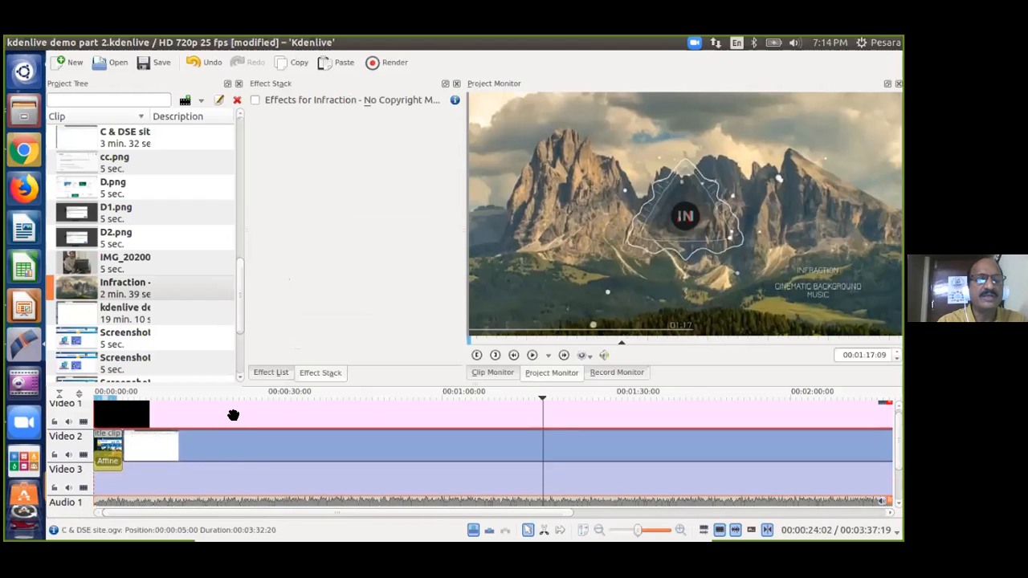
scroll(899, 449, down, 3)
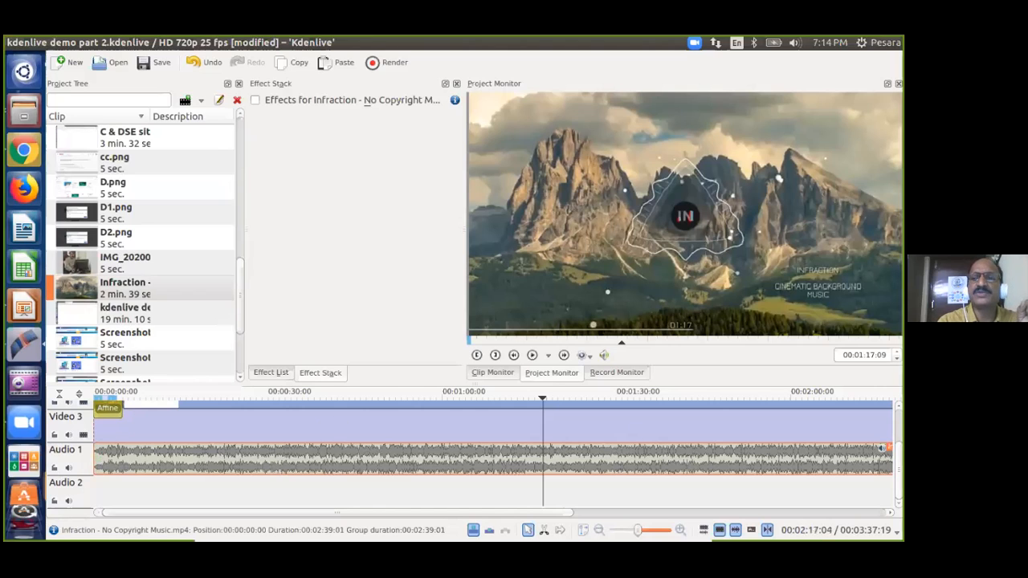
mouse_move(897, 471)
mouse_down()
mouse_move(897, 450)
mouse_move(898, 471)
mouse_up()
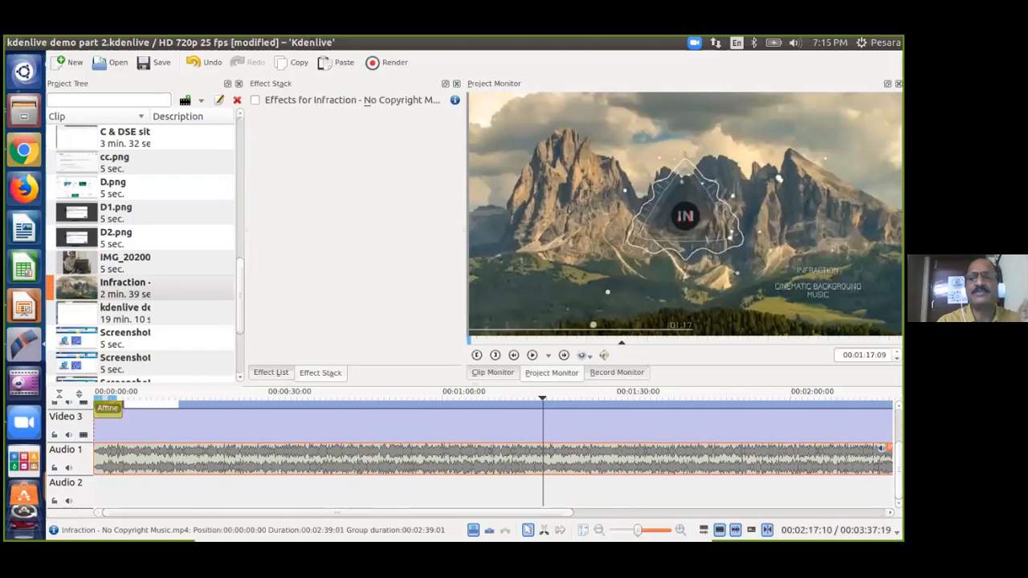
scroll(482, 454, up, 2)
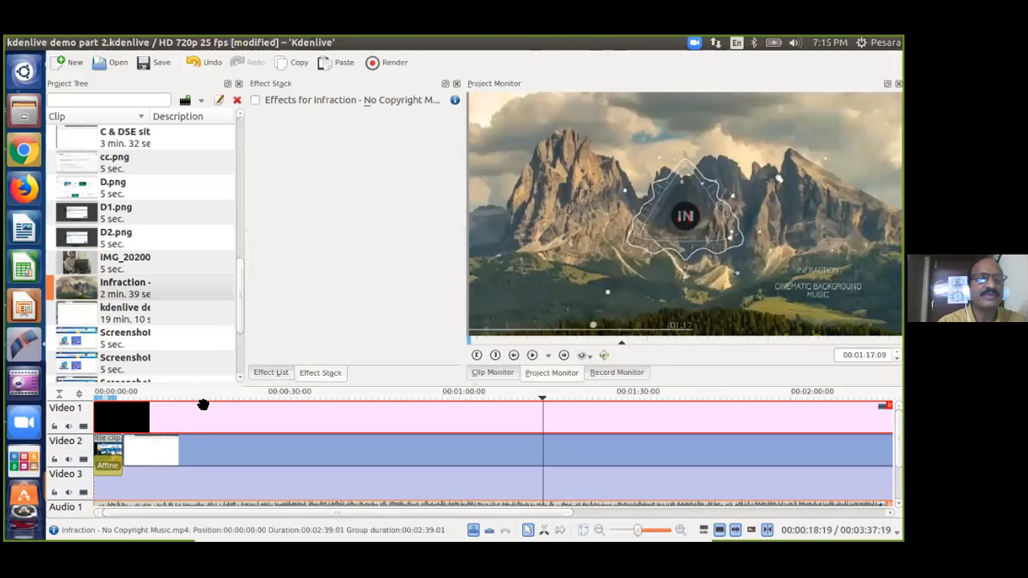
Ungroup the Infraction clip, delete its video from Video 1, and return the playhead to 0:41.
right_click(183, 420)
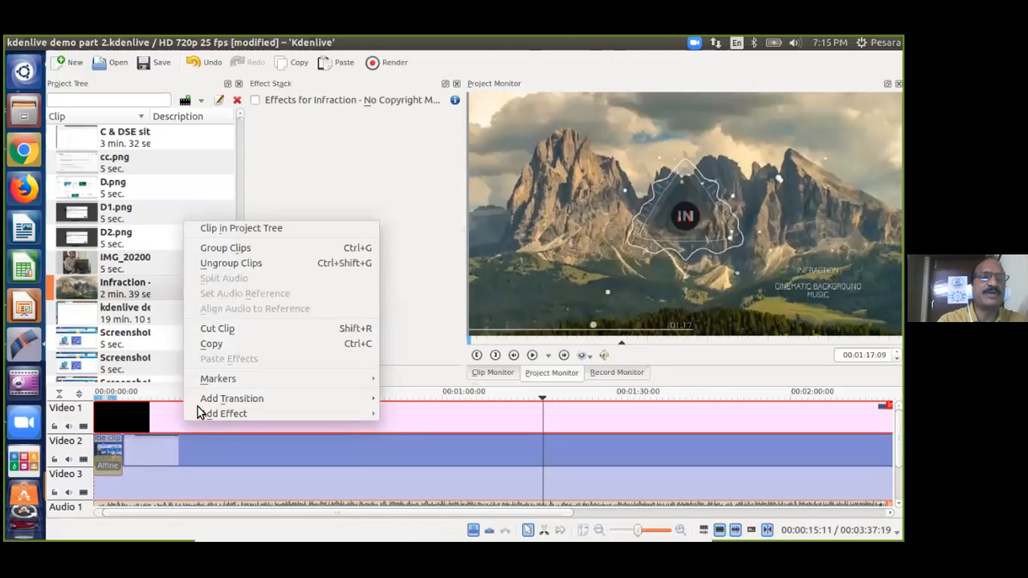
click(262, 265)
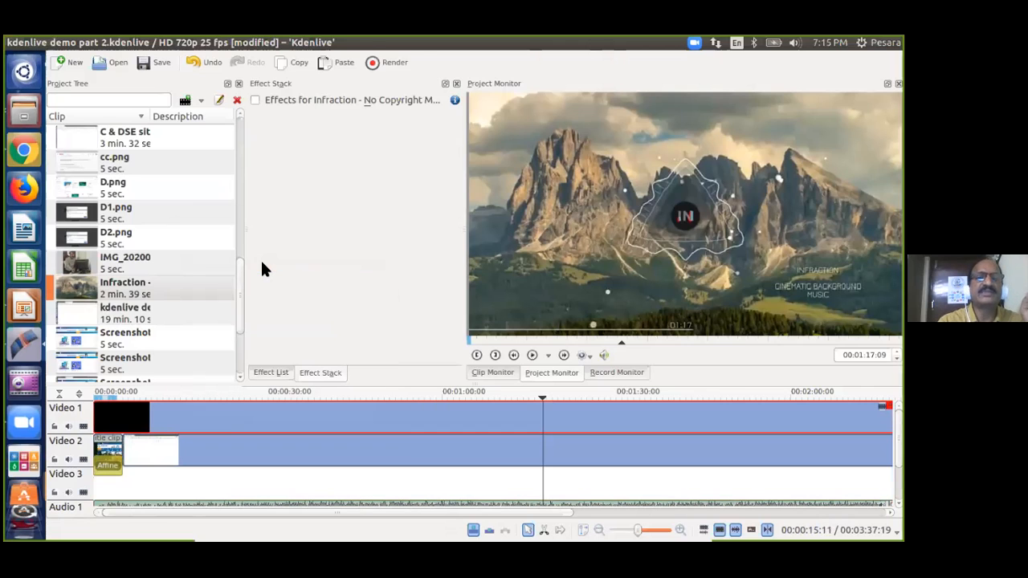
drag(897, 438, 897, 471)
click(401, 451)
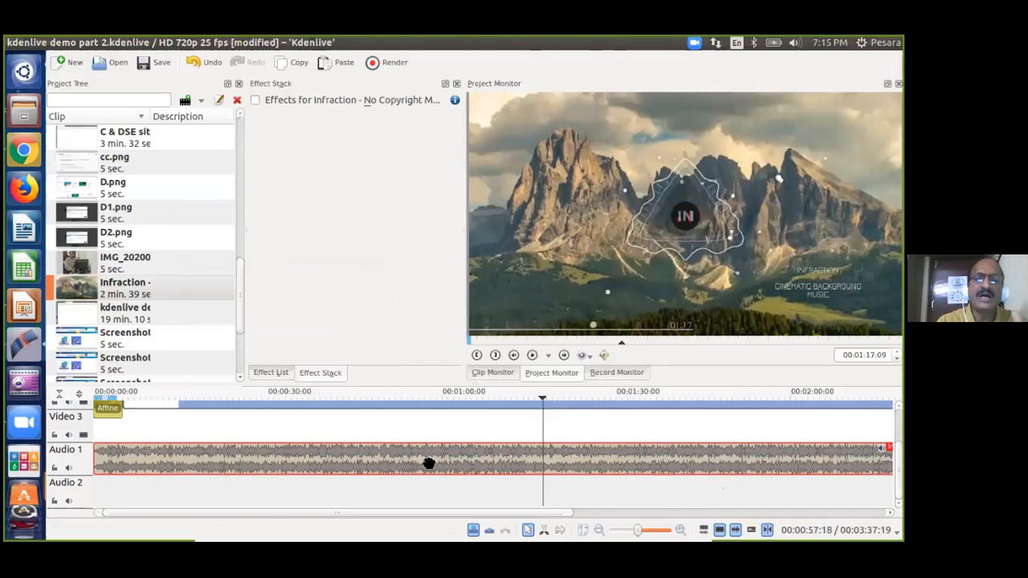
scroll(648, 422, up, 3)
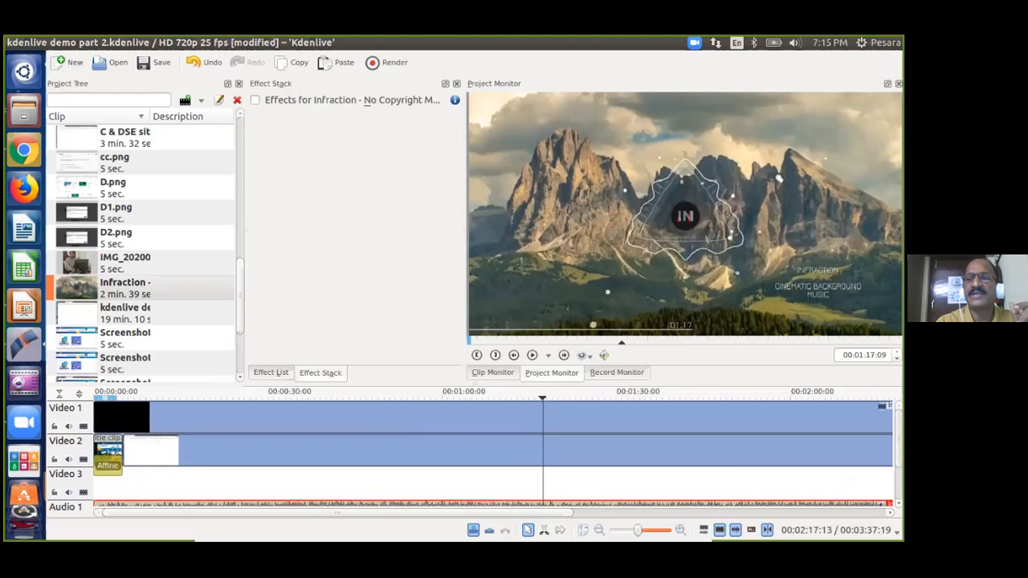
click(369, 417)
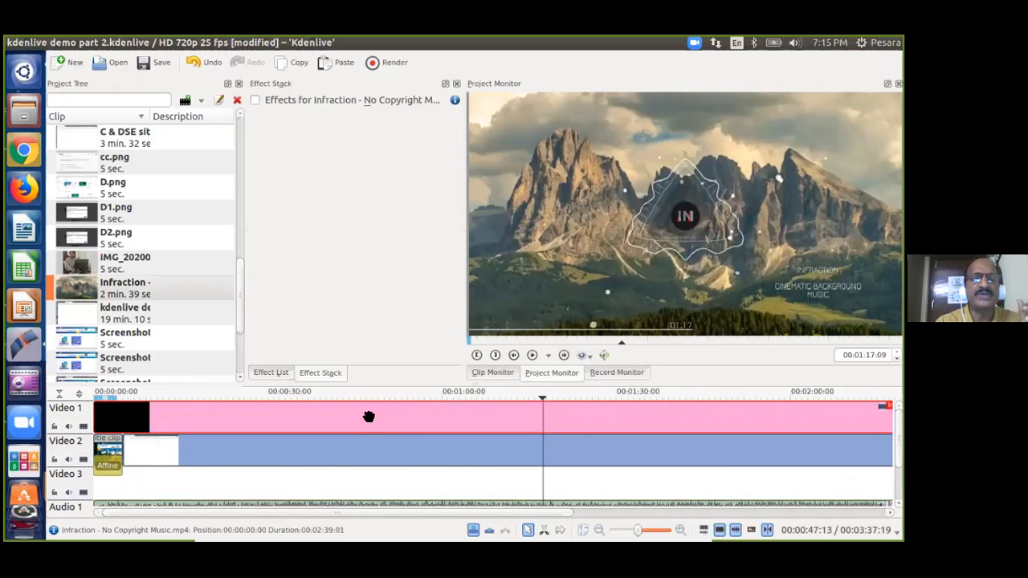
key(Delete)
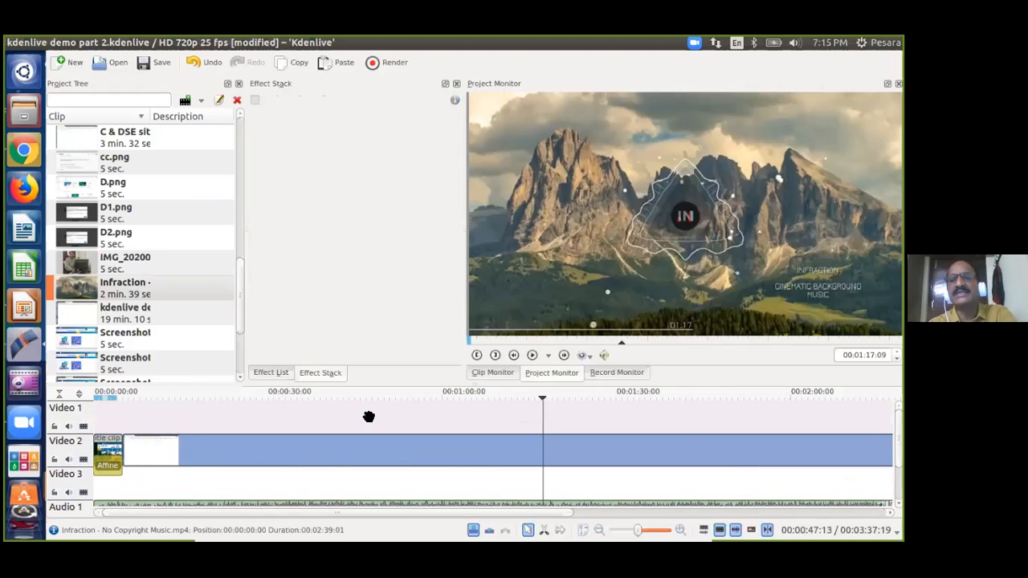
click(333, 427)
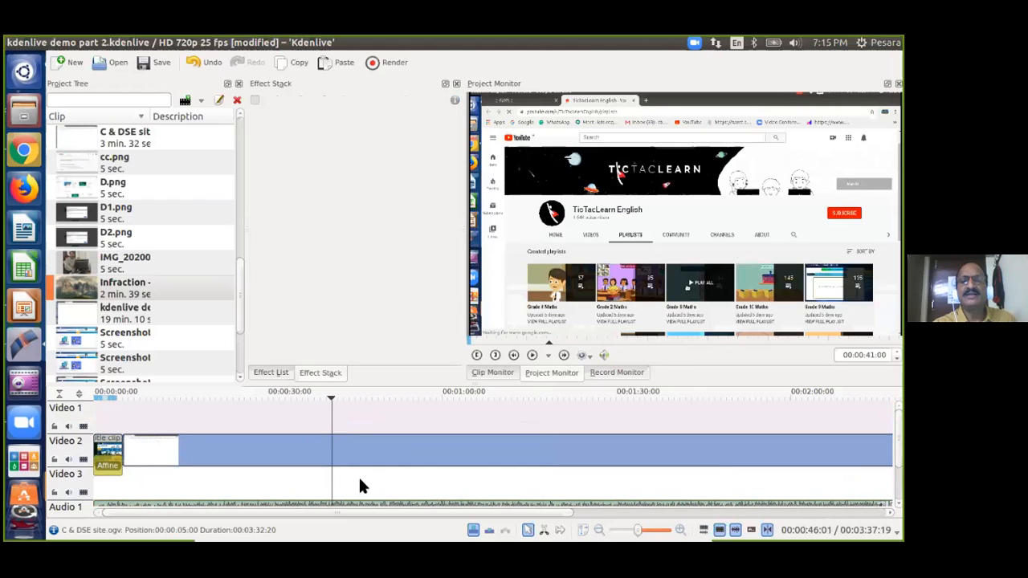
mouse_move(897, 449)
mouse_down()
mouse_move(897, 482)
mouse_move(897, 455)
mouse_up()
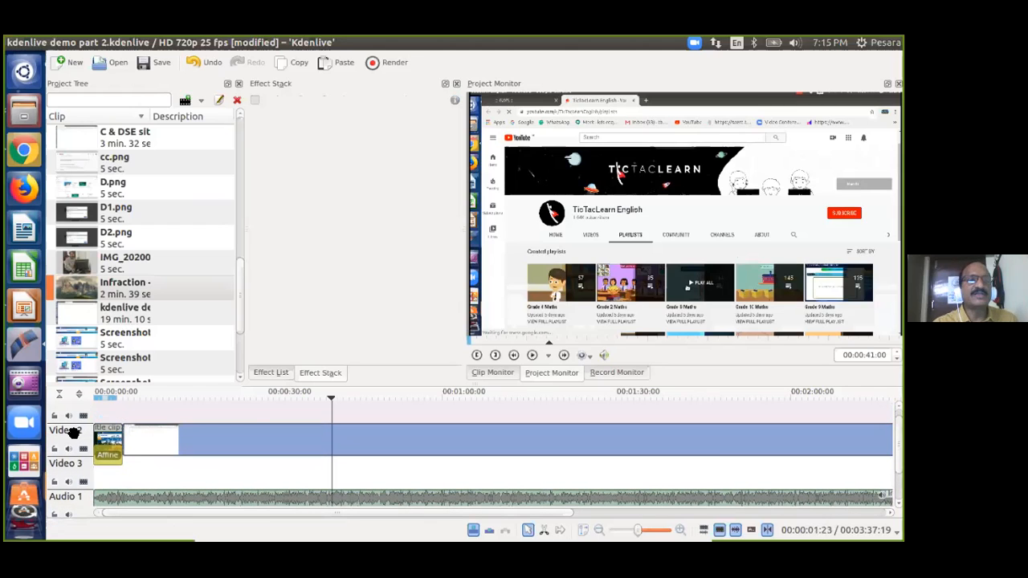
click(389, 408)
click(471, 407)
drag(652, 415, 737, 413)
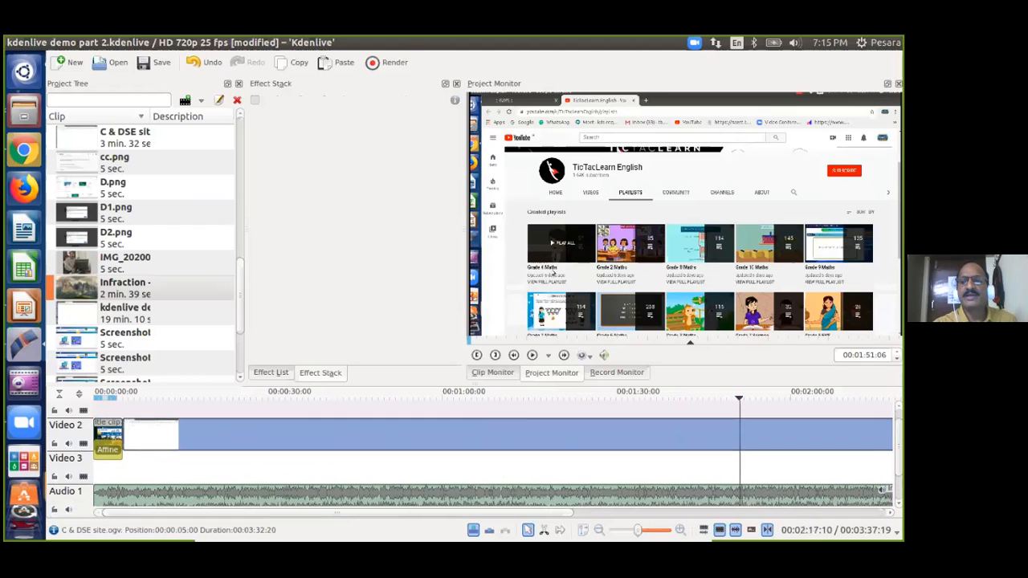
scroll(619, 469, down, 2)
click(578, 441)
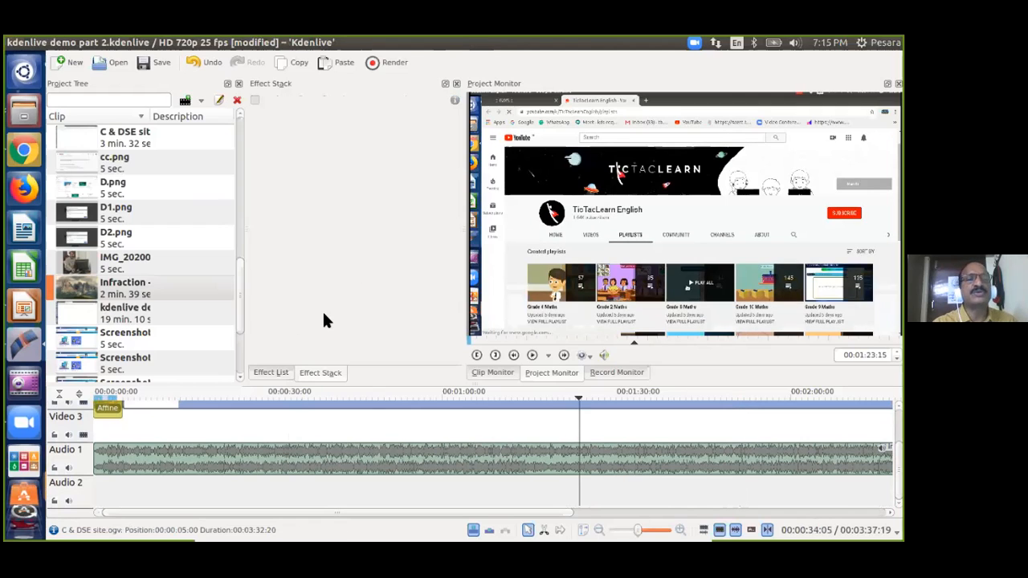
click(440, 428)
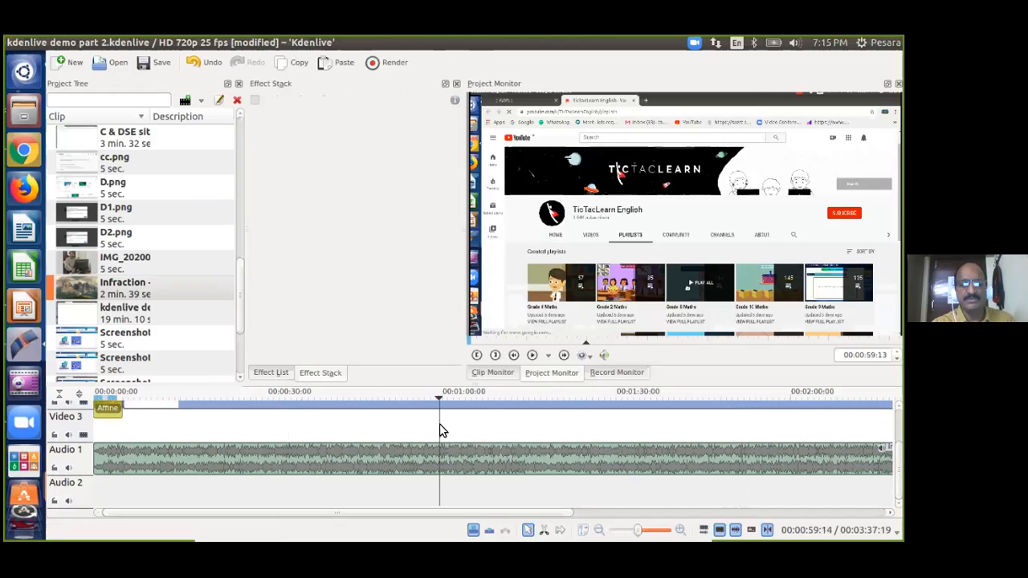
key(space)
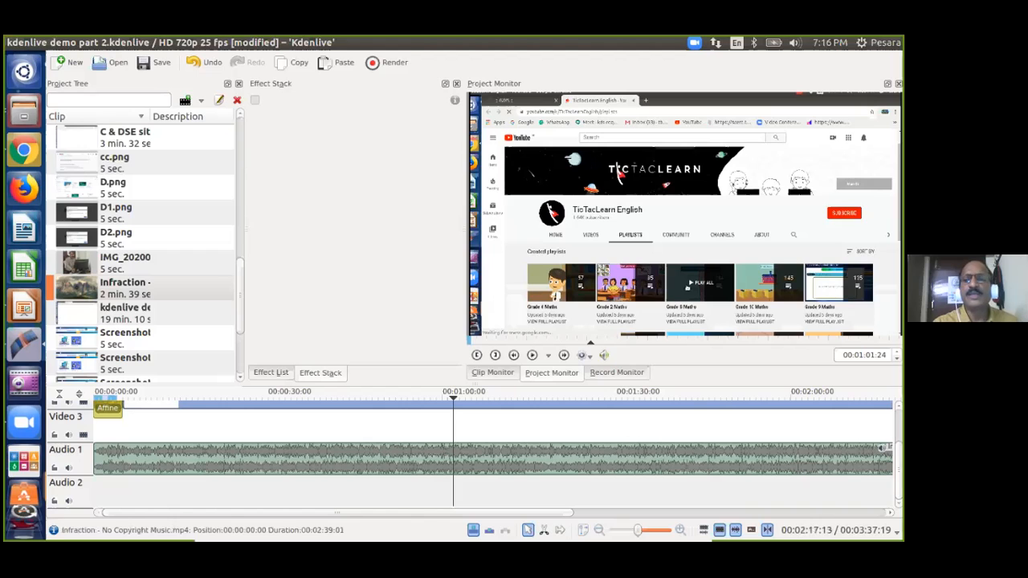
scroll(436, 463, up, 2)
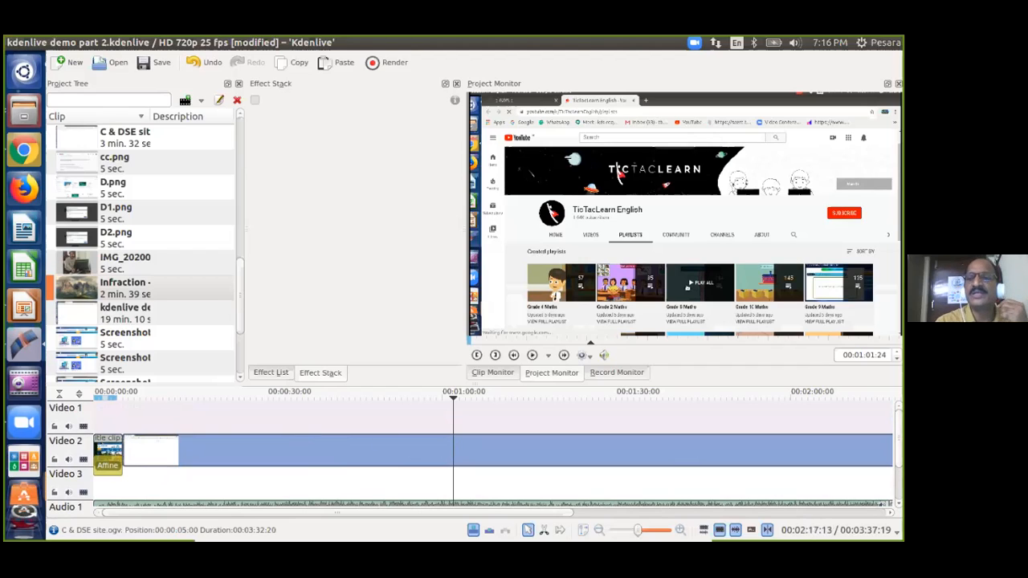
scroll(470, 458, down, 1)
scroll(470, 456, up, 1)
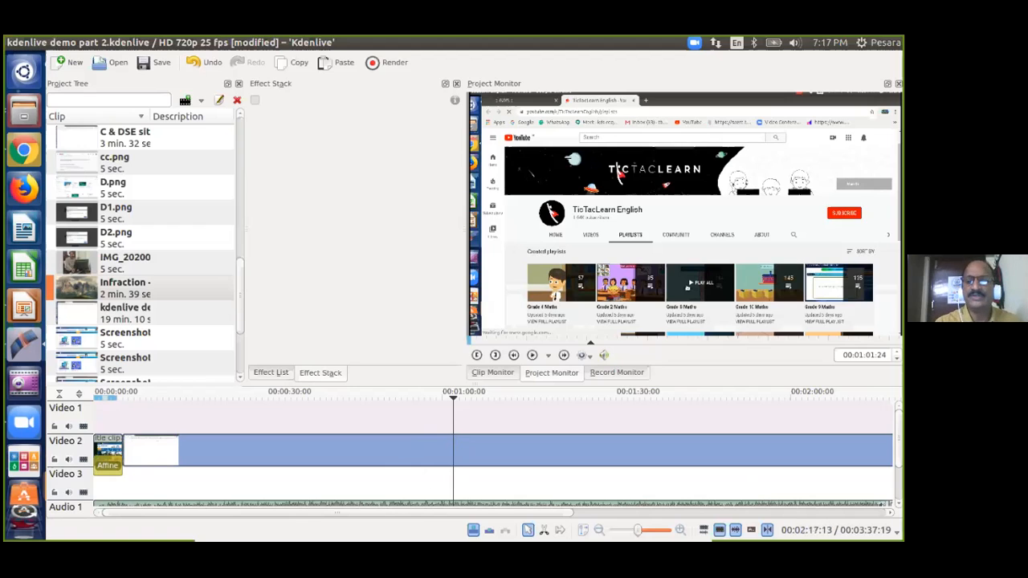
Play the site recording from the start and stop at 00:00:22:18, where the blank page appears.
drag(898, 436, 899, 461)
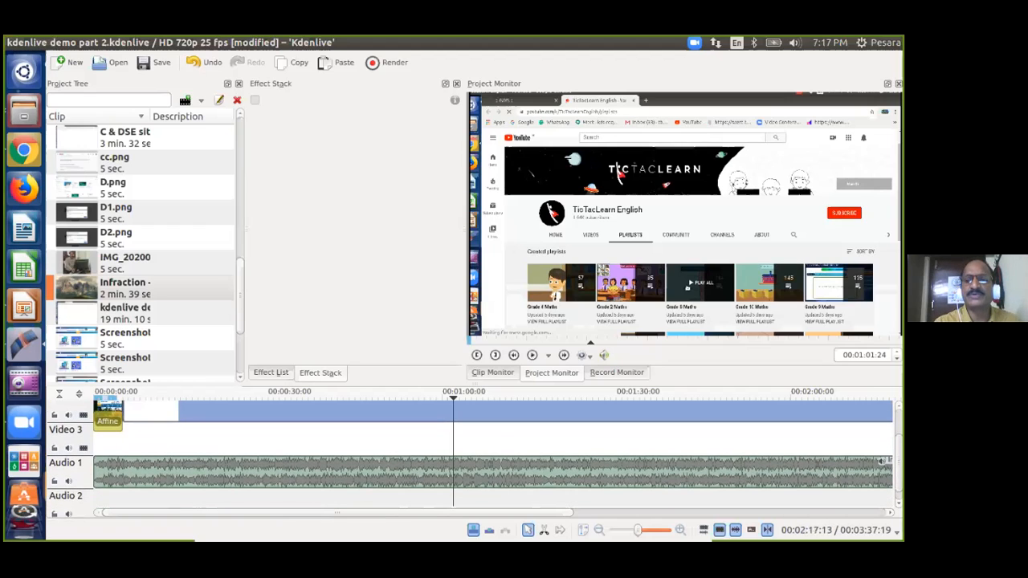
click(156, 413)
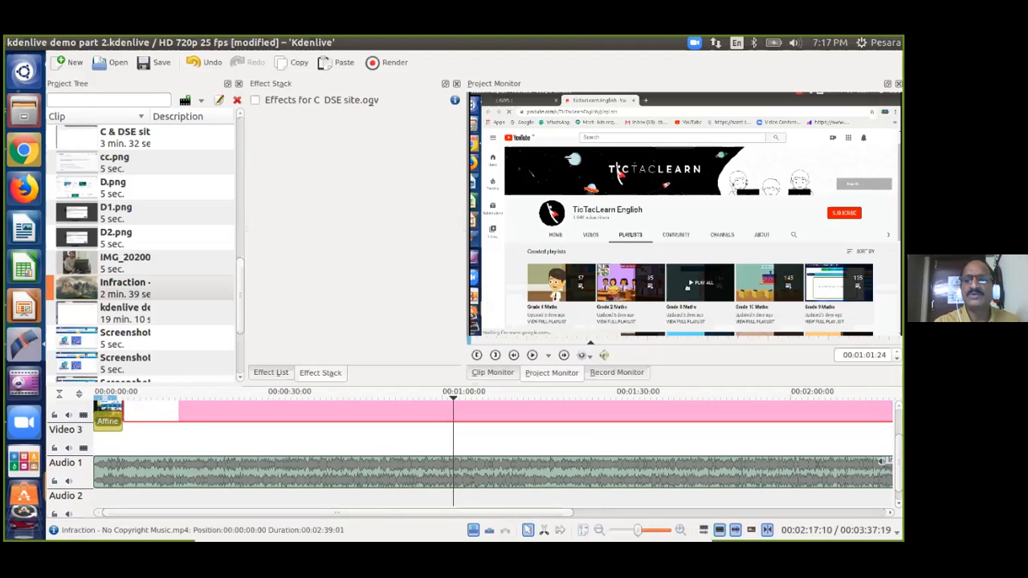
scroll(325, 436, up, 1)
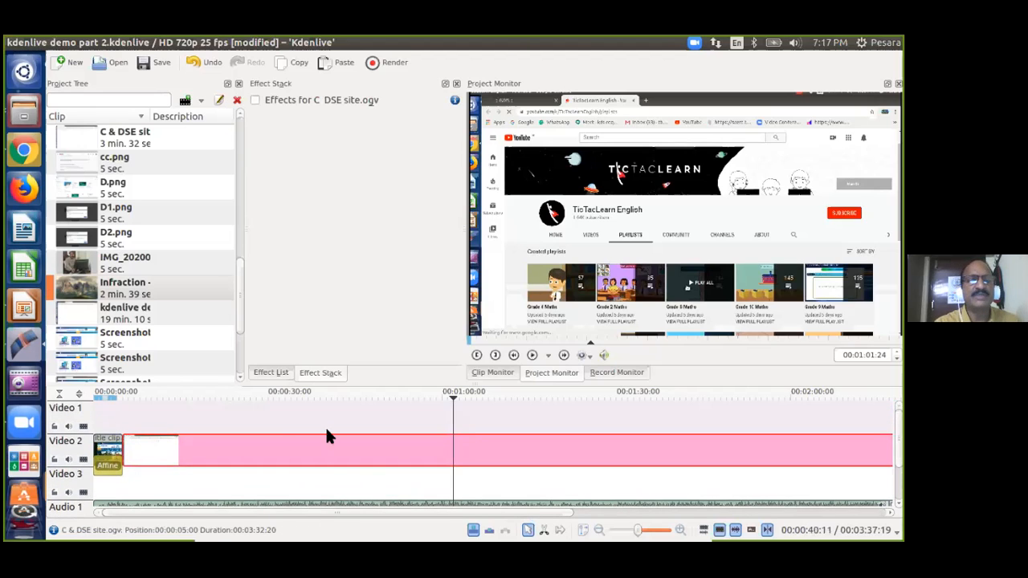
click(119, 418)
key(space)
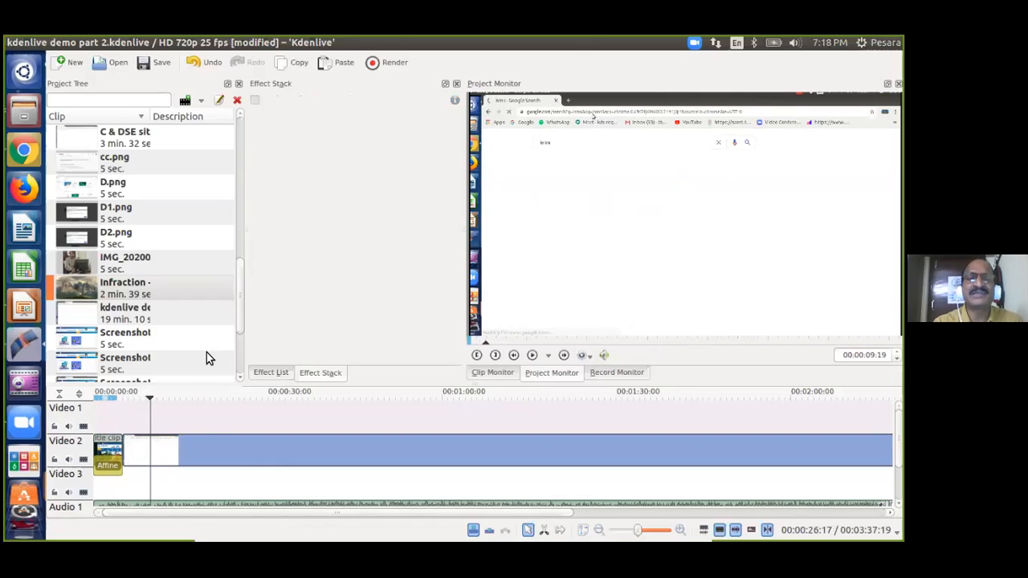
click(207, 421)
key(space)
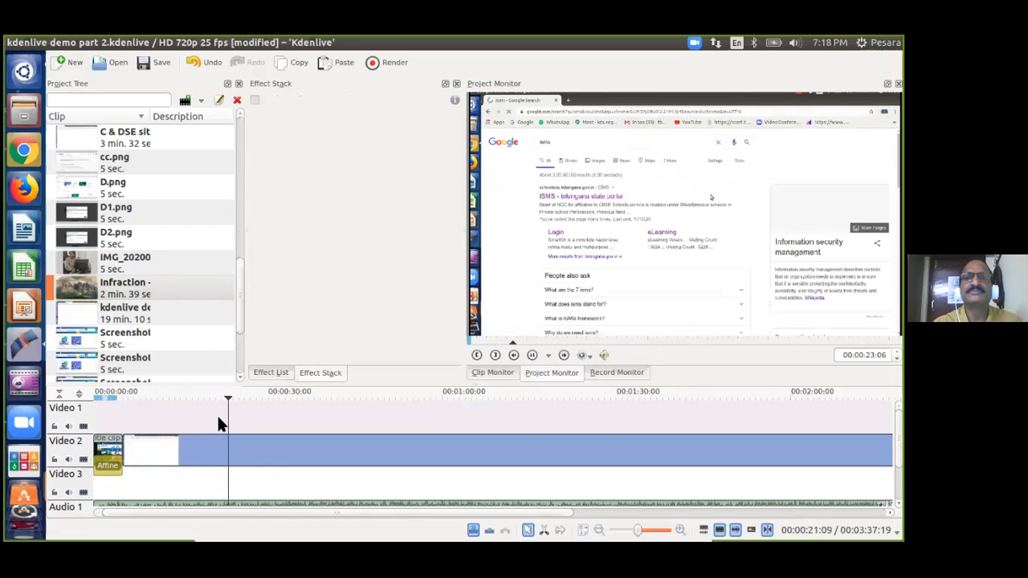
click(225, 418)
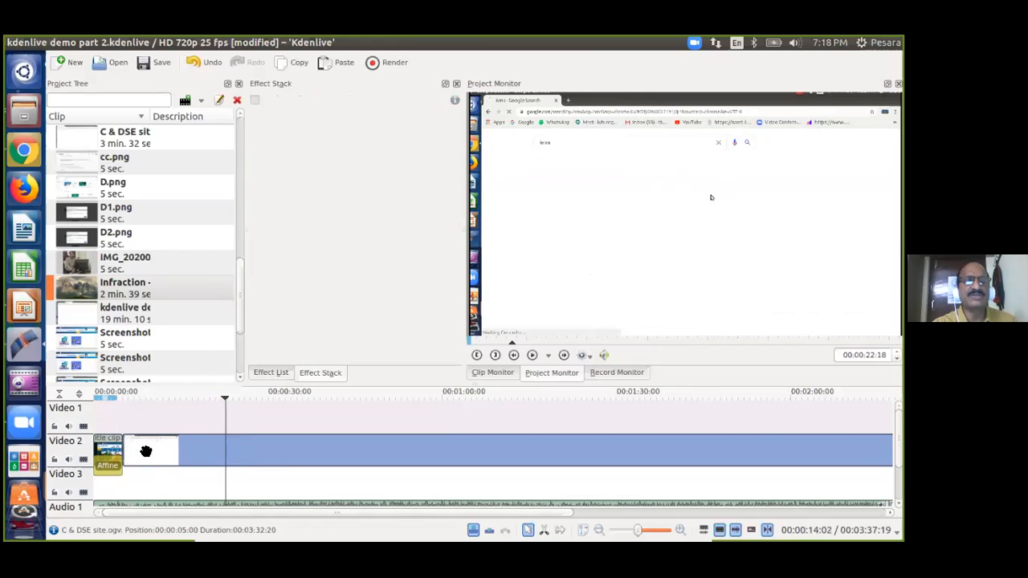
click(225, 448)
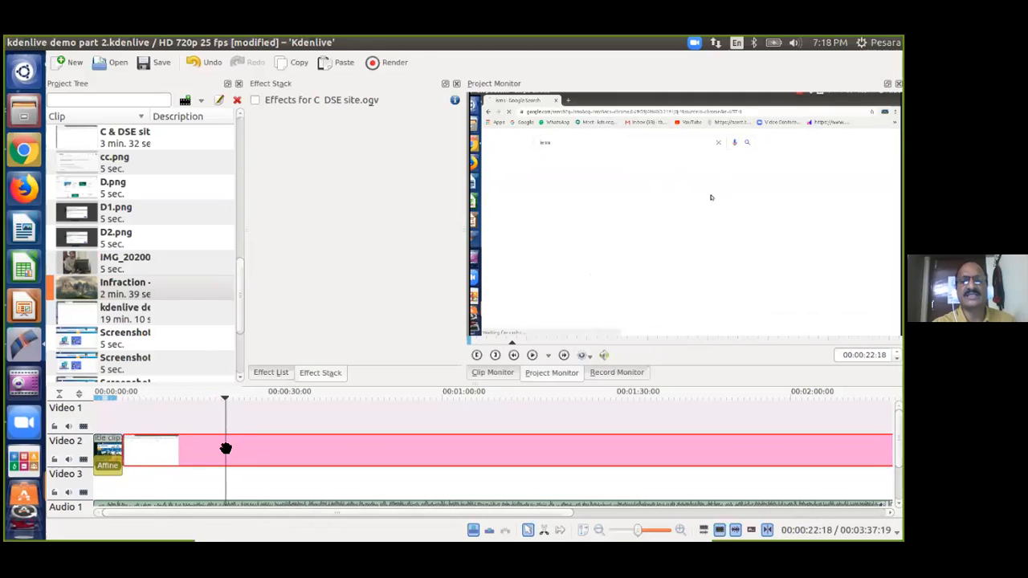
Cut the C & DSE site clip on Video 2 with the Razor tool at 00:00:22:18.
click(543, 528)
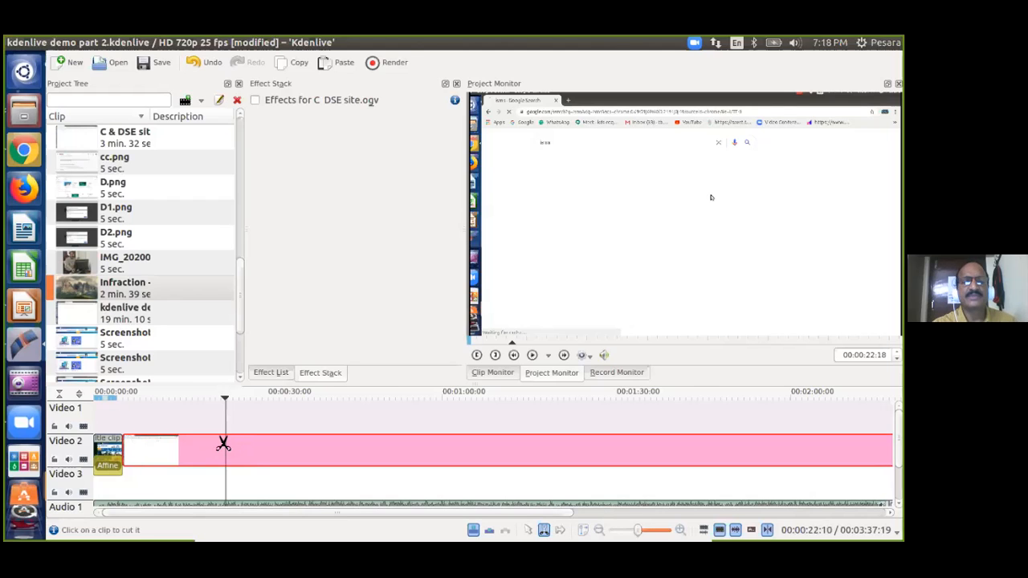
click(543, 527)
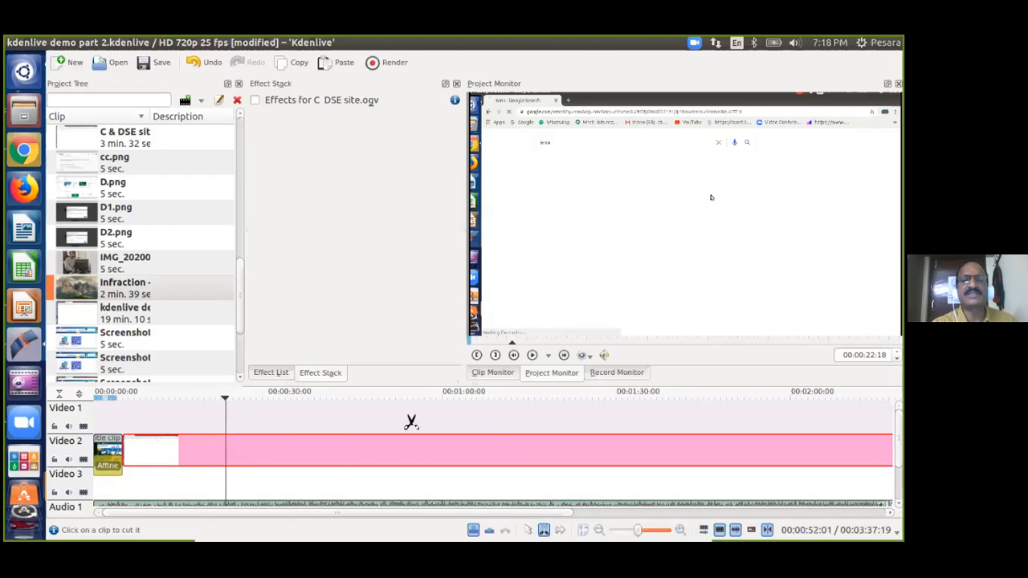
click(226, 434)
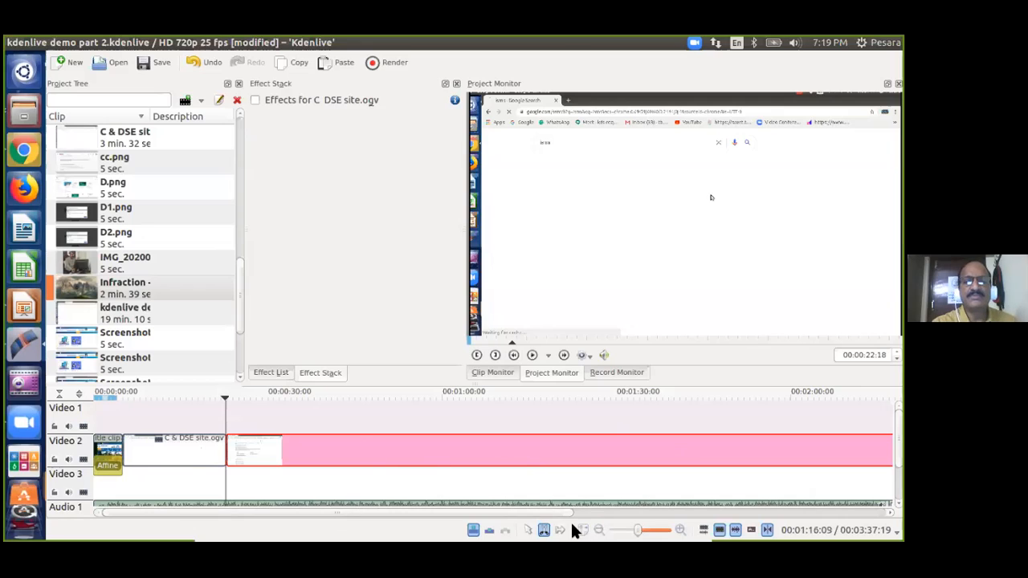
Delete the piece before the cut, then undo that deletion.
click(526, 529)
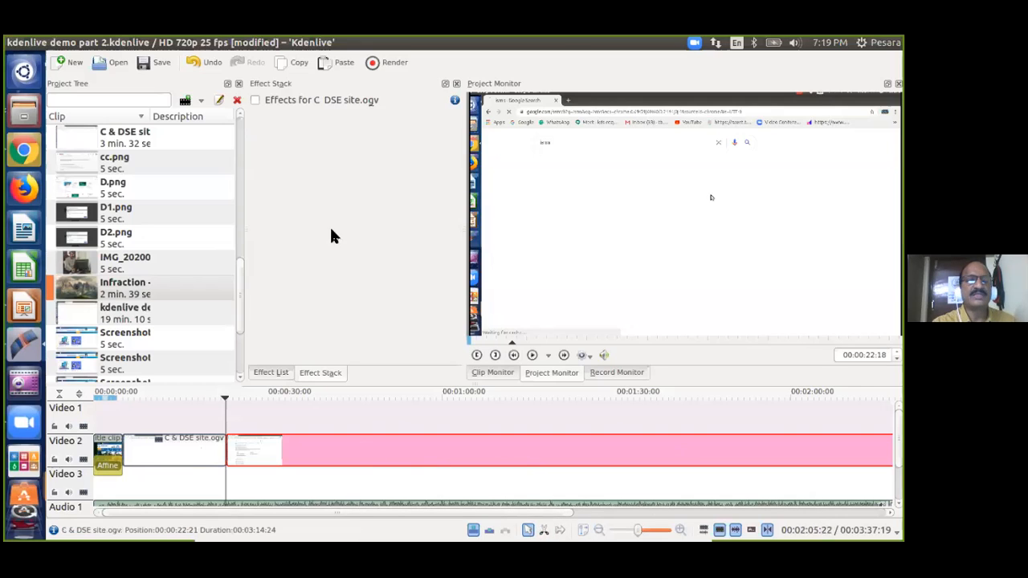
click(205, 445)
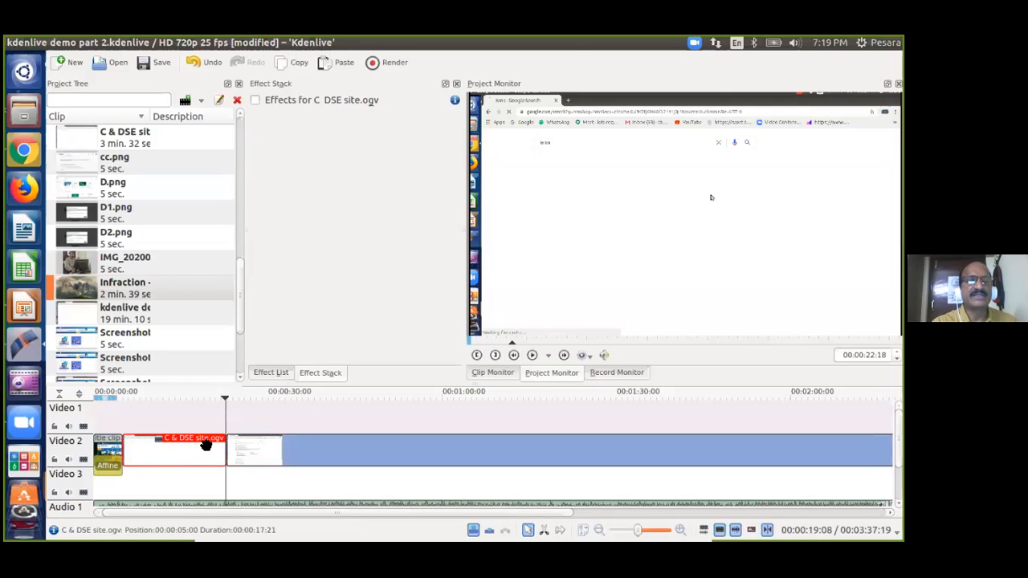
key(Delete)
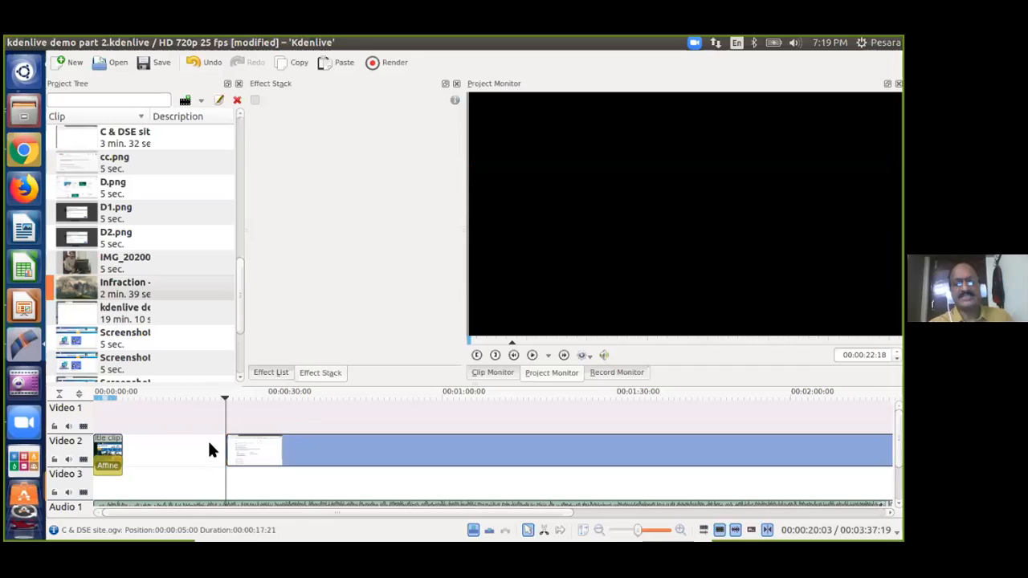
click(527, 529)
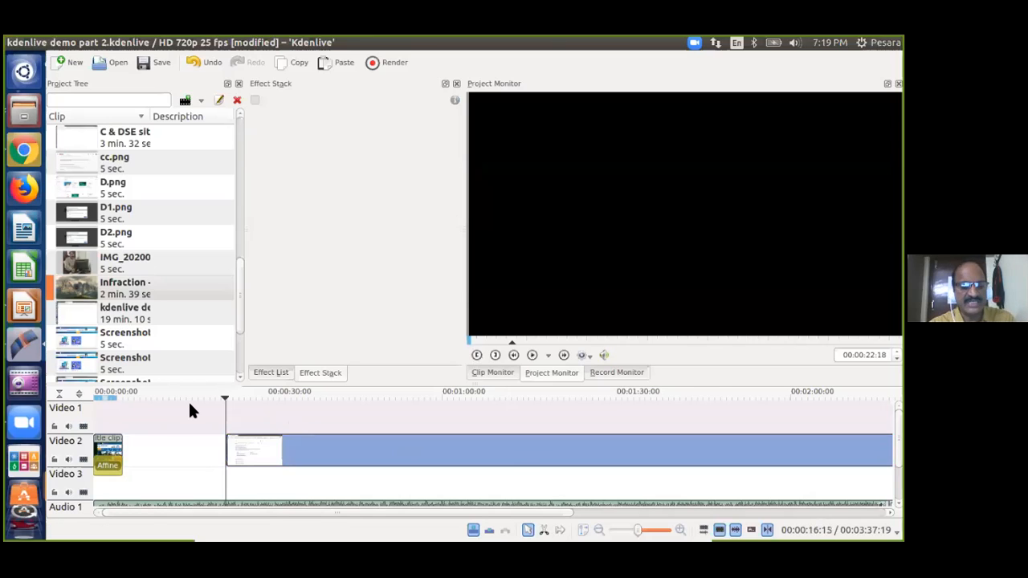
key(ctrl+z)
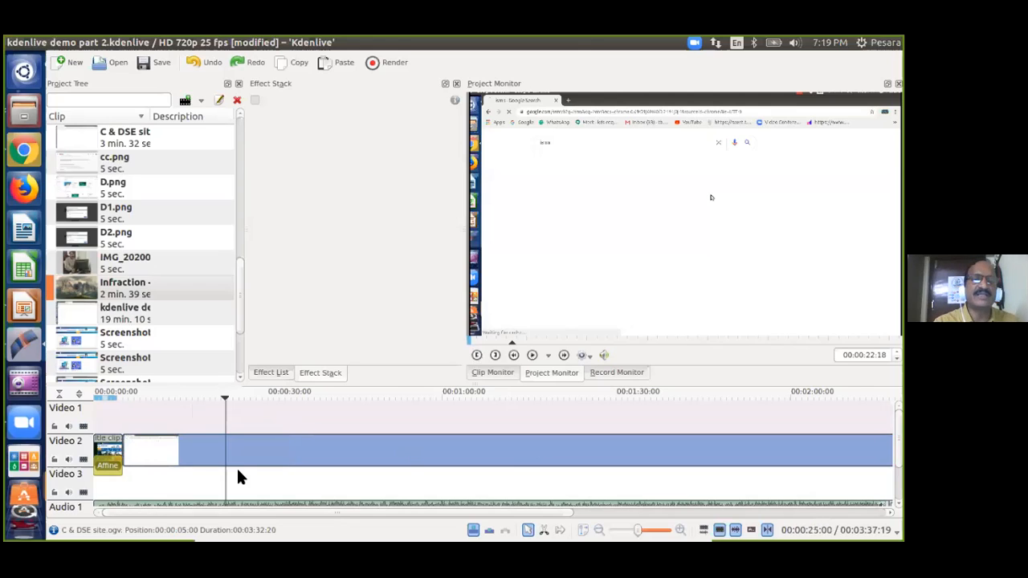
Re-split the site clip at 22 seconds with Shift+R, delete the opening piece, and nudge the rest left.
click(225, 449)
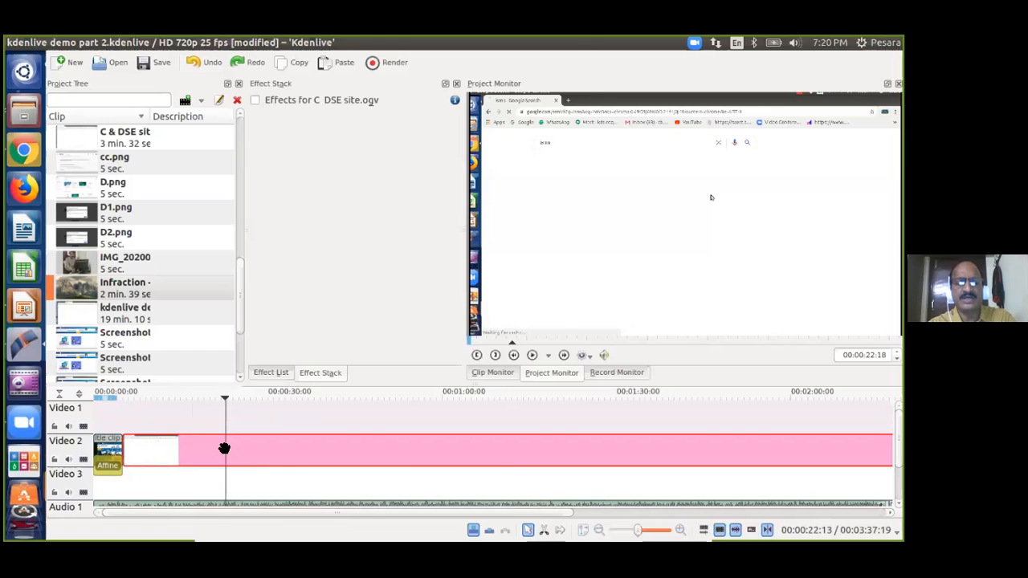
key(shift+r)
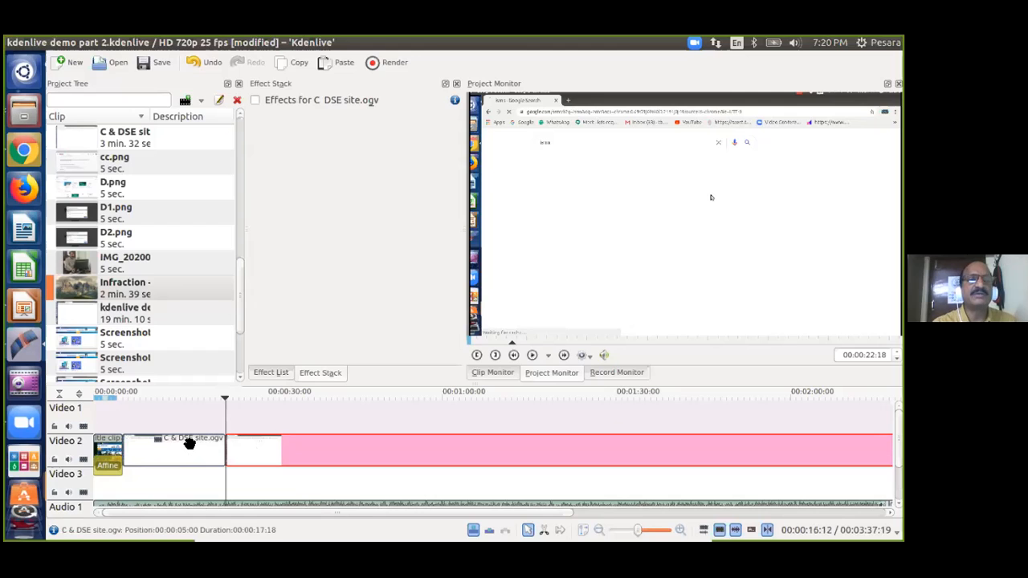
click(190, 443)
key(Delete)
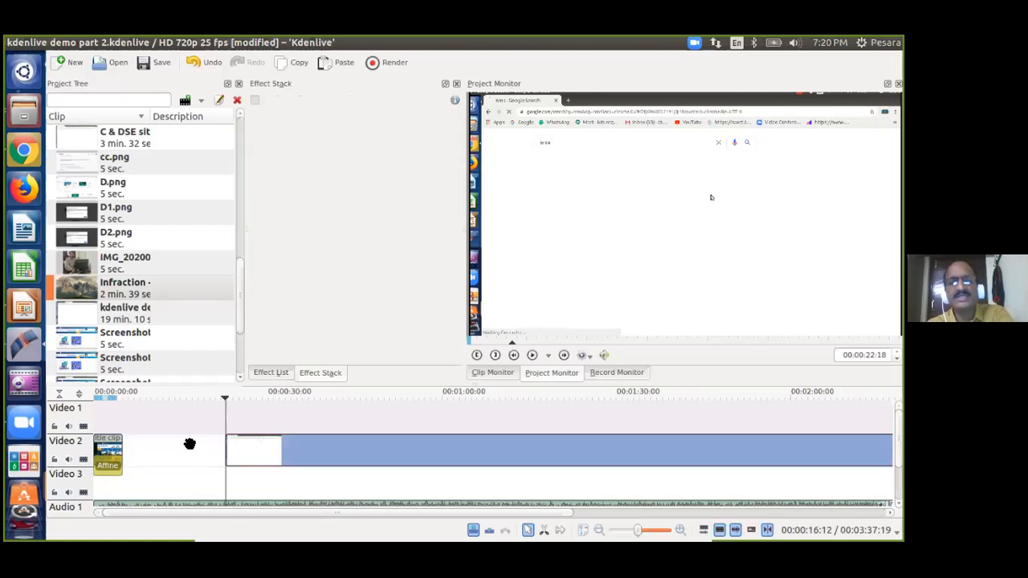
drag(507, 446, 288, 450)
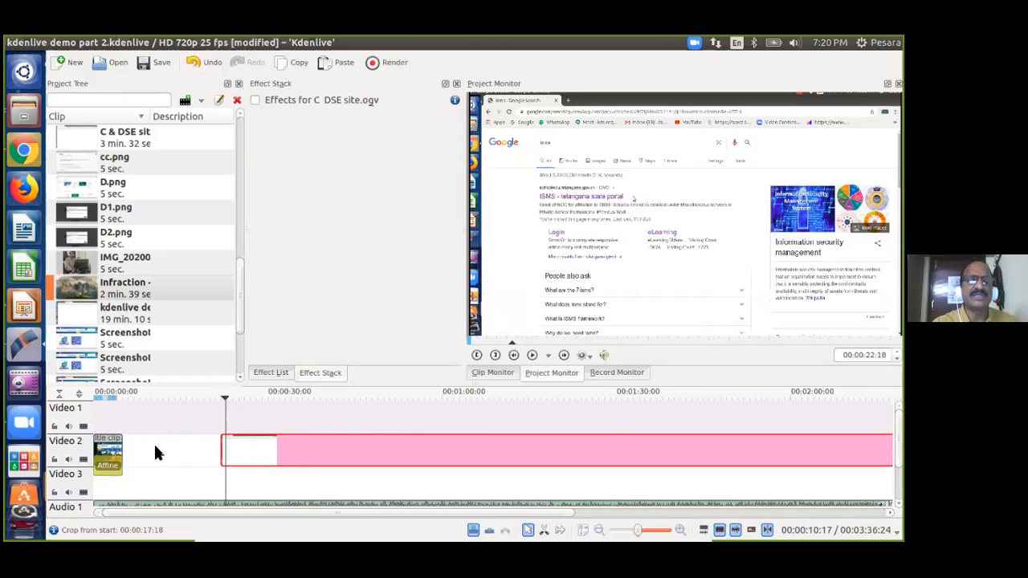
Remove the empty space on Video 2, save the project, and play it from the title.
right_click(157, 453)
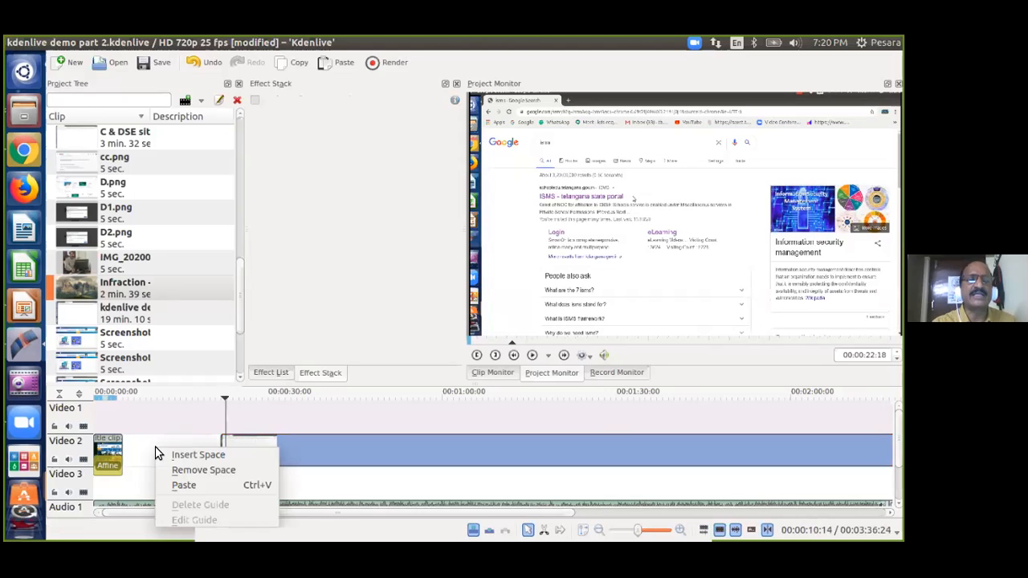
click(193, 471)
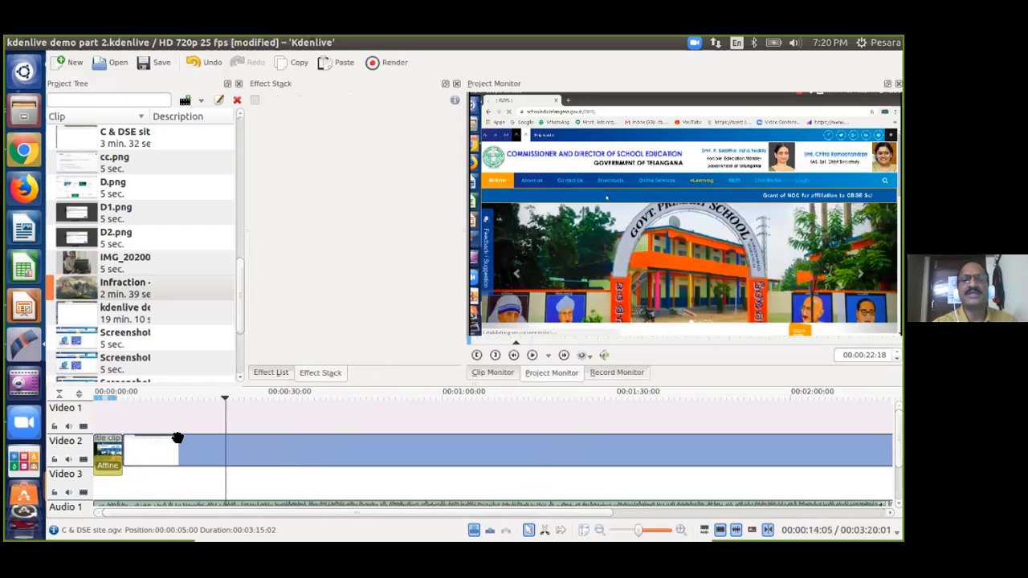
click(122, 430)
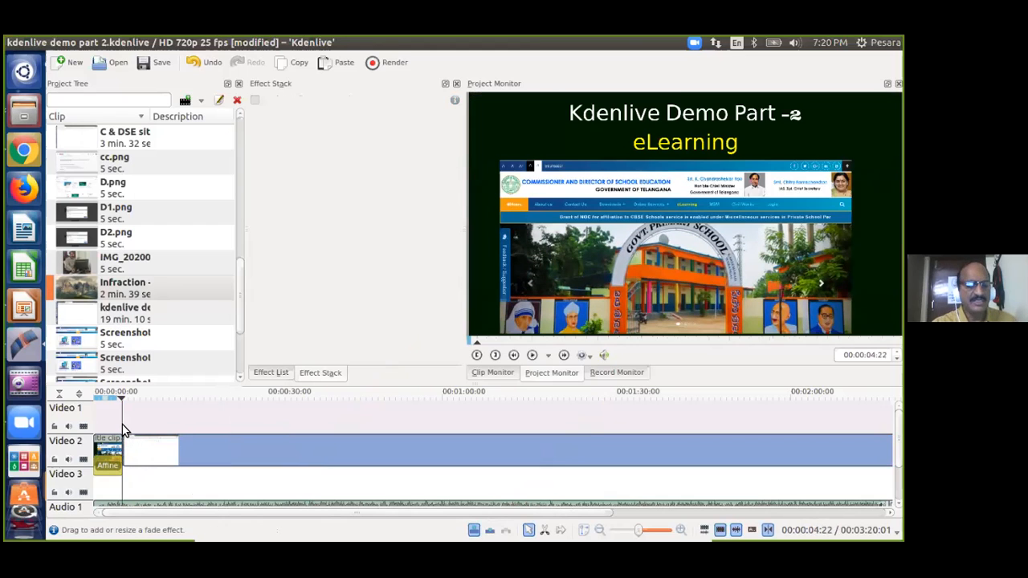
key(ctrl+s)
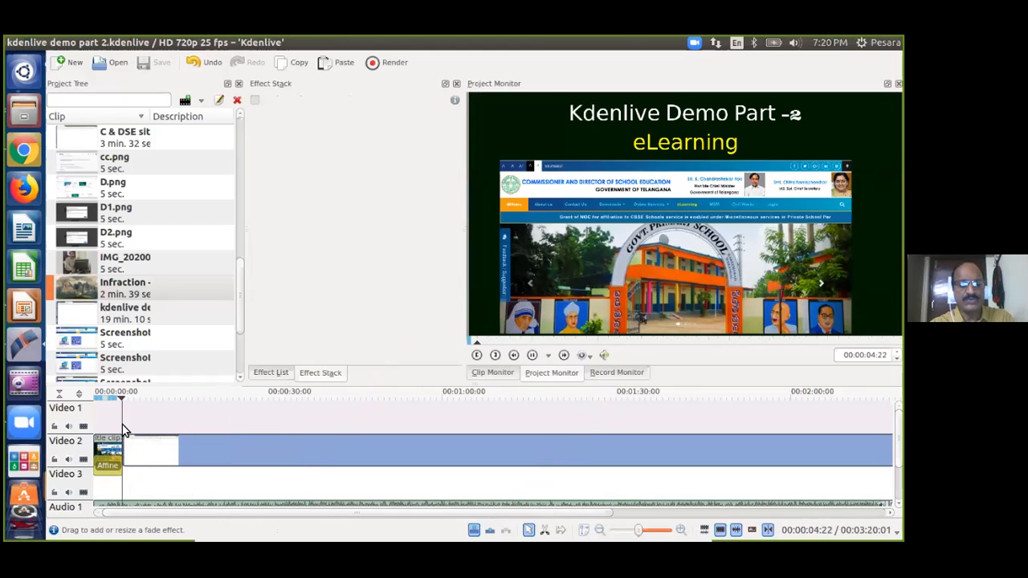
key(space)
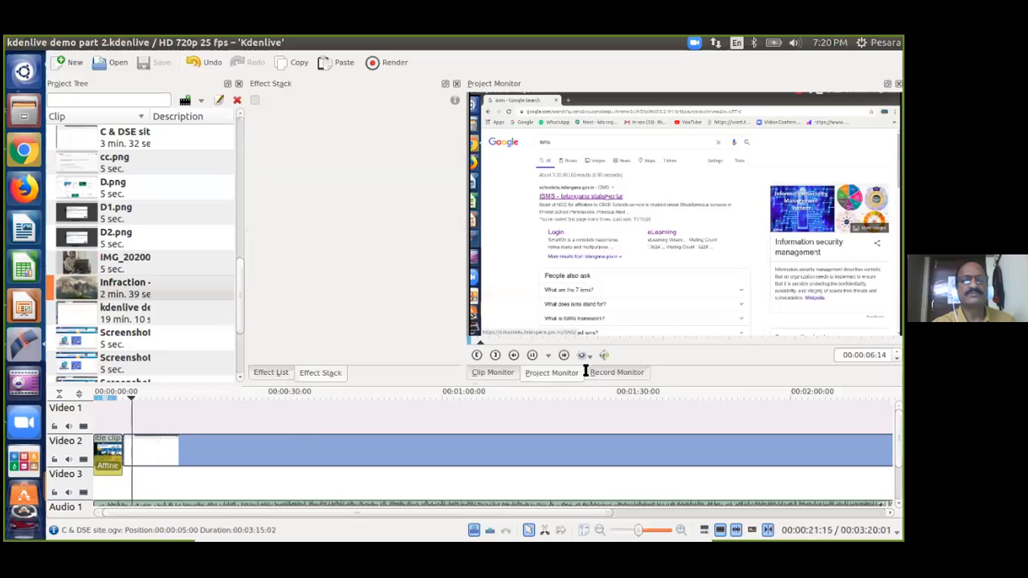
drag(898, 444, 898, 461)
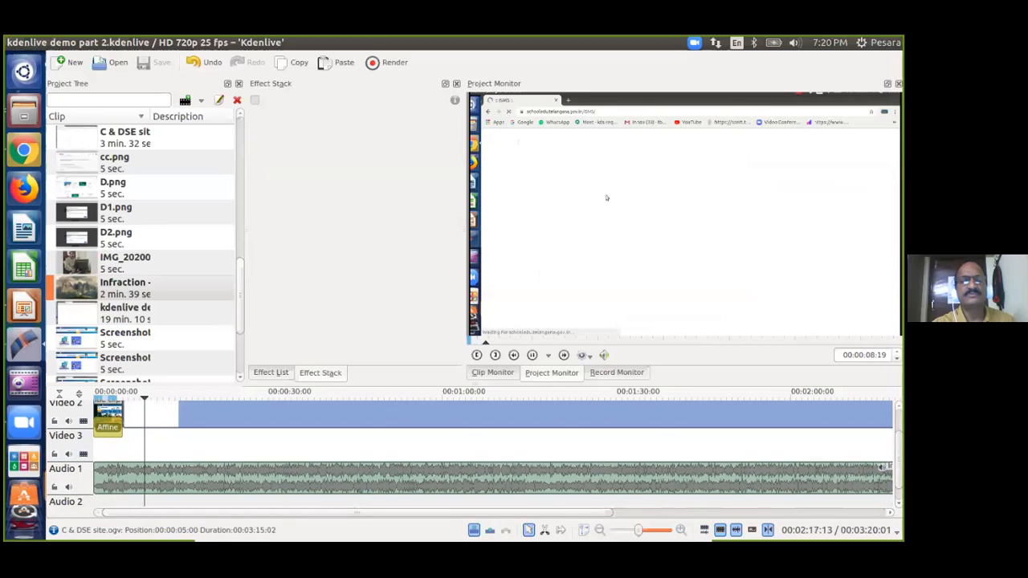
Mute the Audio 1 music, then seek through the timeline and toggle Video 2's visibility to review.
click(67, 487)
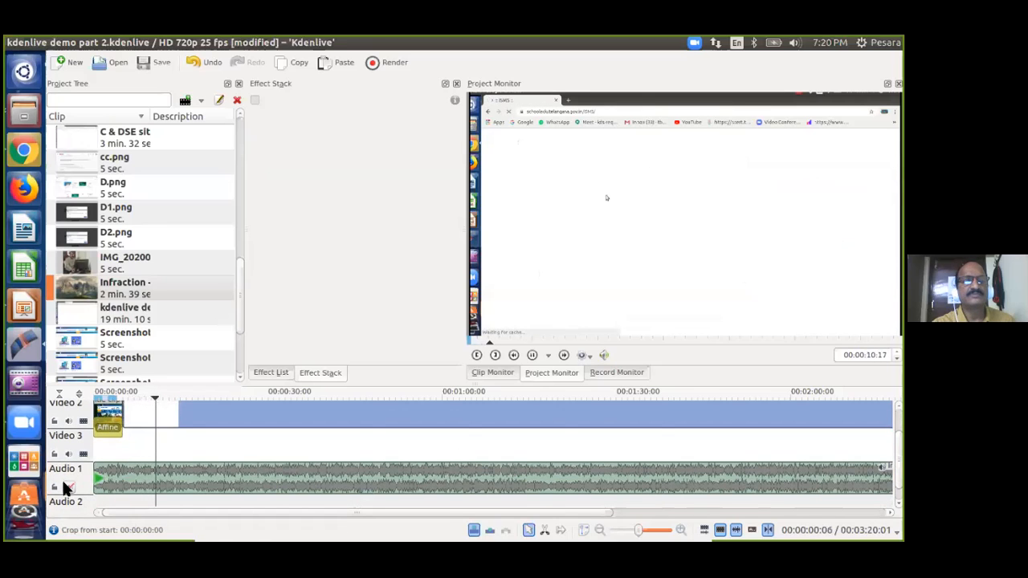
click(200, 429)
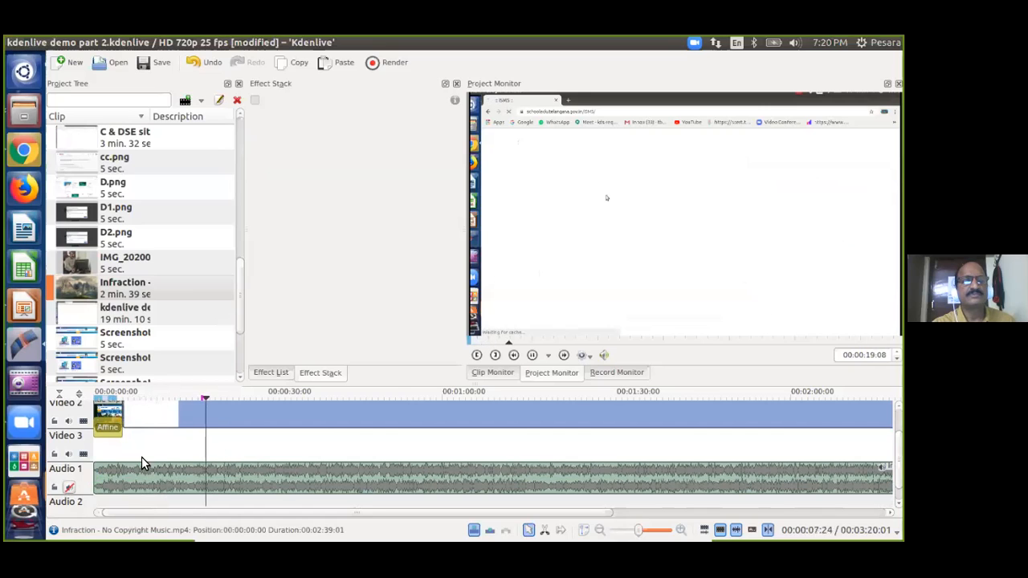
click(189, 439)
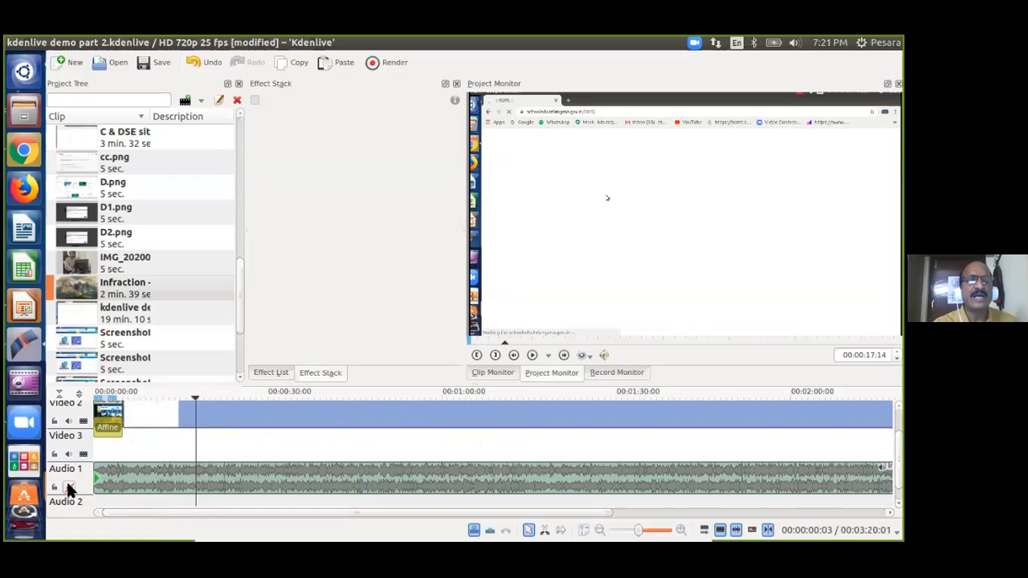
click(125, 448)
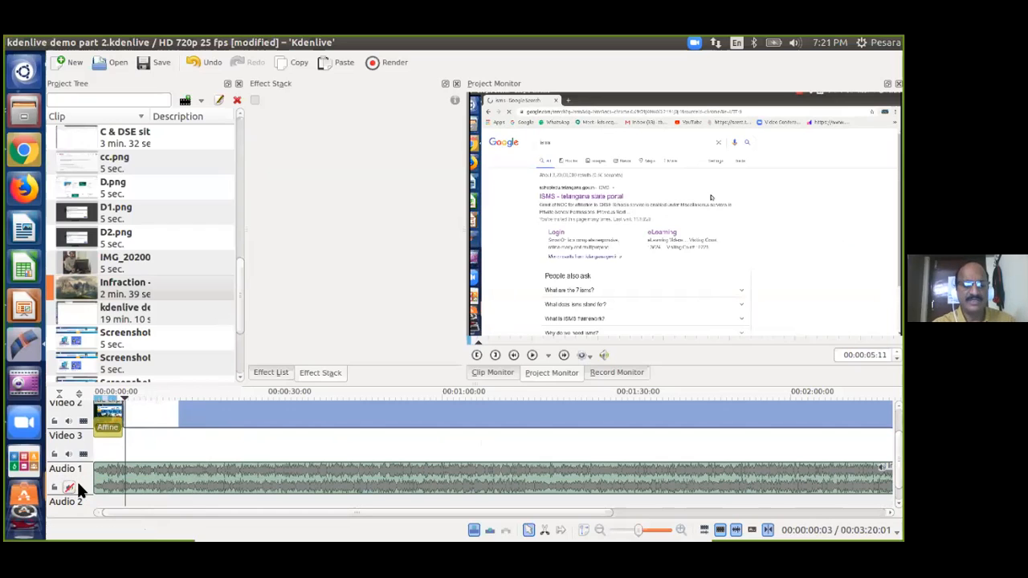
click(97, 479)
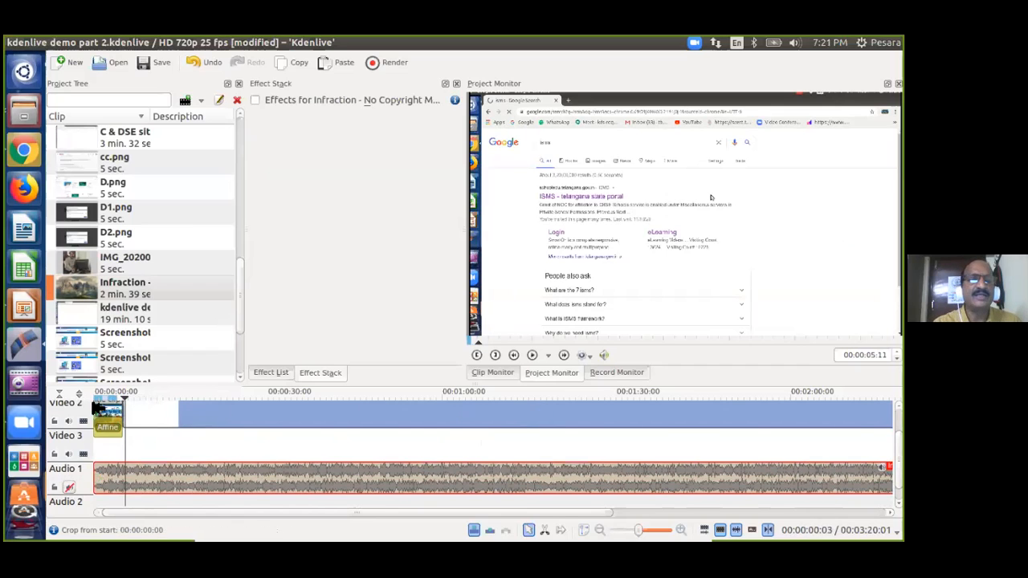
click(83, 422)
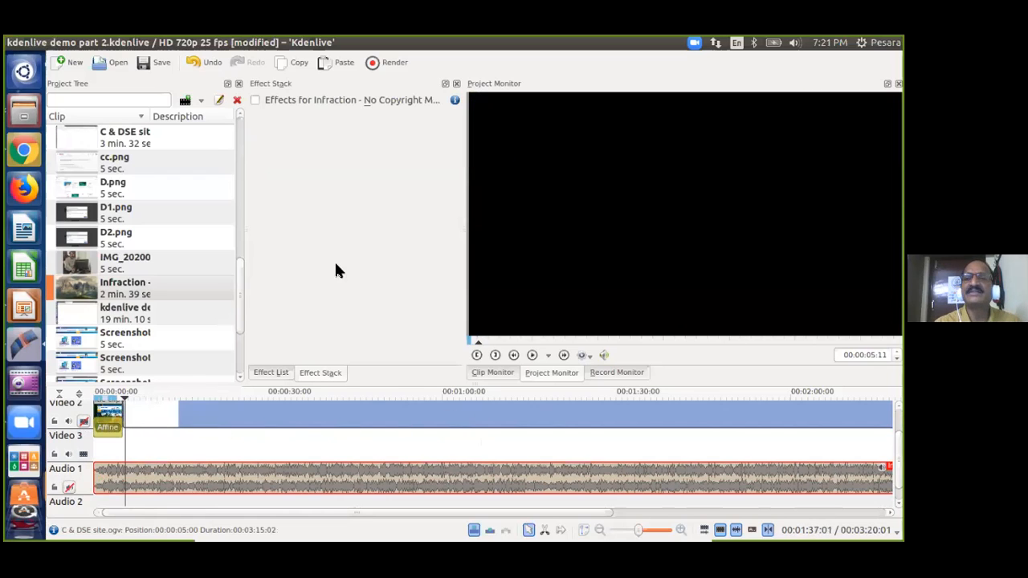
click(82, 421)
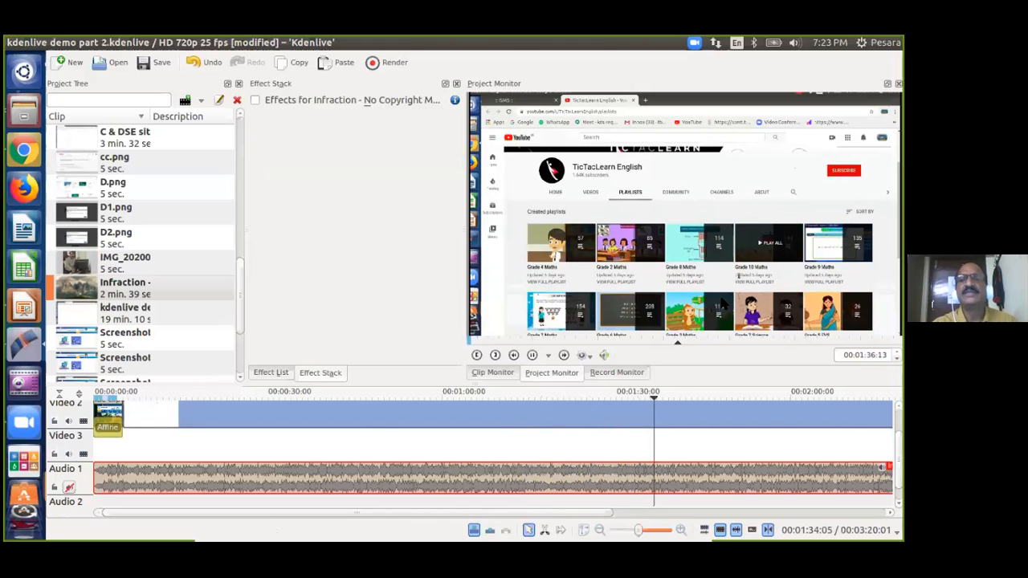
drag(577, 512, 715, 511)
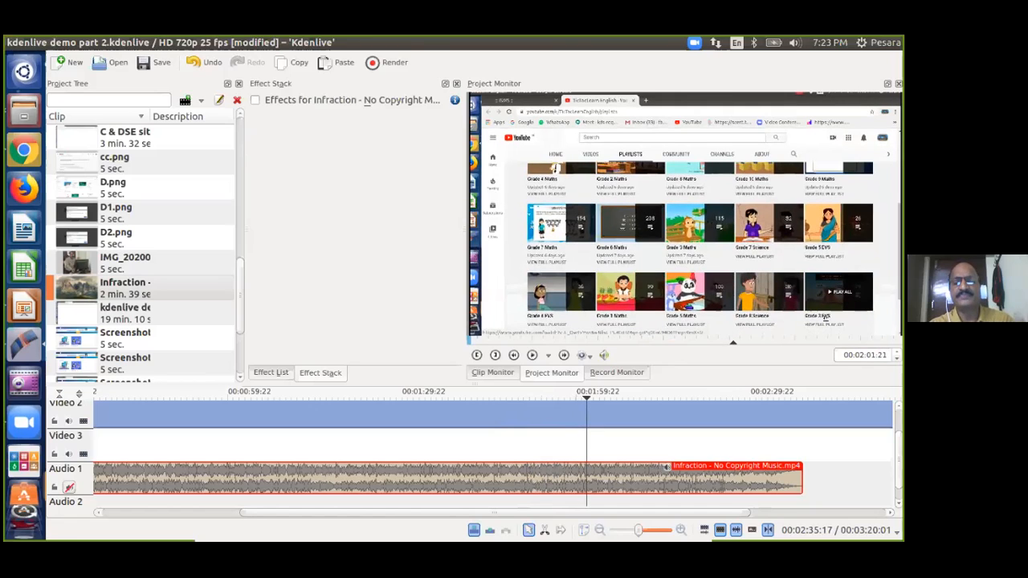
scroll(581, 455, up, 2)
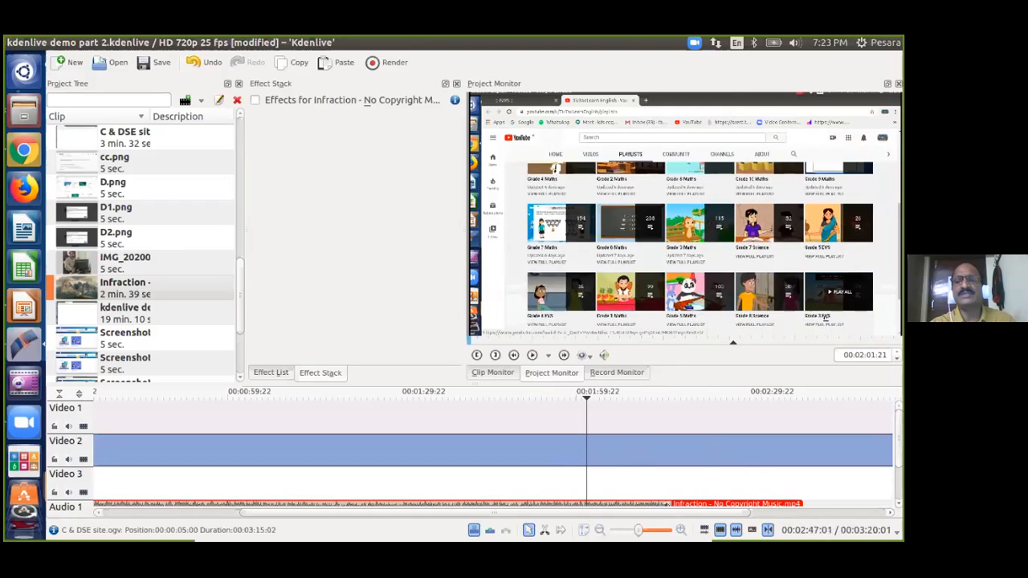
Split the site clip at the playhead and delete the pink clip after it.
click(585, 446)
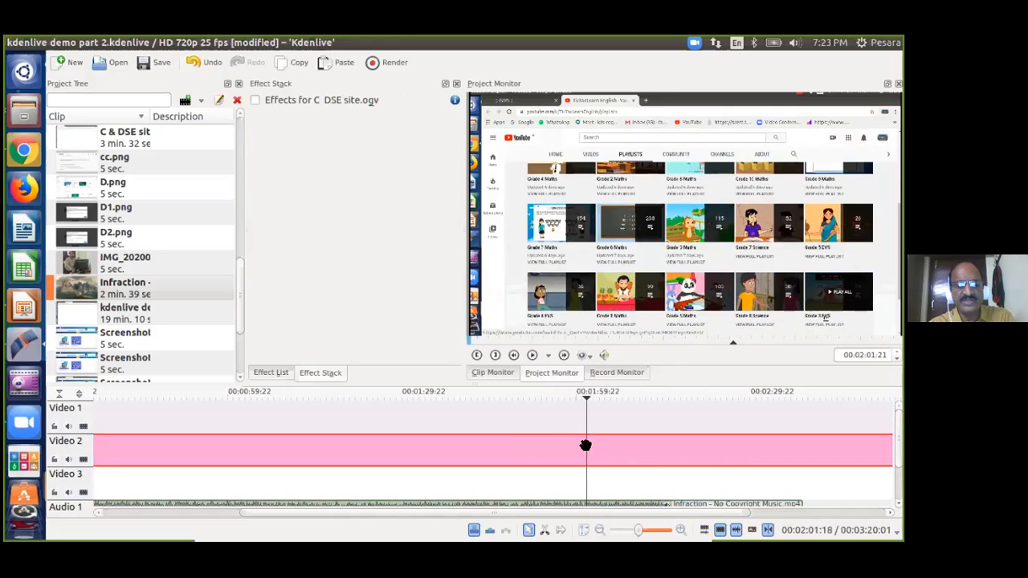
key(shift+r)
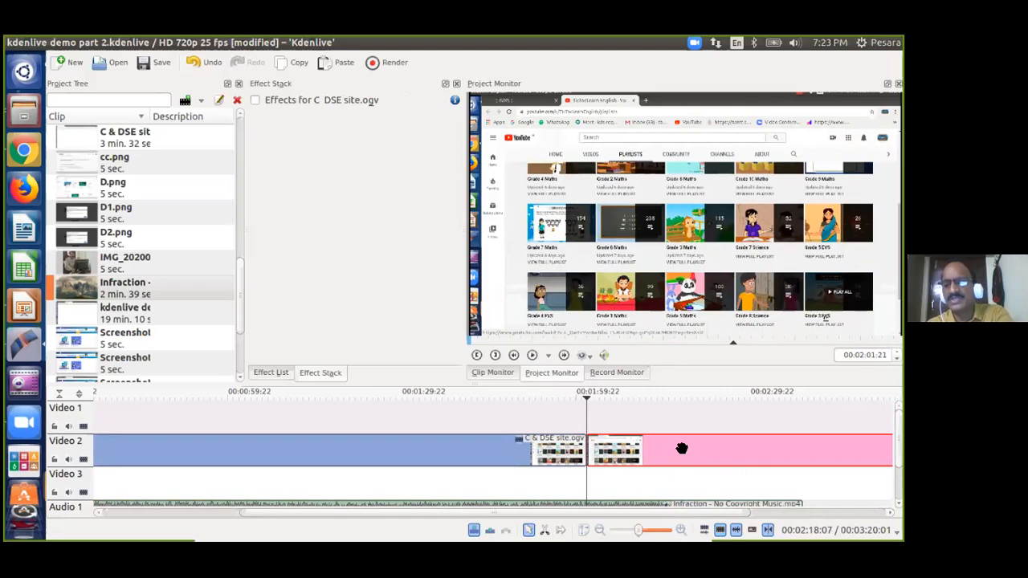
key(Delete)
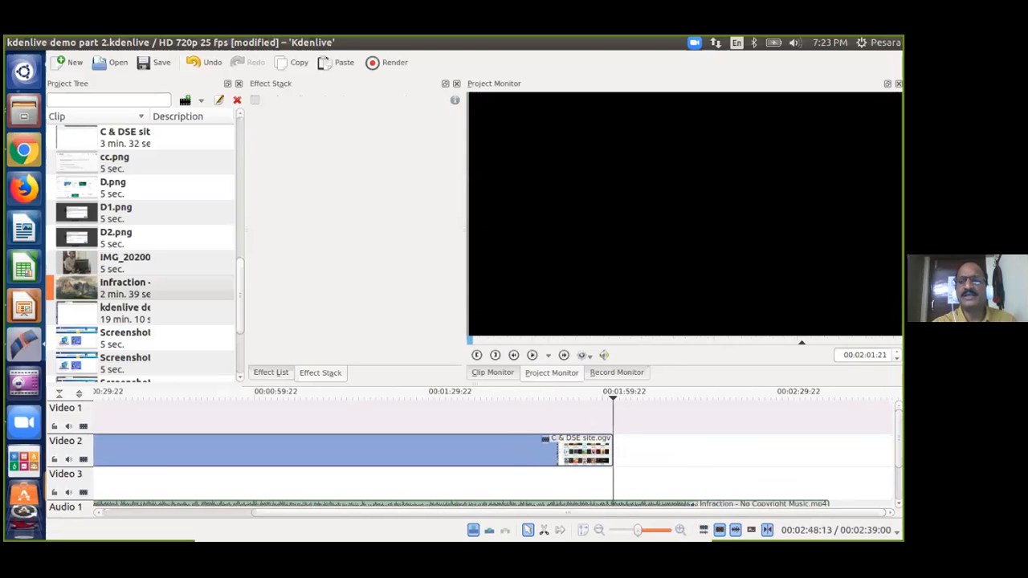
Cut the Infraction music at the playhead and delete its tail so it ends with the video.
scroll(474, 458, down, 2)
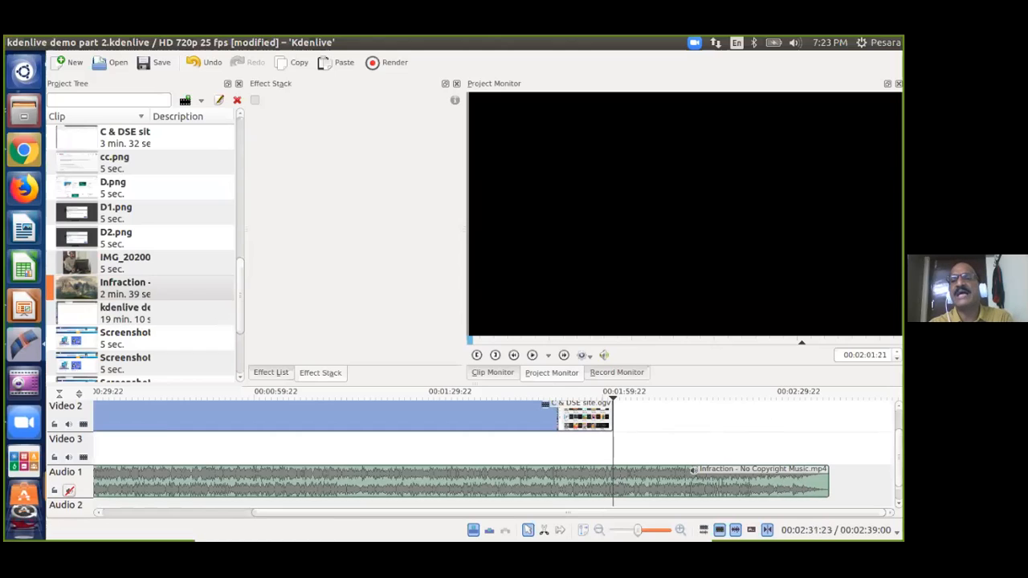
click(610, 484)
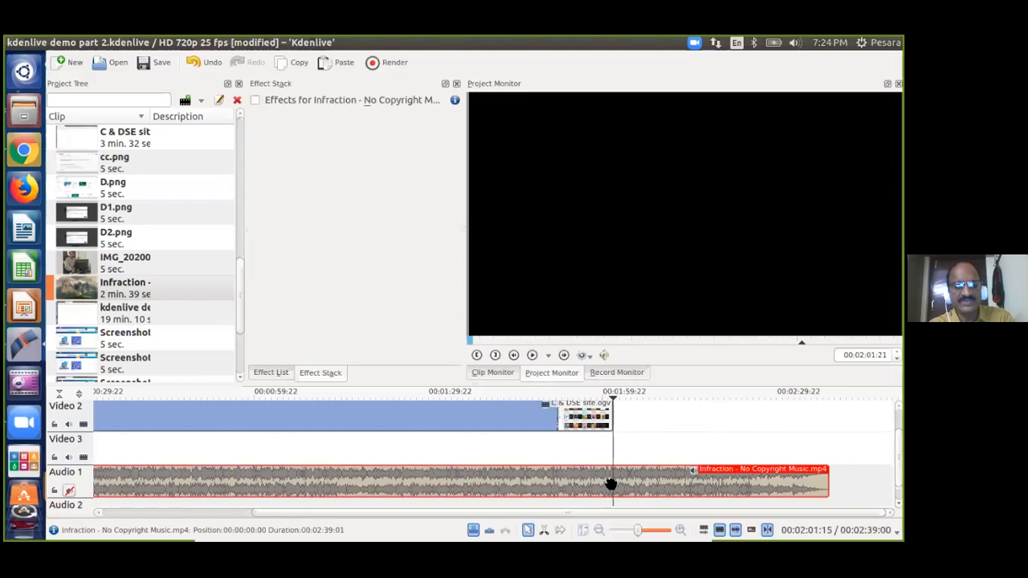
key(shift+r)
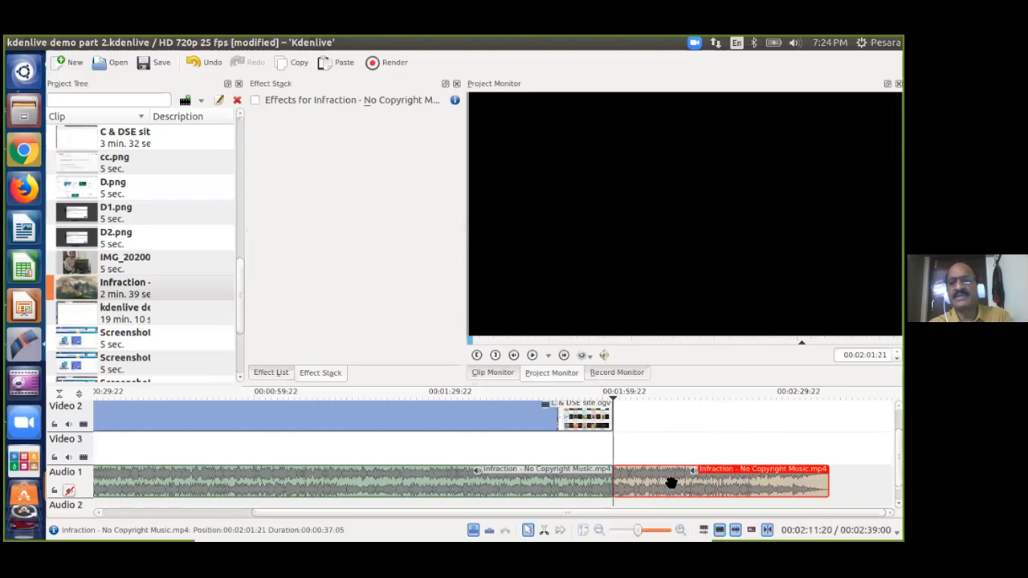
key(Delete)
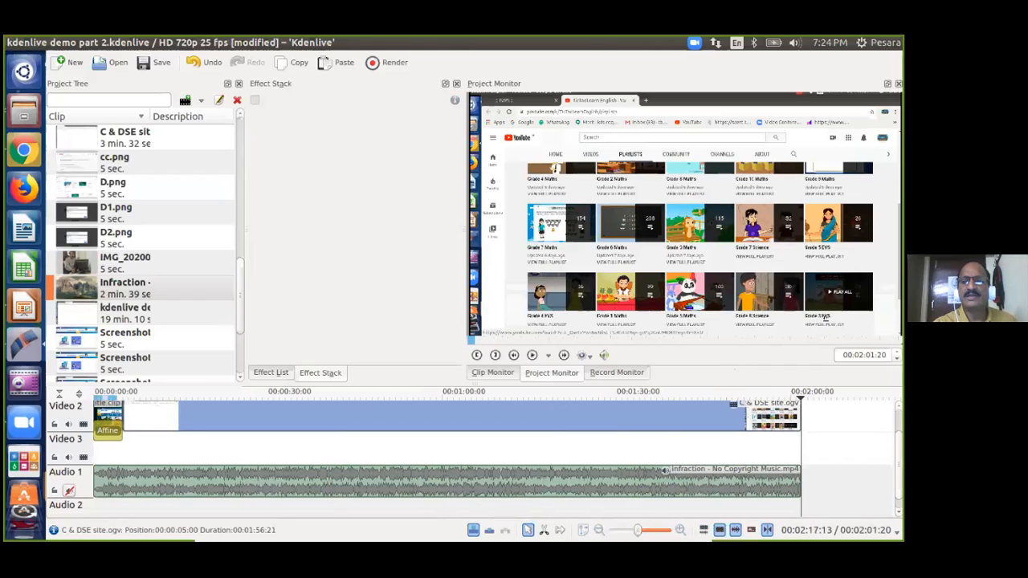
Move the playhead near the project start and open the Add Clip dropdown list.
scroll(474, 458, up, 1)
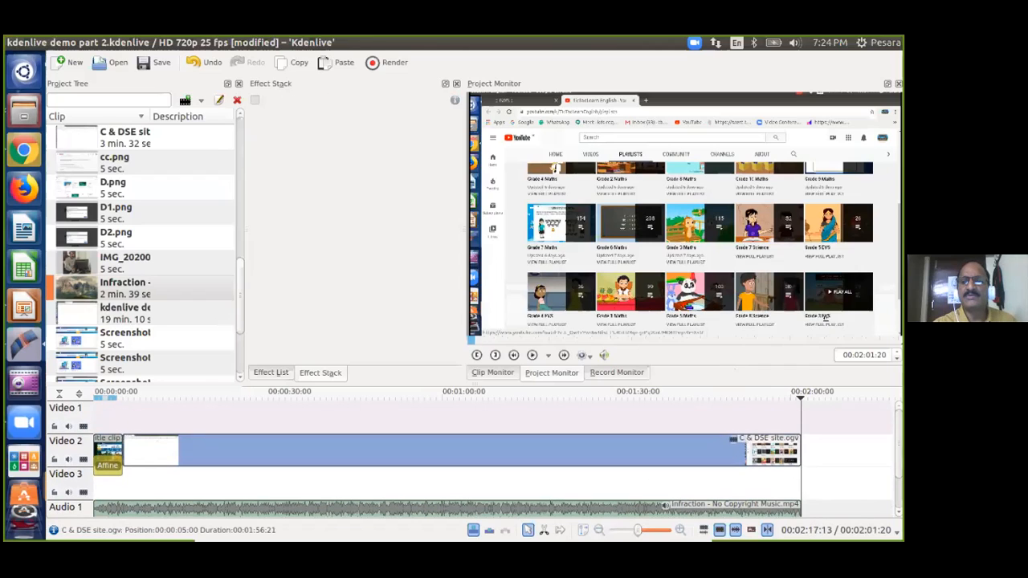
click(130, 419)
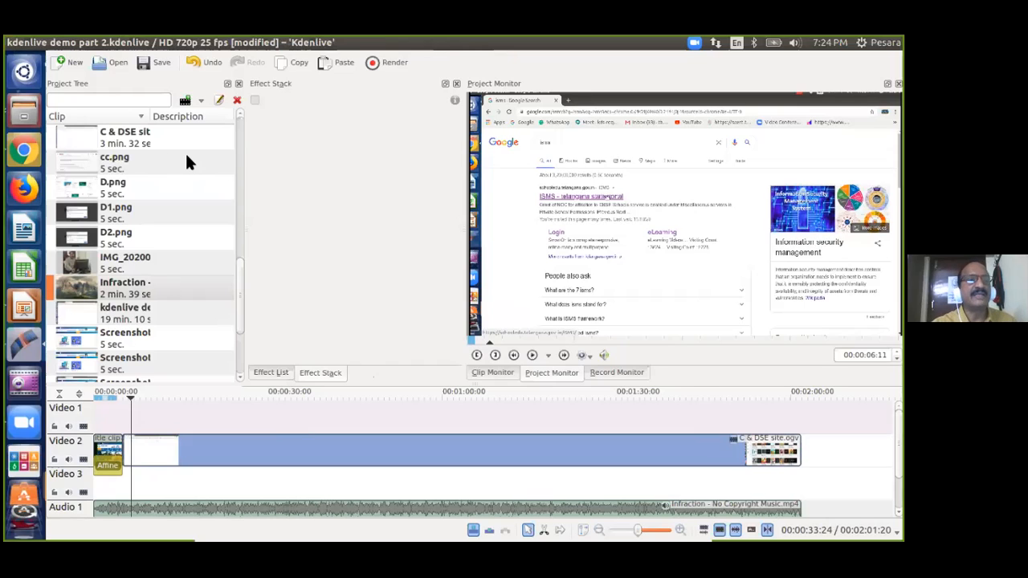
click(201, 101)
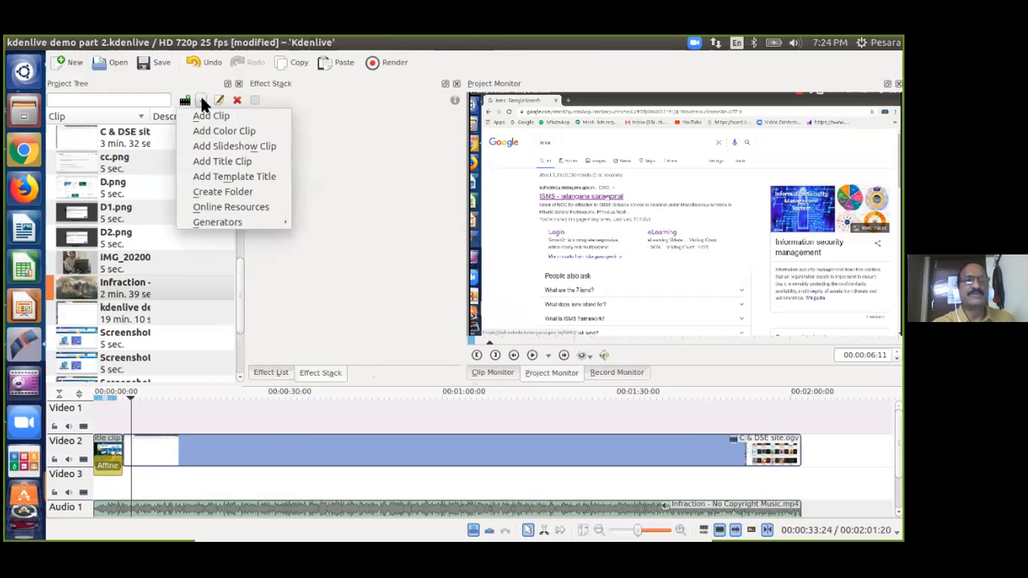
Start a new title clip and set its background opacity to 0.
click(231, 165)
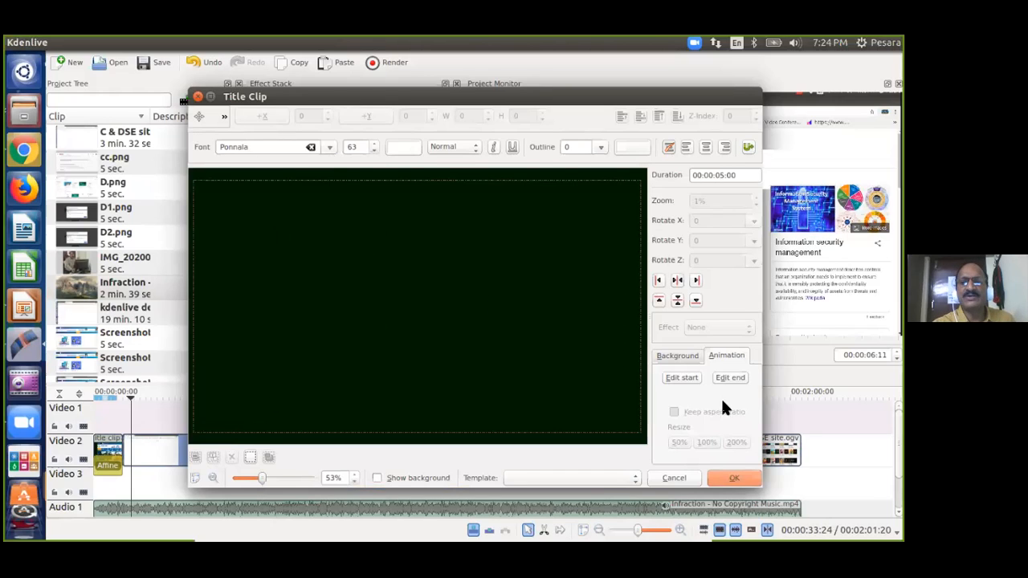
click(677, 355)
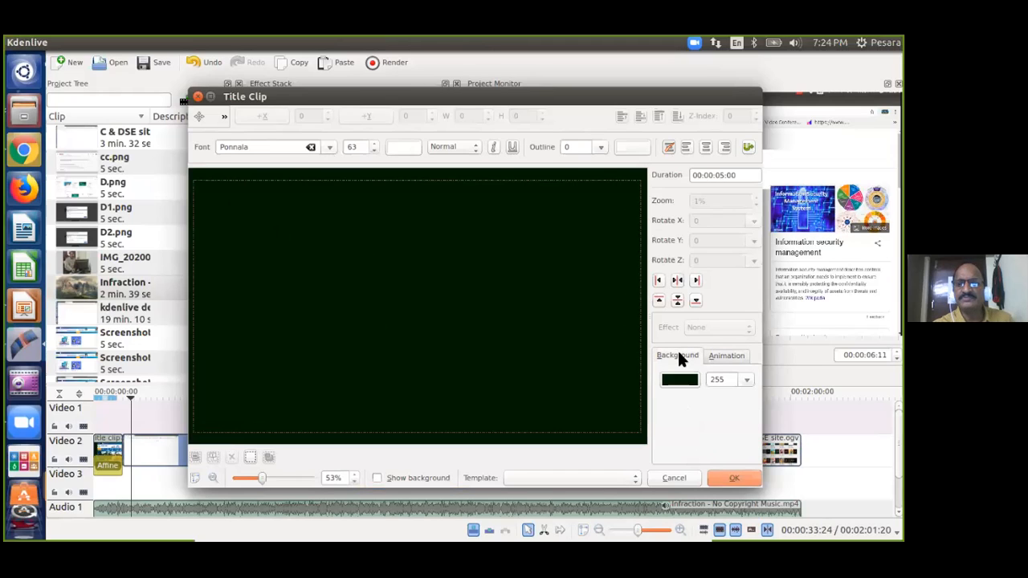
click(746, 379)
drag(453, 401, 319, 397)
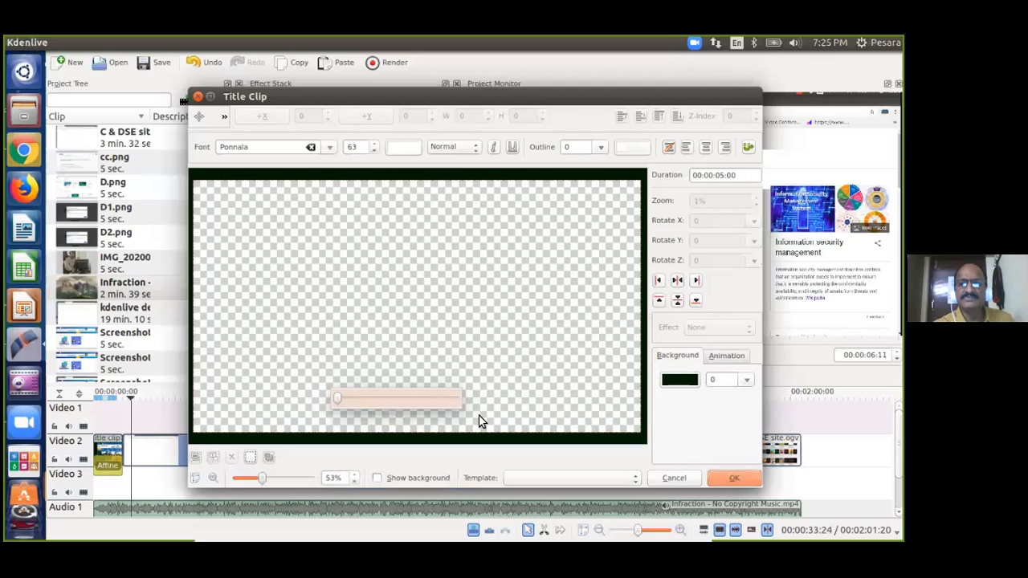
click(486, 308)
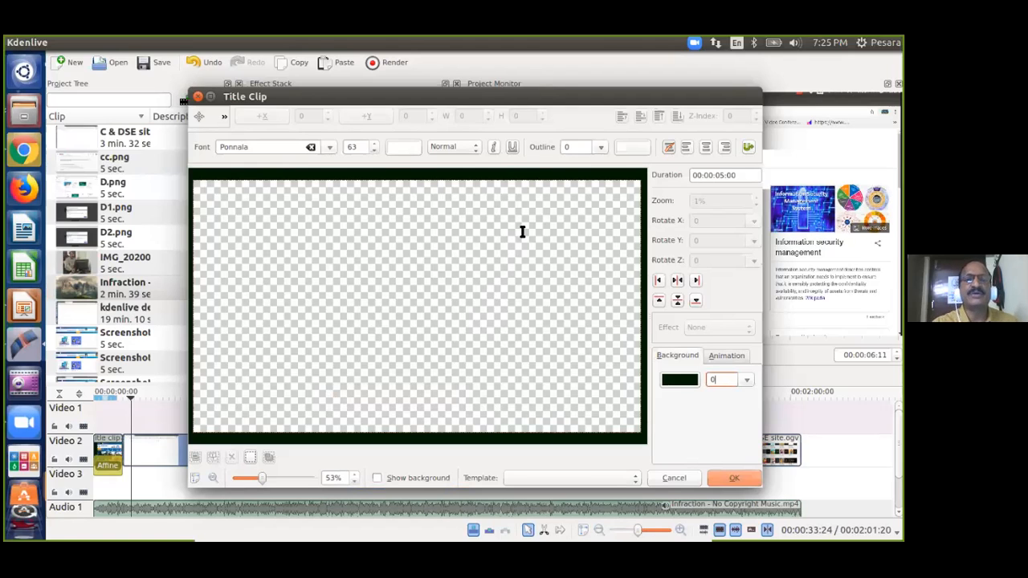
Add the text 'Kdenlive', centre it on the canvas, and add the title to the project.
click(225, 117)
click(256, 131)
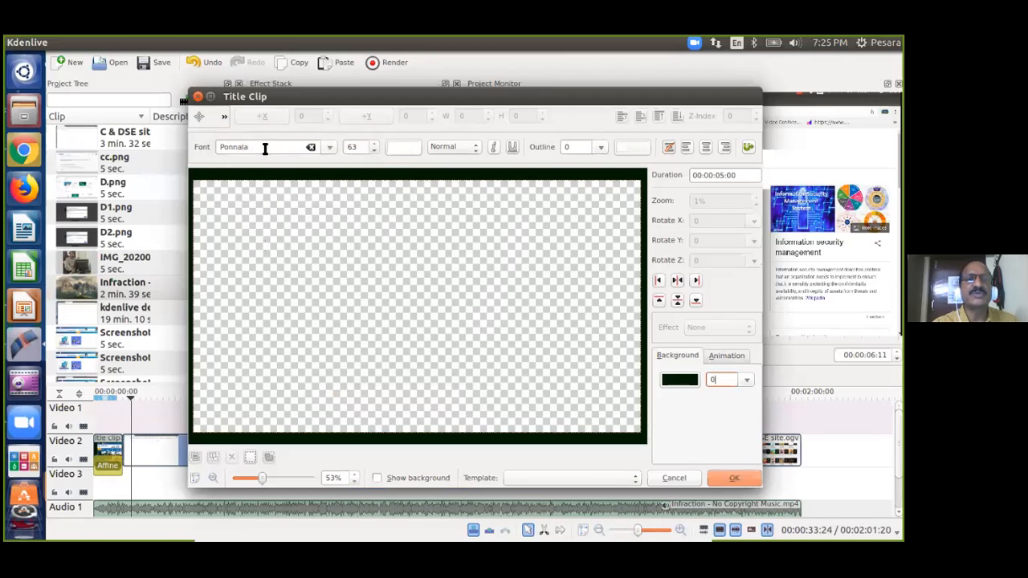
click(258, 288)
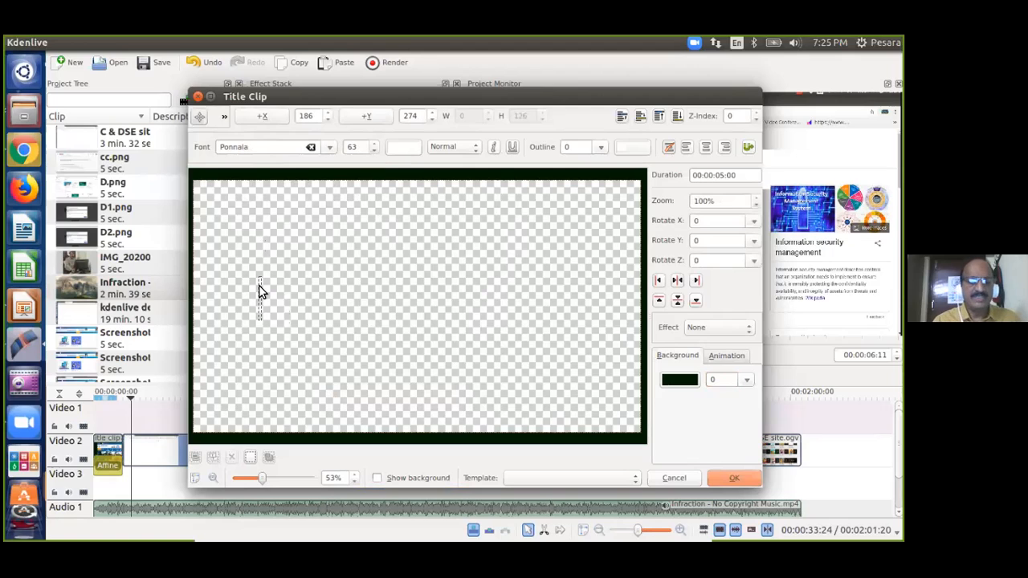
text(Project)
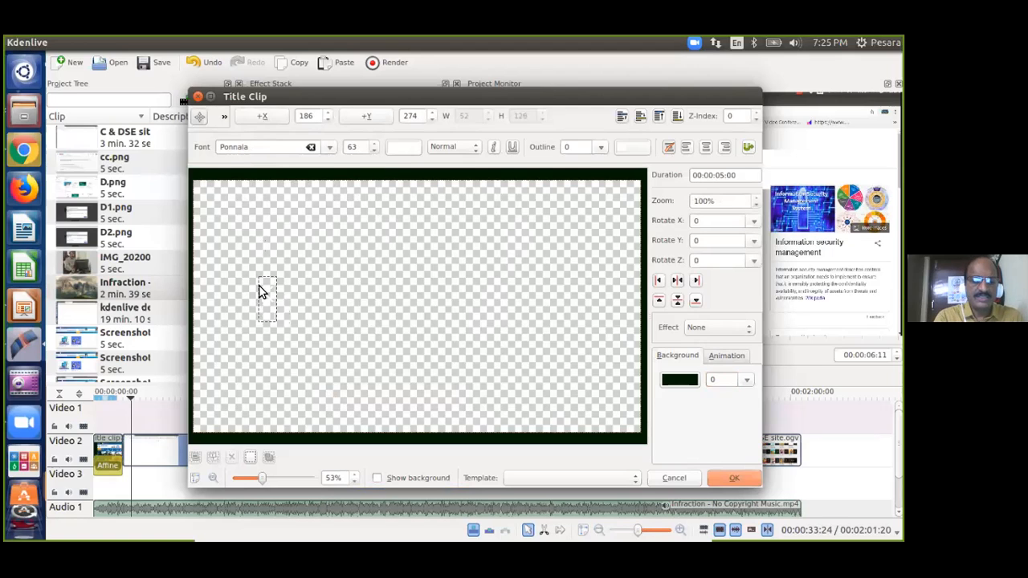
text(ive)
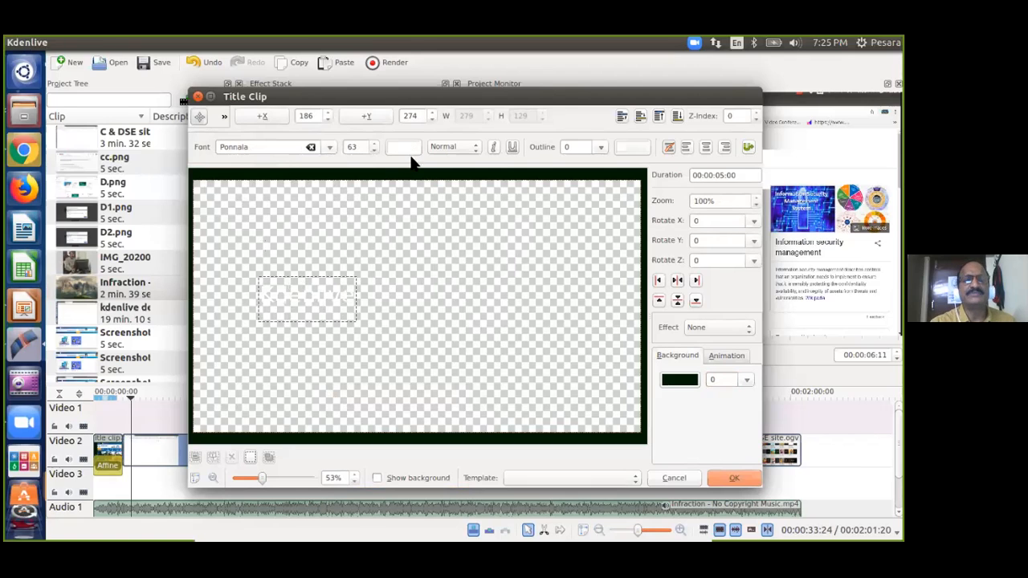
click(430, 312)
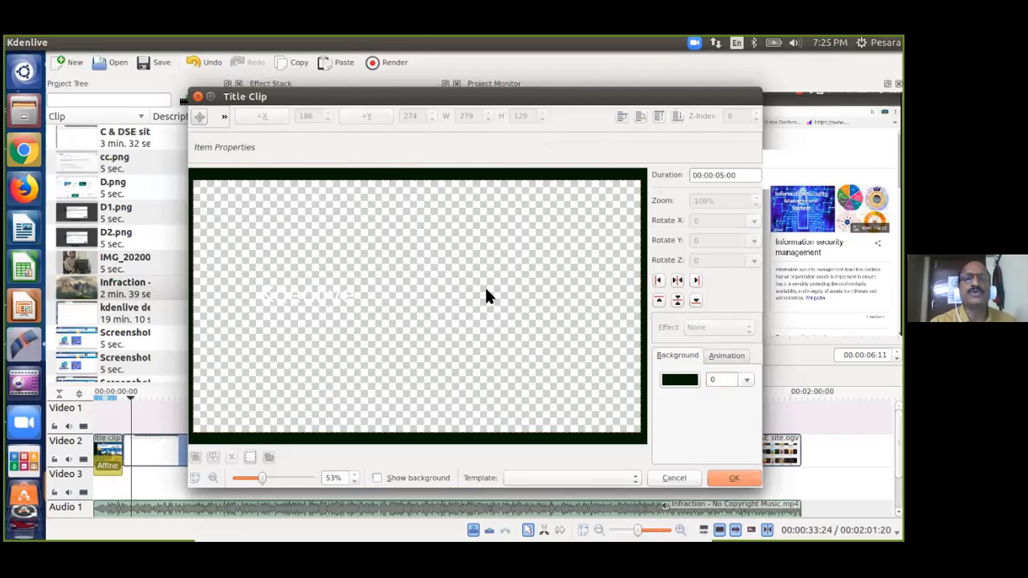
drag(319, 290, 423, 290)
click(460, 237)
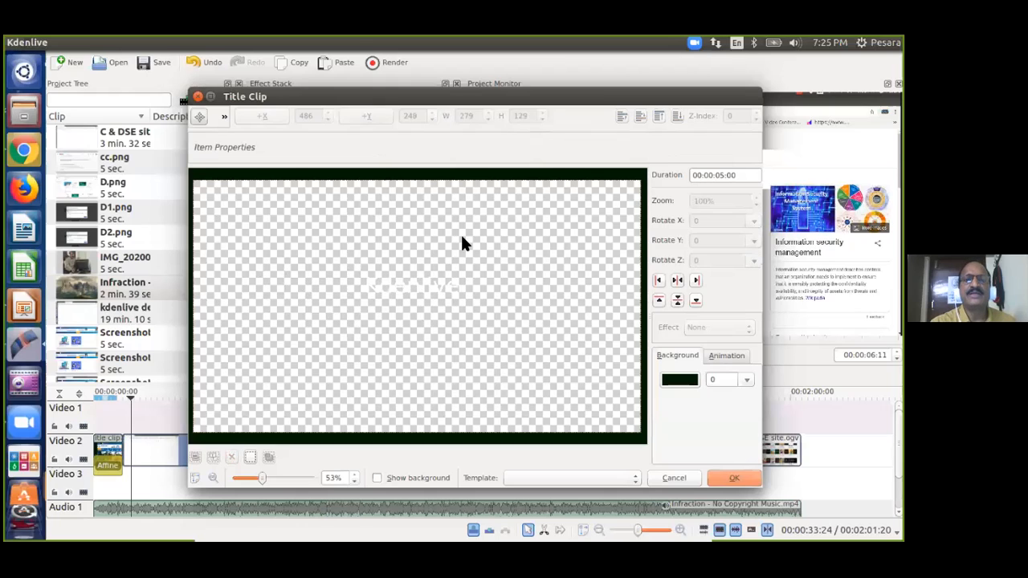
click(433, 288)
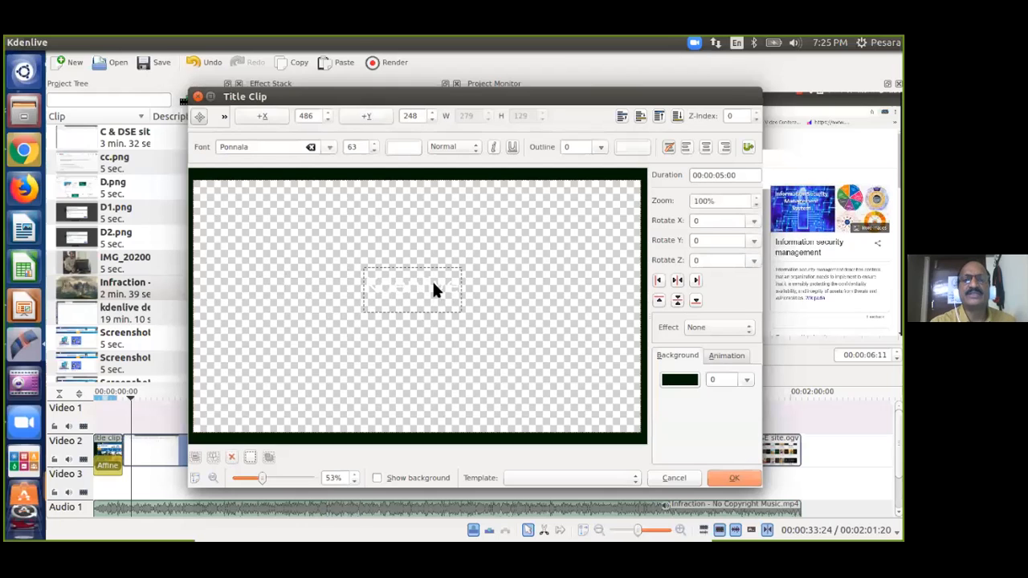
click(737, 479)
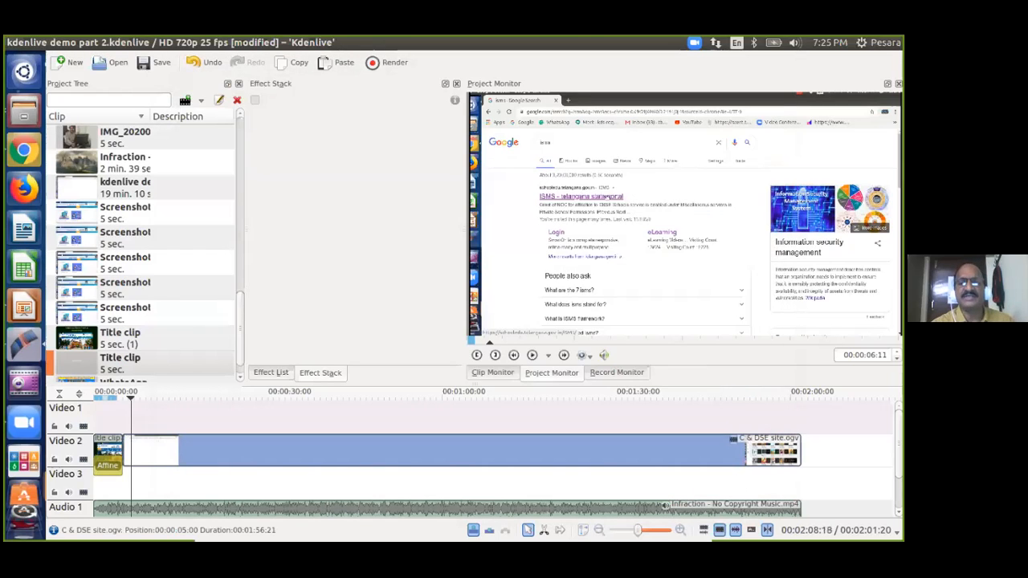
Drag the new Kdenlive title onto Video 2 right after C & DSE site.ogv, then view its options.
click(77, 370)
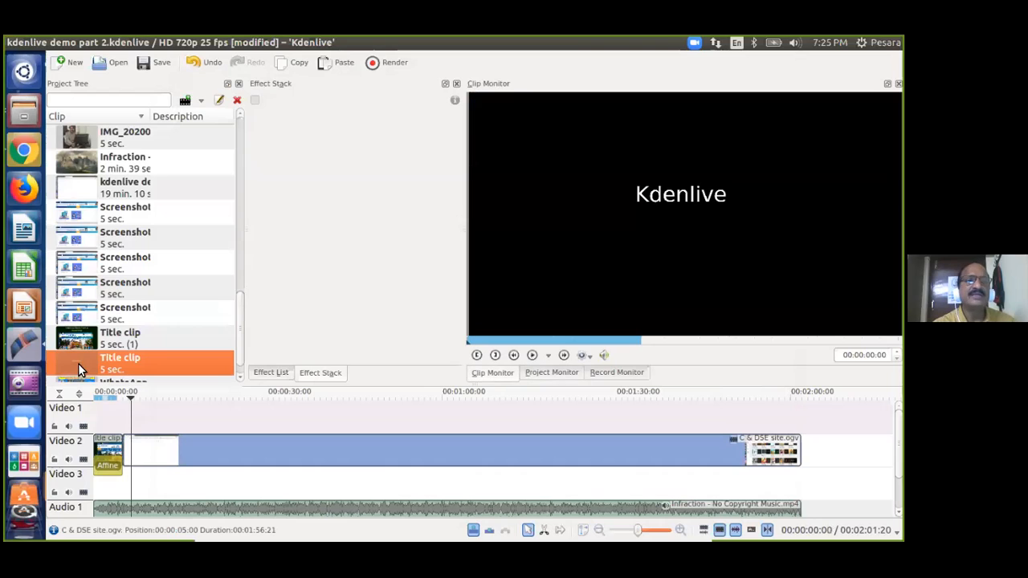
drag(67, 353, 815, 449)
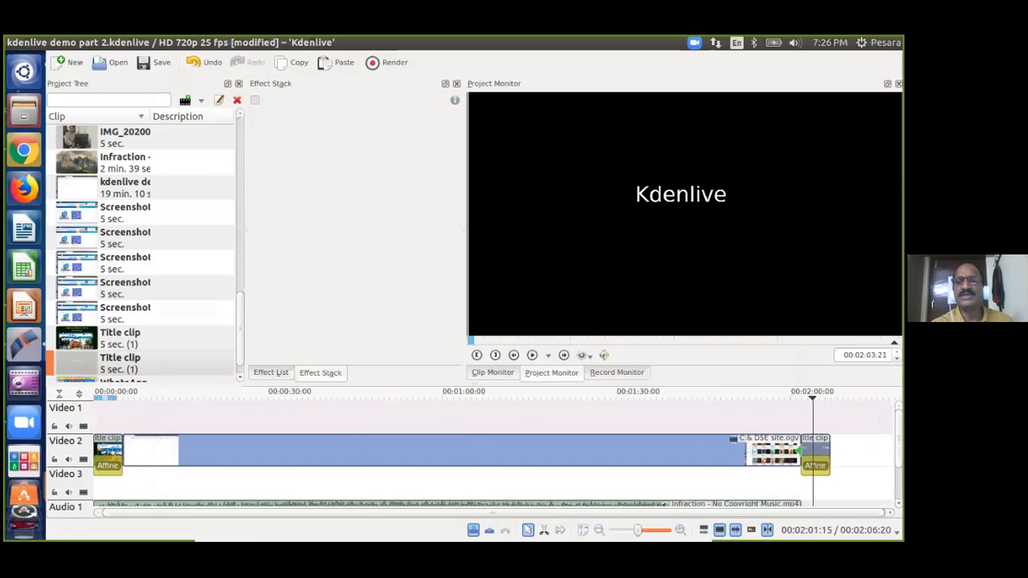
right_click(79, 359)
click(220, 406)
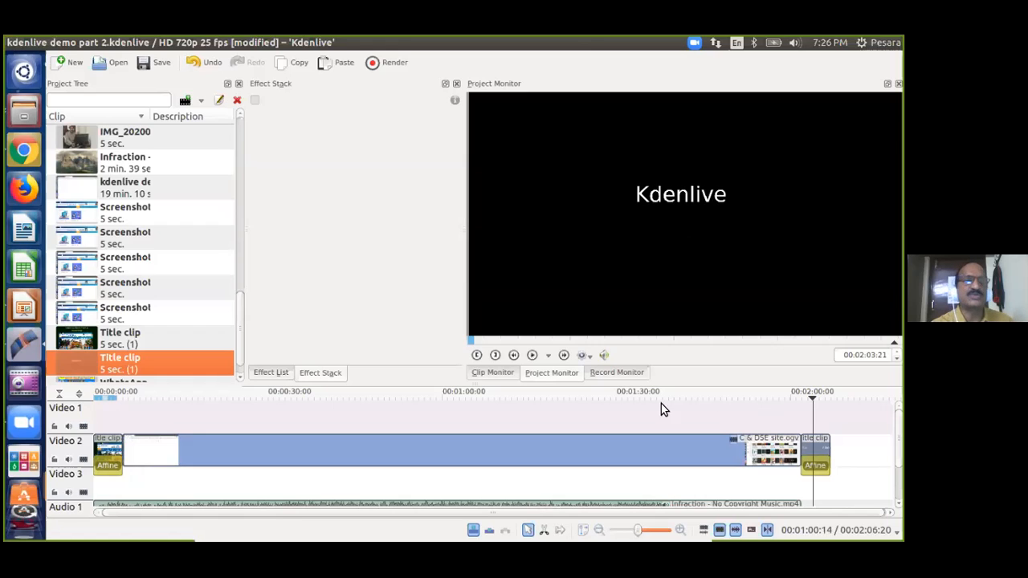
right_click(71, 364)
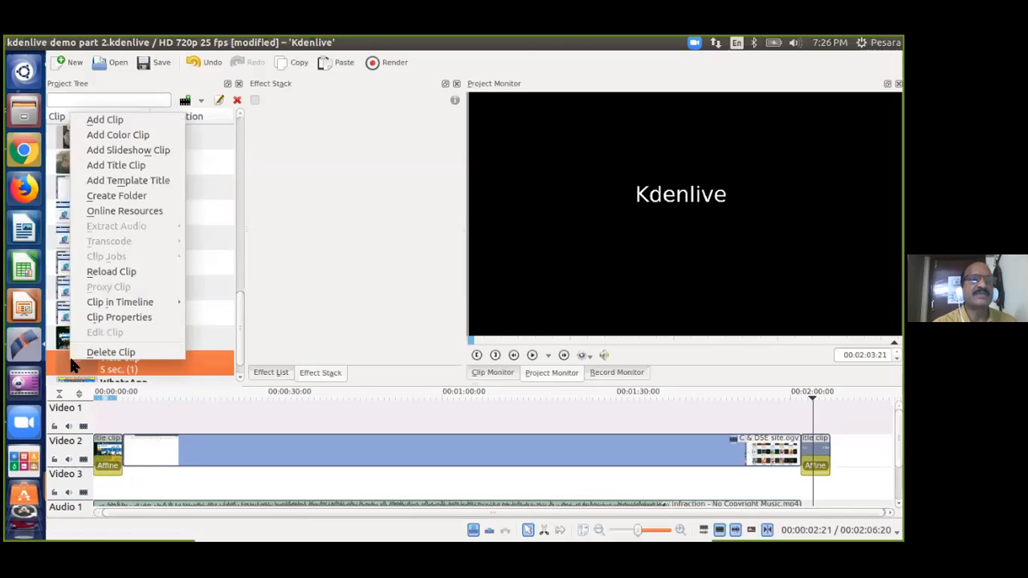
click(120, 318)
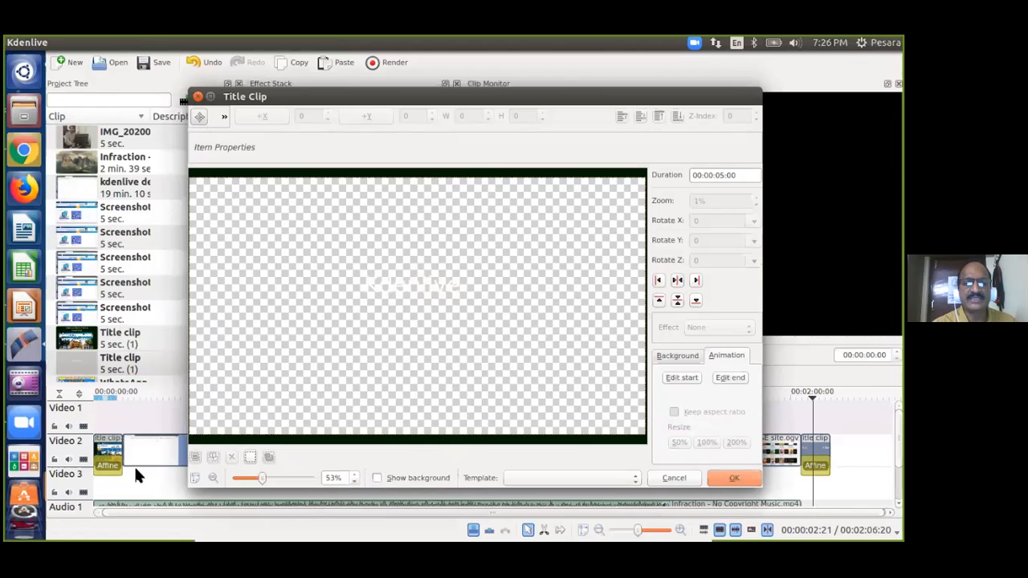
click(428, 477)
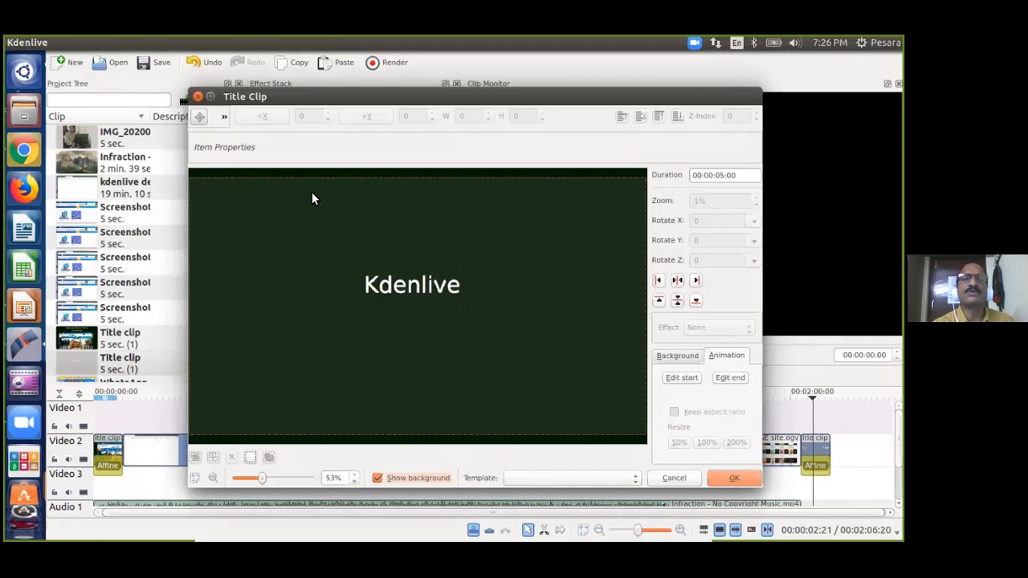
click(728, 473)
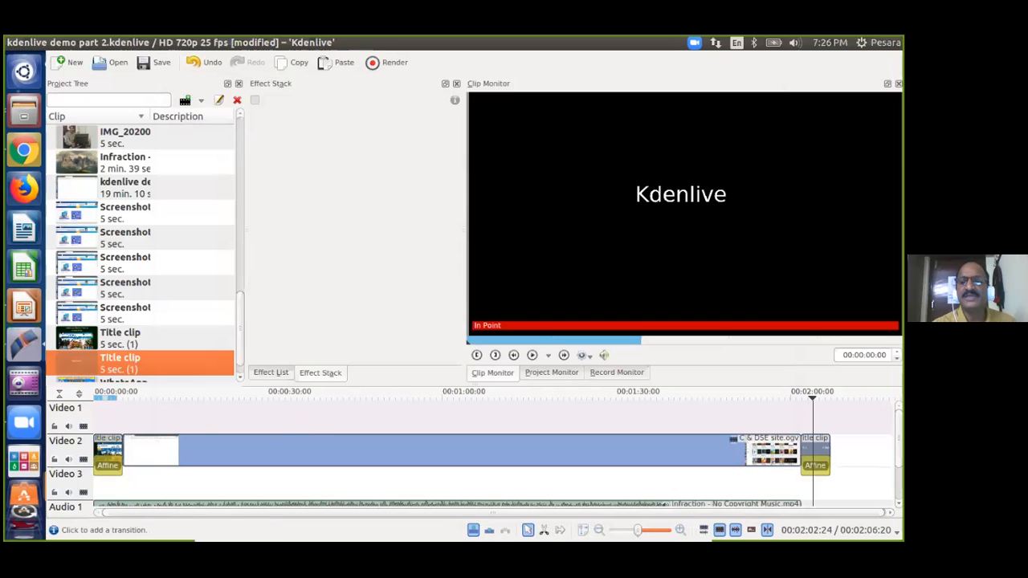
Place the Kdenlive title clip on Video 1 near 00:00:07, over the site recording.
drag(820, 450, 98, 416)
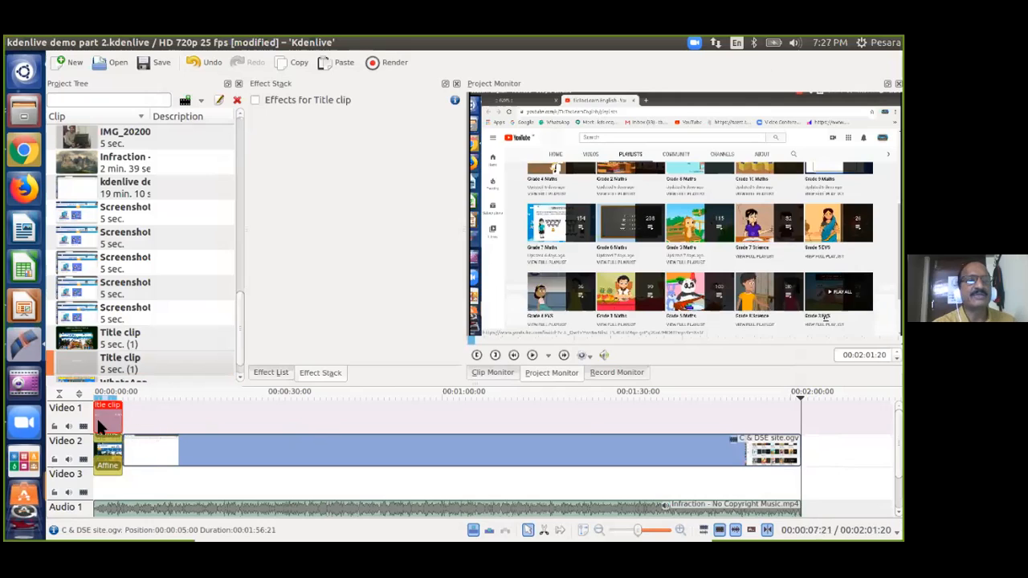
drag(110, 409, 108, 448)
drag(84, 355, 138, 409)
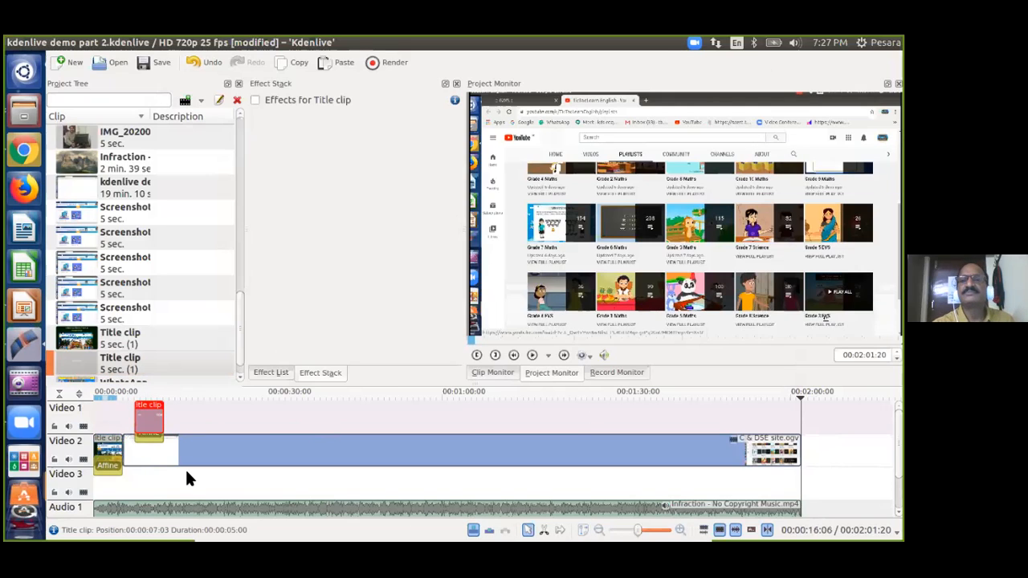
drag(147, 414, 135, 417)
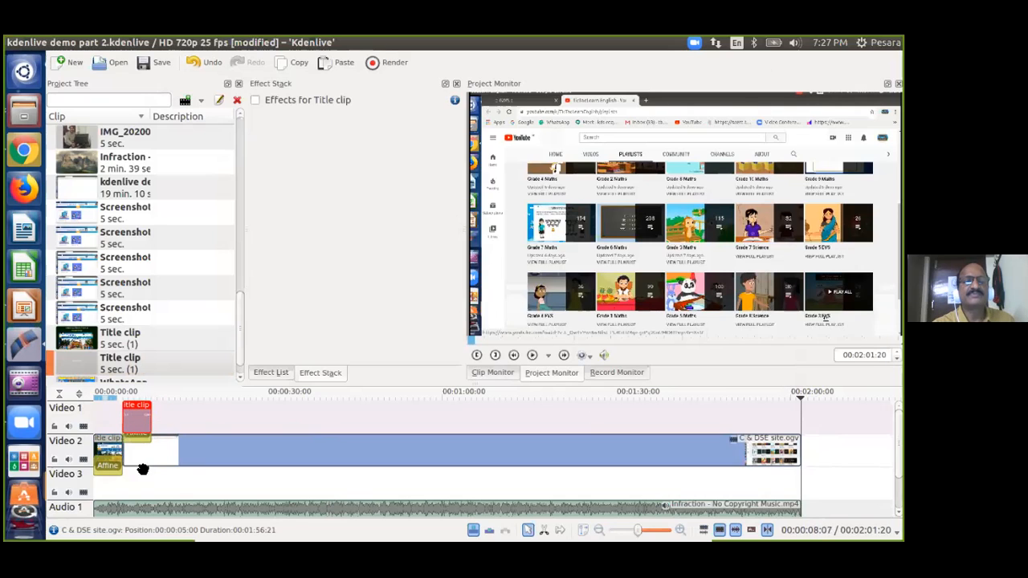
Save the project and play the timeline from the start to preview the title.
click(104, 412)
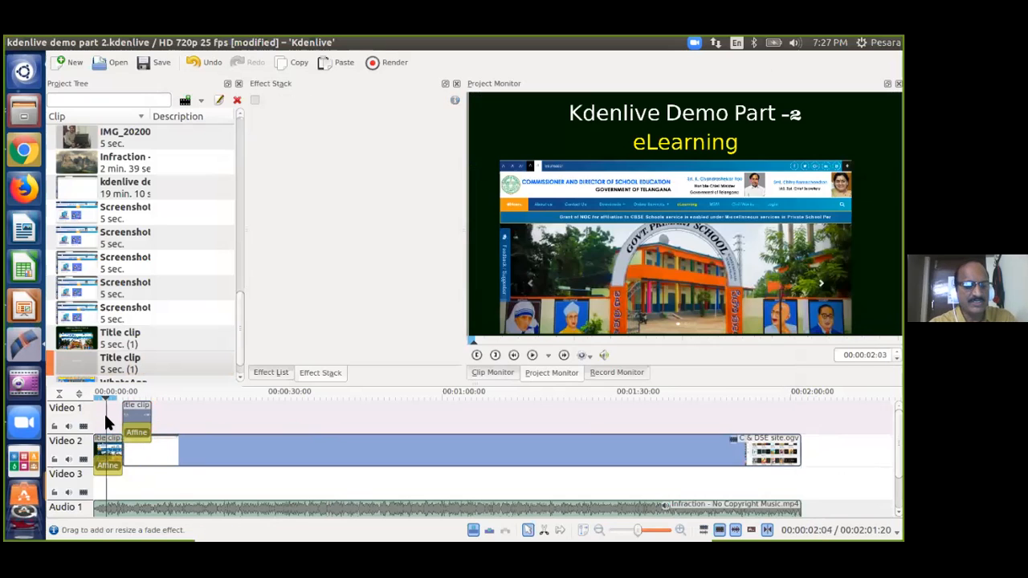
key(ctrl+s)
key(space)
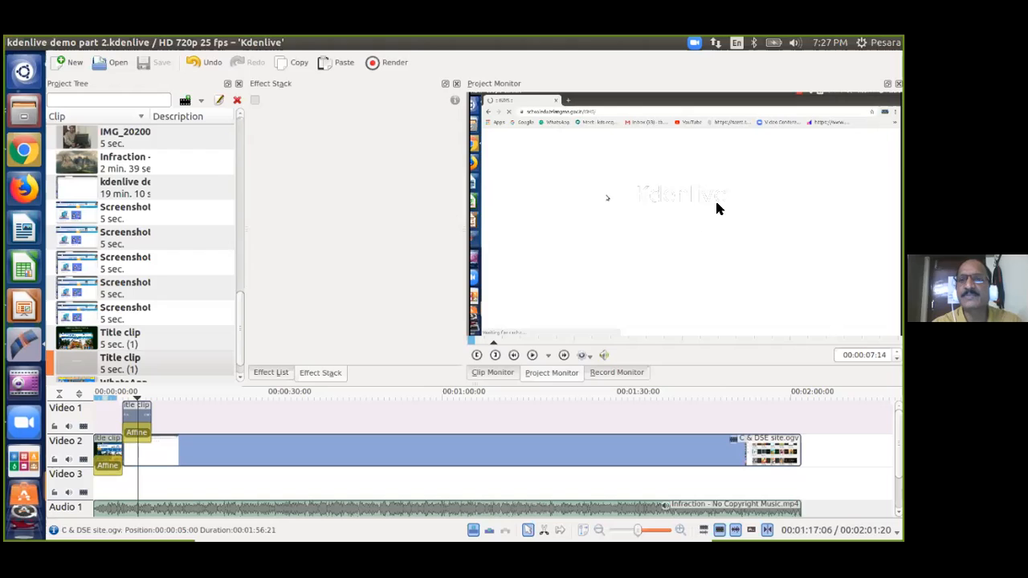
Recolour the second title's 'Kdenlive' text navy blue (#000080) and add the finished title to the project.
right_click(65, 358)
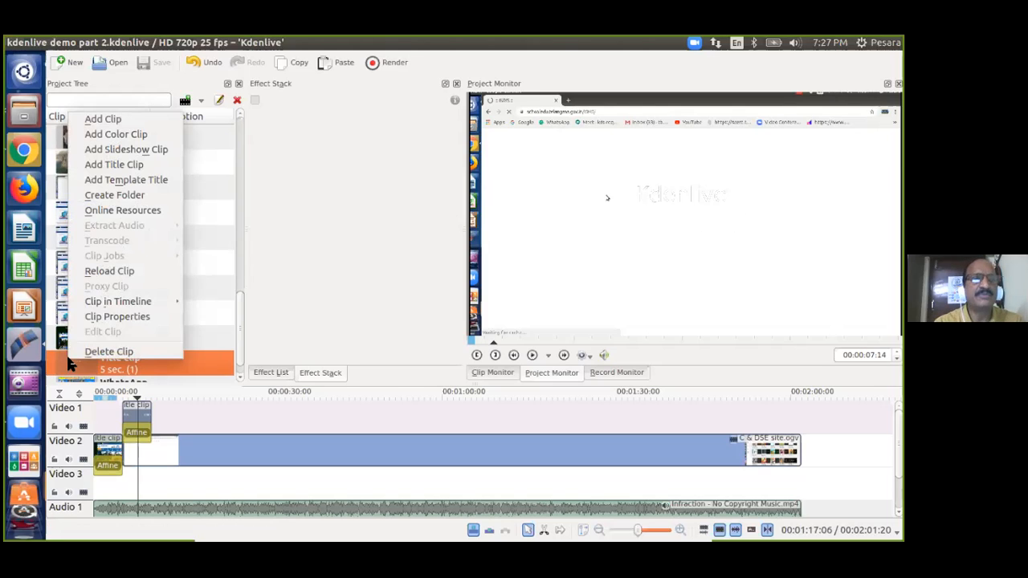
click(134, 317)
click(413, 289)
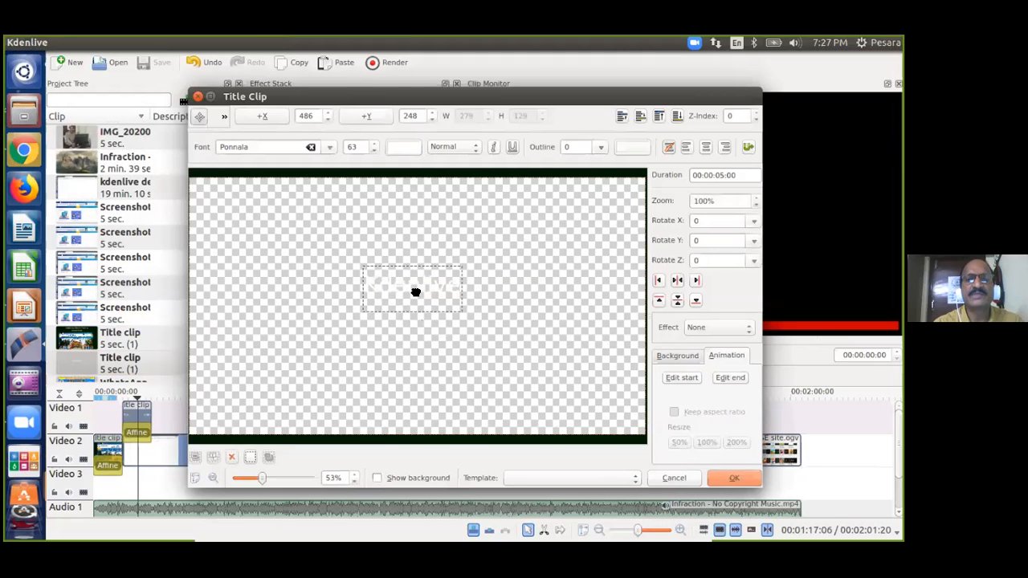
click(404, 149)
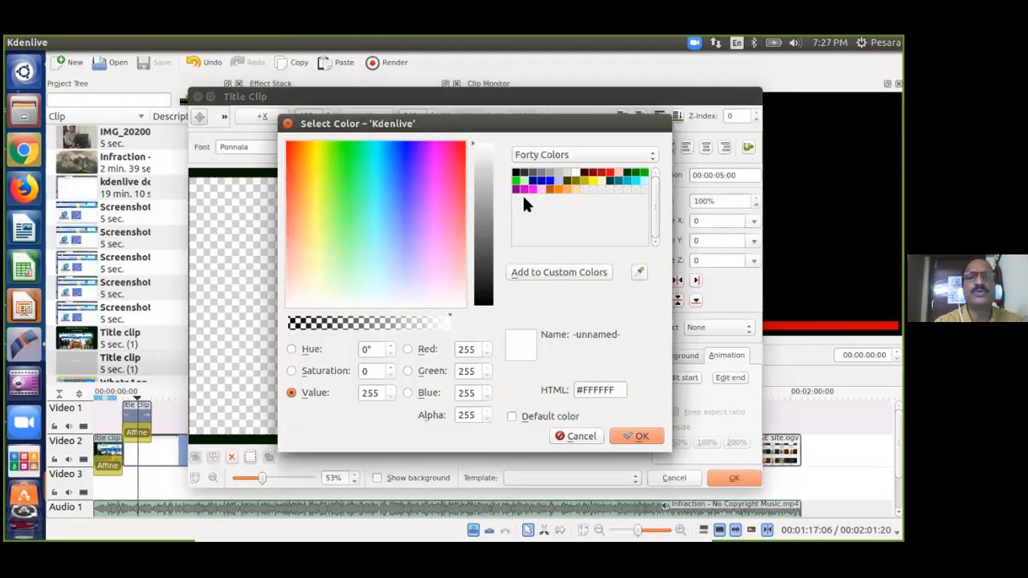
click(537, 185)
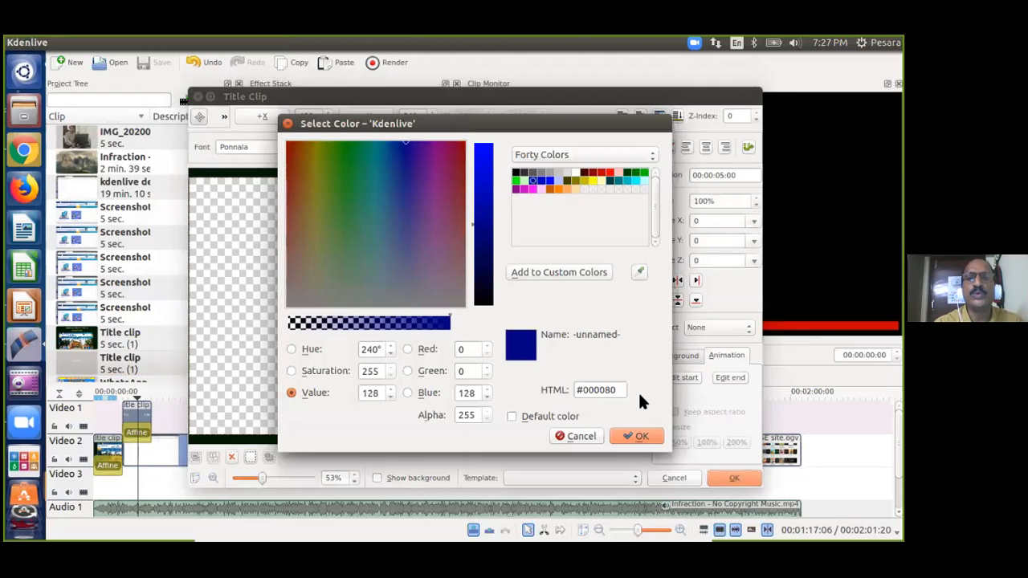
click(630, 436)
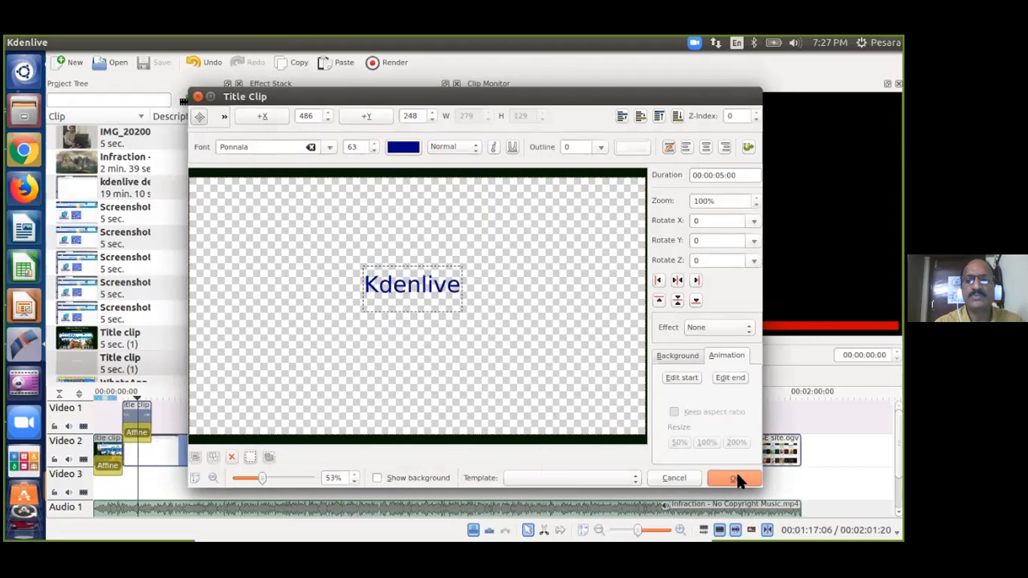
click(734, 478)
click(105, 412)
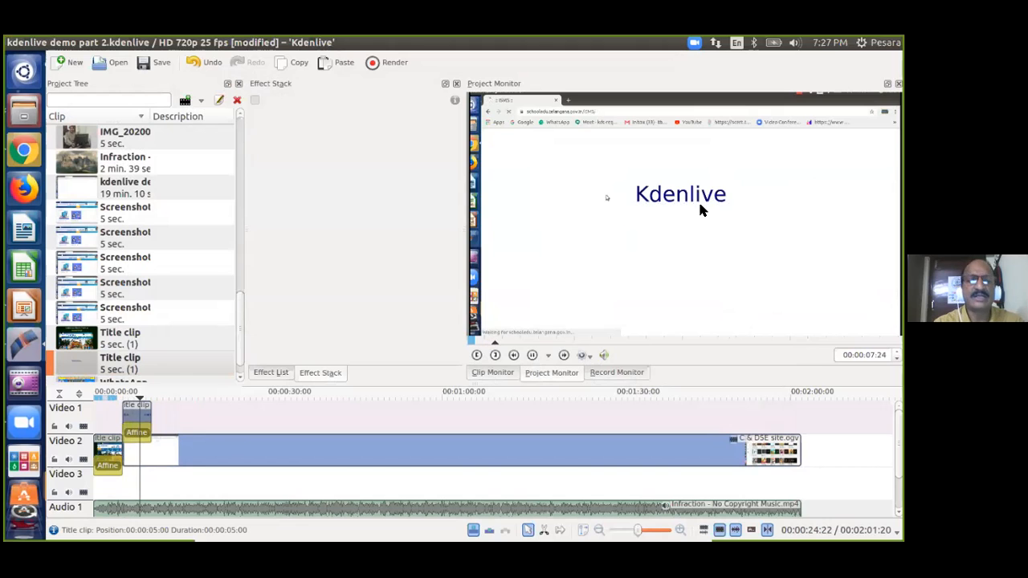
Replace the second title's 'Kdenlive' text with 'Introducing eLearning tab', centred horizontally.
right_click(74, 356)
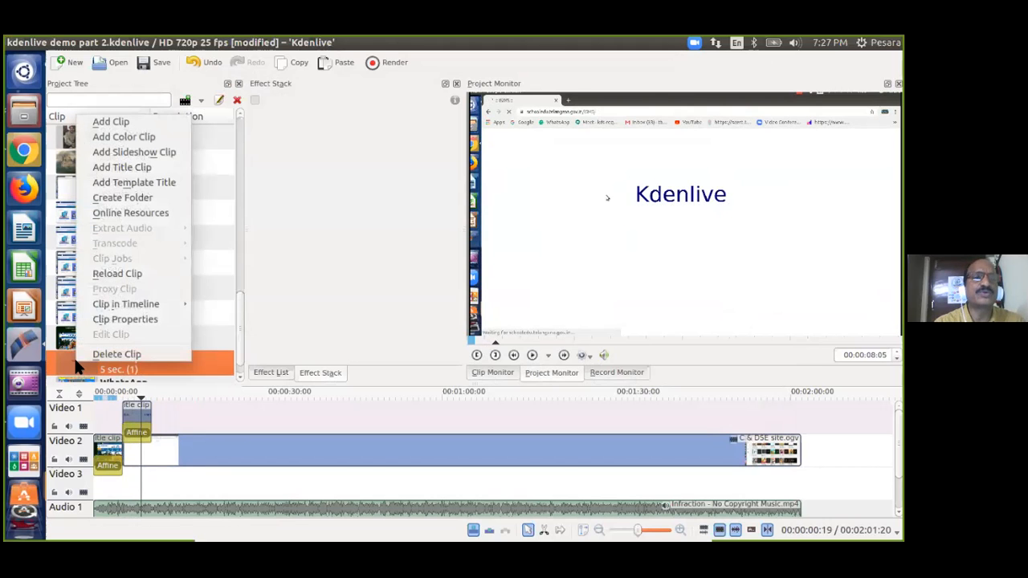
click(122, 320)
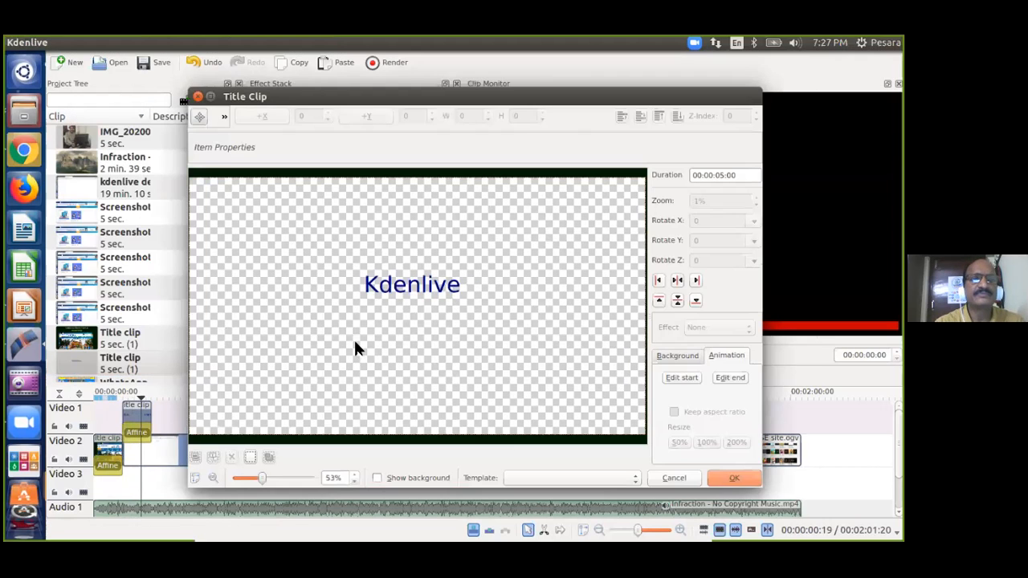
click(384, 281)
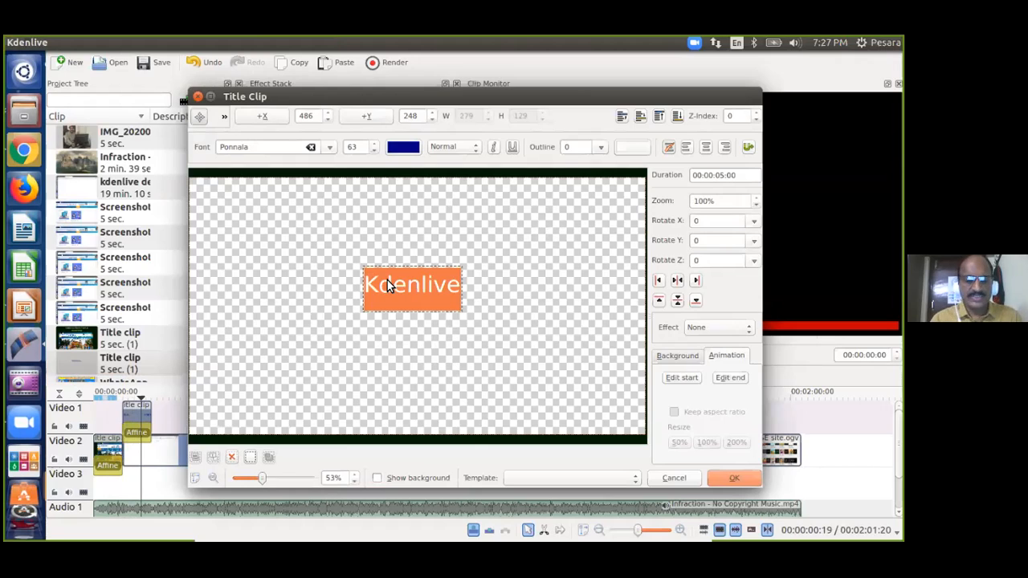
key(BackSpace)
text(Introducing)
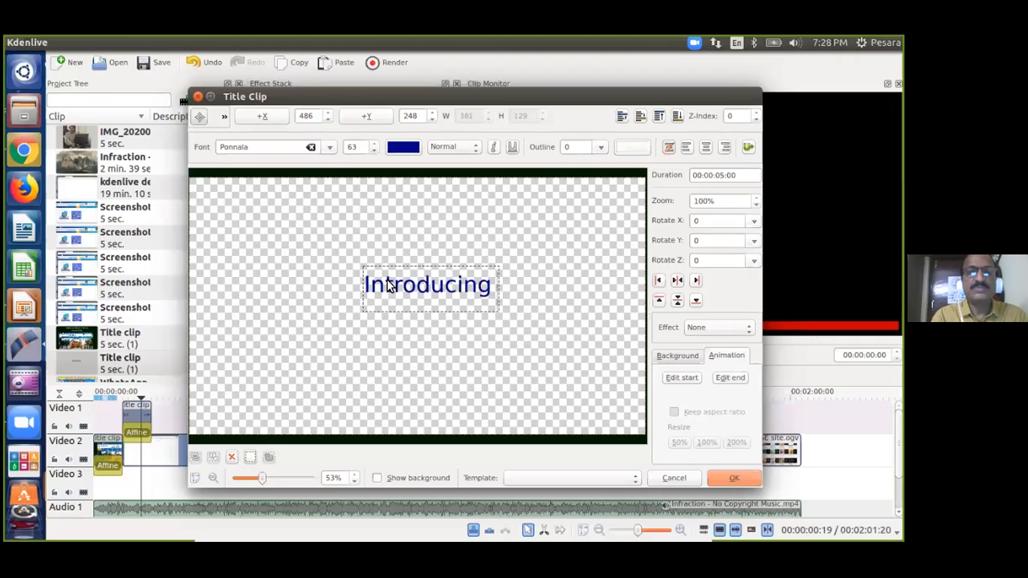
text( eLearning tab)
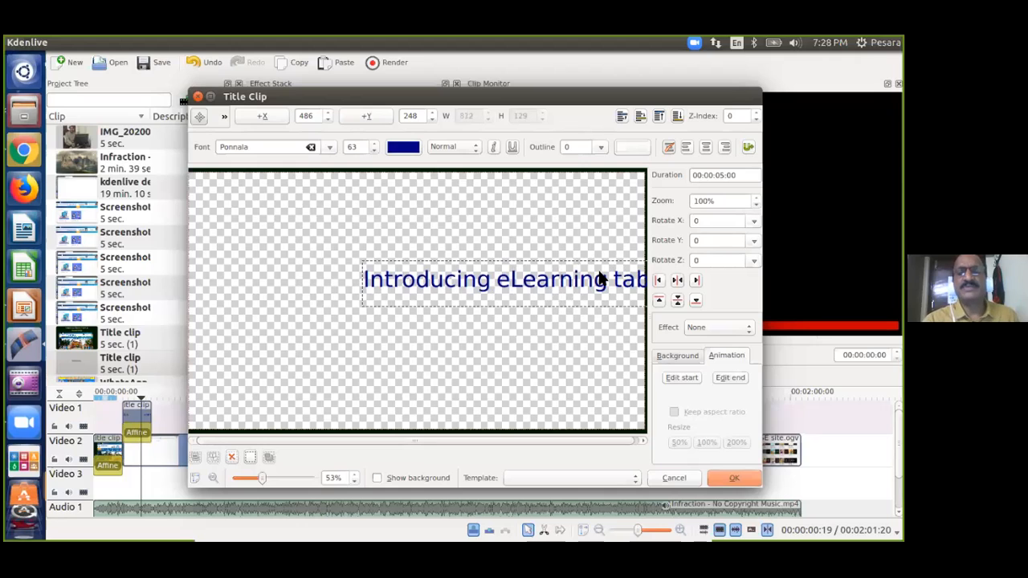
click(677, 280)
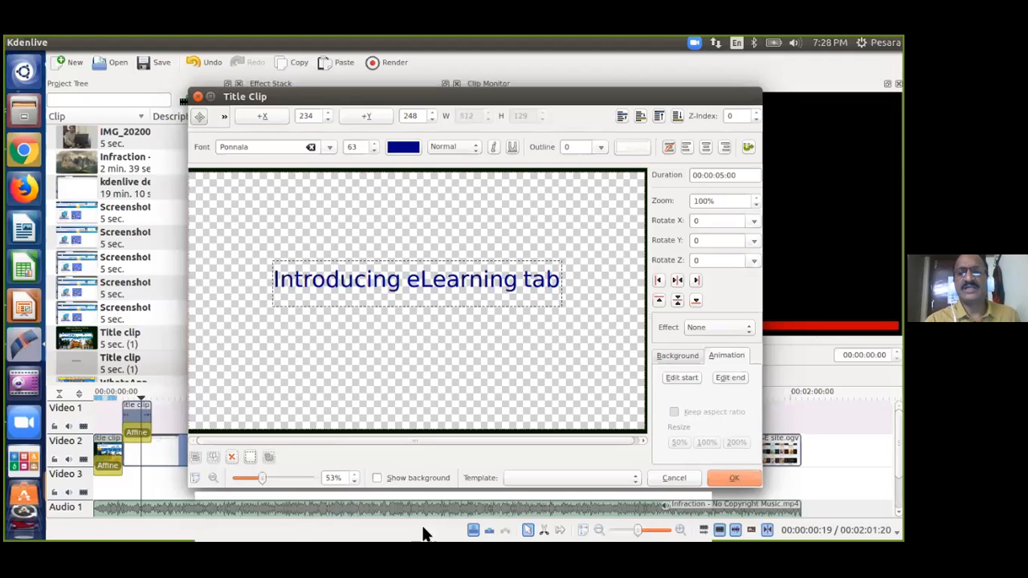
click(731, 478)
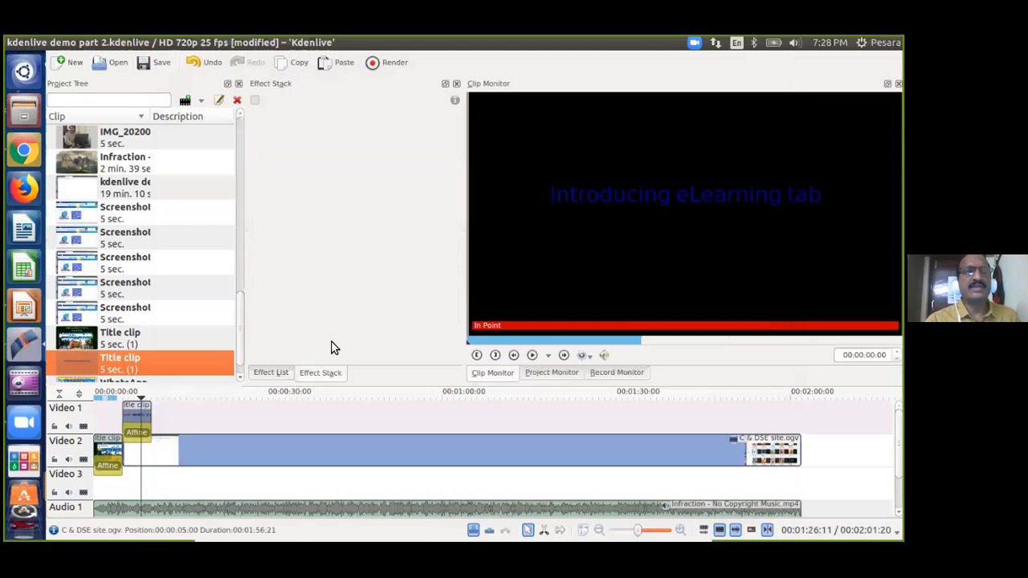
Save the project and play back the timeline preview.
click(111, 405)
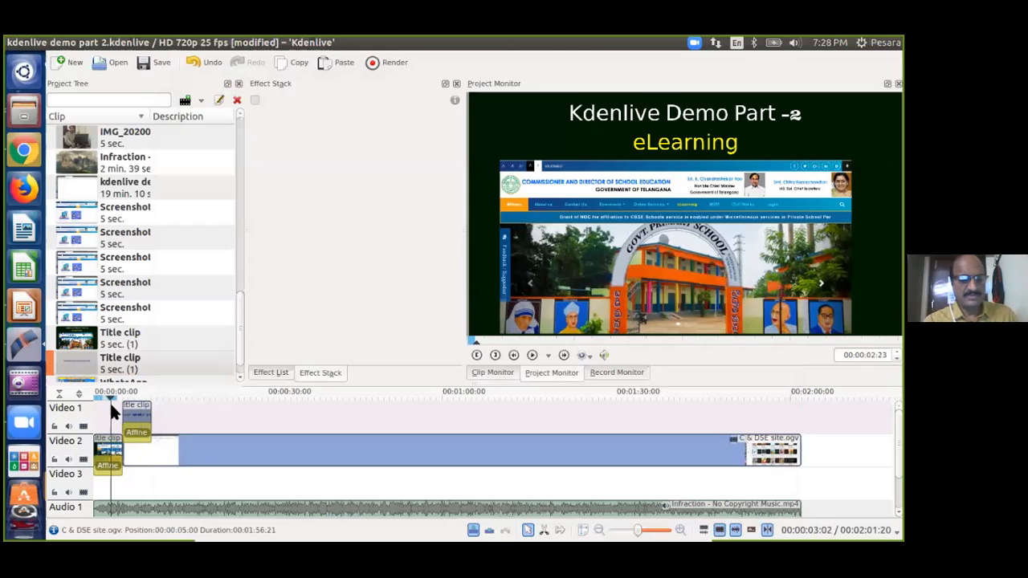
key(ctrl+s)
key(space)
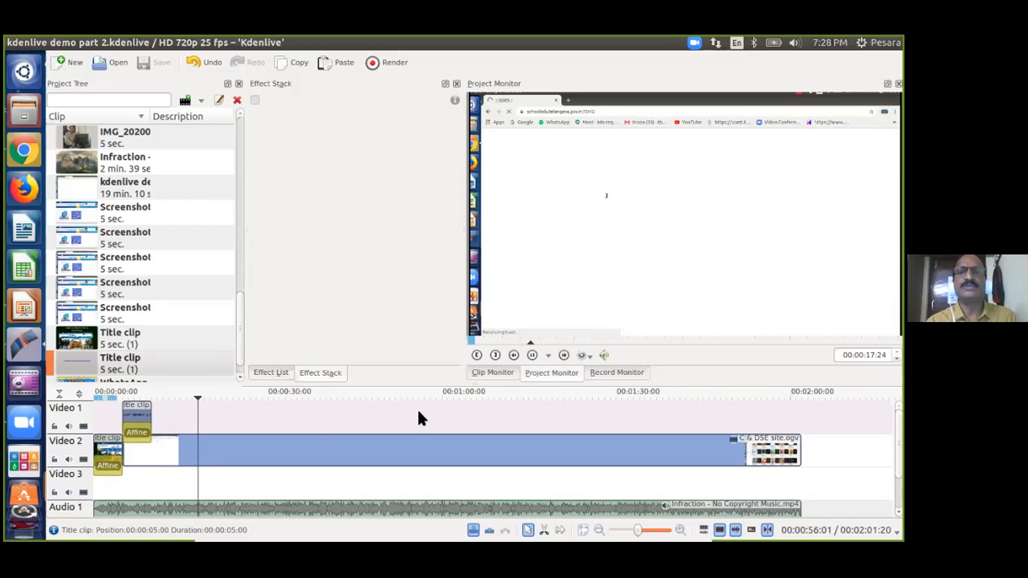
Move the playhead to about ten seconds and create a new title clip.
click(155, 393)
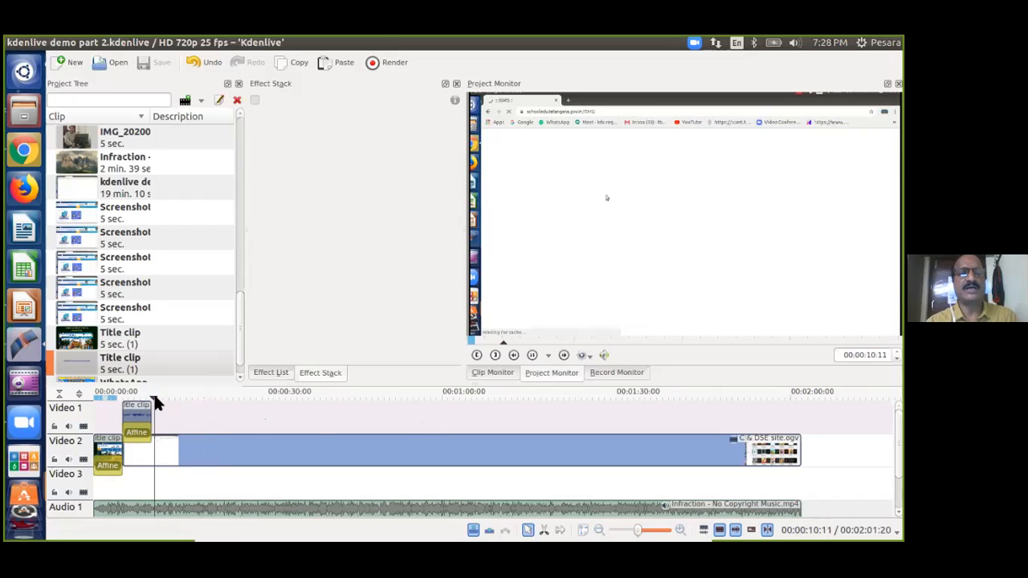
click(201, 100)
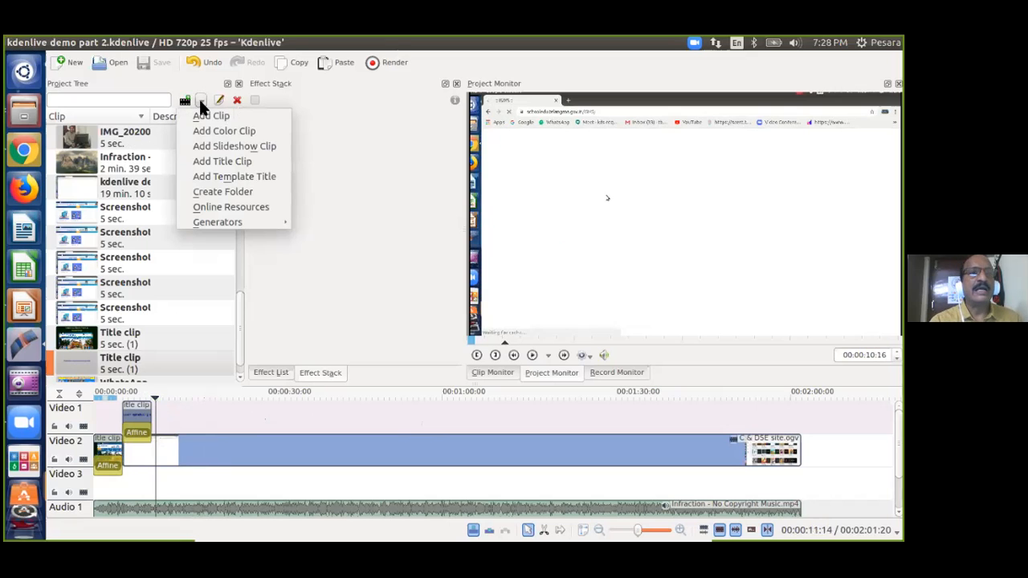
click(219, 160)
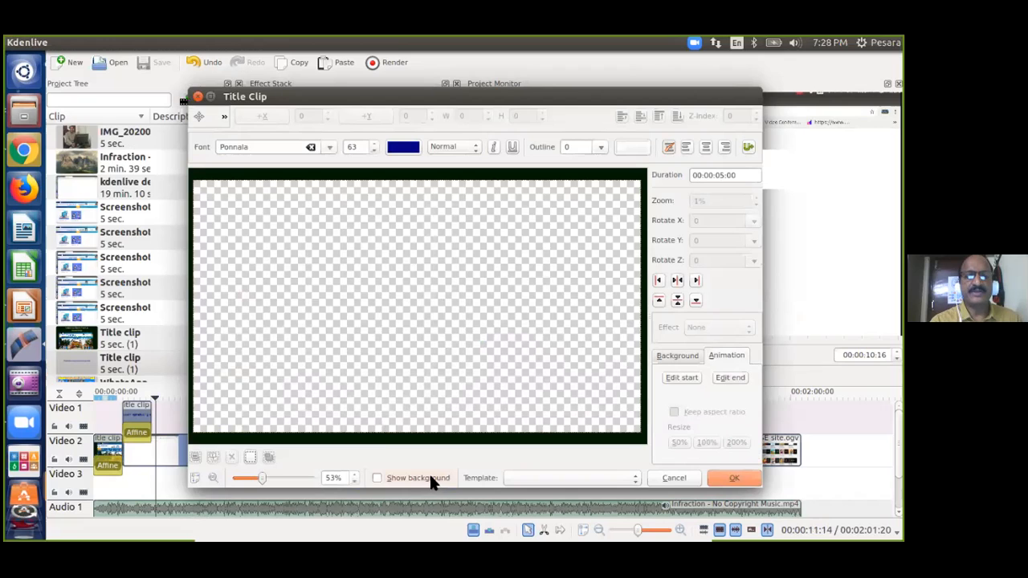
Show the background and type the heading 'SCERT ET Department' on the canvas.
click(430, 480)
click(232, 254)
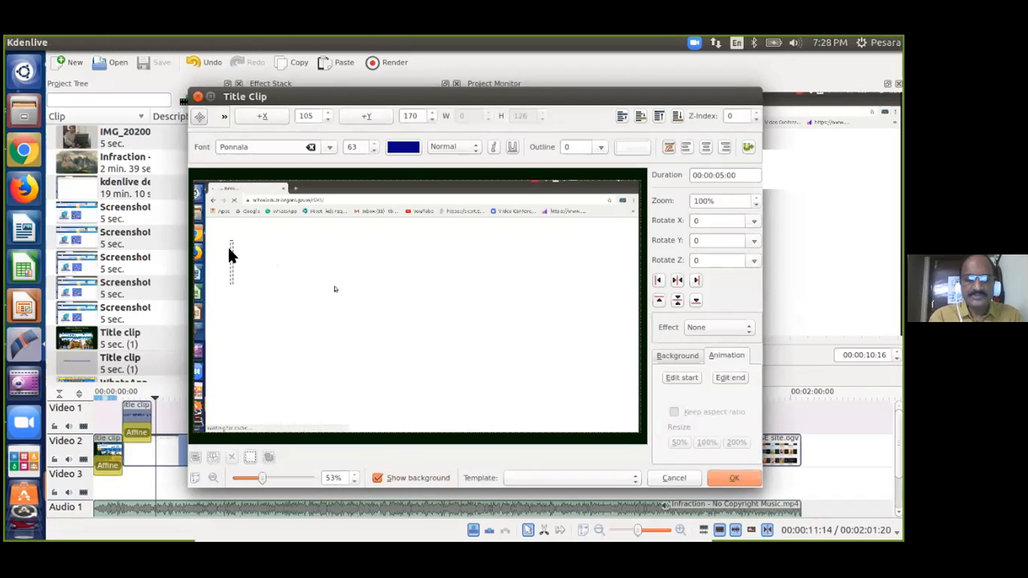
text(SCERT)
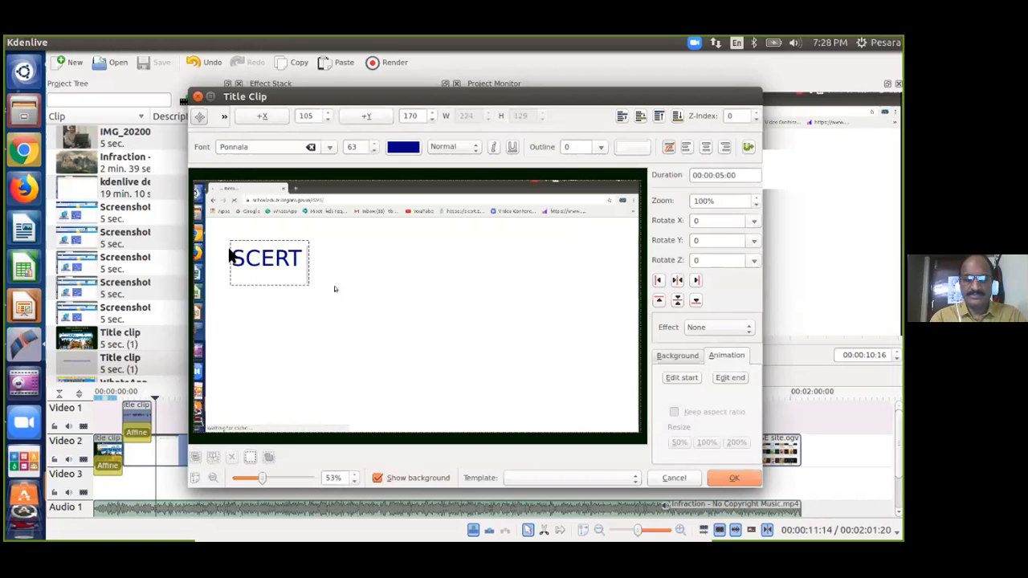
text( ET)
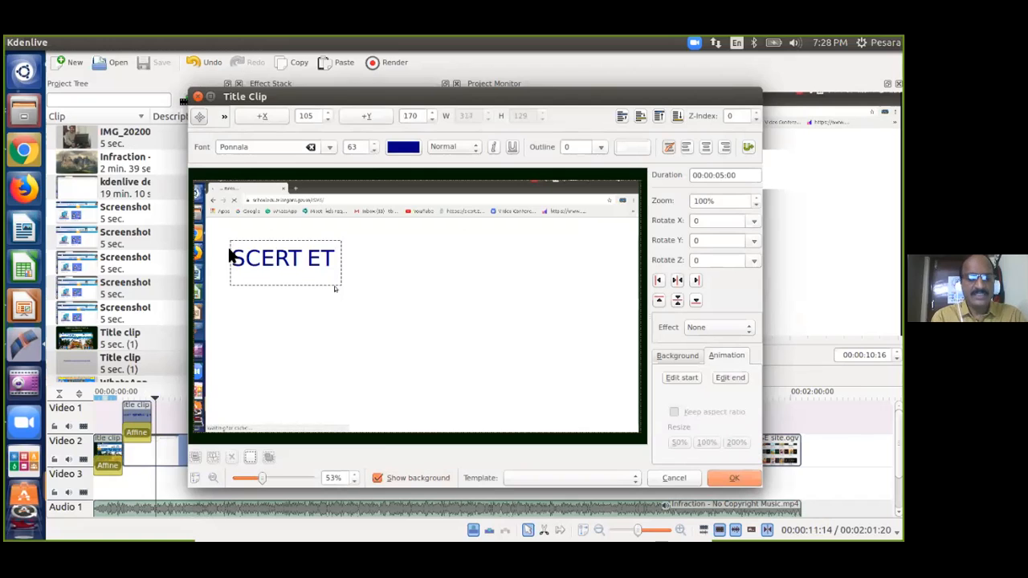
text( Depa)
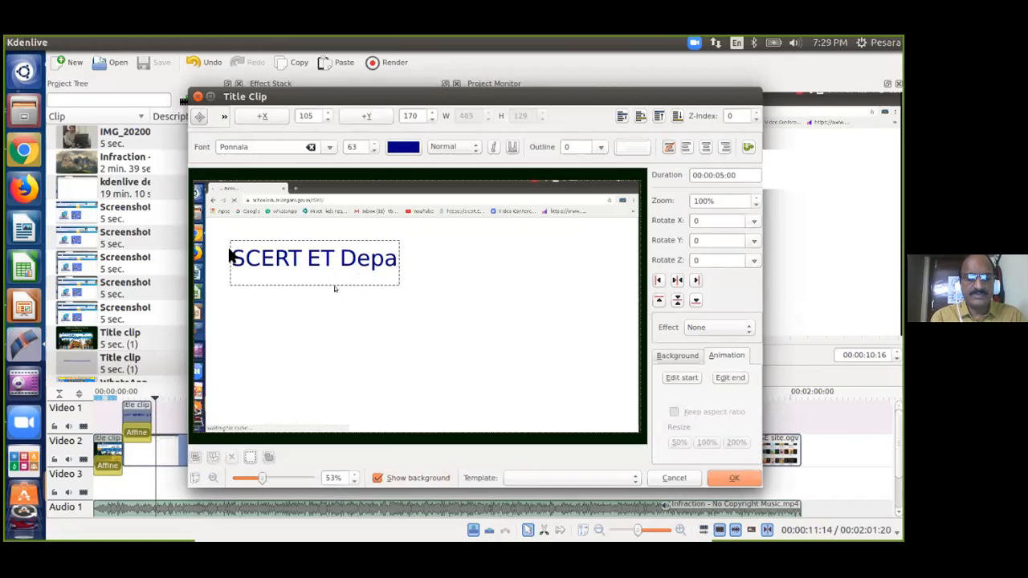
text(rtment)
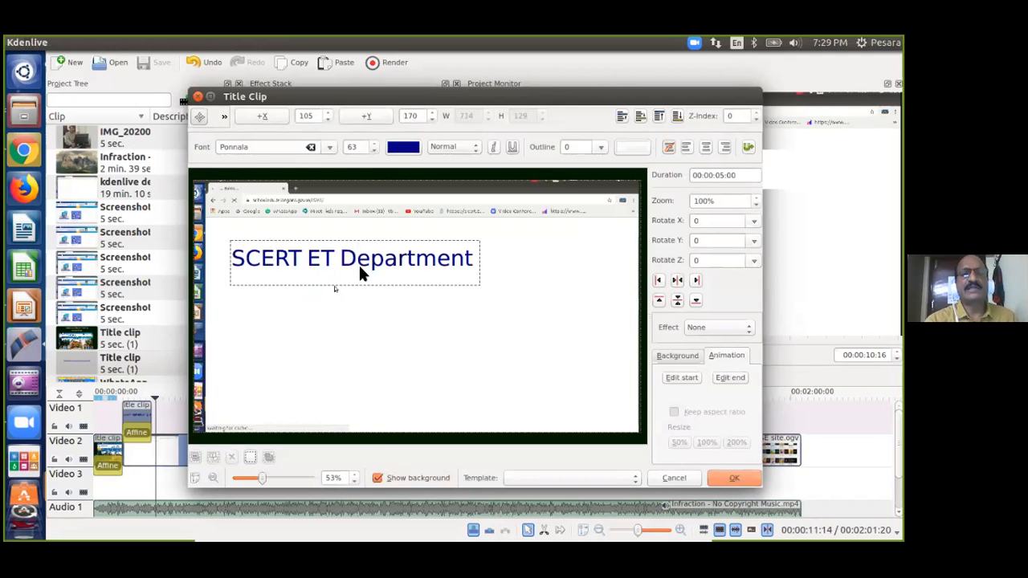
Move the heading to the top centre and insert a second text item.
click(423, 319)
click(397, 257)
drag(368, 265, 431, 246)
click(417, 297)
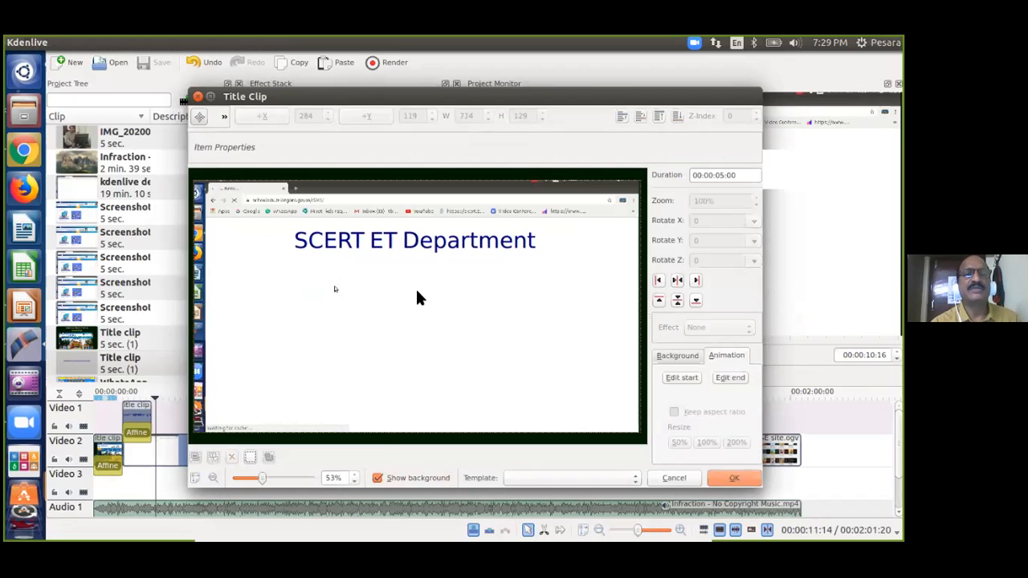
click(223, 116)
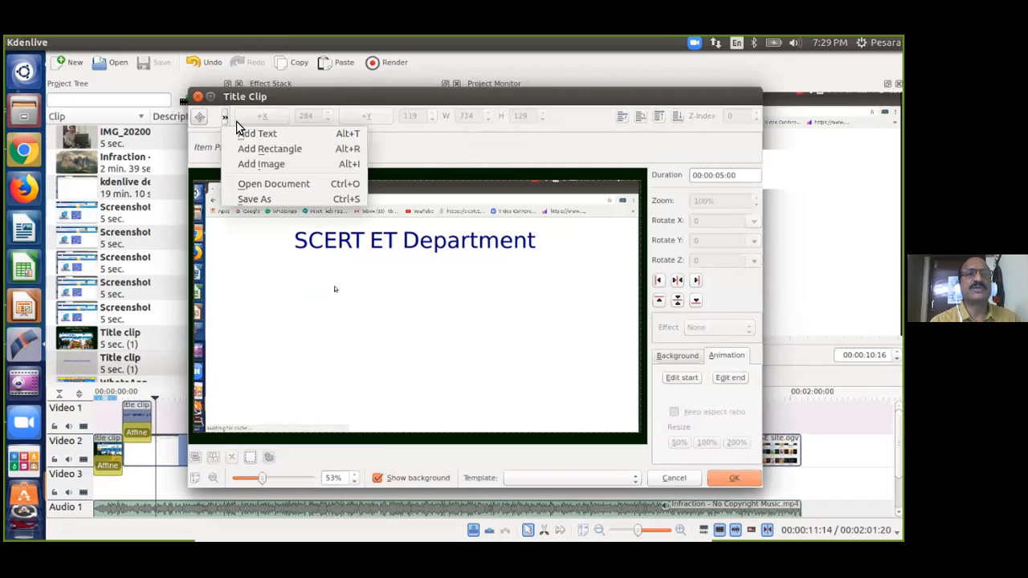
click(263, 133)
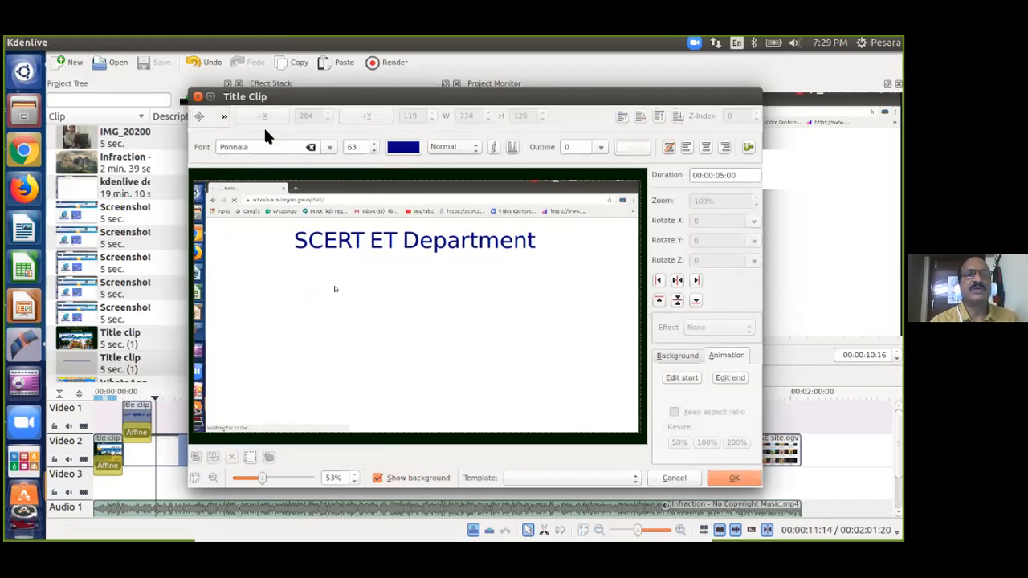
Type three staff names, one per line, in a new text box below the heading.
click(251, 273)
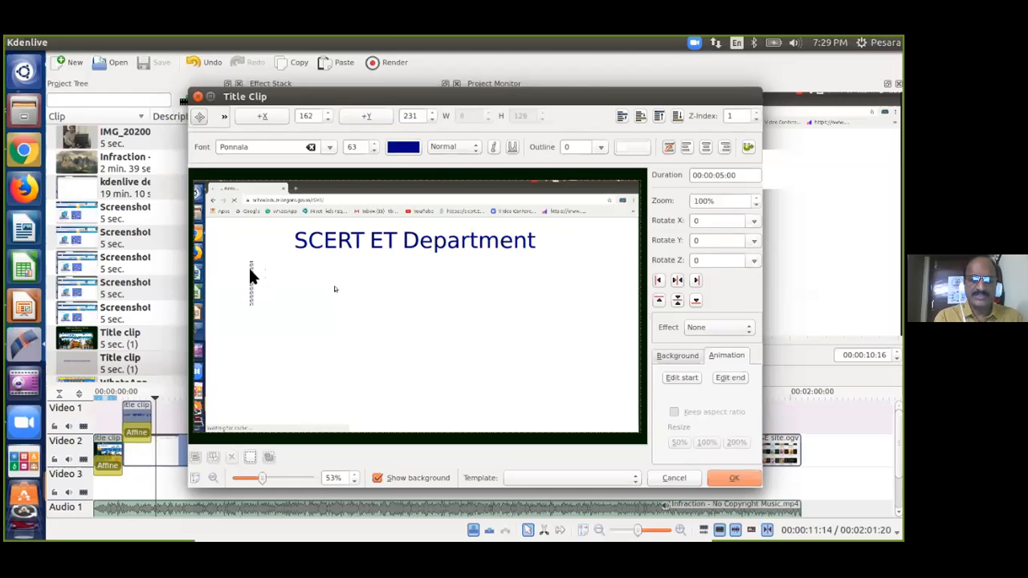
text(ro)
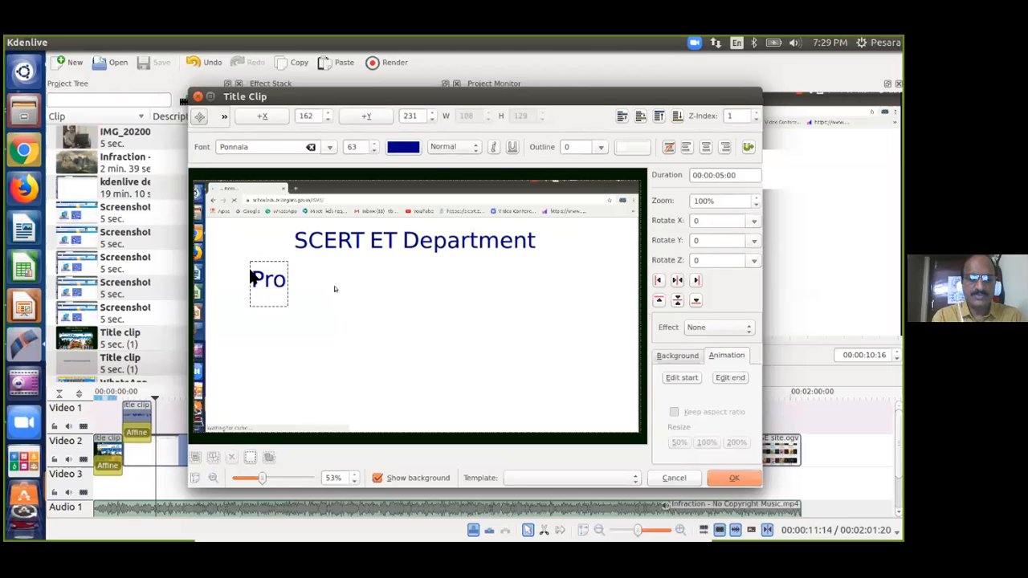
text(f:)
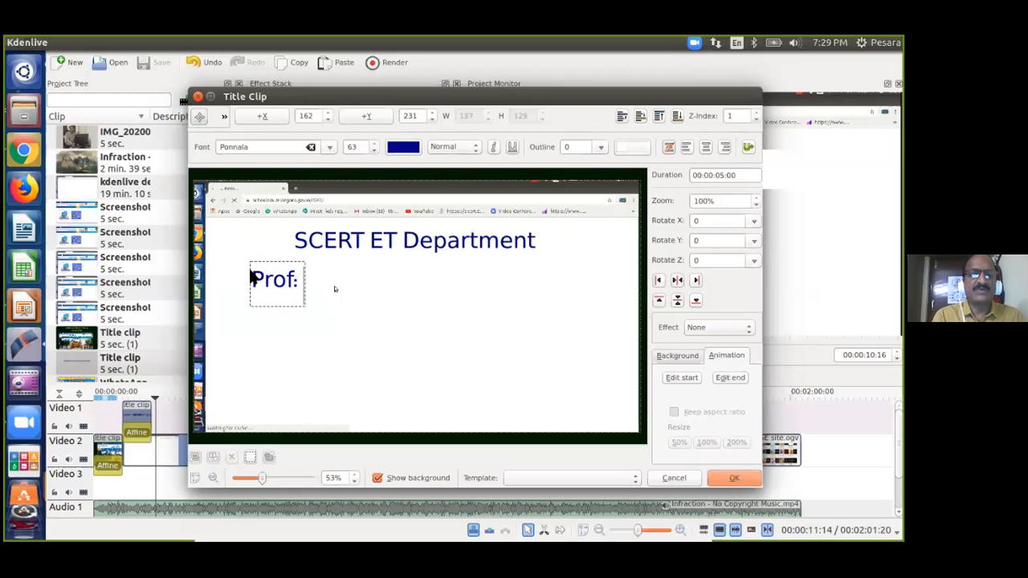
text( Ramanjaneyulu)
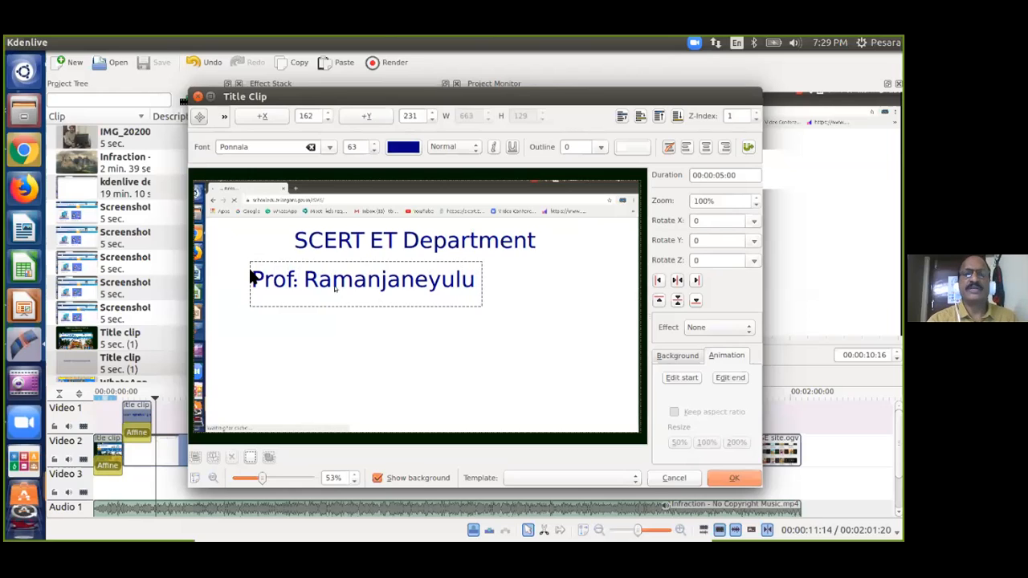
key(Return)
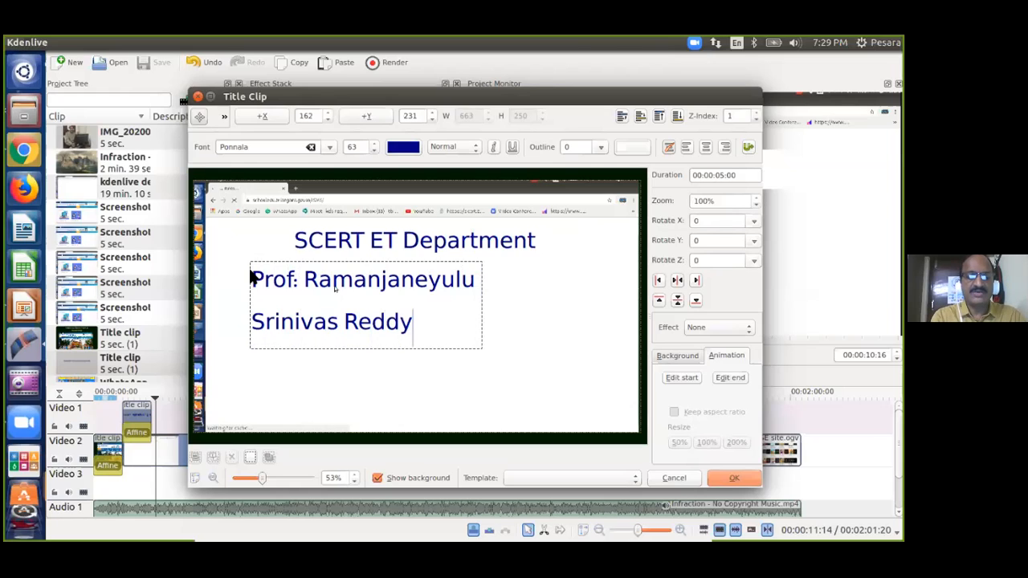
key(Return)
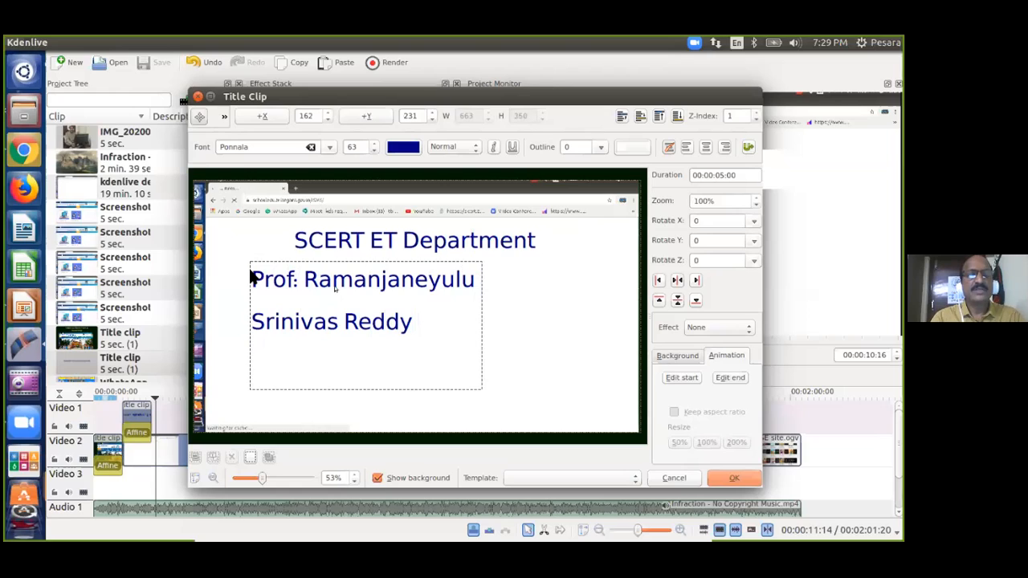
text(Bhoomaiah)
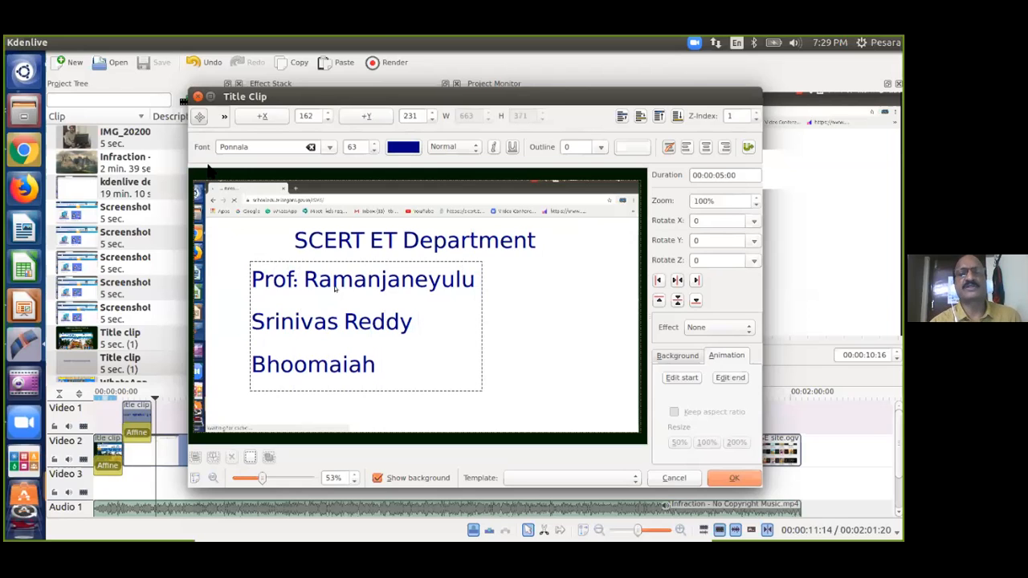
click(531, 323)
Move the names block under the heading and add a fourth staff name after the first line.
drag(365, 295, 406, 292)
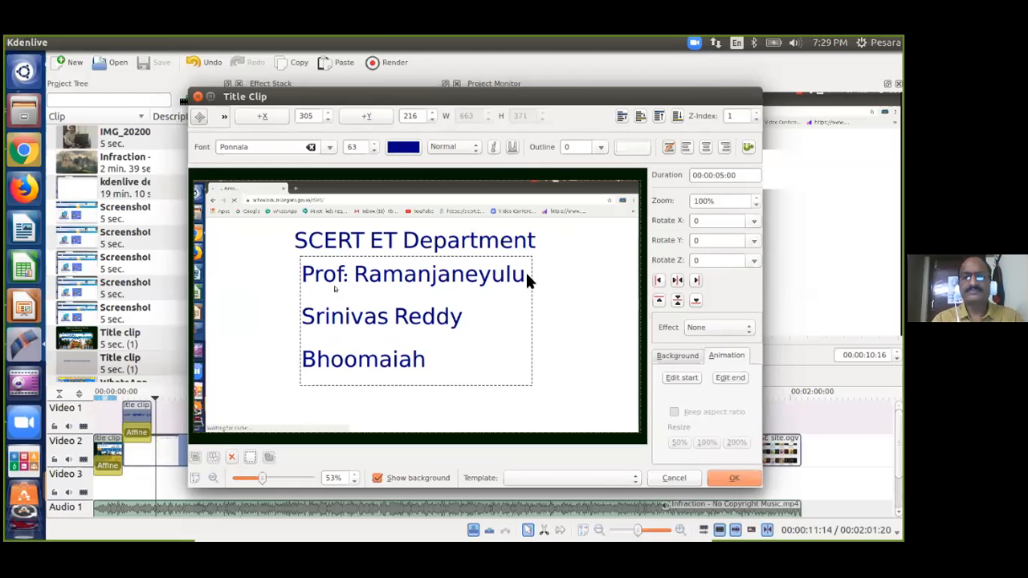
click(525, 271)
key(Return)
text(Sharadha)
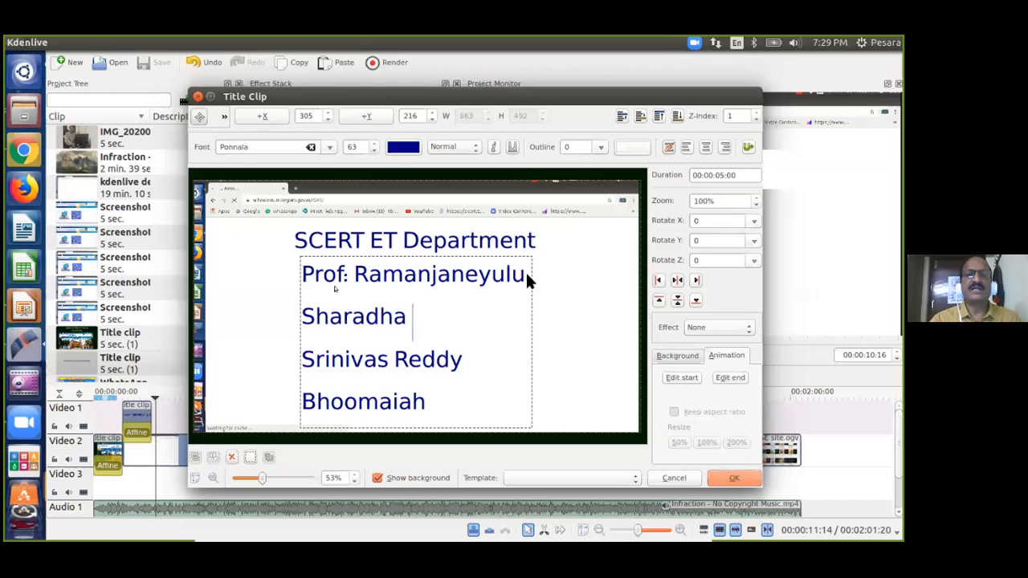
click(558, 310)
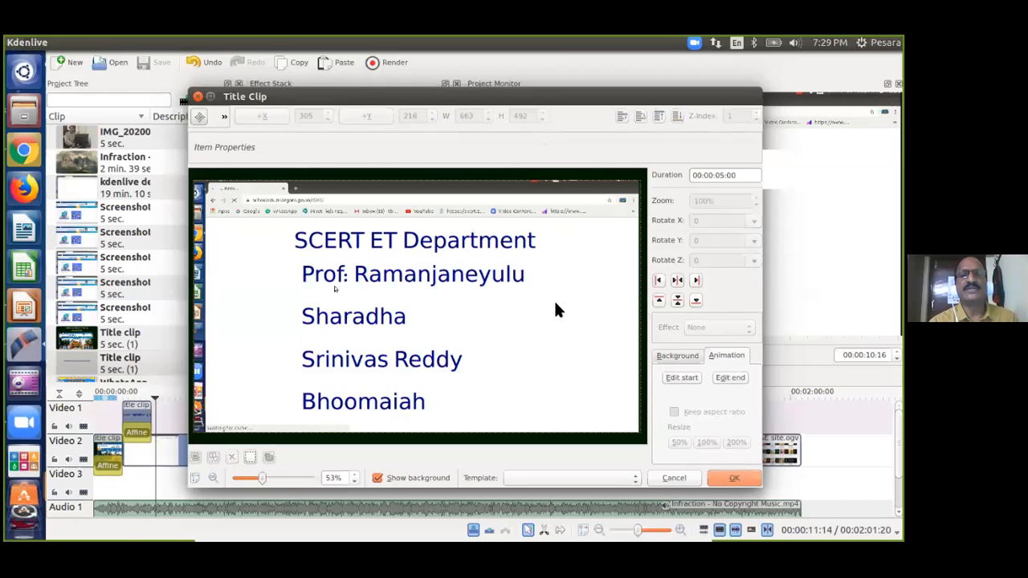
Make the SCERT ET Department heading magenta.
click(421, 243)
click(405, 147)
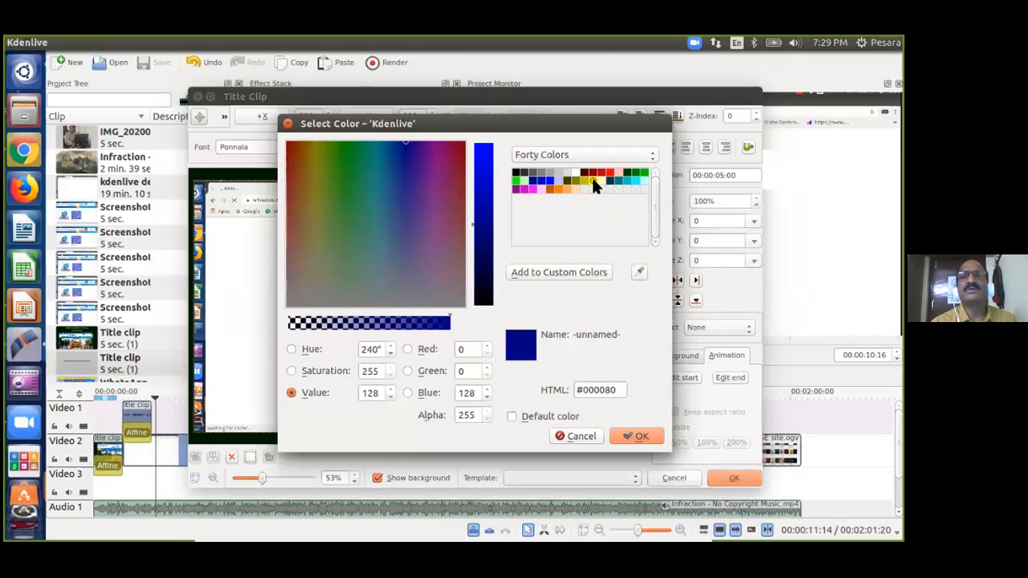
click(592, 177)
click(638, 436)
click(520, 339)
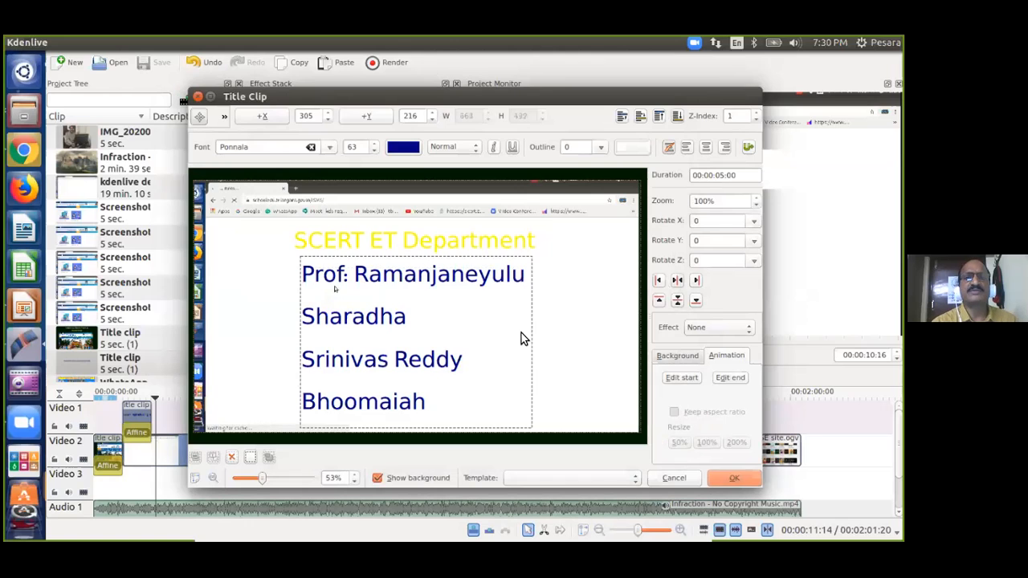
click(406, 241)
click(398, 148)
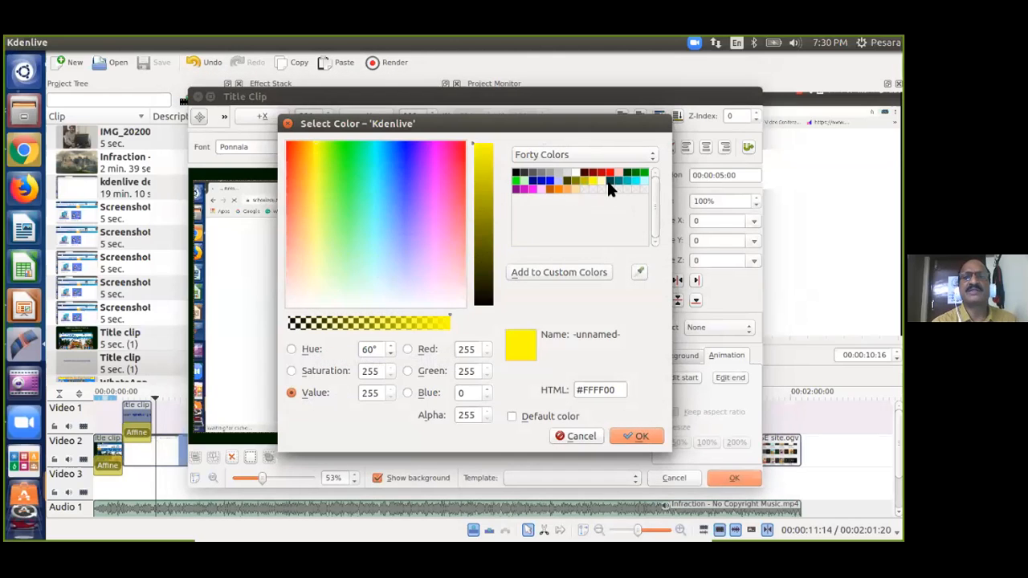
click(532, 189)
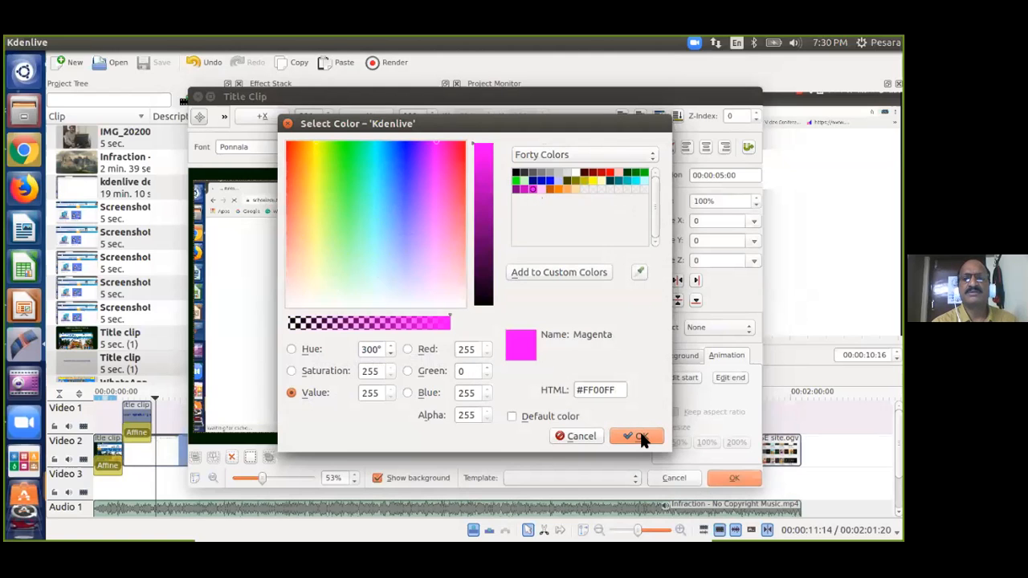
click(639, 436)
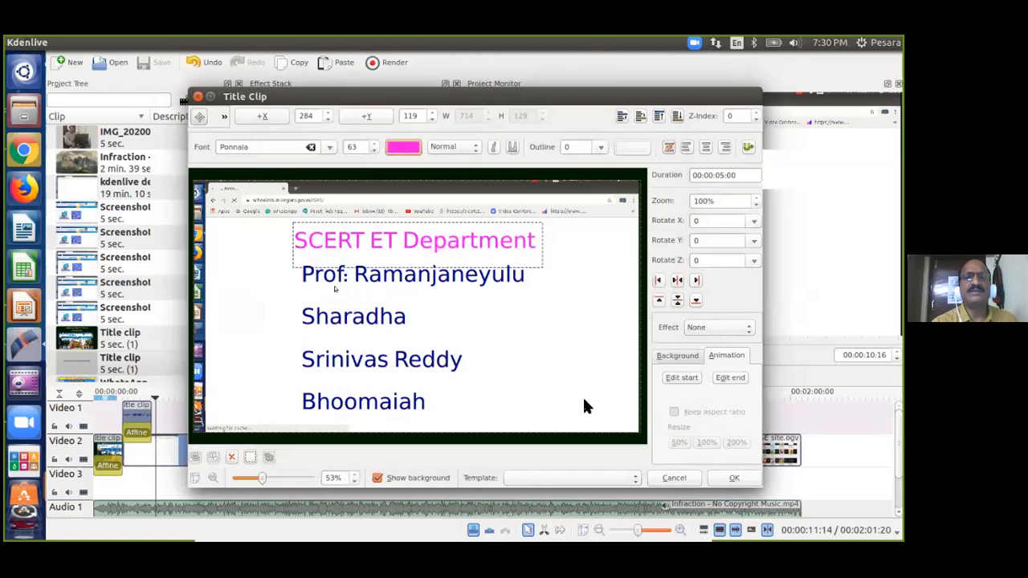
Centre-align the staff names block and save the credits as a new title clip.
click(390, 321)
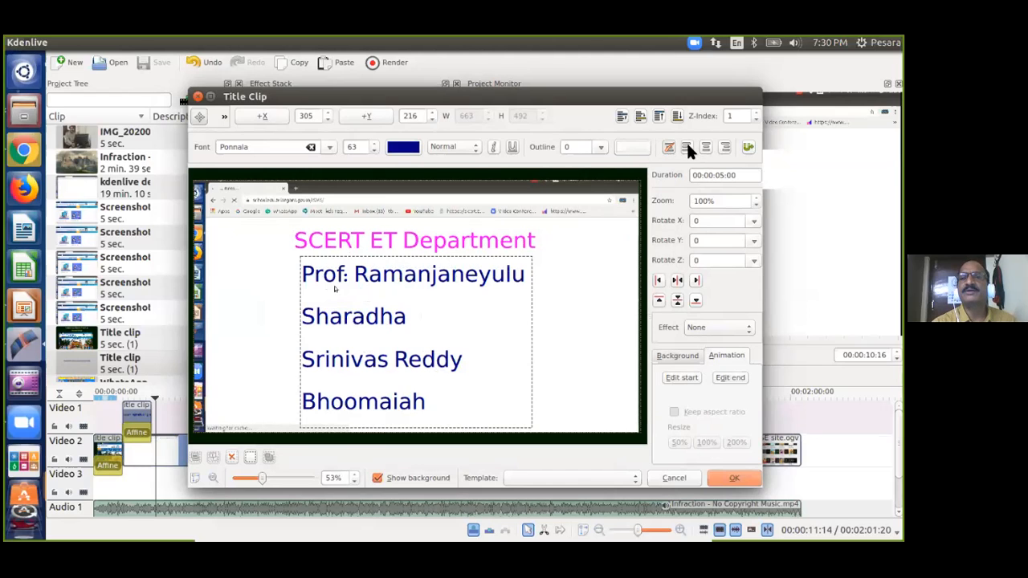
click(552, 291)
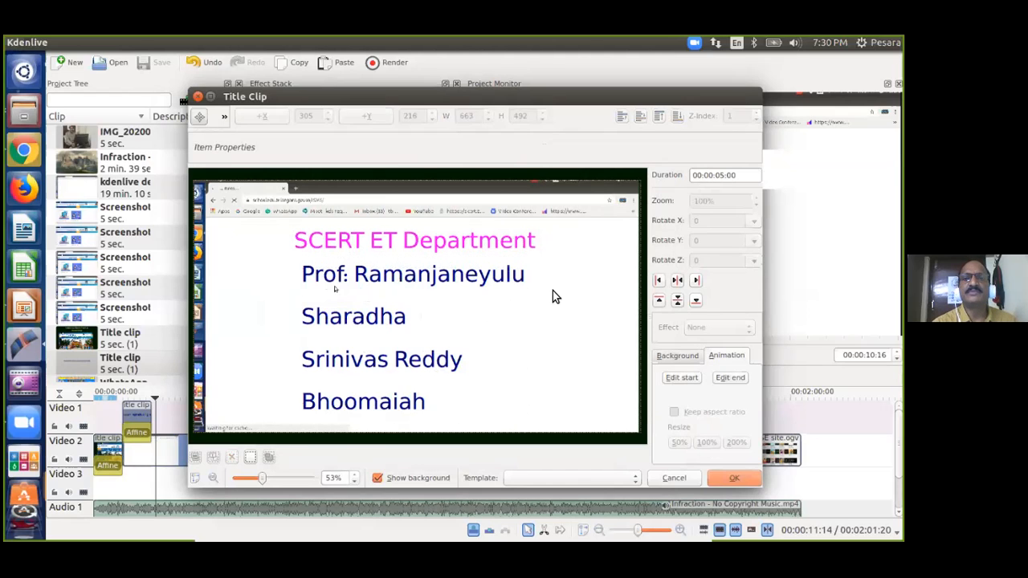
click(396, 288)
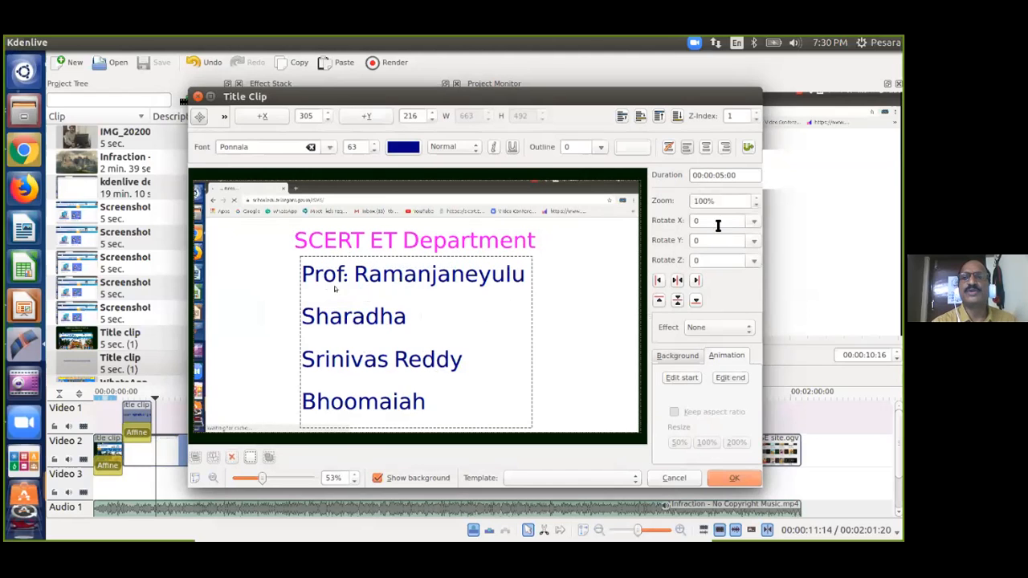
click(725, 147)
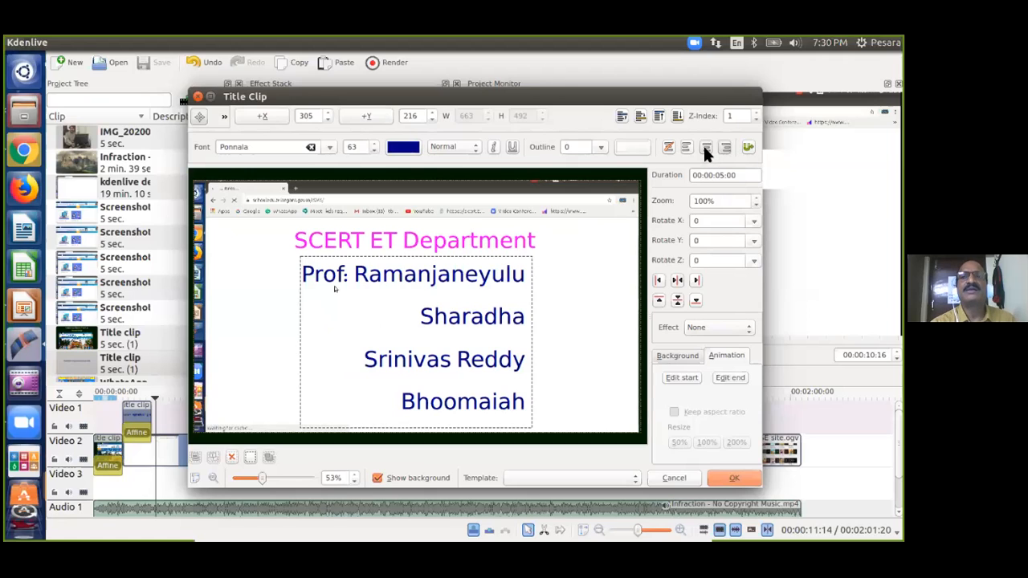
click(705, 147)
click(586, 345)
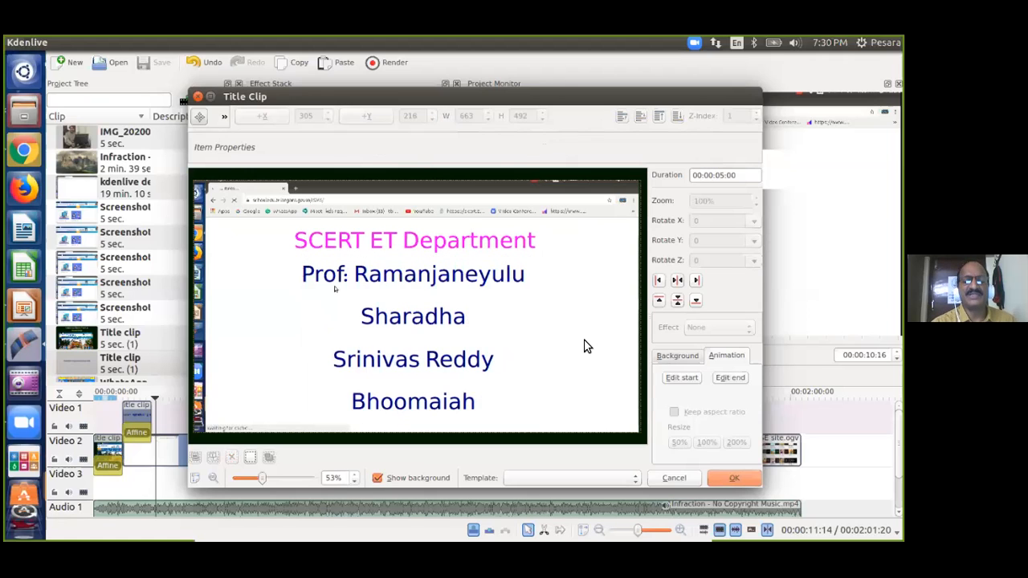
click(735, 478)
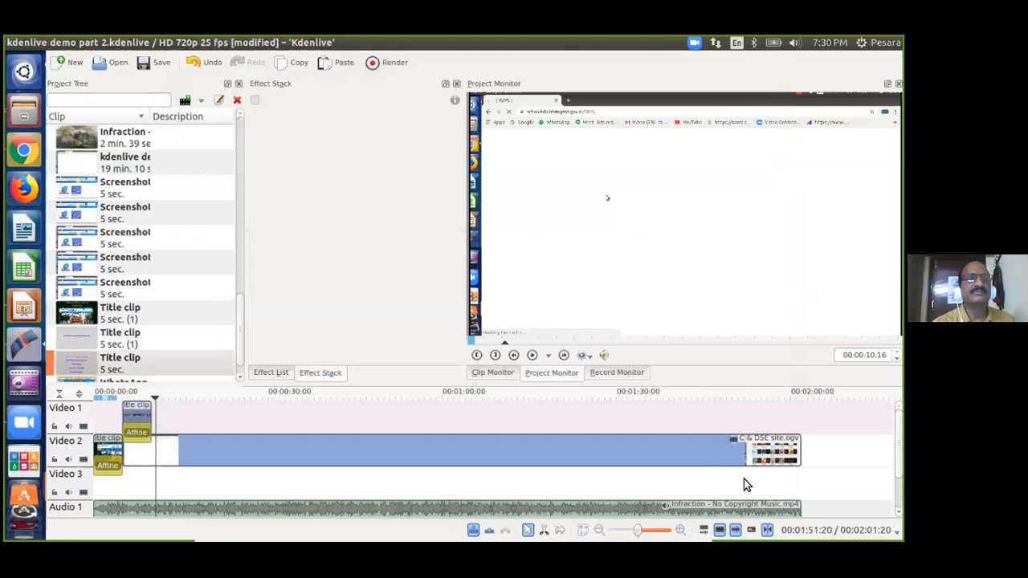
Place the credits title on Video 1 at 00:00:10:00 after the intro title and save the project.
click(77, 361)
drag(105, 374, 176, 413)
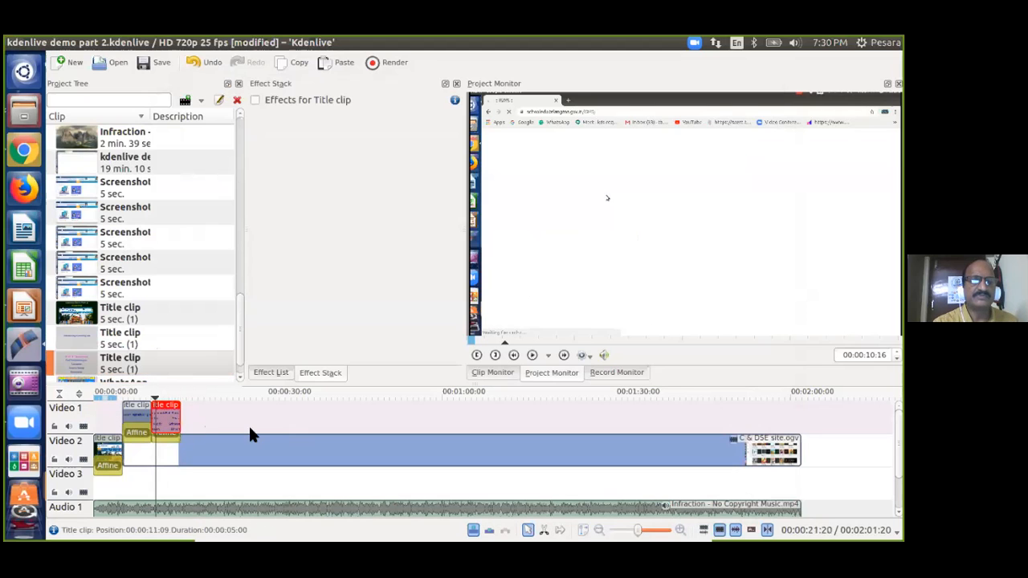
click(110, 406)
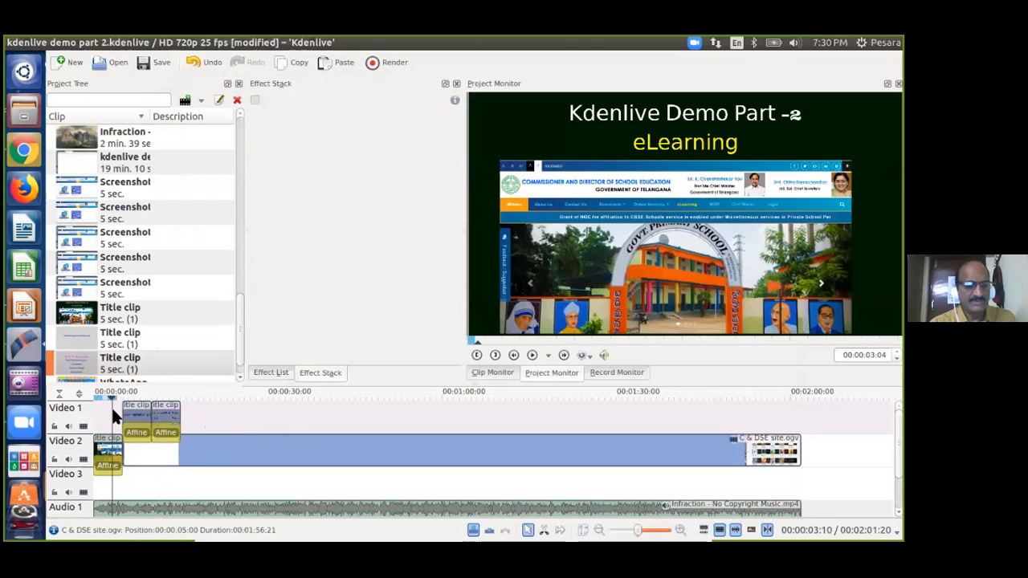
key(ctrl+s)
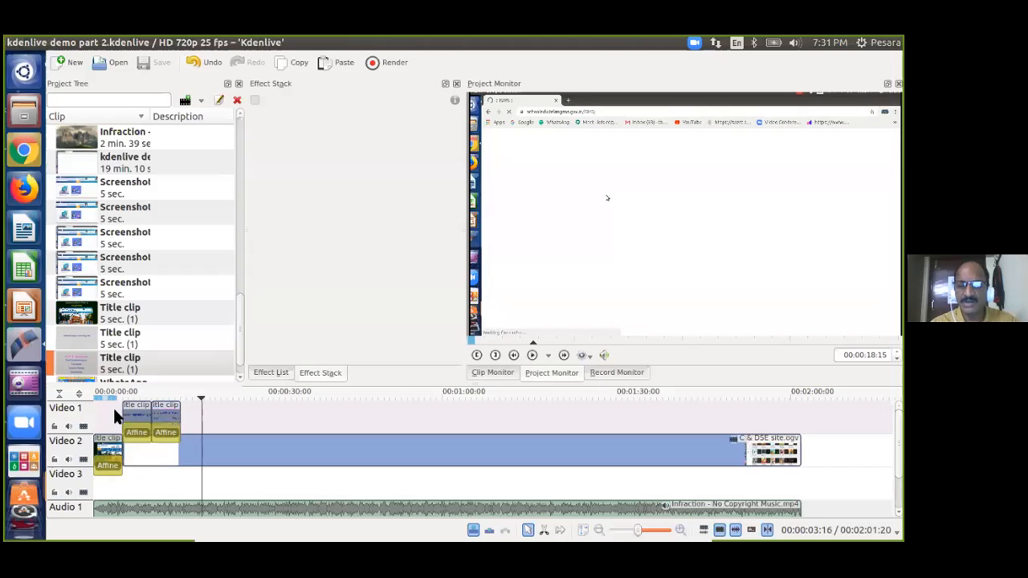
key(space)
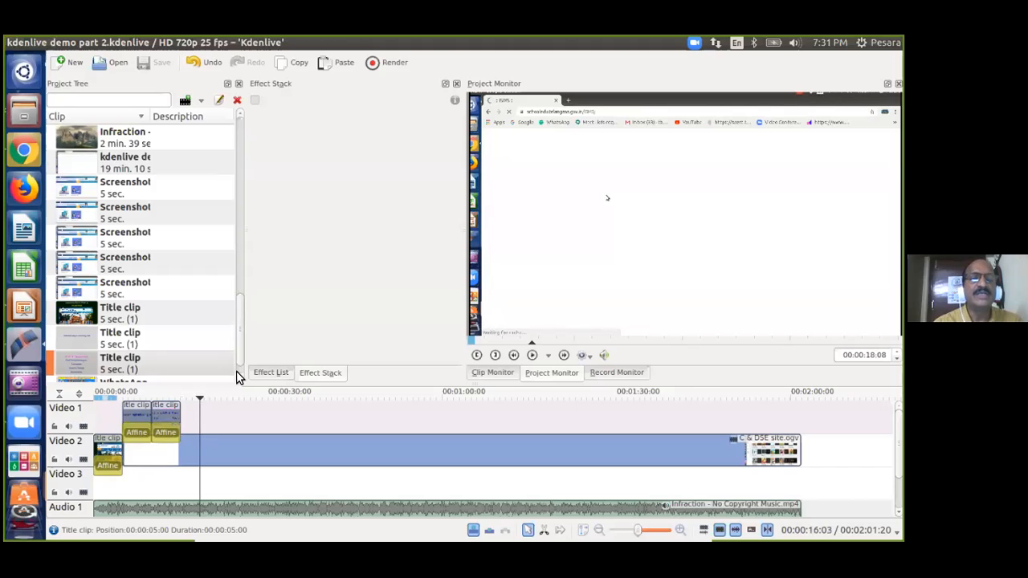
Extend the credits title clip on Video 1 to about 14 seconds and preview it.
click(169, 416)
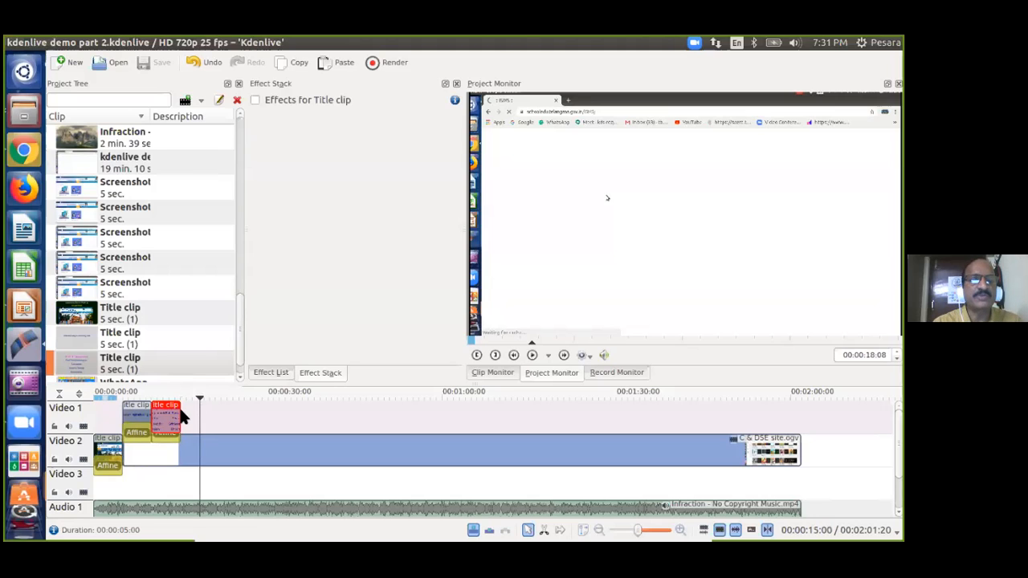
drag(180, 416, 238, 417)
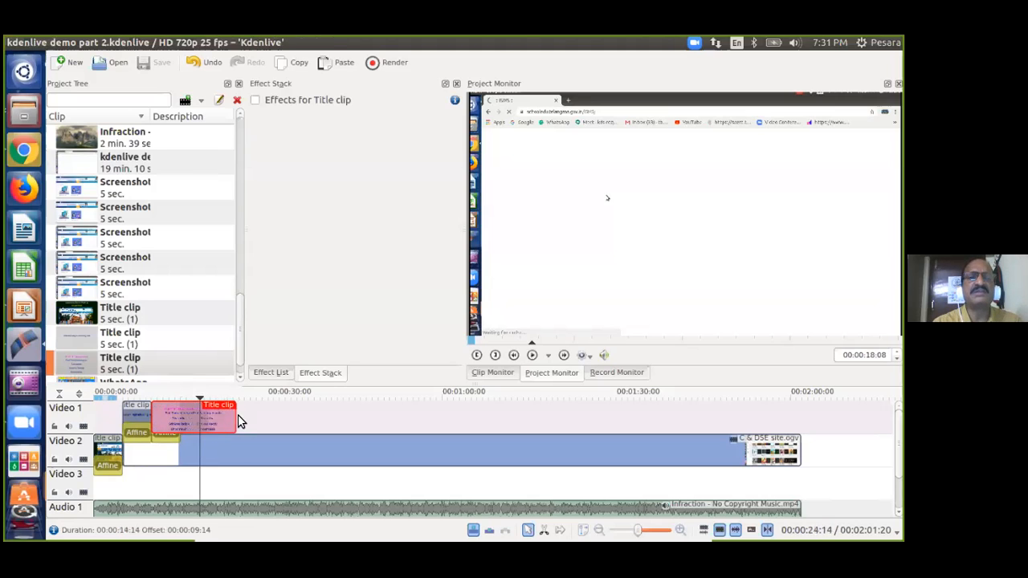
click(183, 397)
key(space)
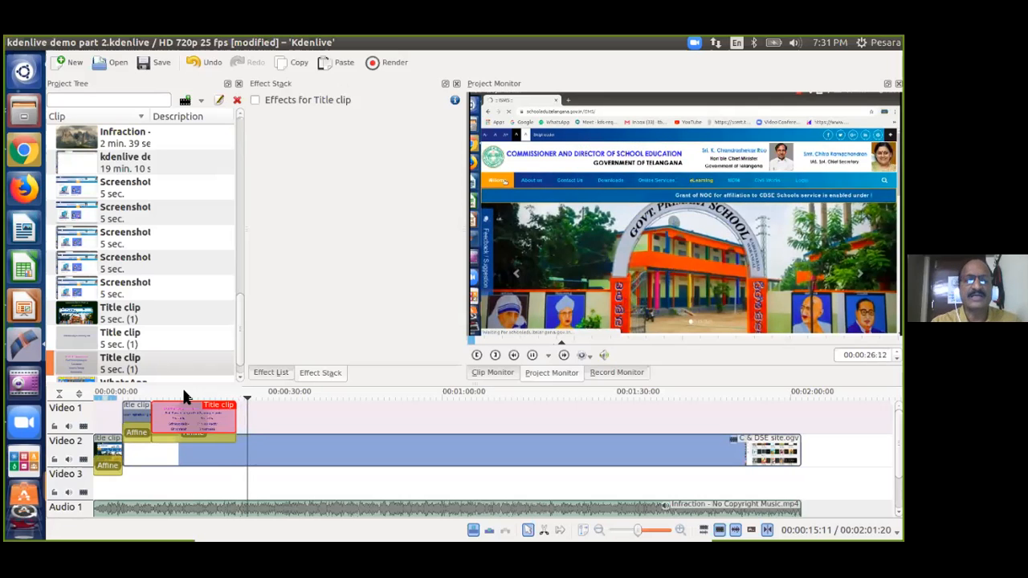
Trim the credits title back to 00:00:07:15 and check it in playback.
click(239, 395)
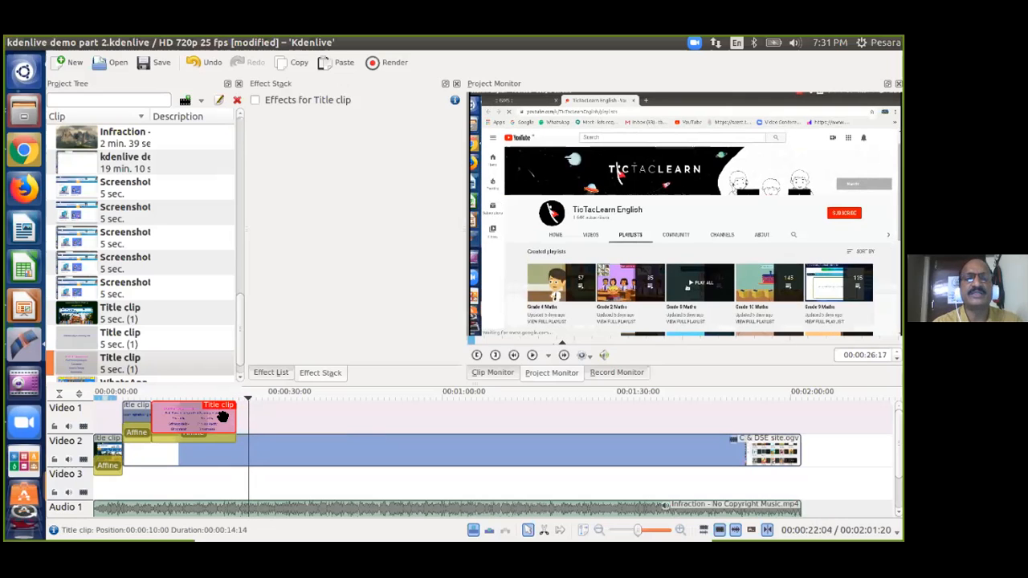
drag(234, 416, 195, 408)
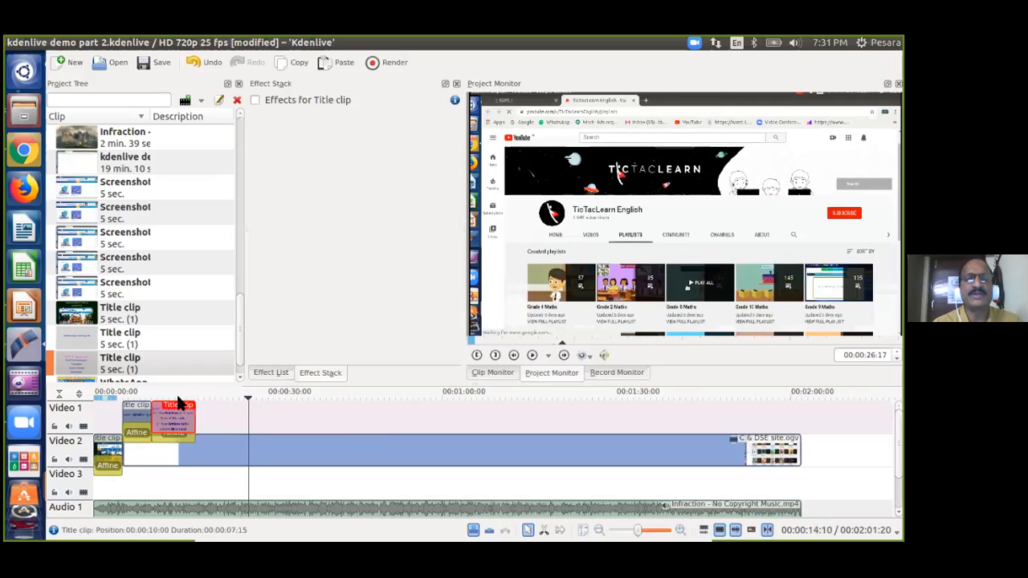
click(178, 397)
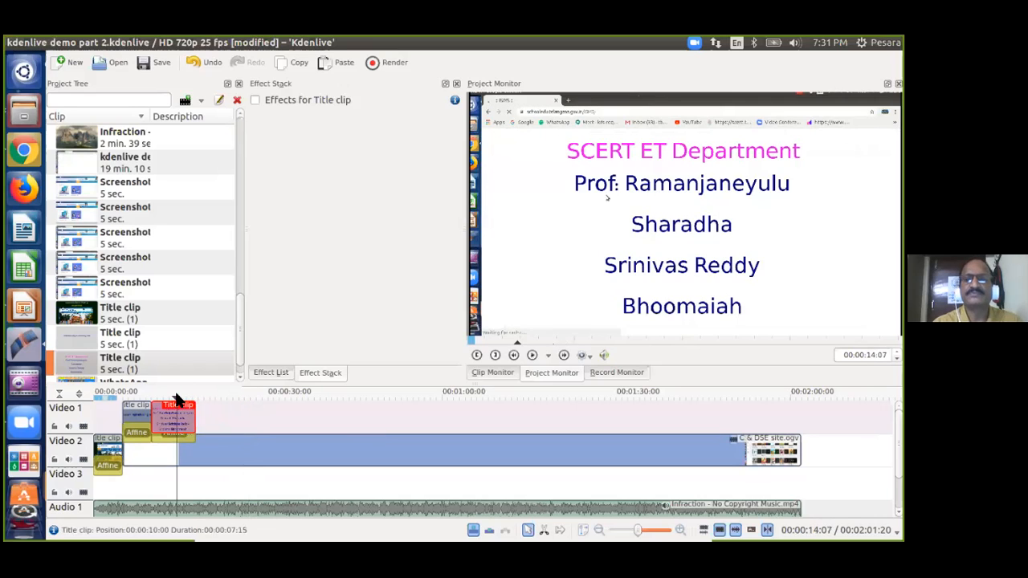
click(229, 430)
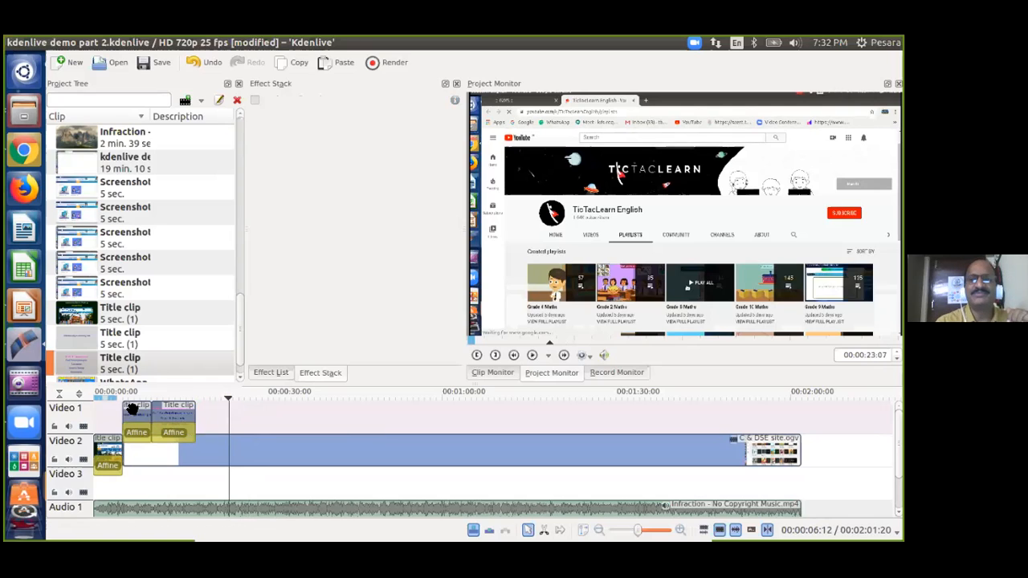
Create a new blank title clip with the default 00:00:05:00 duration.
right_click(175, 419)
click(215, 426)
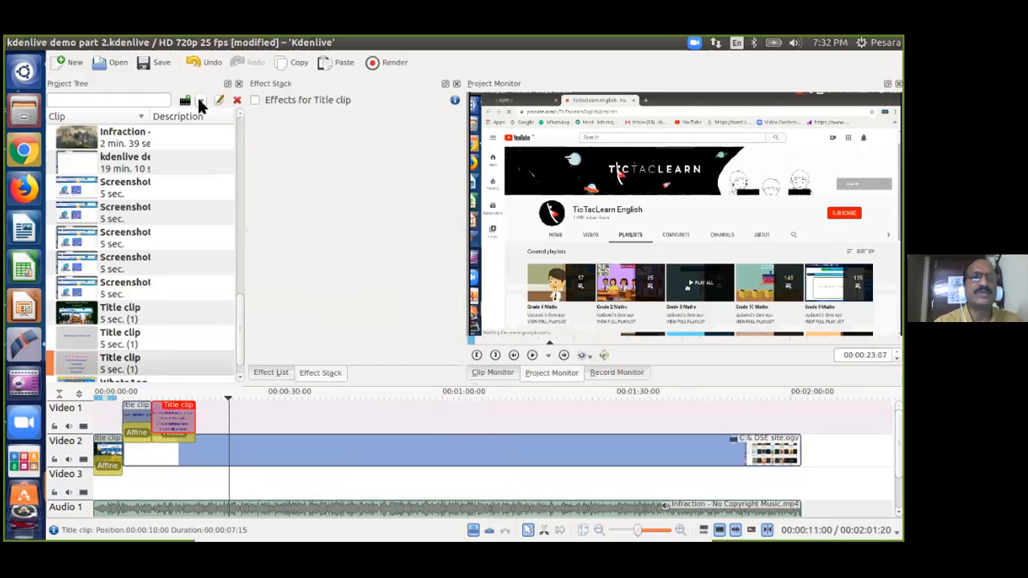
click(201, 101)
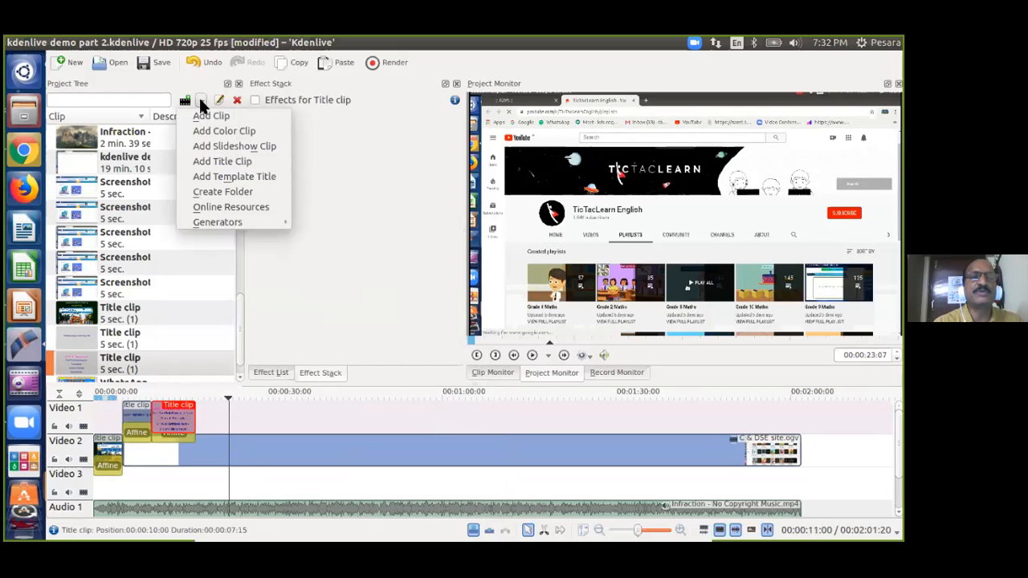
click(219, 162)
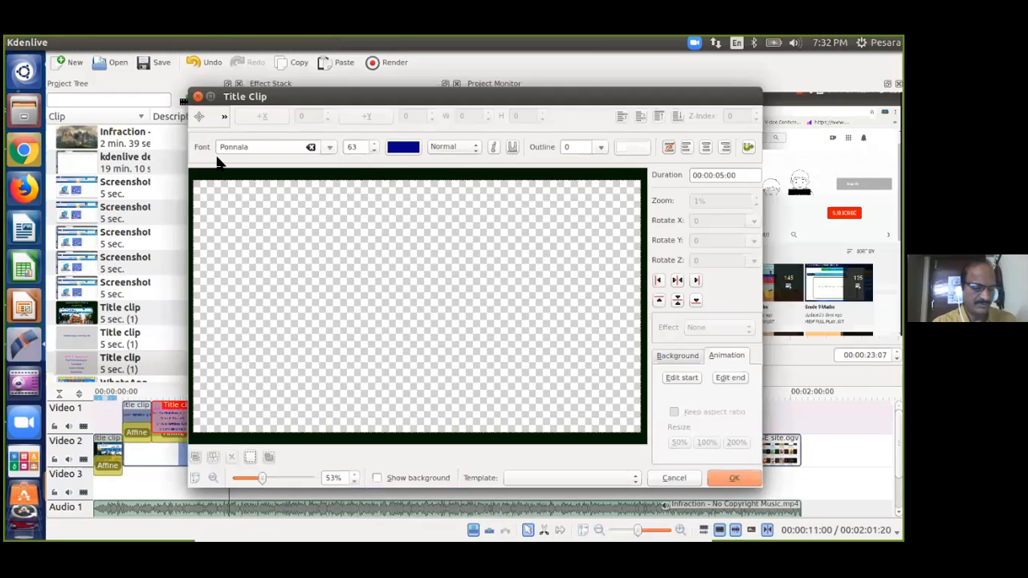
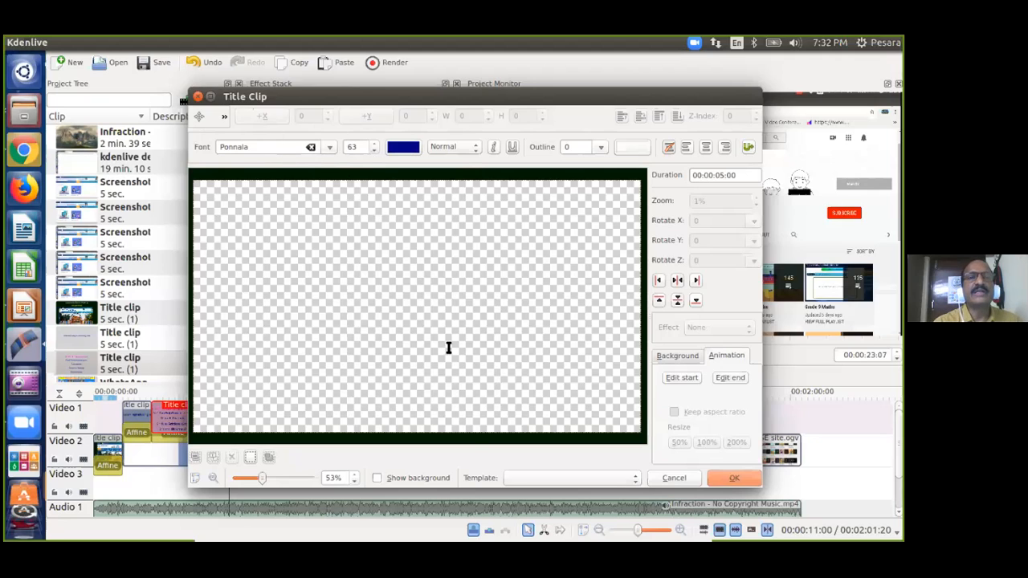
Create a title reading 'eLearning' placed low over the video frame, and put it on Video 1 at 00:00:17.
click(429, 477)
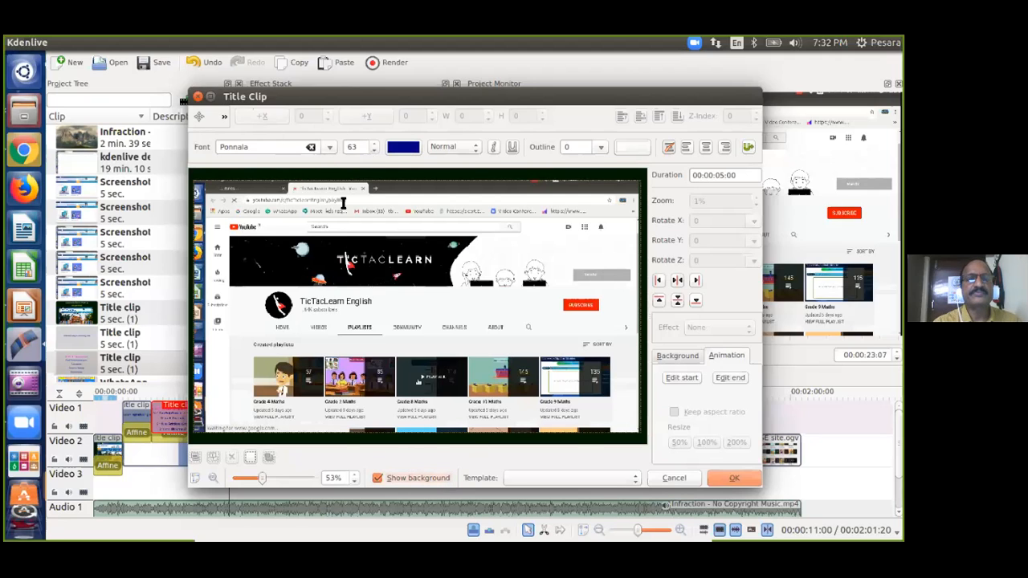
click(249, 295)
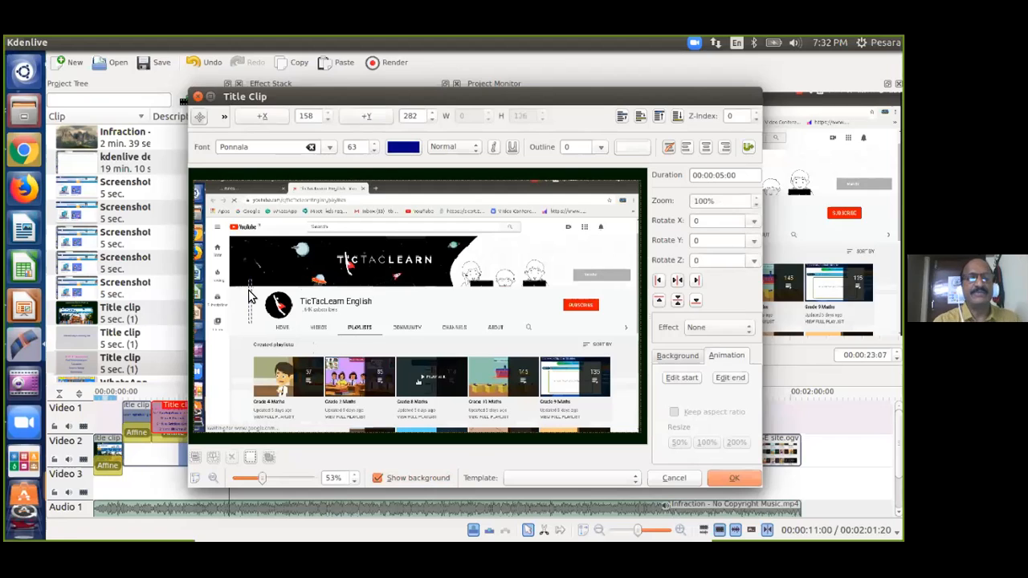
text(eLea)
text(ing)
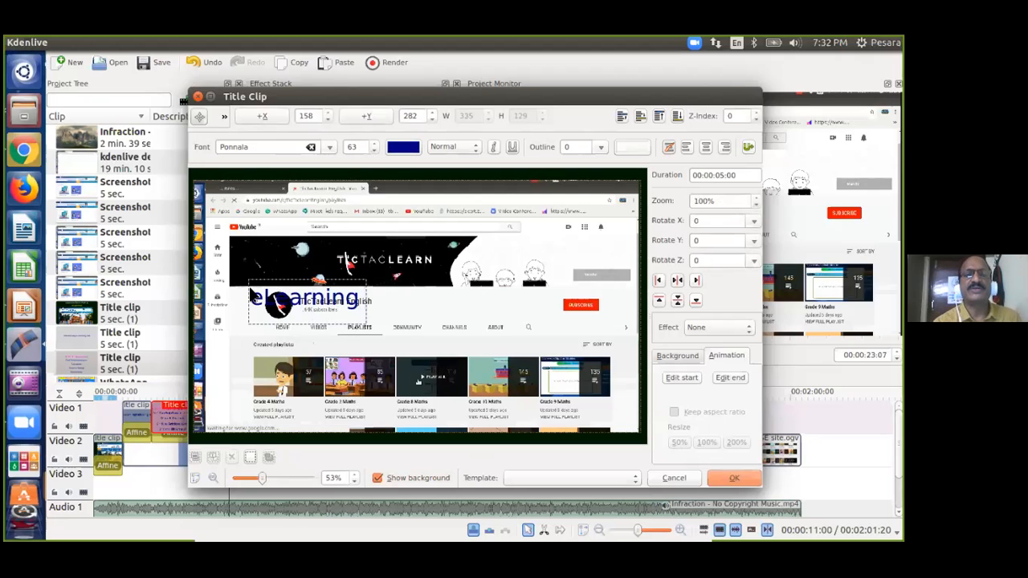
drag(320, 298, 432, 408)
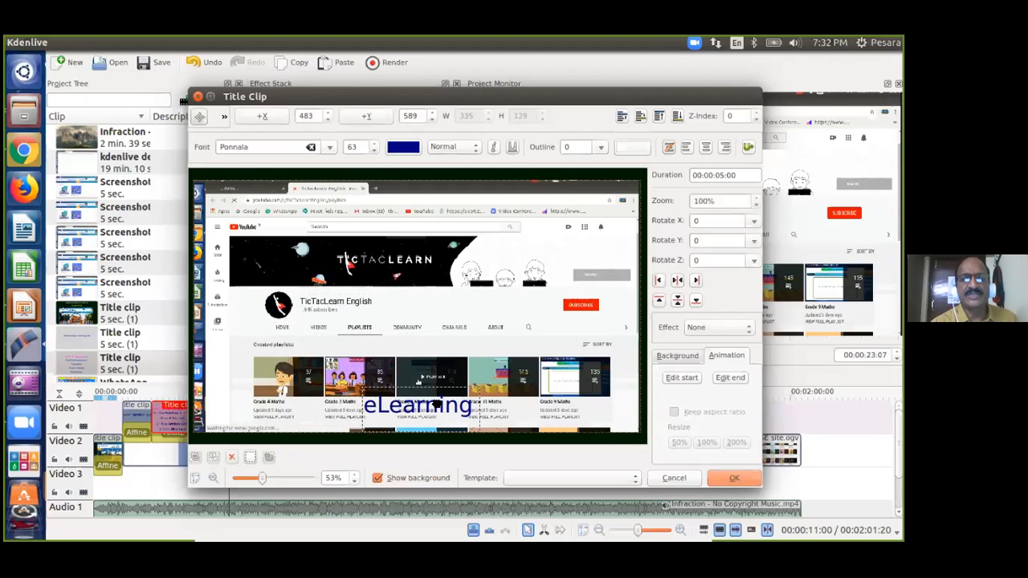
click(739, 475)
drag(72, 367, 210, 406)
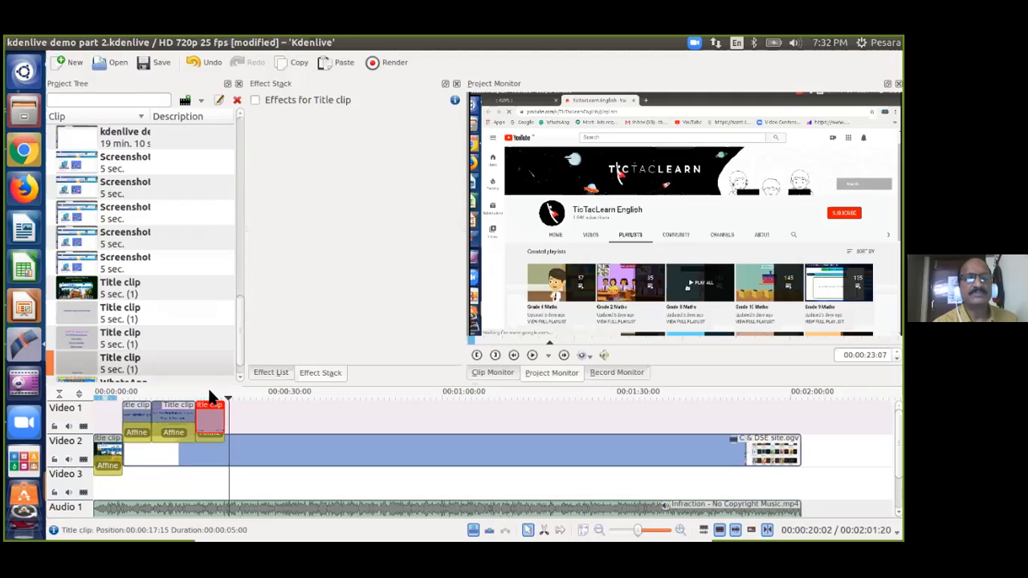
Preview the new eLearning title from its start and save the project.
click(210, 395)
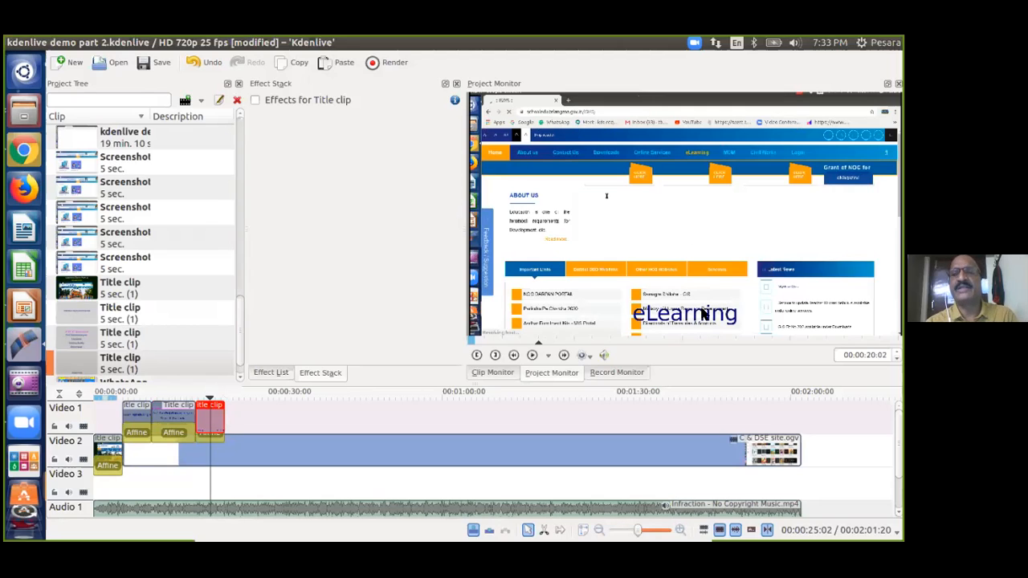
key(space)
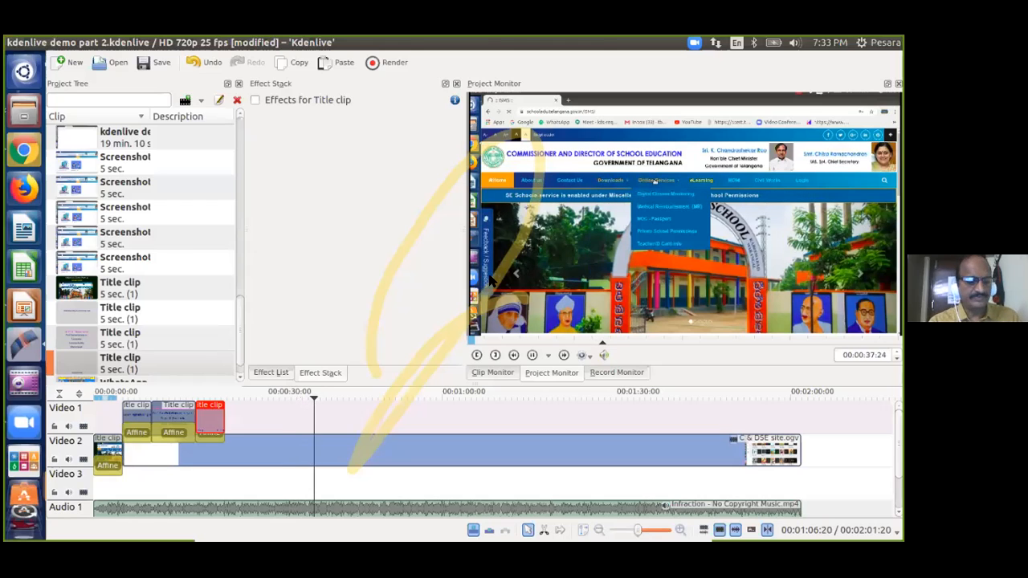
key(ctrl+s)
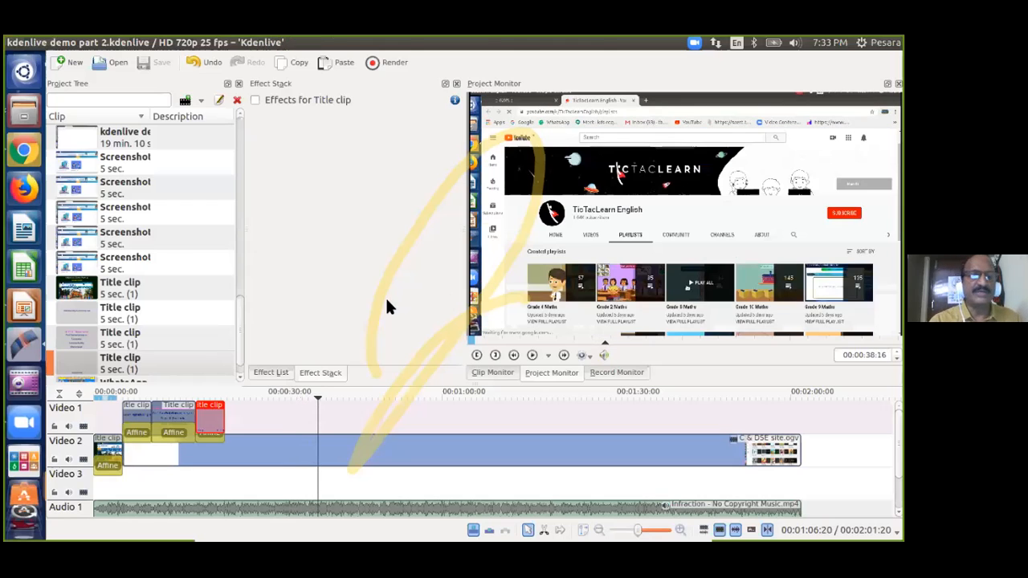
Delete the second title clip on Video 1 and its leftover Affine transition.
click(167, 409)
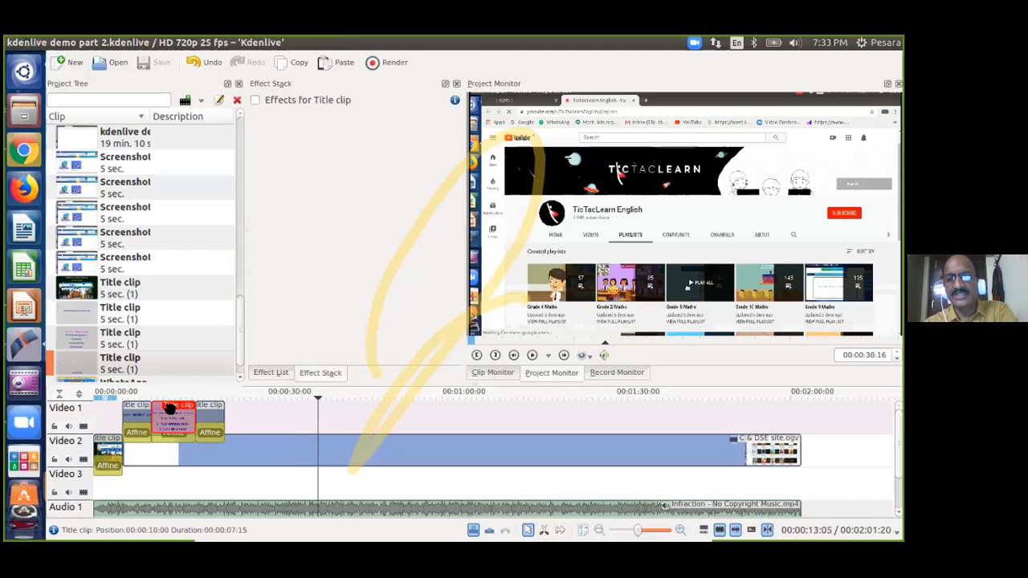
key(Delete)
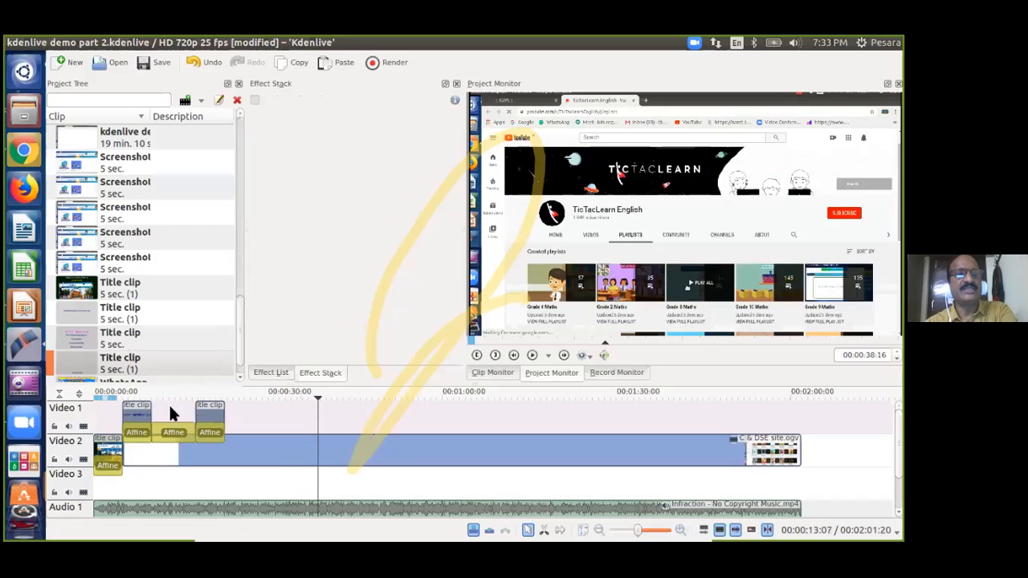
click(173, 431)
key(Delete)
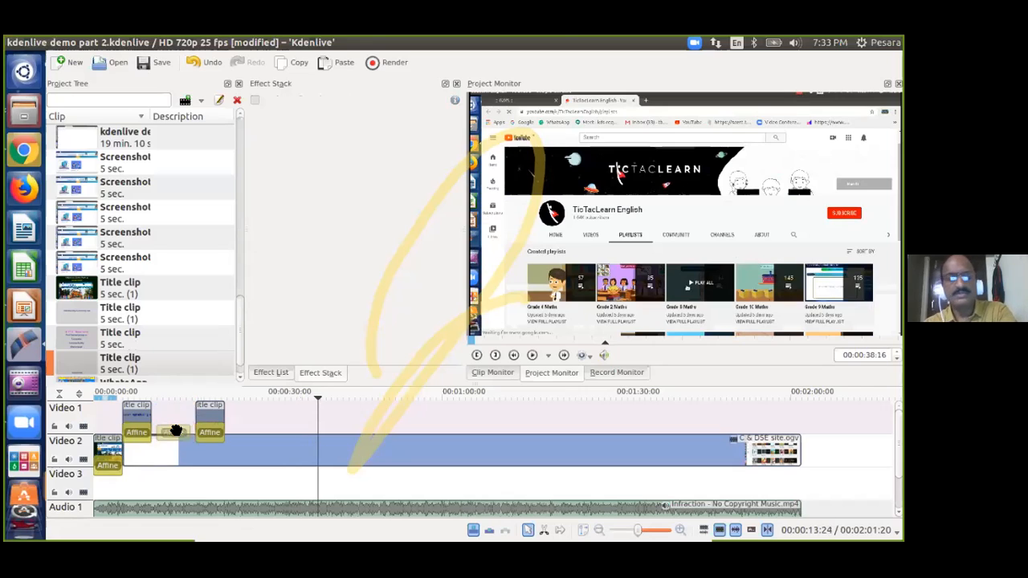
Edit the credits title and move 'SCERT ET Department' to the top left of the frame.
right_click(76, 342)
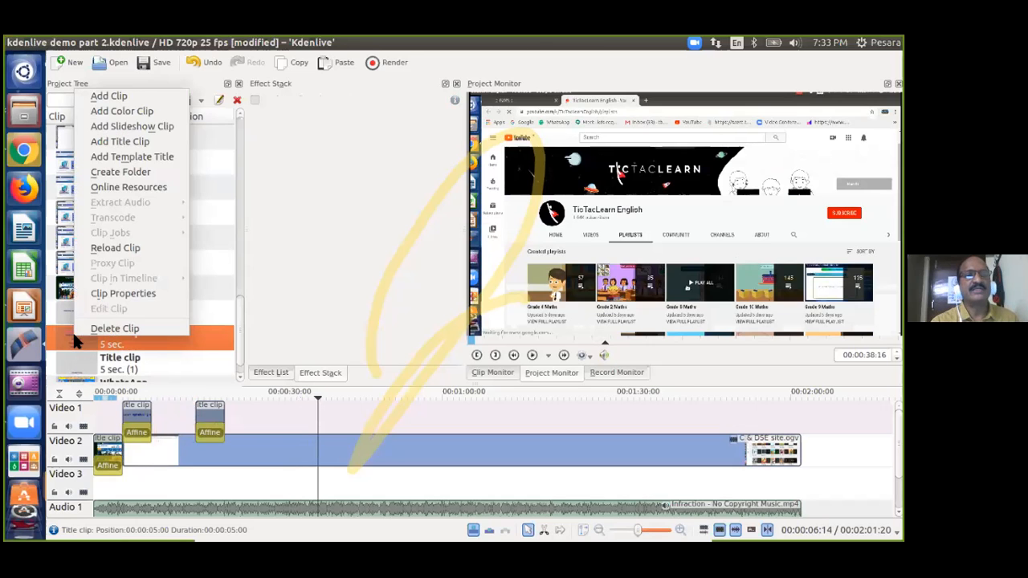
click(122, 291)
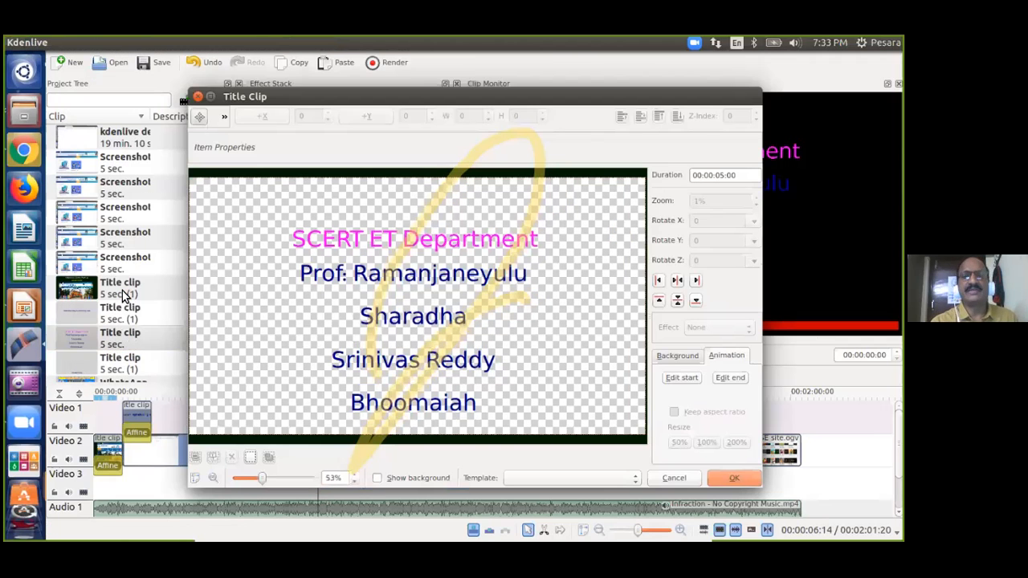
click(460, 243)
drag(460, 243, 362, 231)
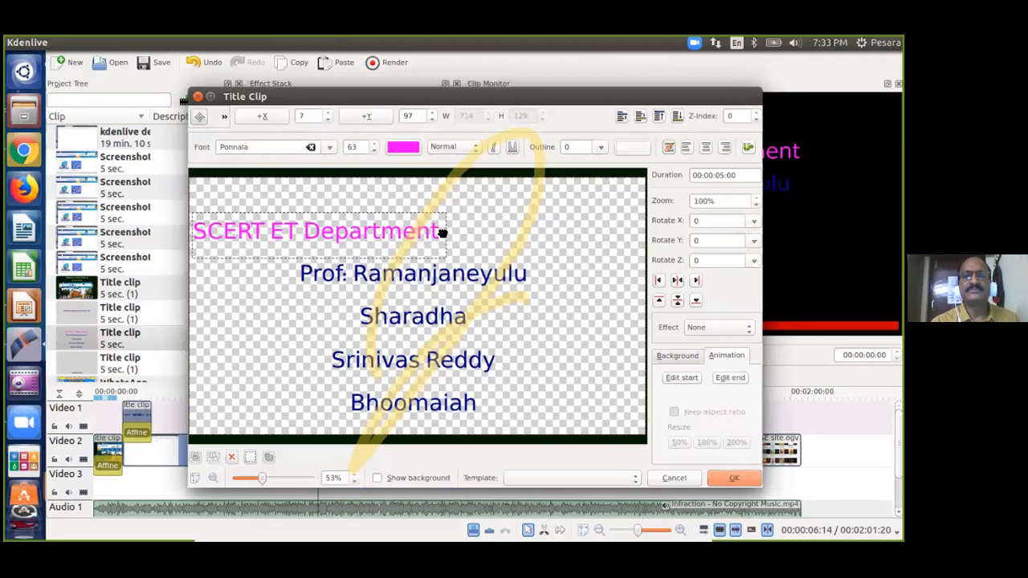
Add a pink professor's name line under 'SCERT ET Department' and delete the blue name list.
click(439, 285)
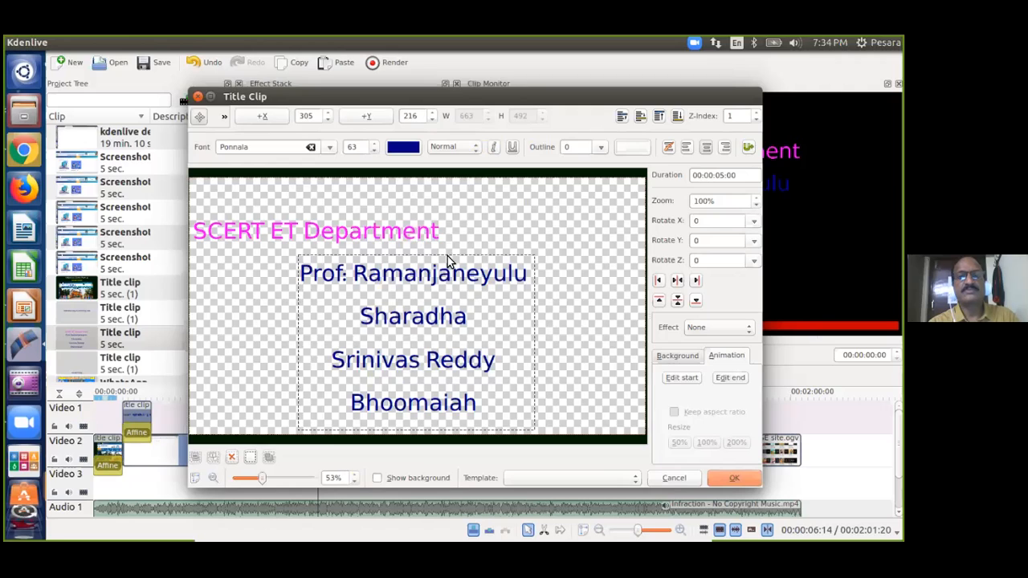
click(438, 228)
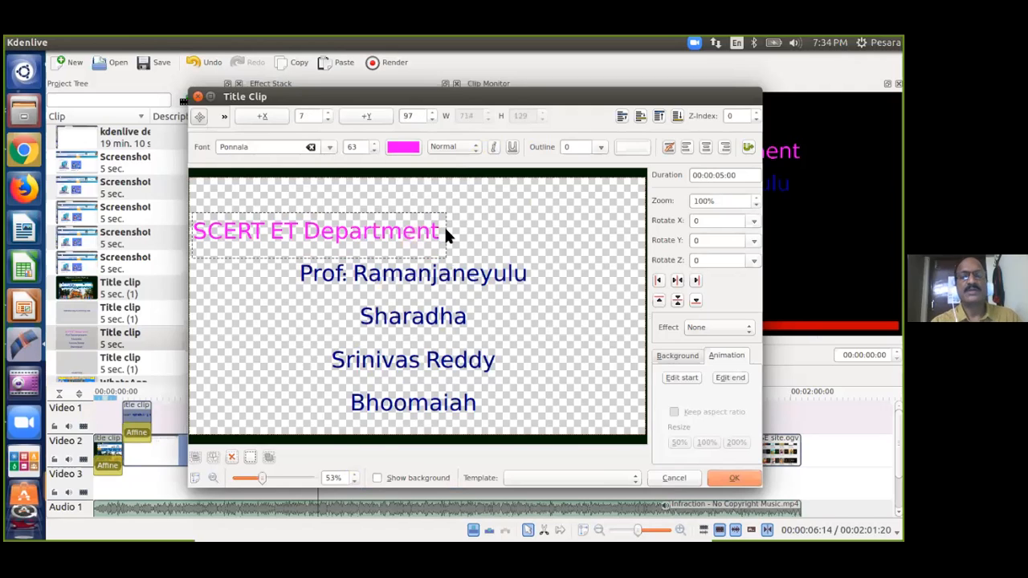
key(Return)
text(Ramanjaneyulu)
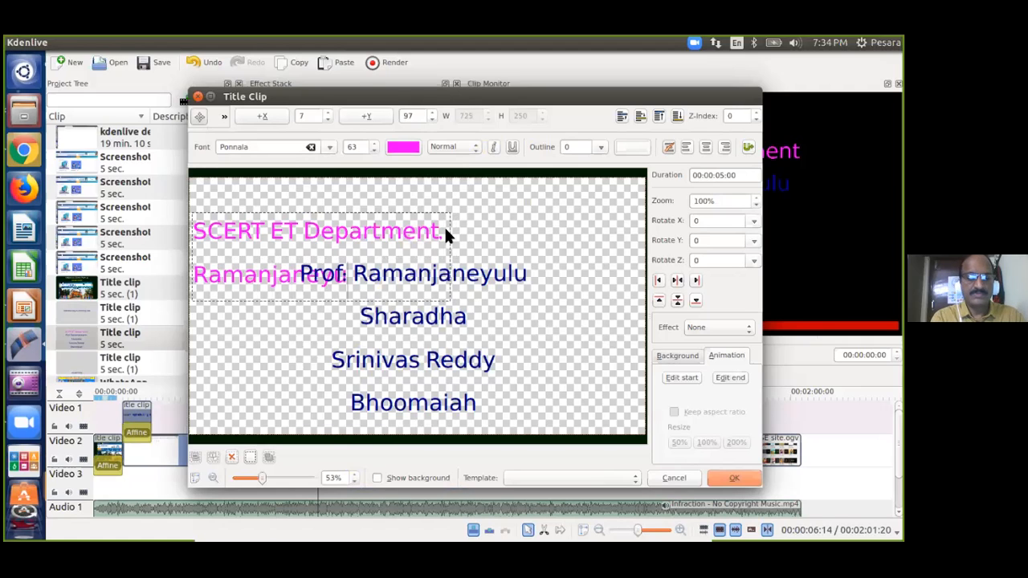
text(.)
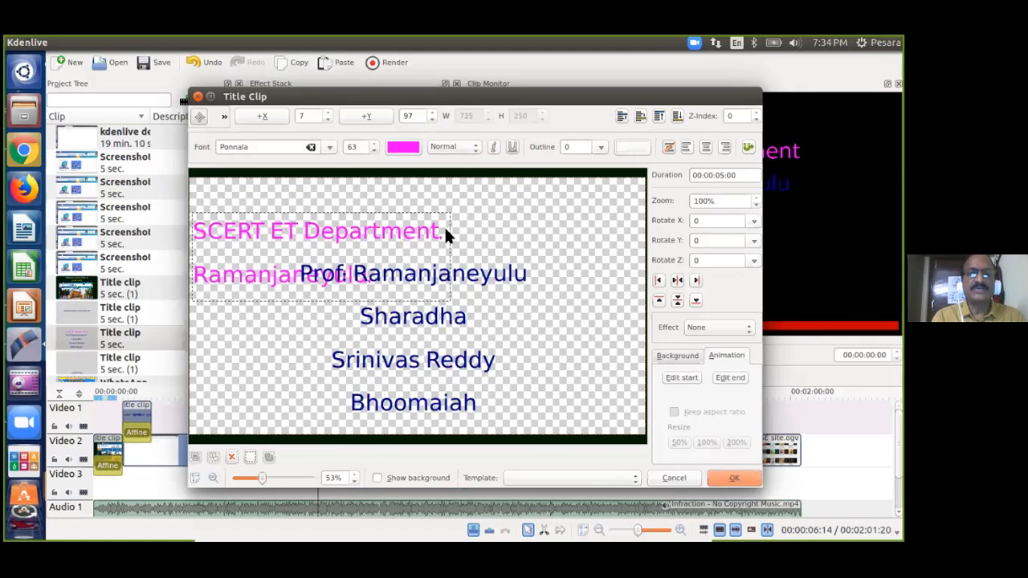
click(502, 275)
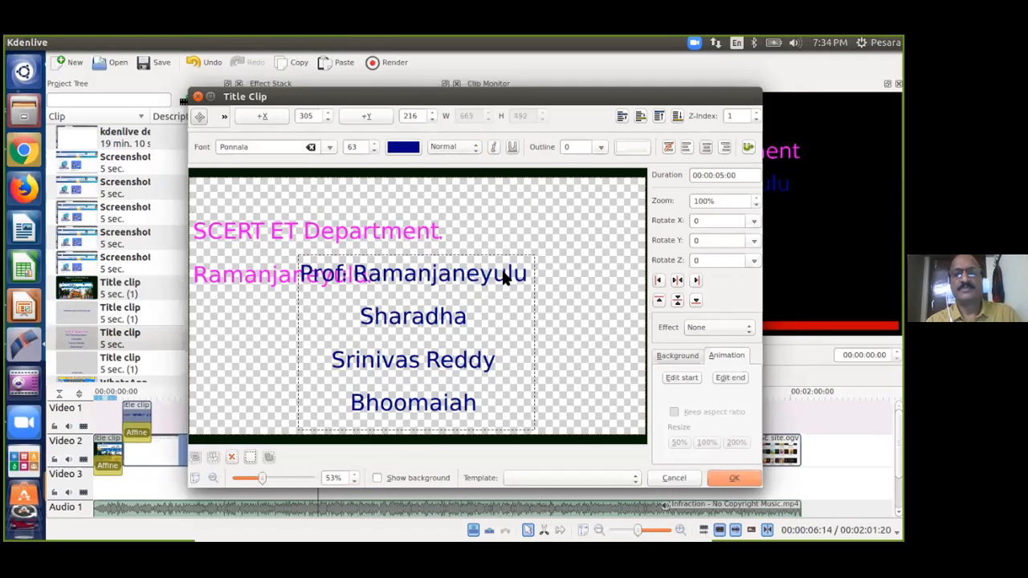
key(Delete)
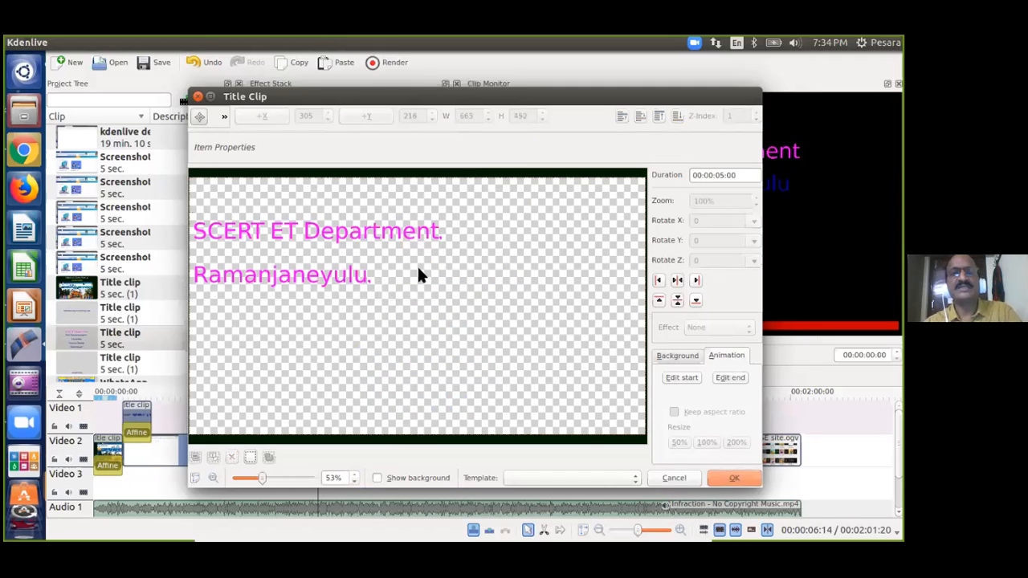
Type the remaining three professors' names, each on its own line.
double_click(376, 277)
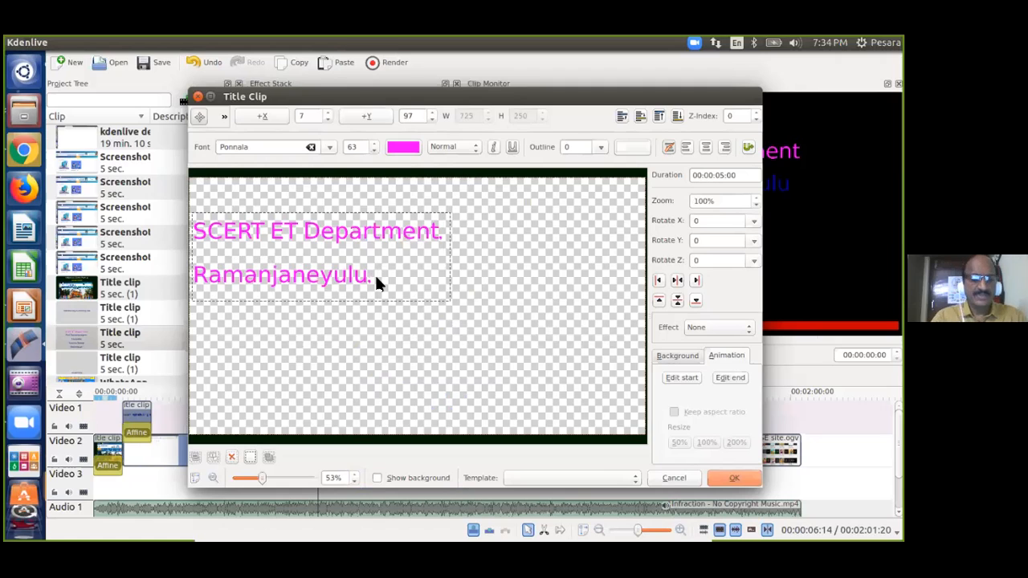
text(Sharad)
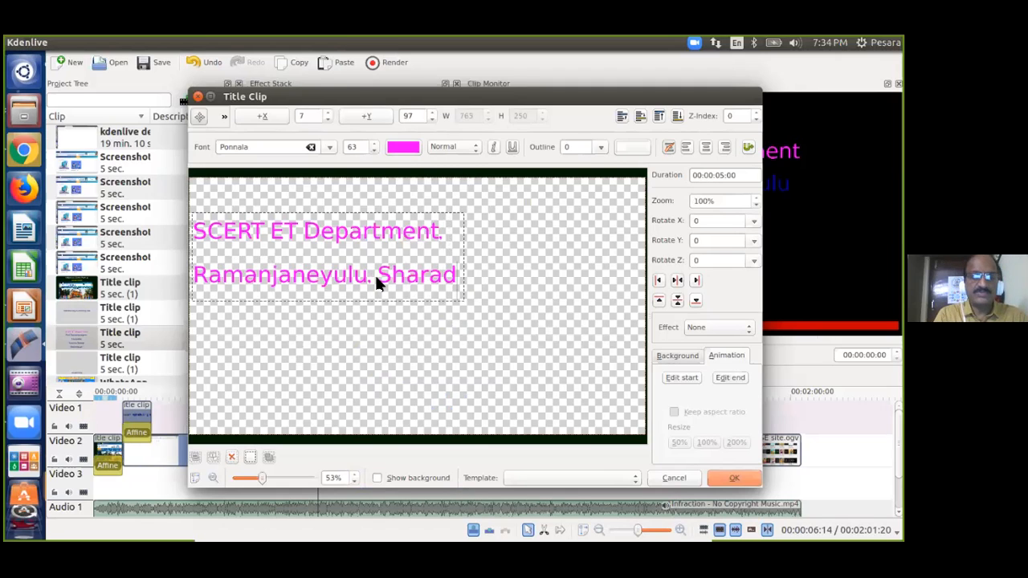
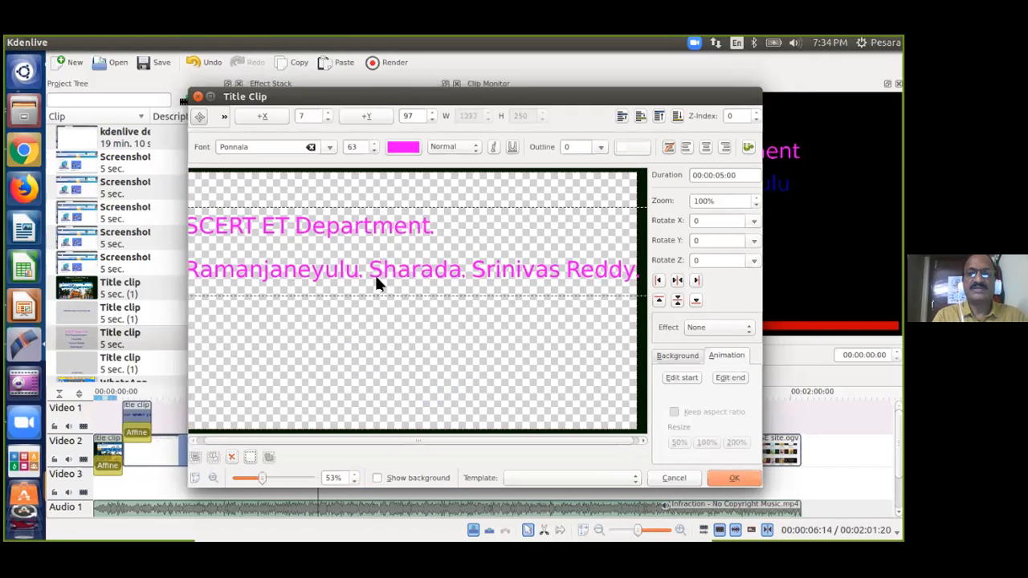
key(Return)
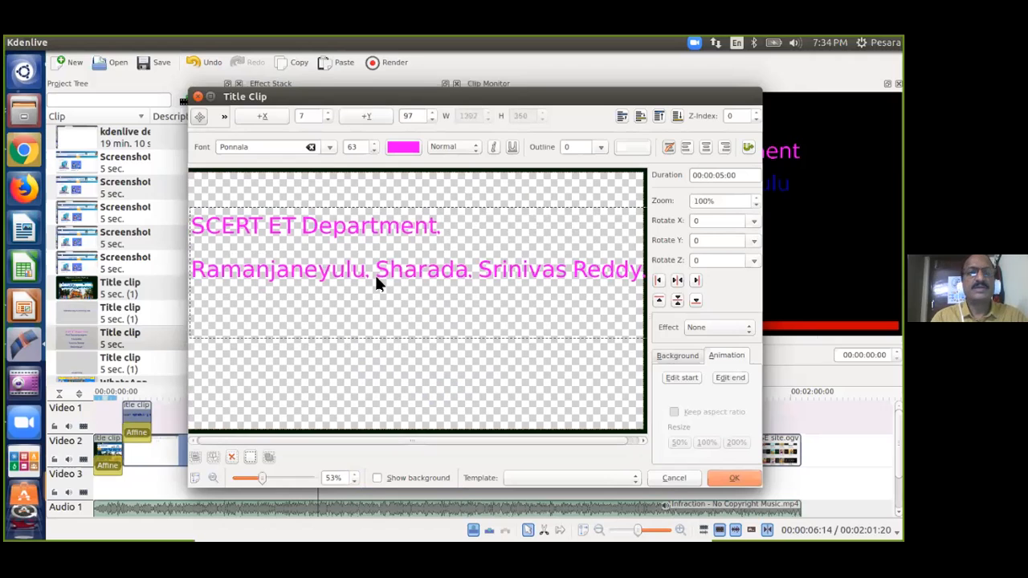
text(Bhoomaiah)
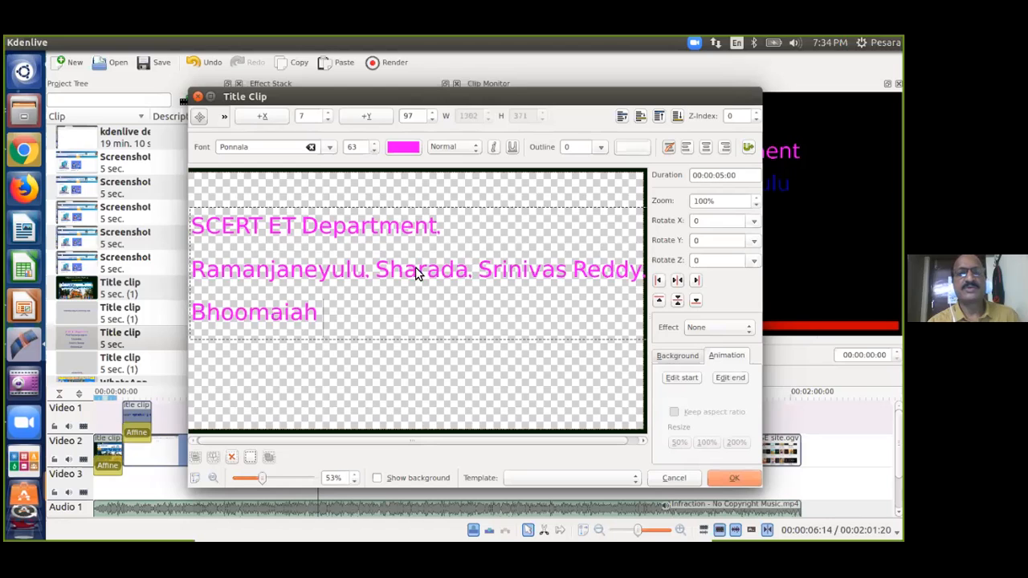
double_click(384, 270)
click(384, 270)
key(Return)
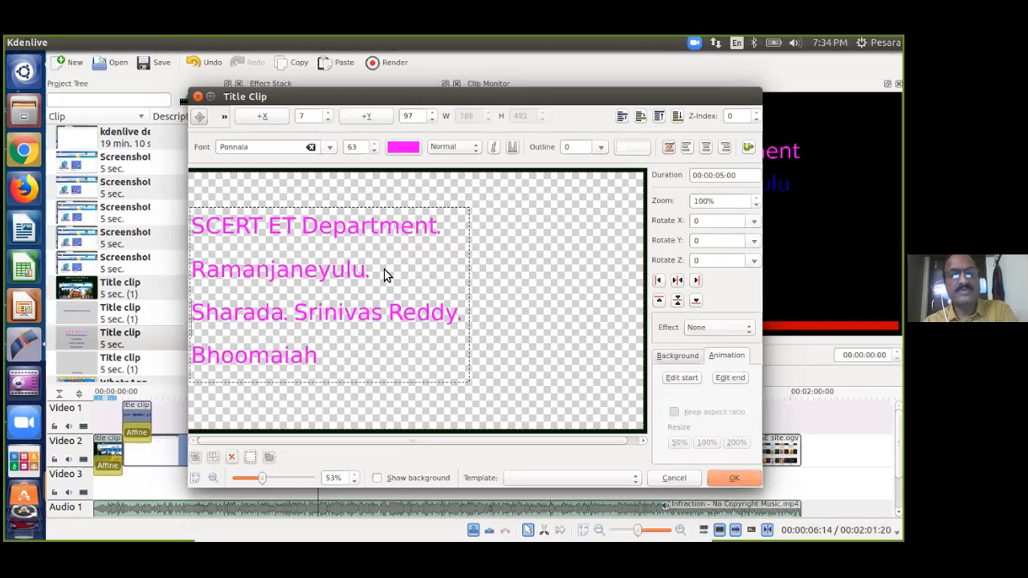
click(294, 314)
key(Return)
Centre-align the credit lines and move the text block toward the frame centre.
click(471, 294)
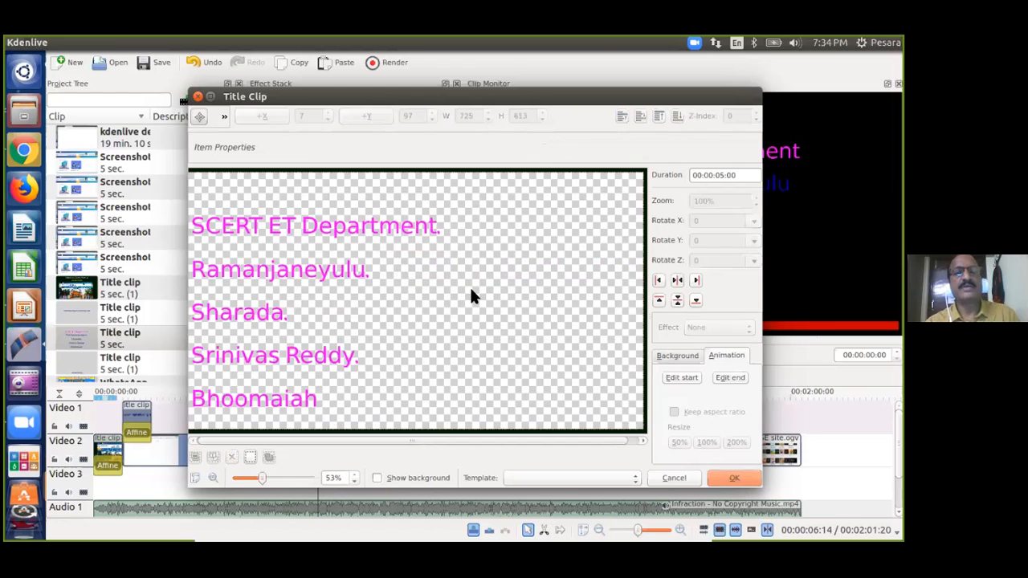
click(292, 277)
click(706, 146)
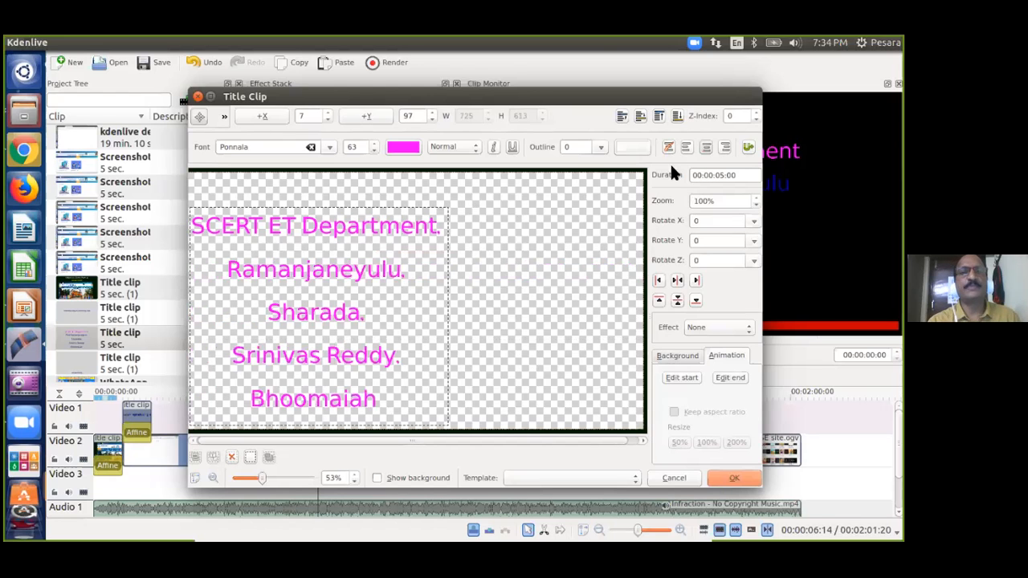
drag(391, 259, 413, 241)
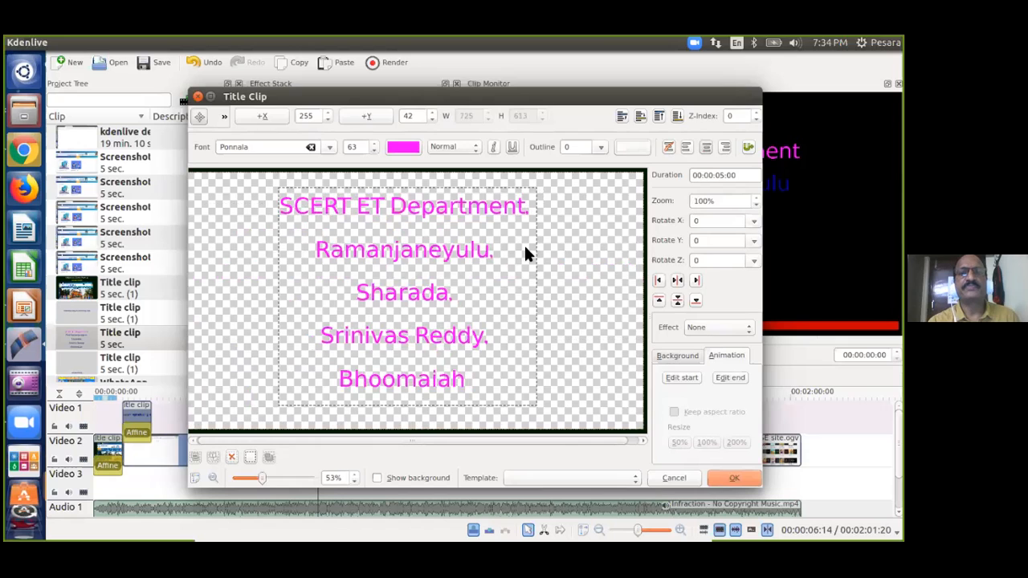
click(553, 248)
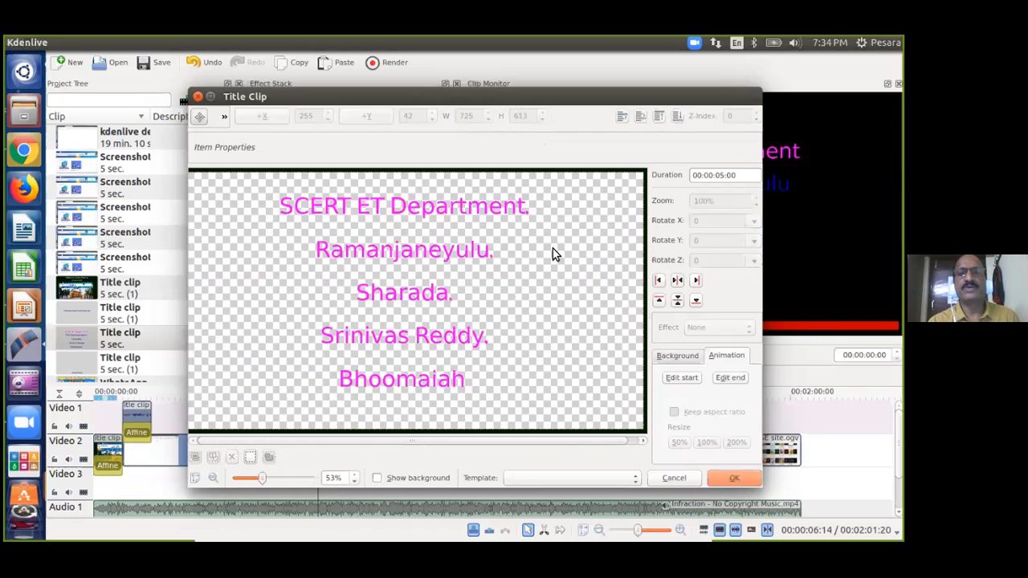
Add the credits title to Video 1 and reopen it in the title editor.
click(735, 478)
drag(68, 342, 228, 422)
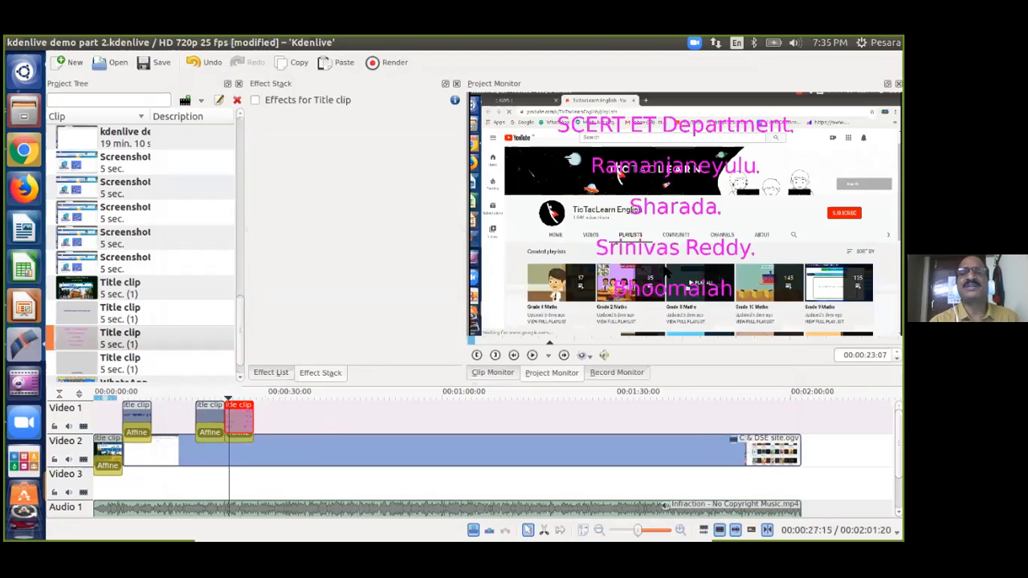
click(70, 333)
right_click(70, 334)
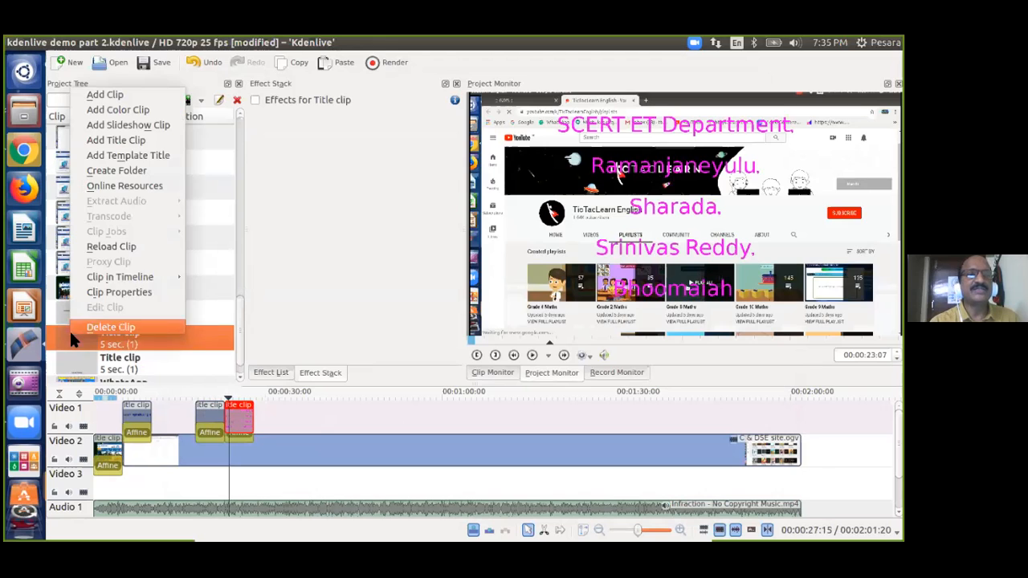
click(132, 291)
Shift the credits text left, rework the line break after 'Department.', and start shrinking the font.
drag(444, 213, 356, 212)
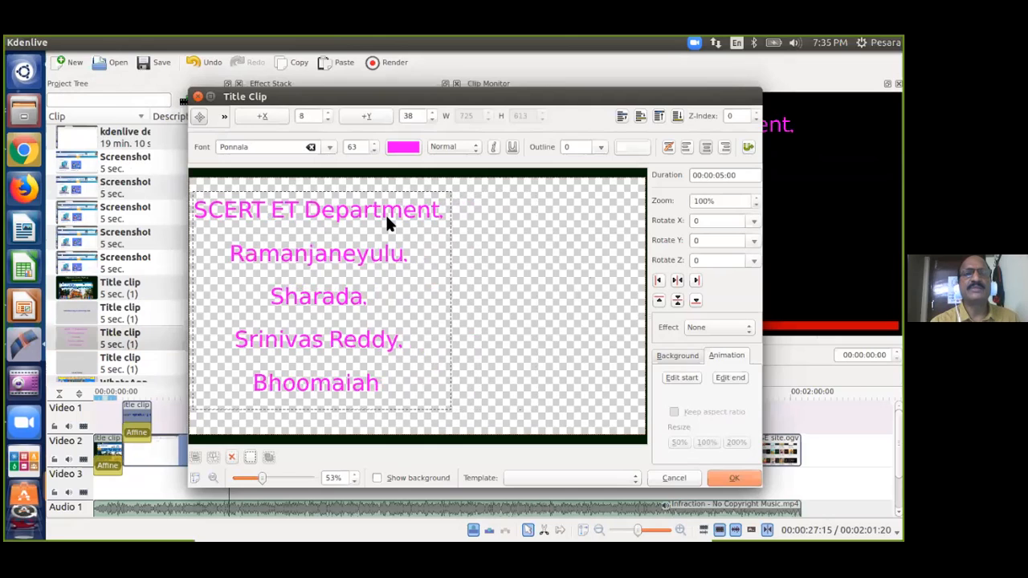
click(445, 213)
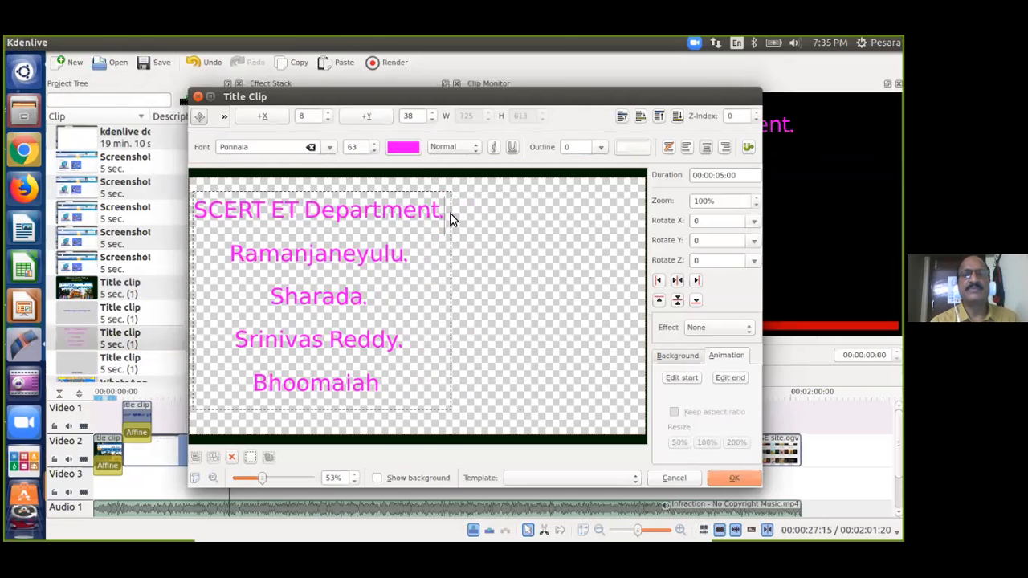
key(Delete)
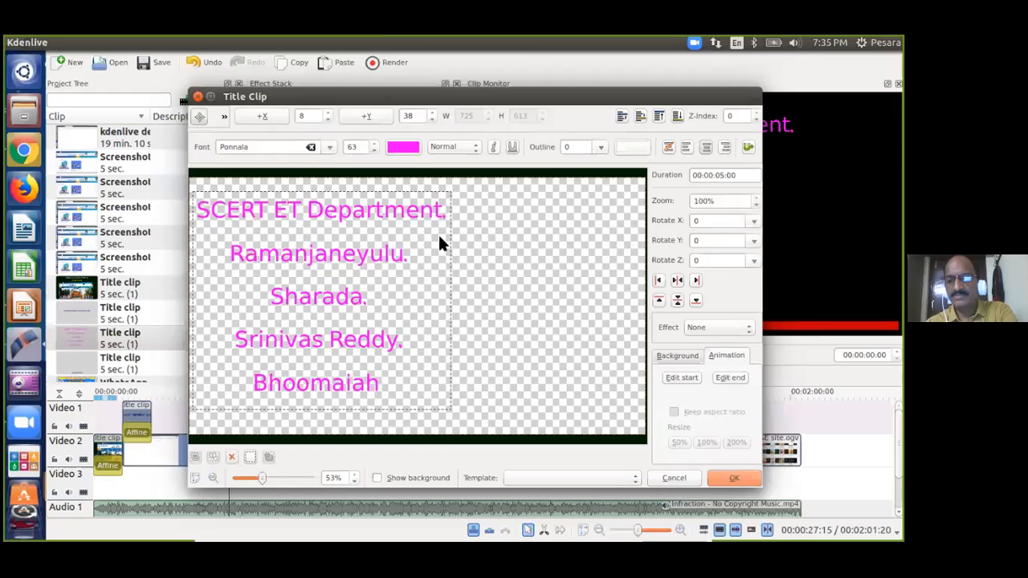
key(Delete)
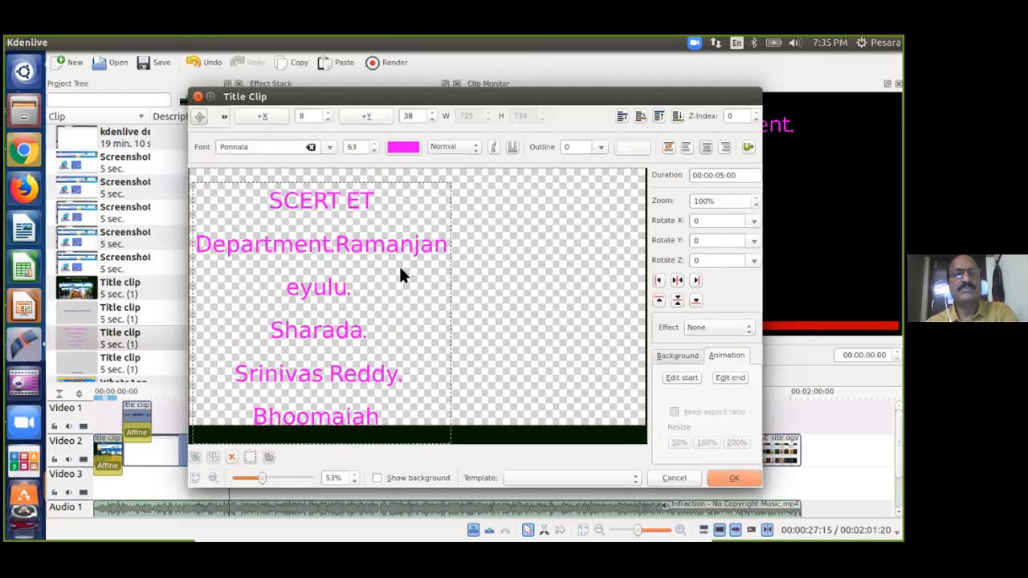
key(Return)
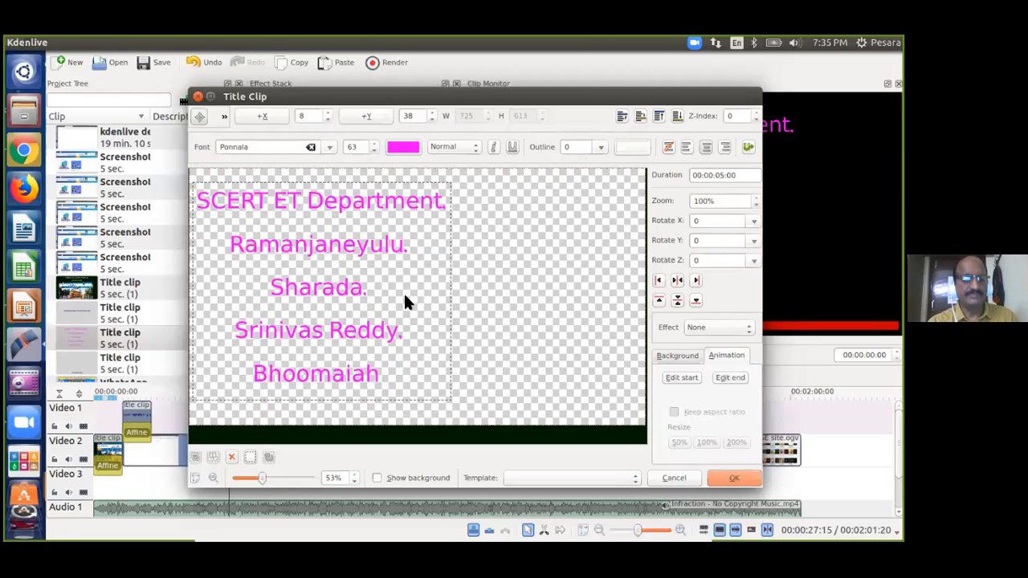
click(373, 150)
click(373, 151)
click(373, 150)
click(373, 150)
click(373, 150)
click(374, 151)
click(373, 151)
click(374, 152)
click(373, 151)
click(374, 152)
click(374, 152)
click(373, 152)
click(373, 152)
click(373, 152)
click(374, 152)
click(373, 152)
click(373, 152)
click(374, 151)
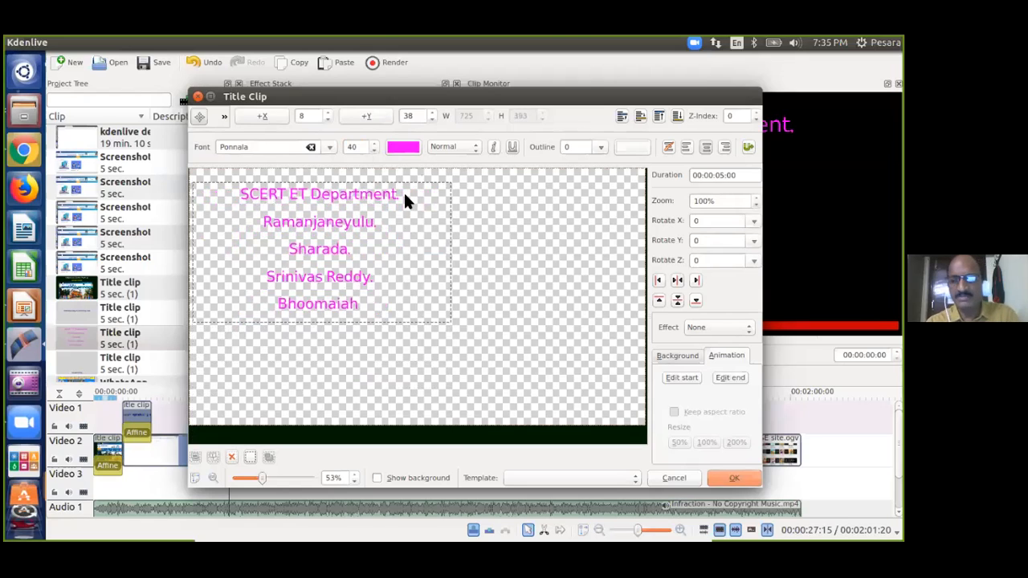
Retype the first name's leading letter and lower the font size to 36 and beyond.
key(BackSpace)
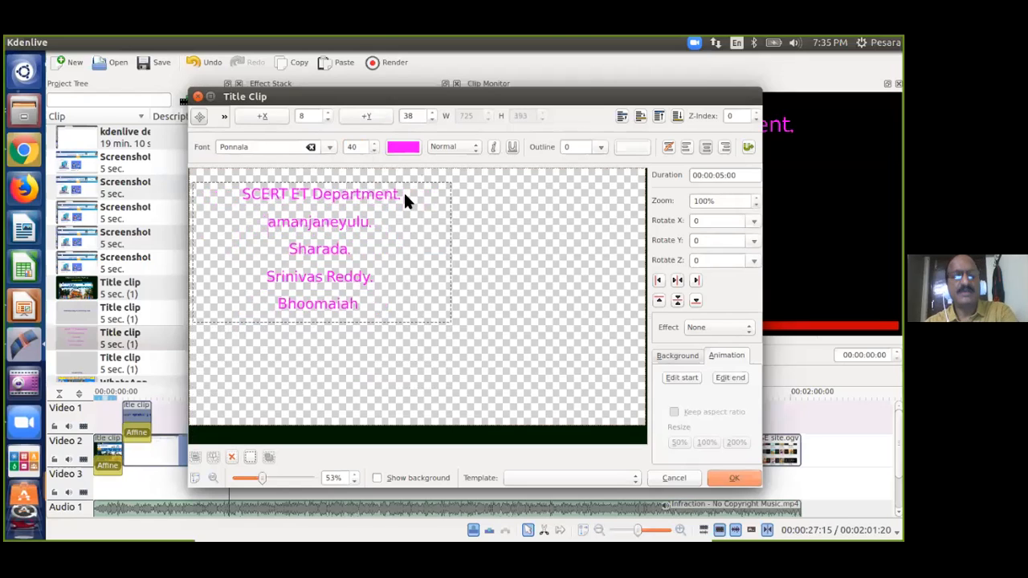
text(R)
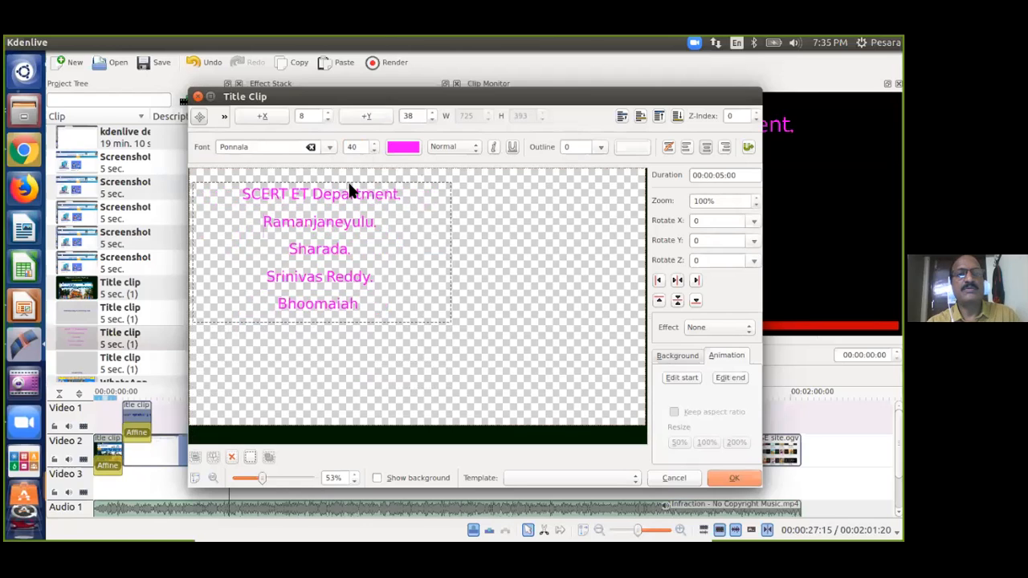
click(374, 150)
click(373, 151)
click(373, 150)
click(374, 150)
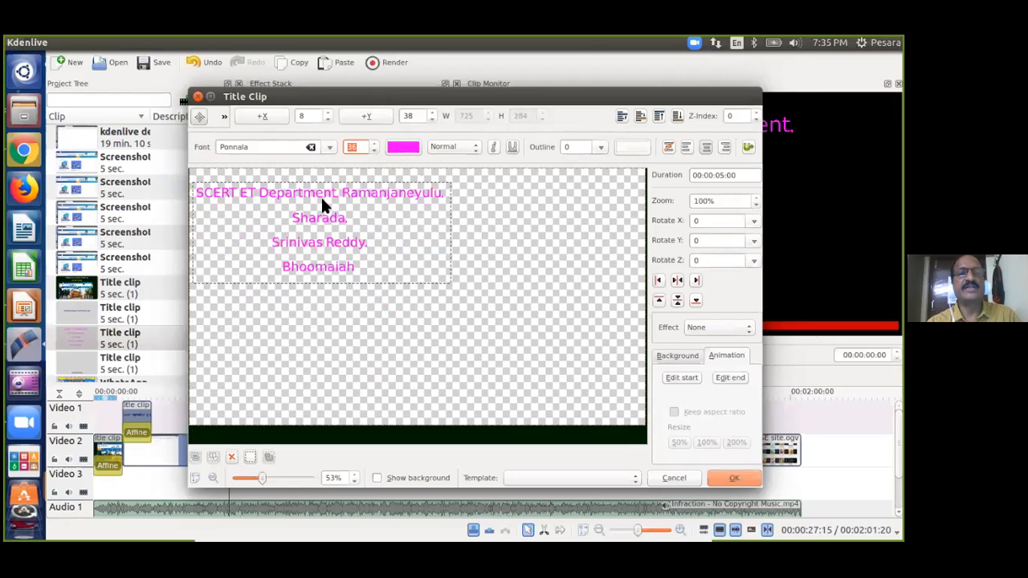
click(374, 152)
click(373, 151)
click(373, 152)
click(373, 152)
click(374, 152)
click(373, 152)
click(374, 152)
click(373, 152)
Join the name lines and shrink the font to 19 so everything fits on one line.
click(418, 193)
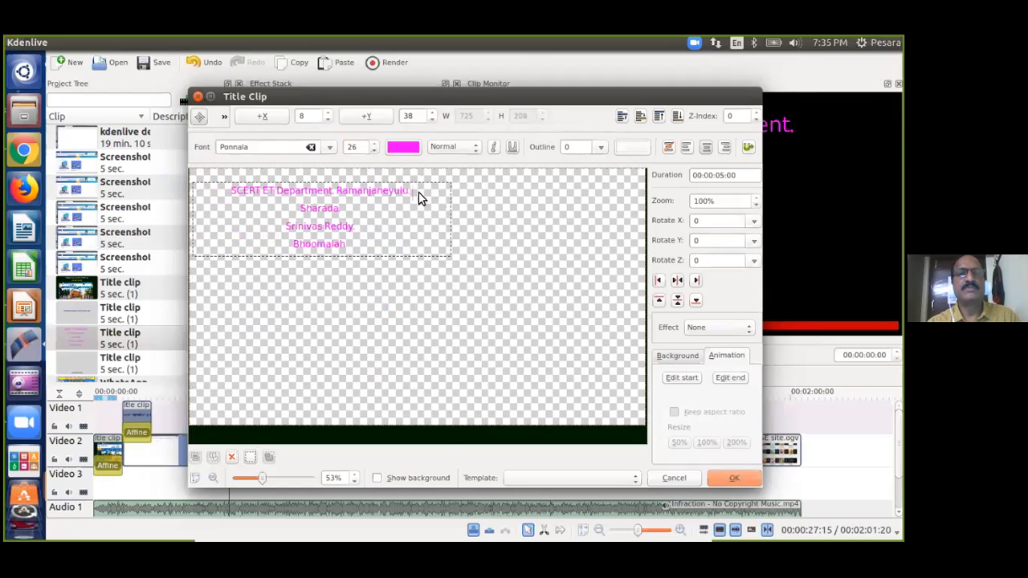
key(Delete)
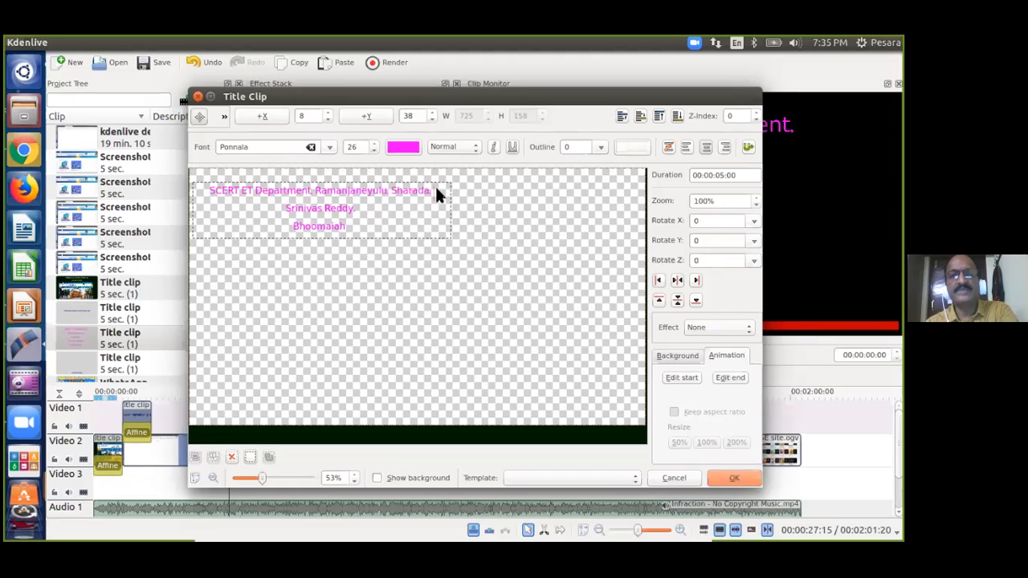
key(Delete)
click(375, 151)
click(375, 150)
click(375, 150)
click(375, 150)
click(375, 150)
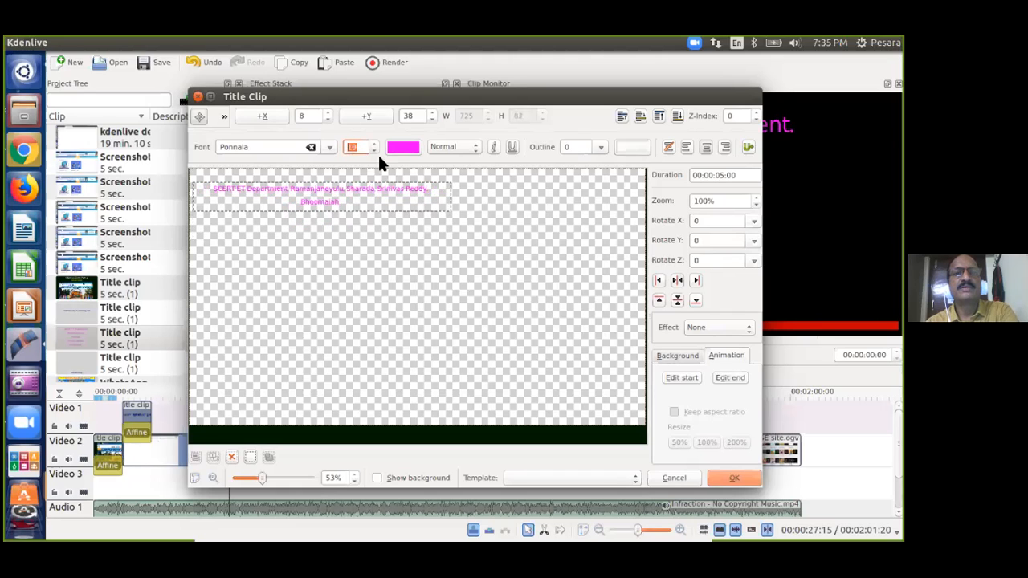
click(430, 188)
key(Delete)
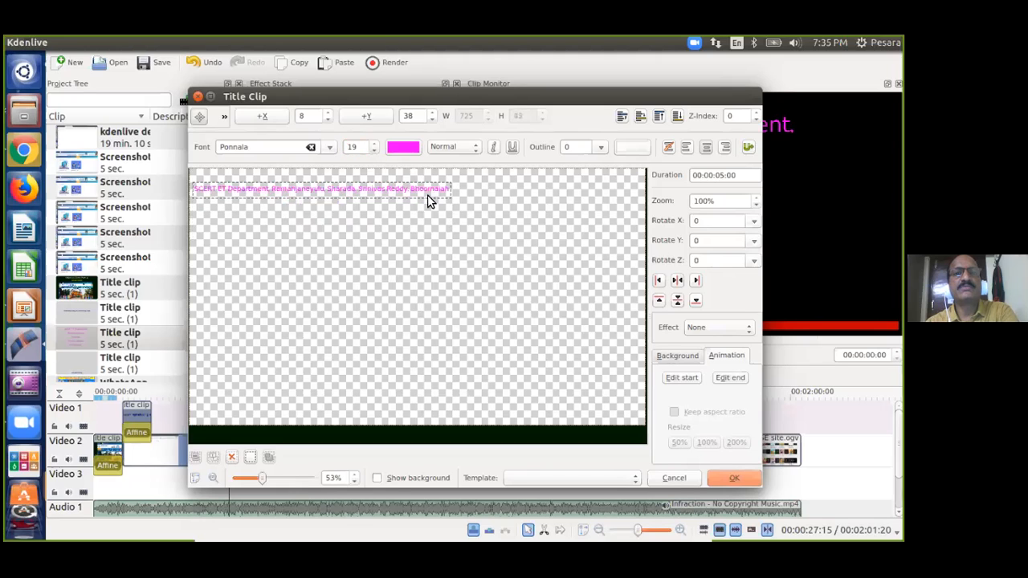
click(384, 220)
Nudge the credits line right toward the top centre and scroll to try larger font sizes.
mouse_move(408, 195)
mouse_down()
mouse_move(431, 197)
mouse_move(417, 201)
mouse_up()
scroll(372, 141, up, 7)
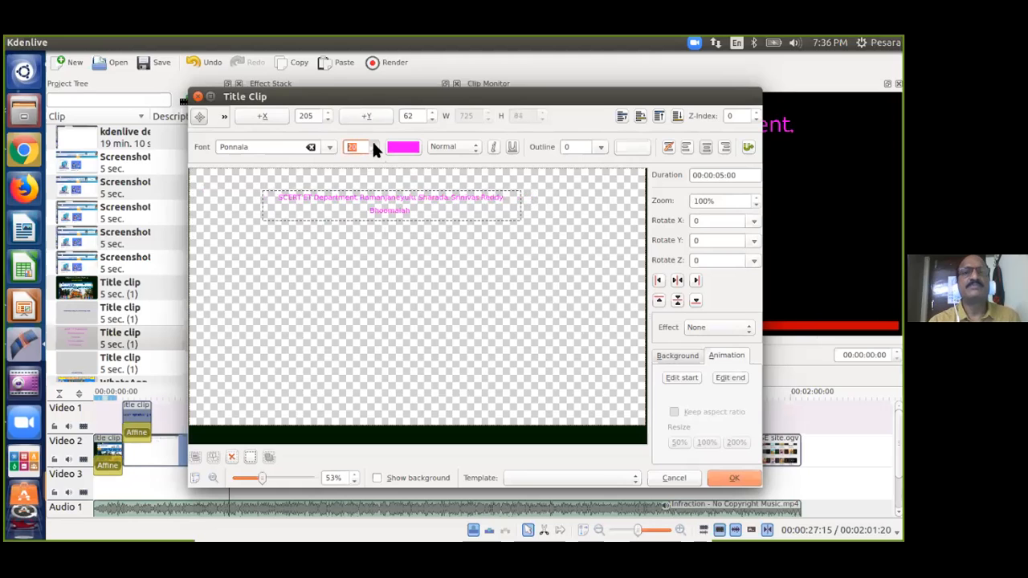
scroll(371, 142, up, 9)
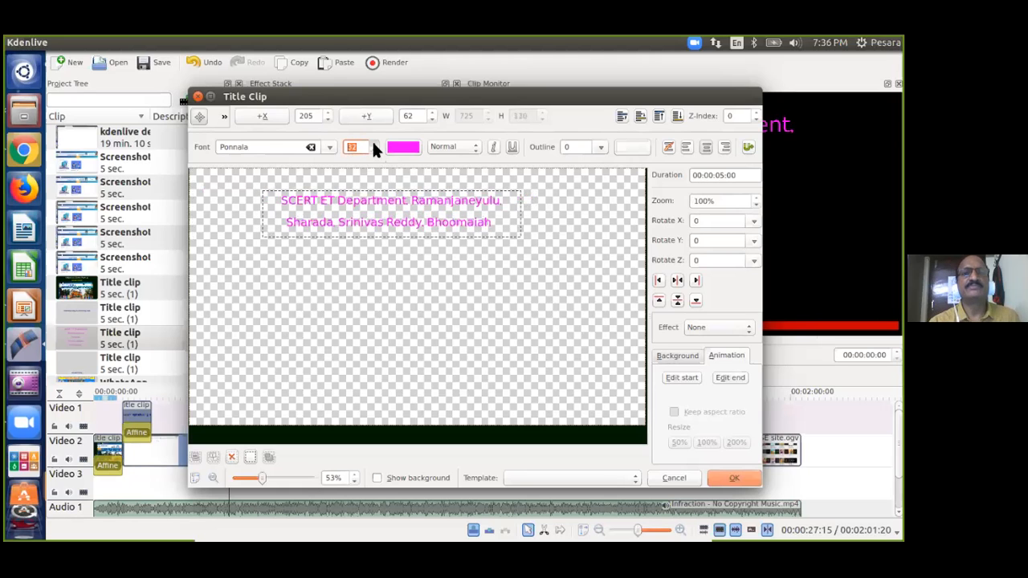
scroll(372, 141, up, 15)
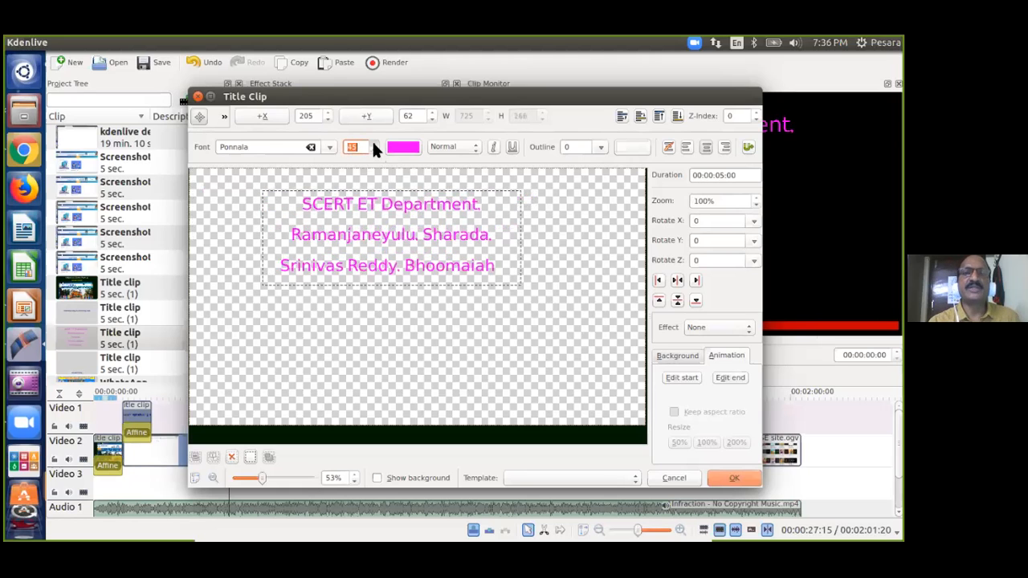
scroll(372, 147, up, 1)
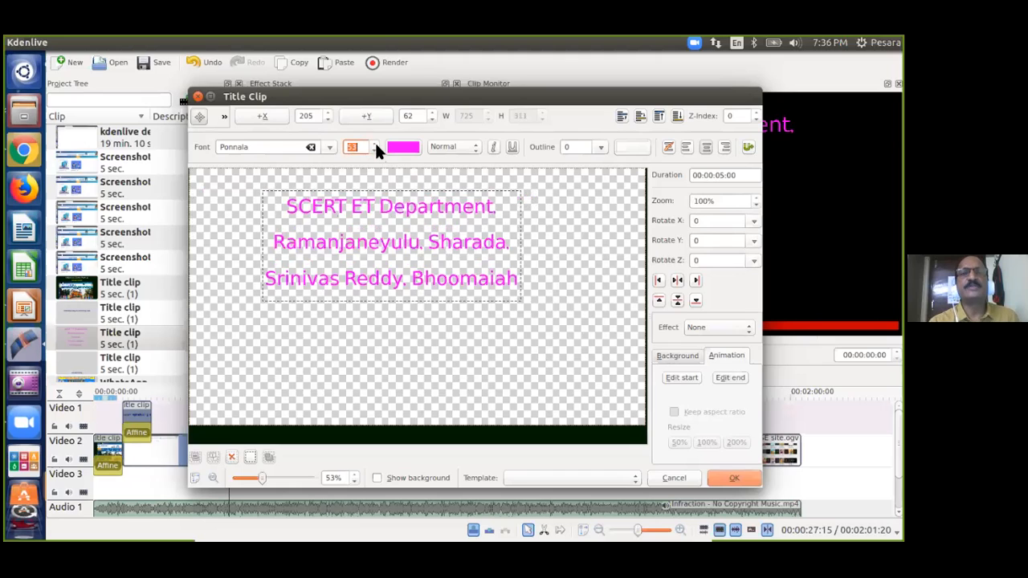
scroll(374, 141, up, 5)
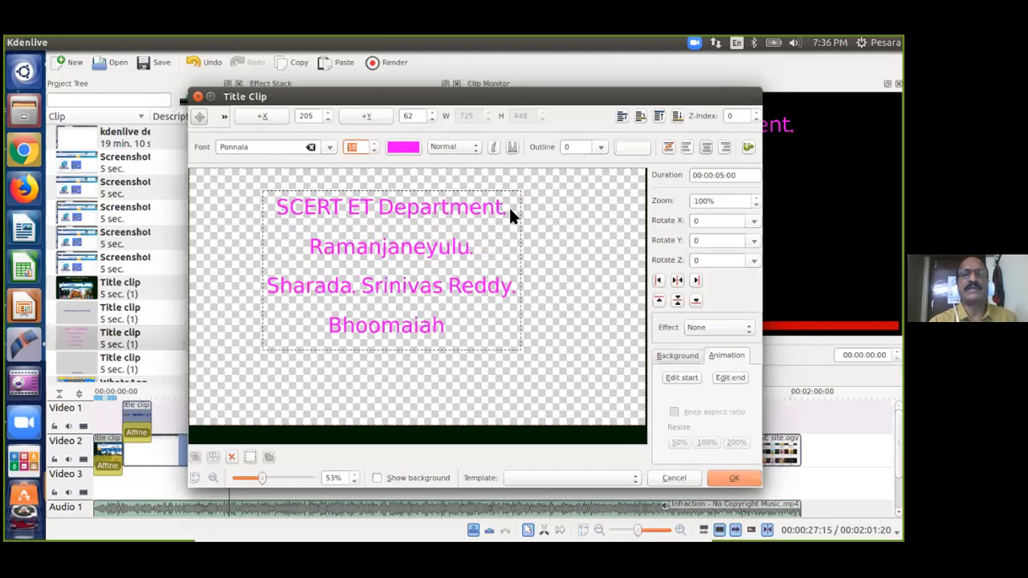
scroll(375, 141, up, 2)
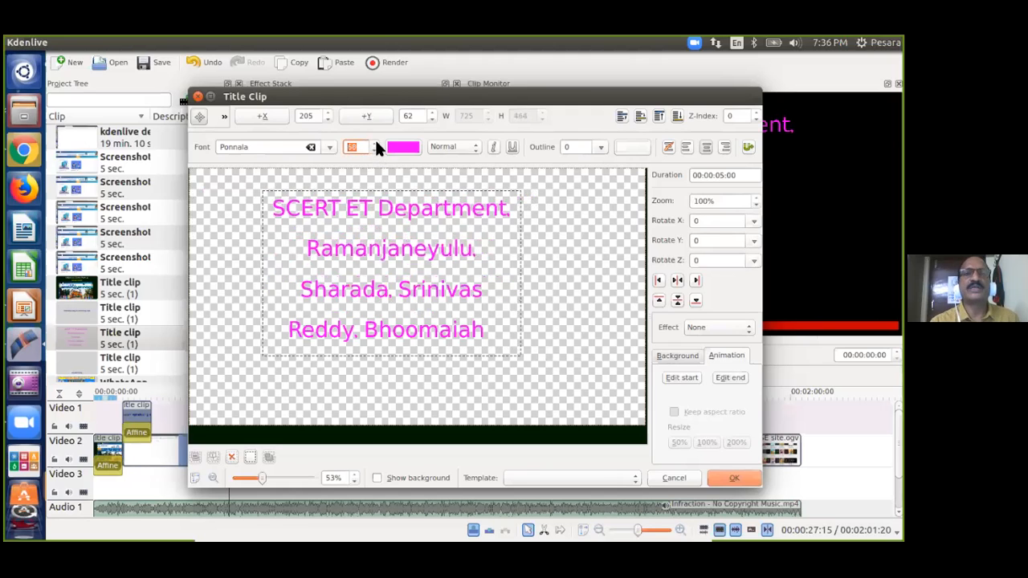
click(560, 237)
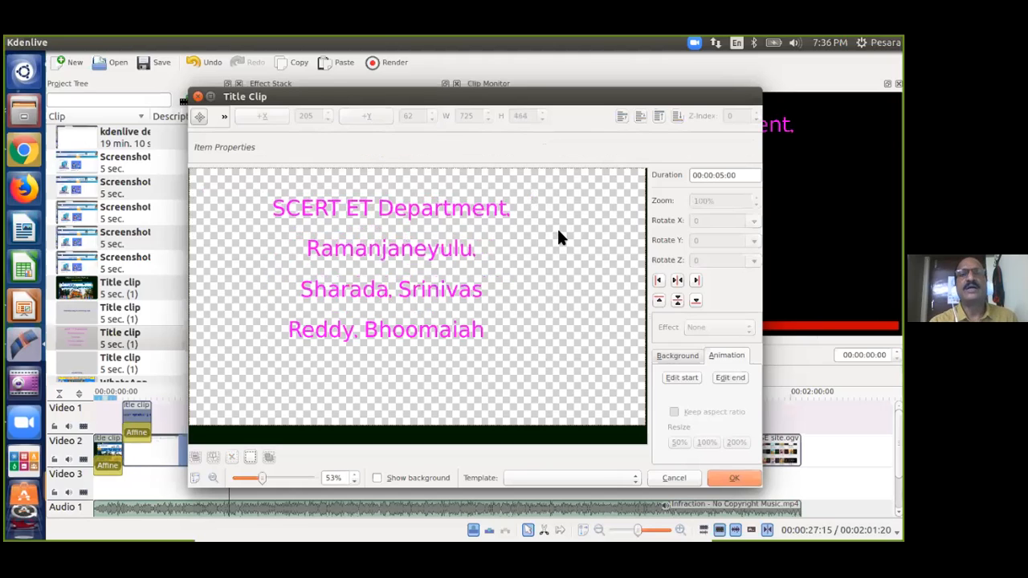
click(406, 213)
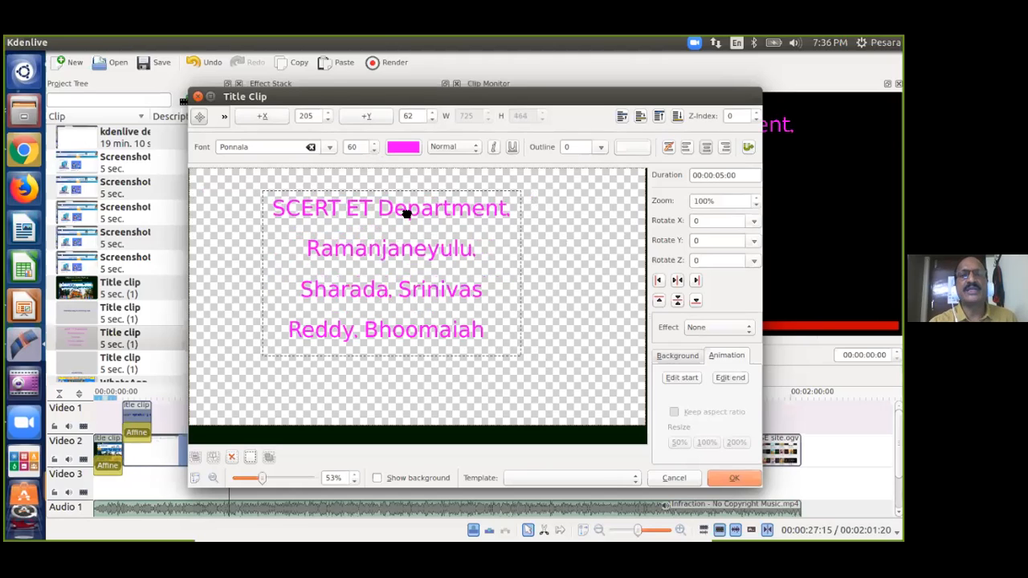
Step the font size back down until the credits line is a block about 45 pixels tall.
click(375, 152)
click(375, 152)
click(375, 152)
click(375, 152)
click(375, 152)
click(375, 152)
click(375, 152)
click(375, 152)
click(375, 152)
click(375, 152)
click(375, 152)
click(375, 152)
click(375, 151)
click(375, 152)
click(375, 152)
click(375, 152)
click(375, 152)
click(375, 152)
click(375, 152)
click(375, 152)
click(375, 152)
click(375, 152)
click(375, 152)
click(375, 152)
click(375, 152)
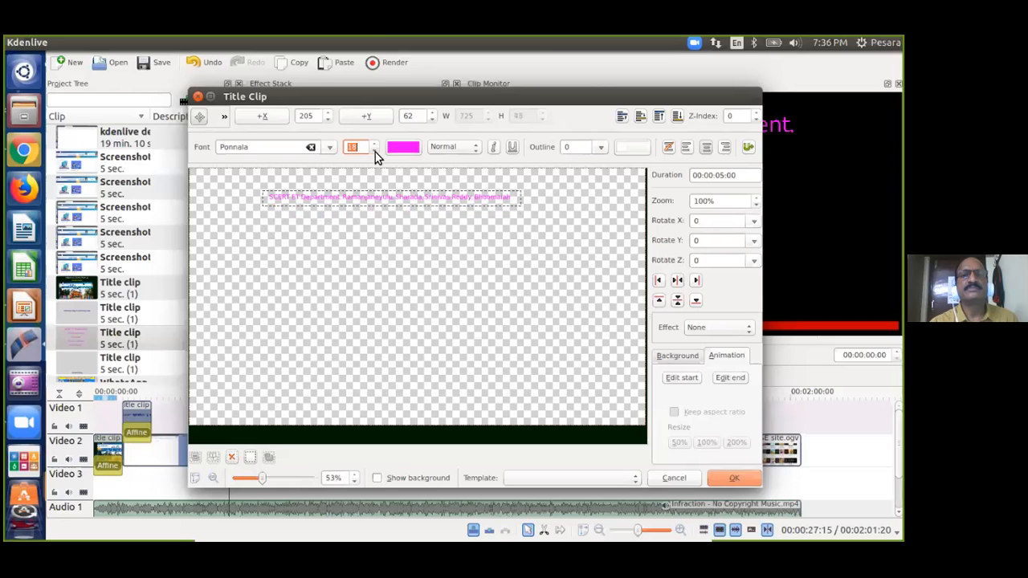
click(373, 142)
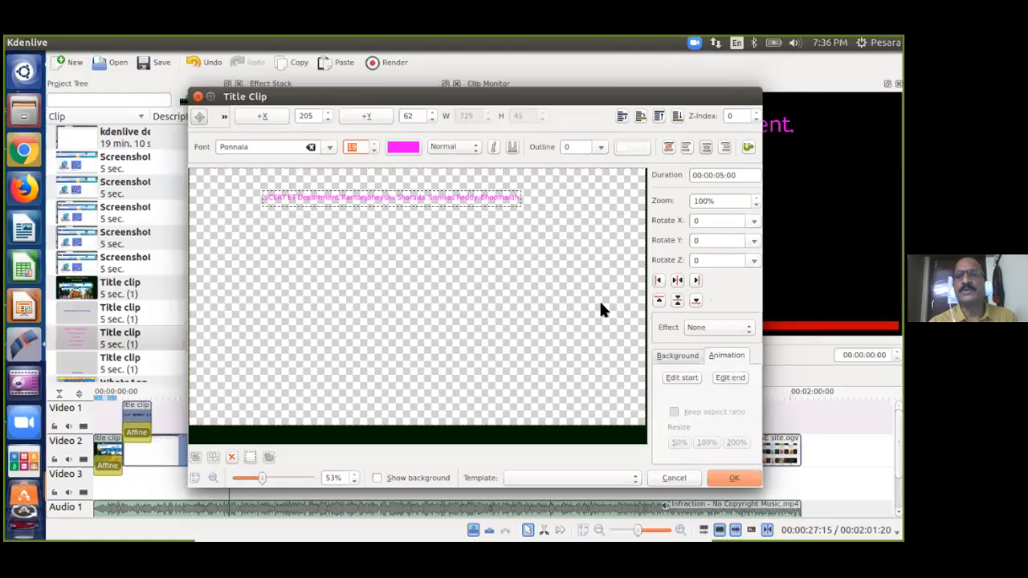
double_click(421, 195)
key(ctrl+a)
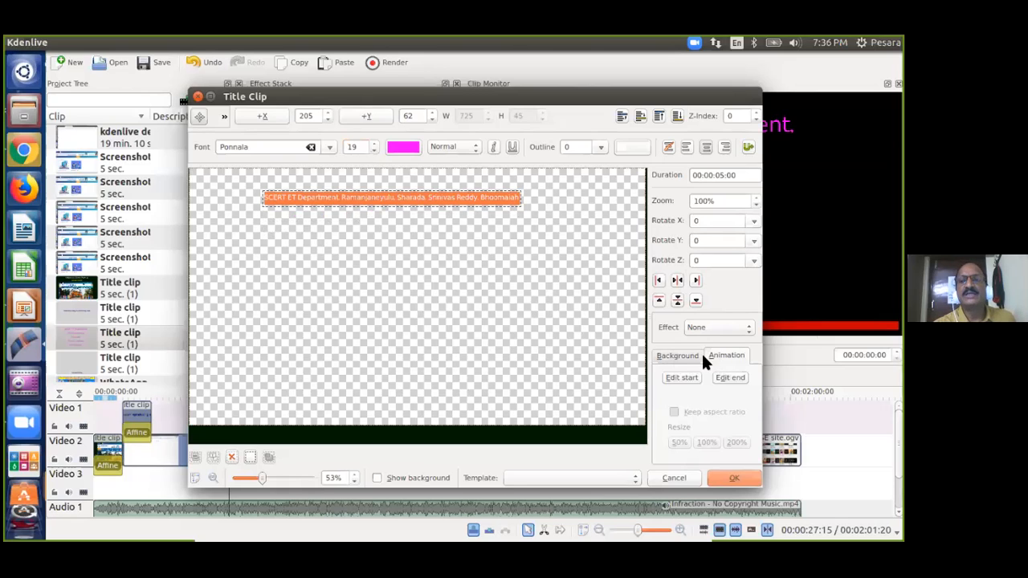
click(678, 355)
click(725, 357)
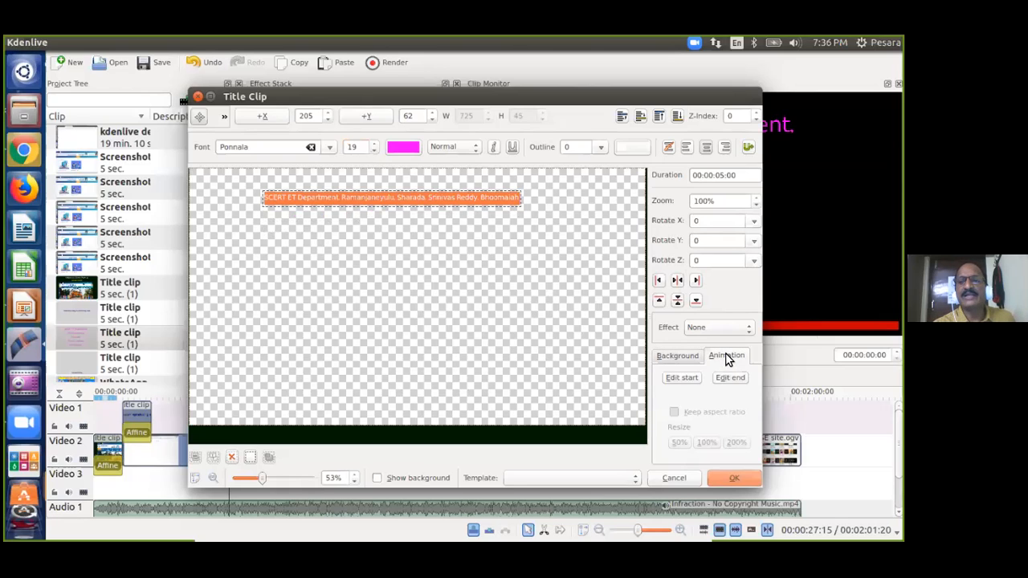
click(689, 360)
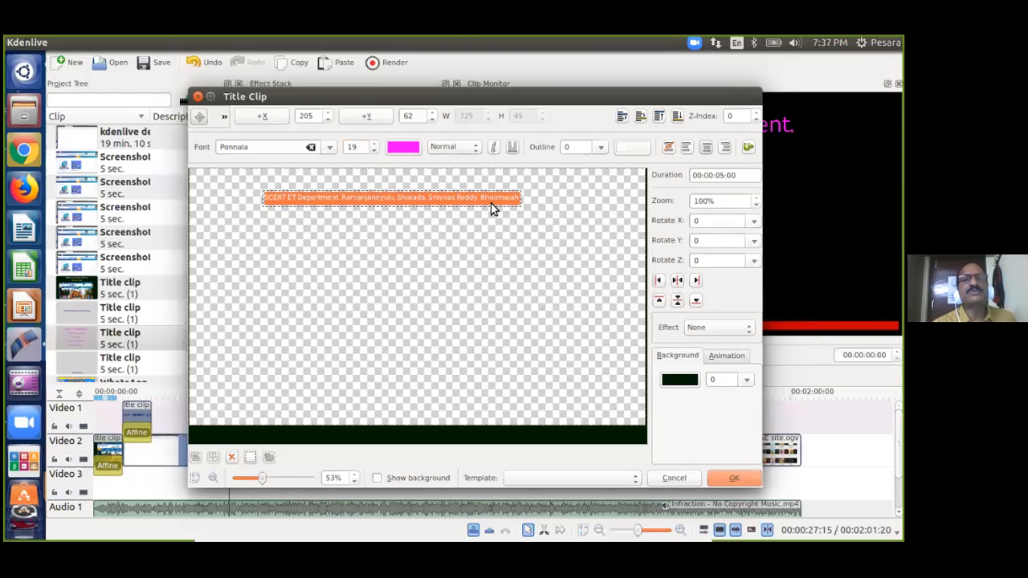
Apply the Typewriter effect to the credits text and raise its delay by four frames.
click(745, 326)
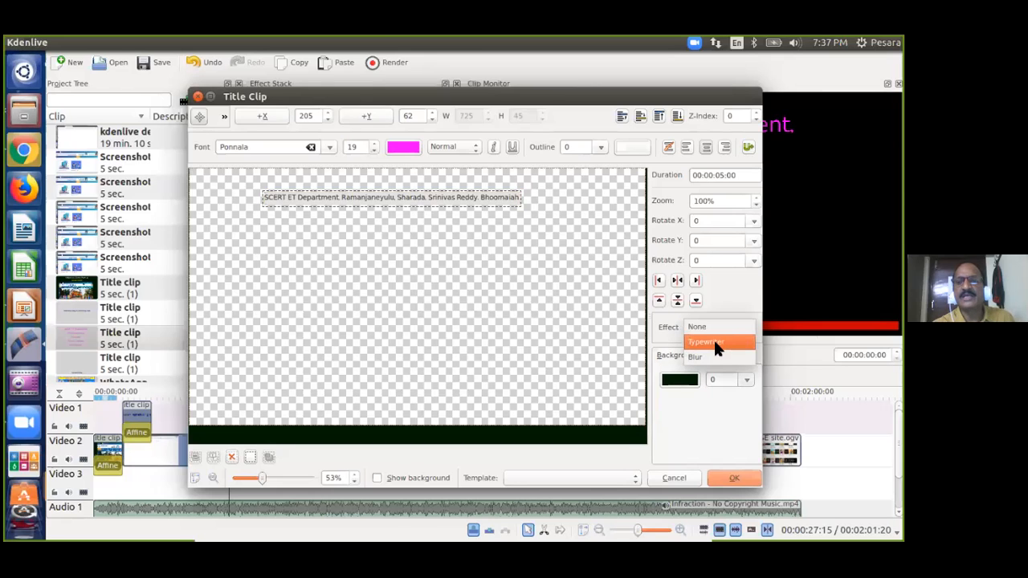
click(714, 343)
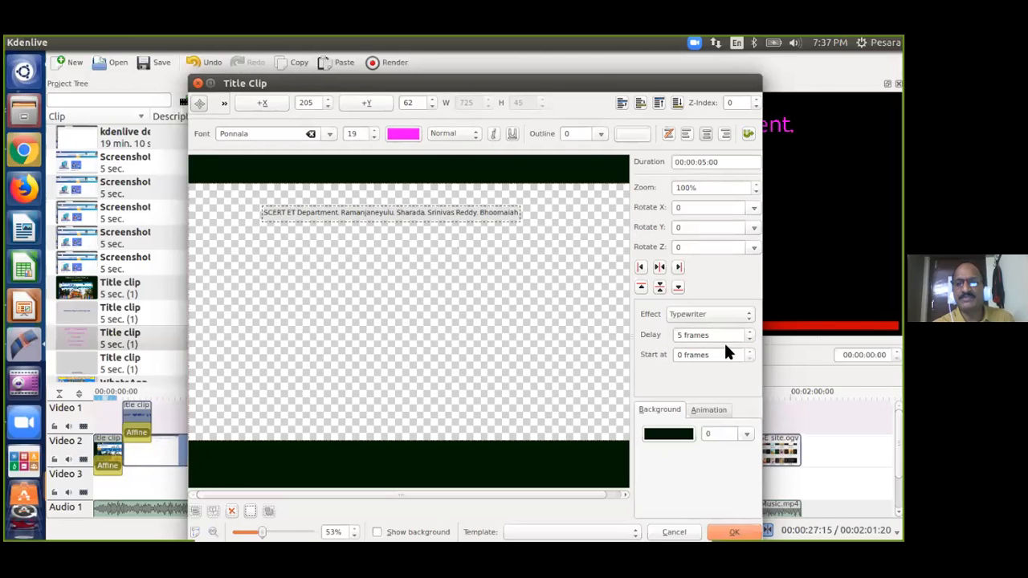
click(748, 333)
click(749, 331)
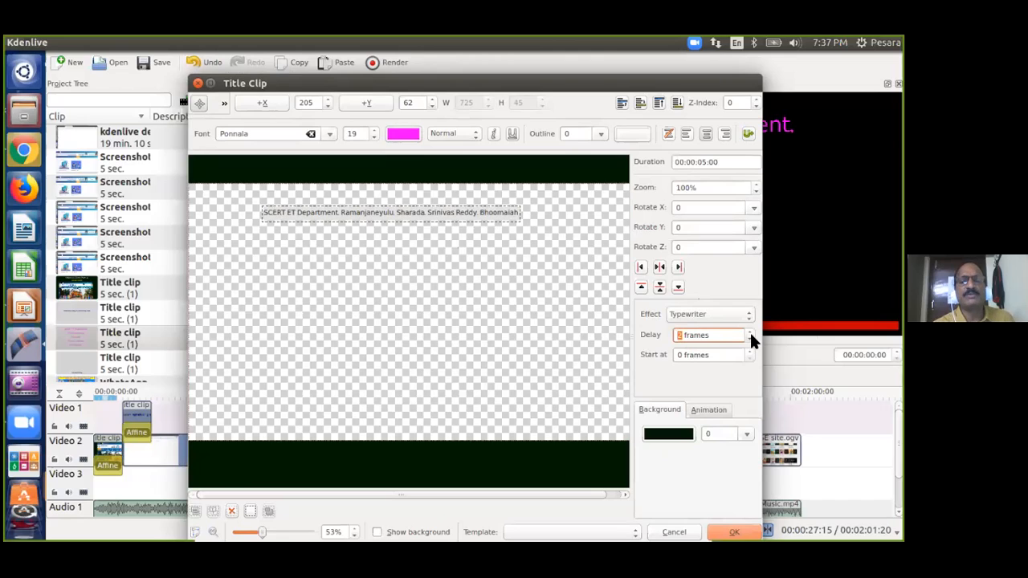
click(749, 329)
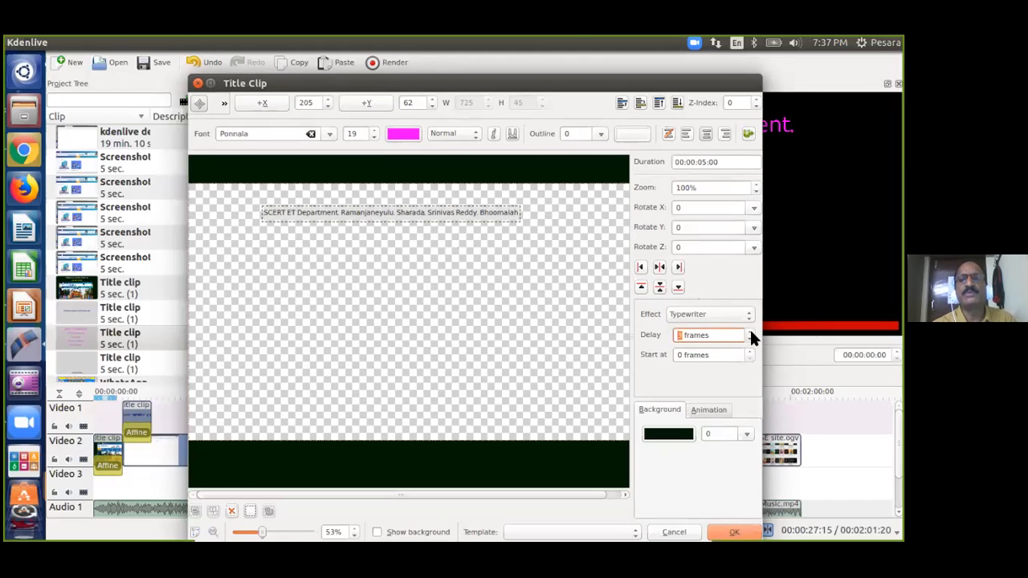
click(750, 331)
click(750, 329)
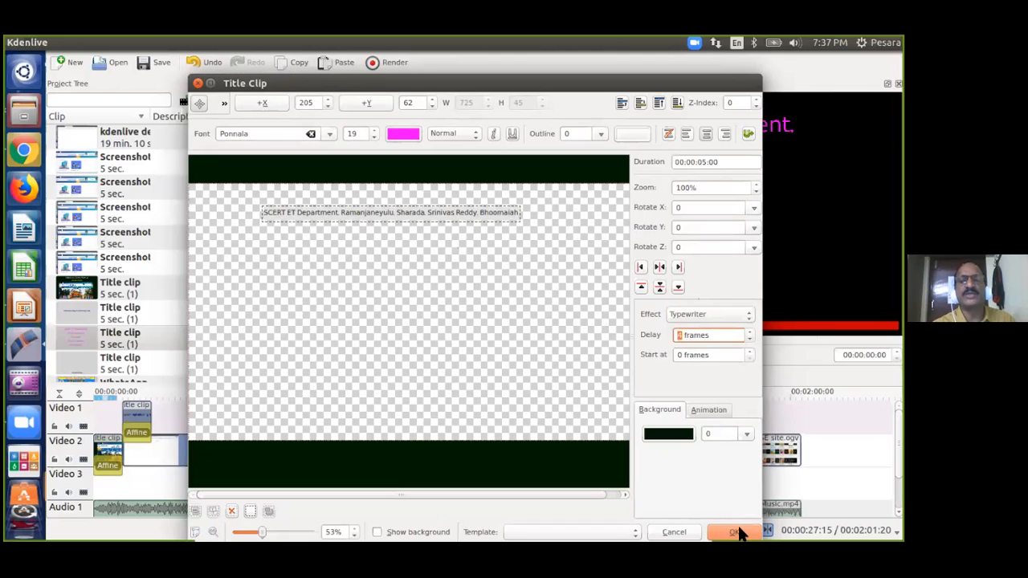
Confirm the typewriter title and move the small title clip near the start of Video 1.
click(736, 533)
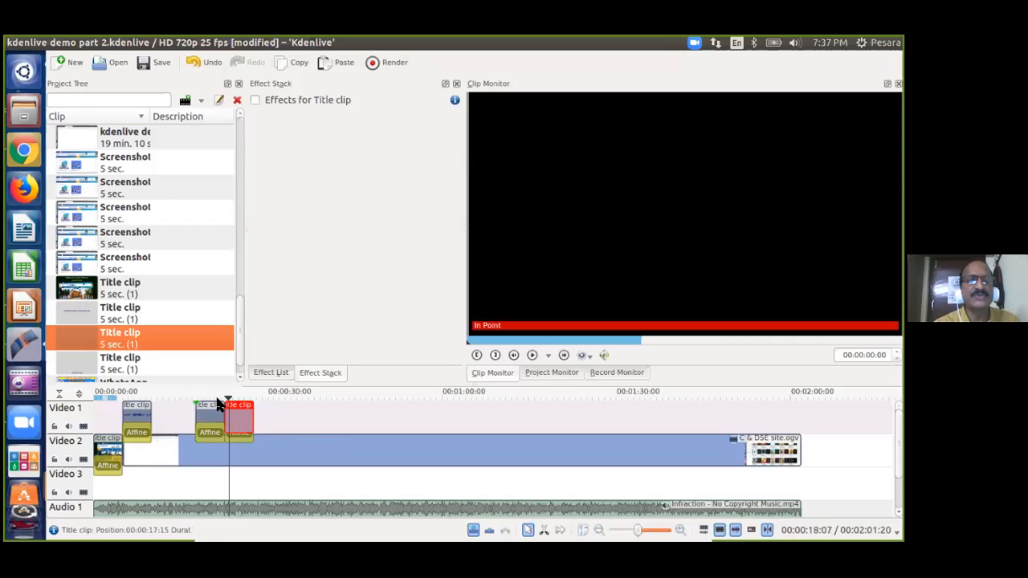
click(238, 410)
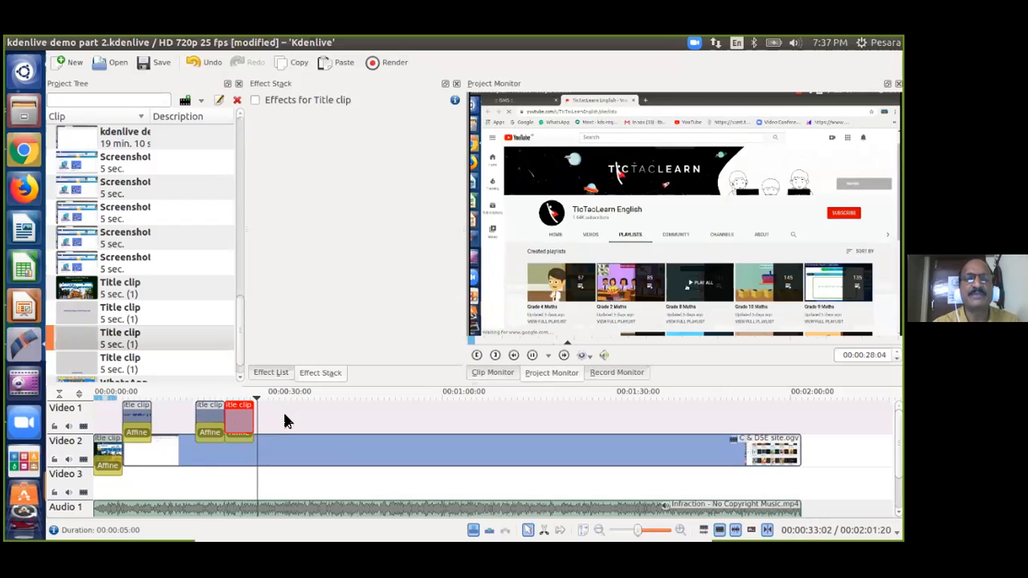
click(138, 410)
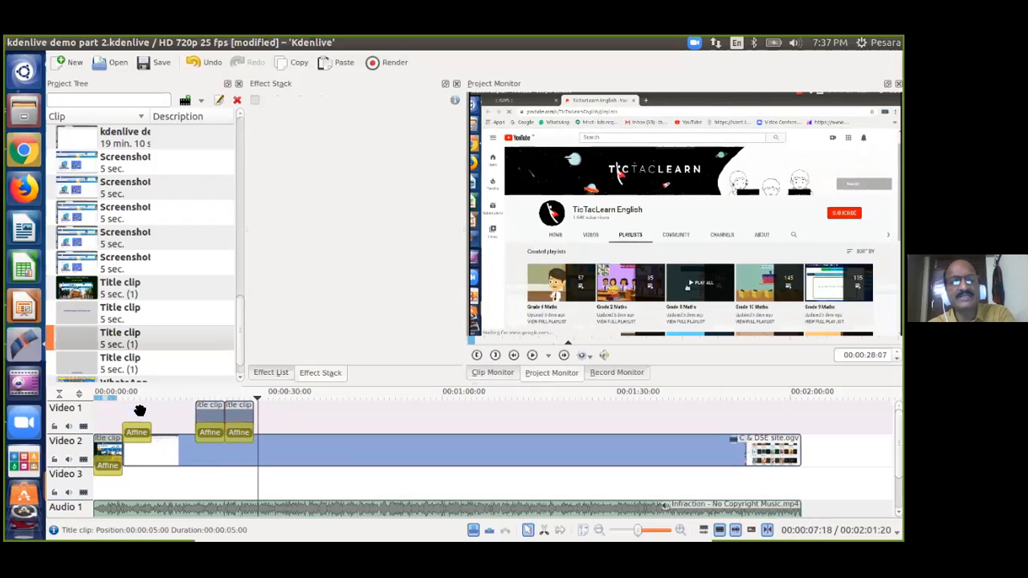
click(134, 438)
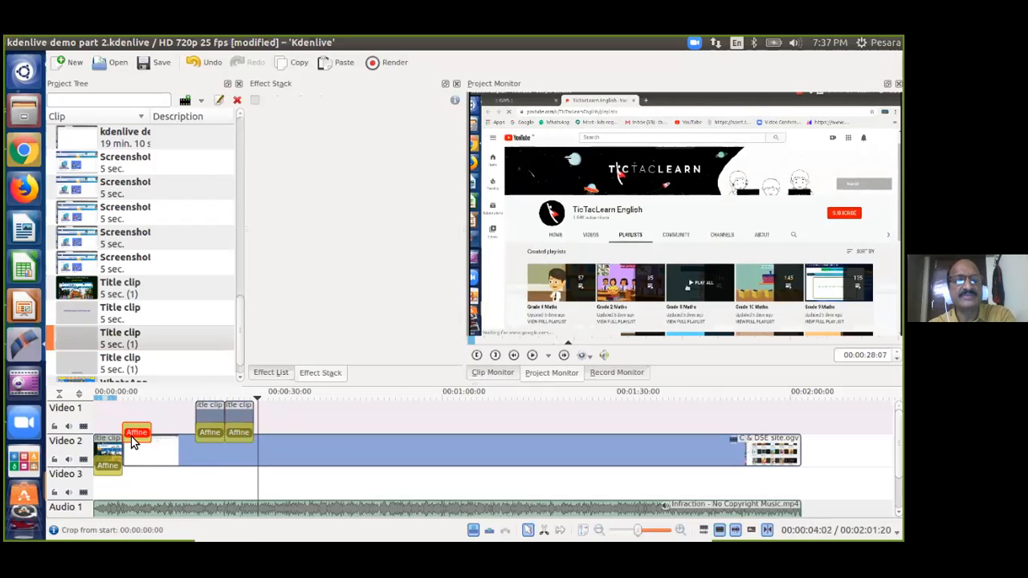
drag(134, 440, 132, 412)
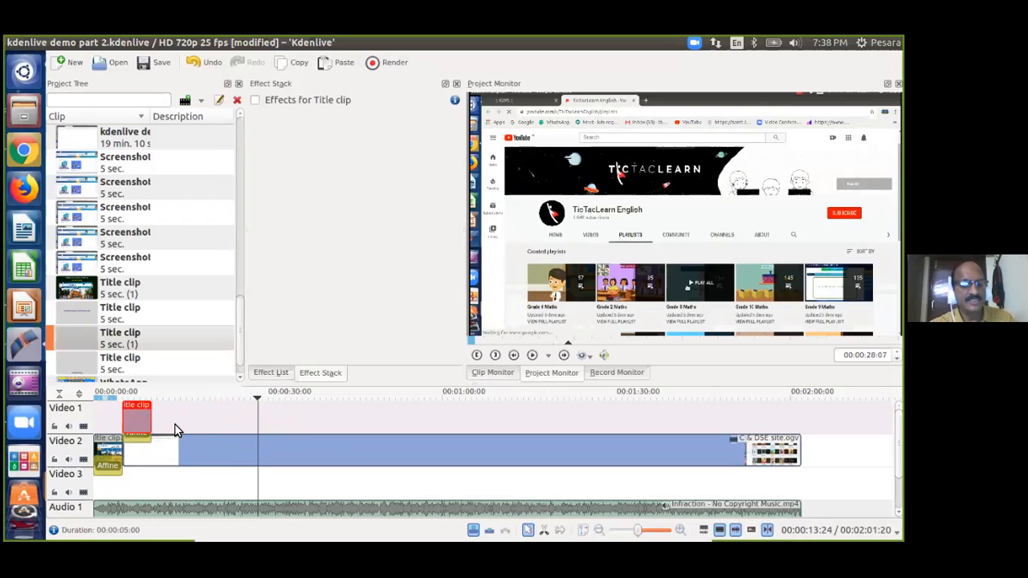
Save the project and preview the typewriter title from about 4 seconds.
key(ctrl+s)
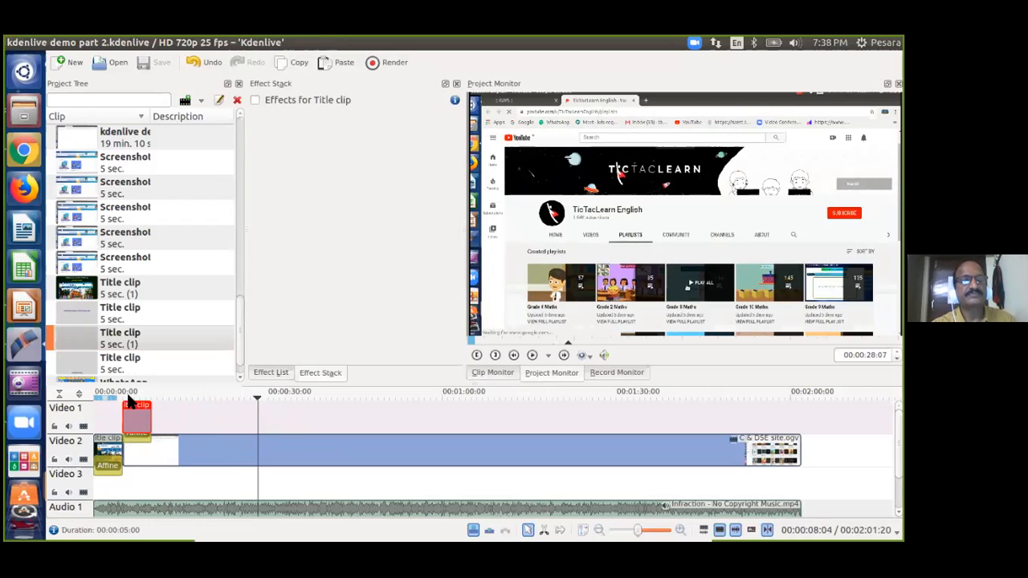
click(121, 393)
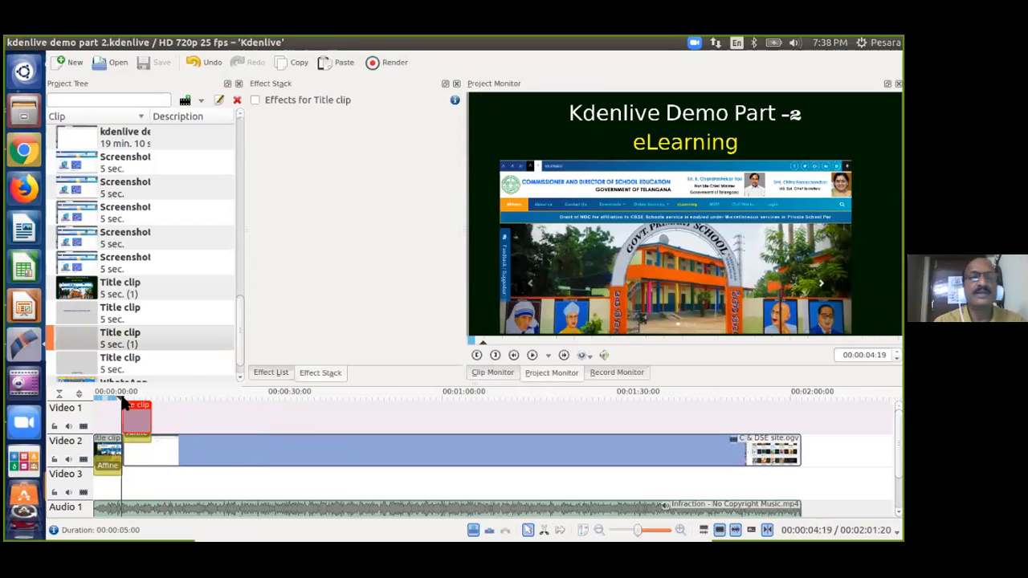
key(space)
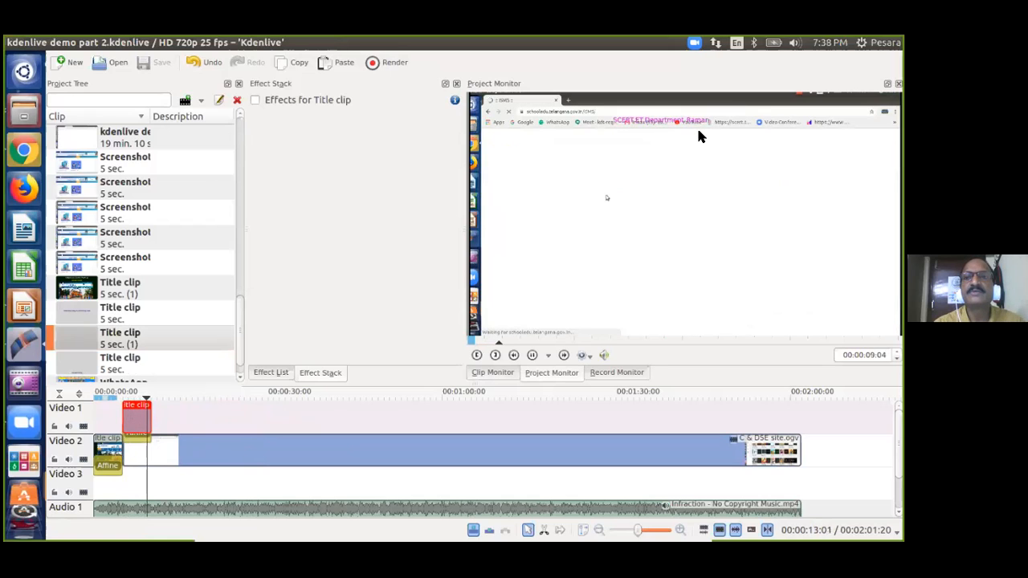
key(ctrl+v)
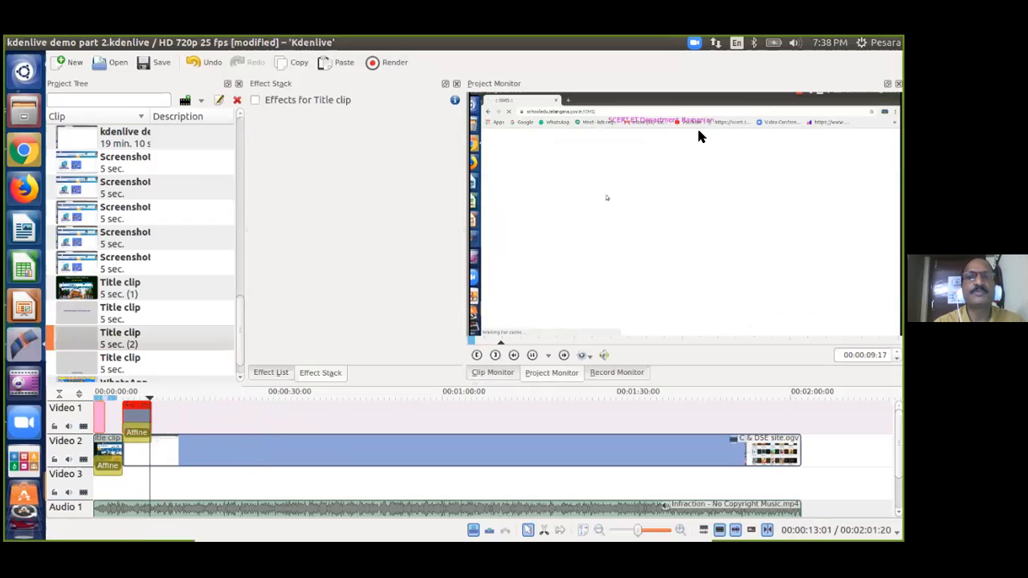
right_click(87, 337)
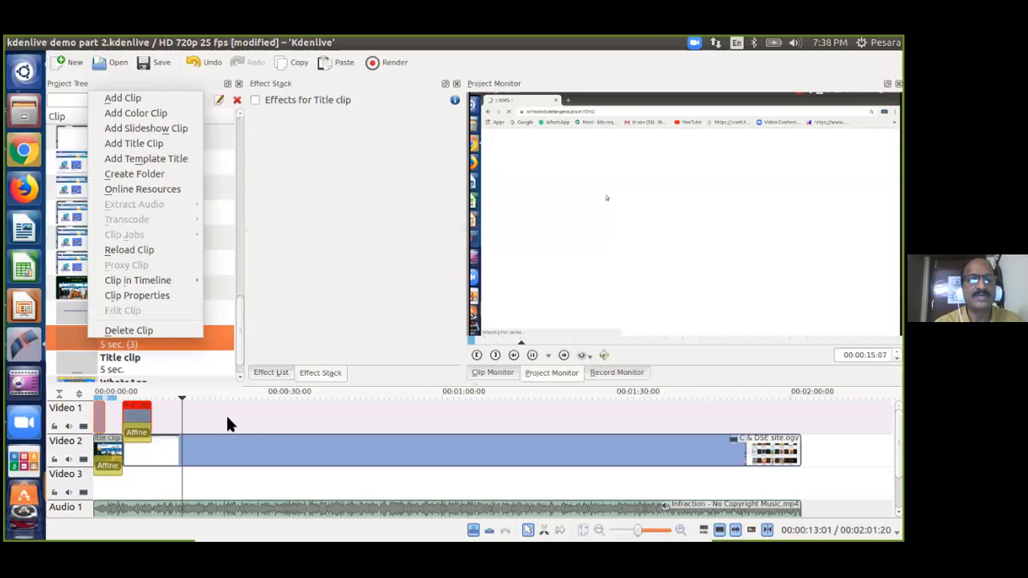
click(193, 443)
key(space)
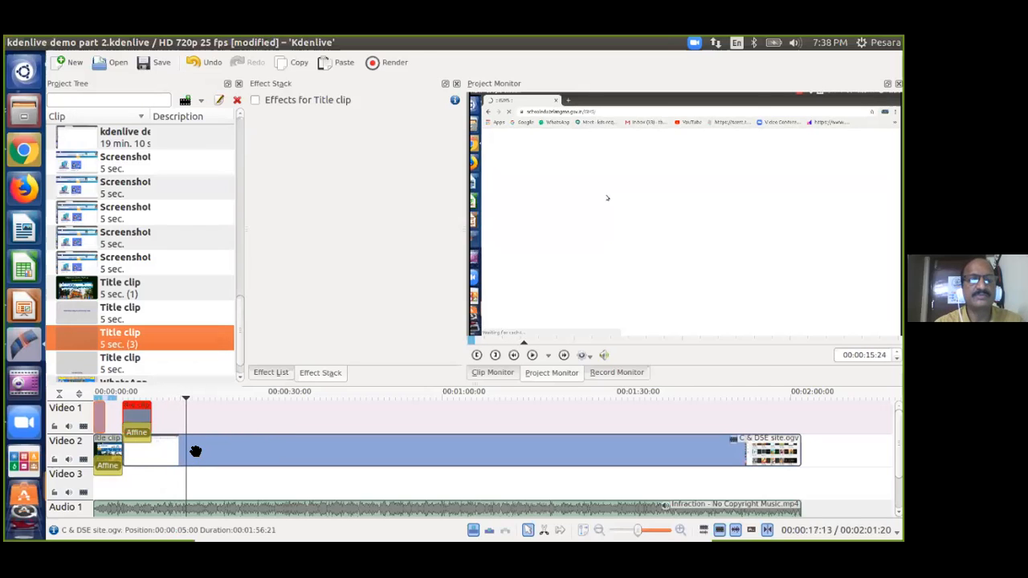
Move the credits text lower in the title, to Y 132.
right_click(71, 339)
click(122, 291)
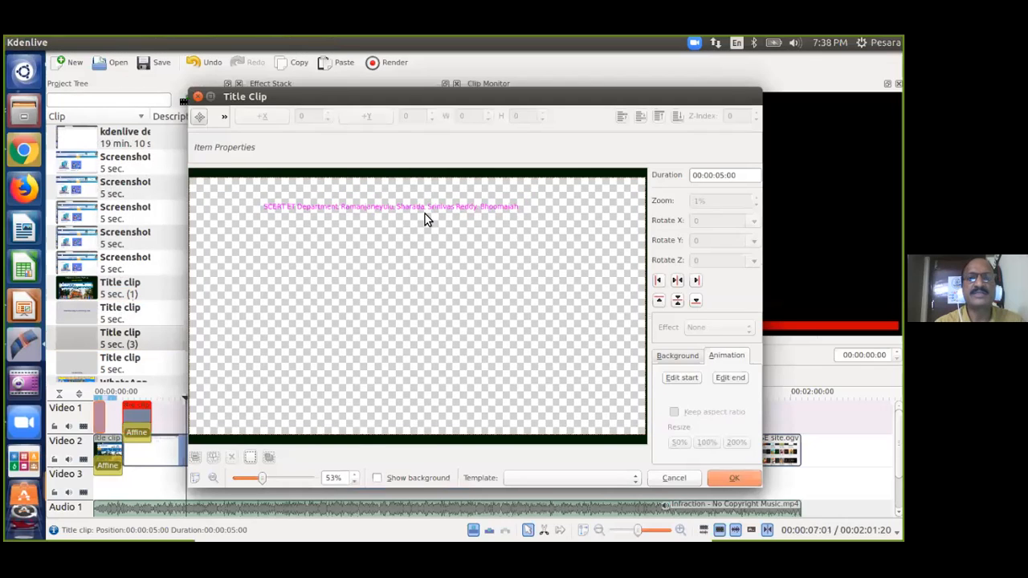
drag(425, 207, 423, 249)
click(720, 533)
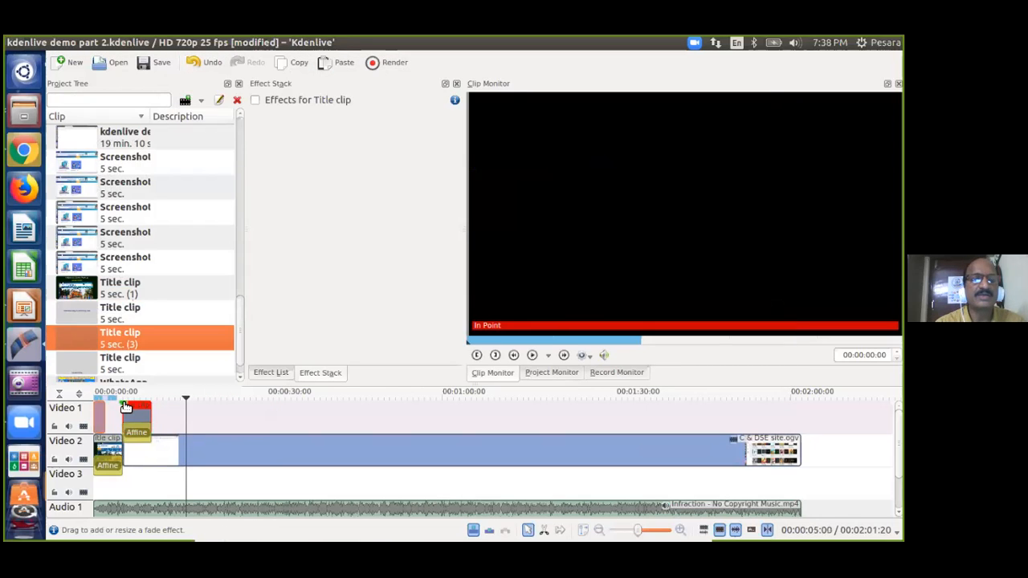
Delete the stray short clip at the start of Video 1 and preview the result.
click(117, 410)
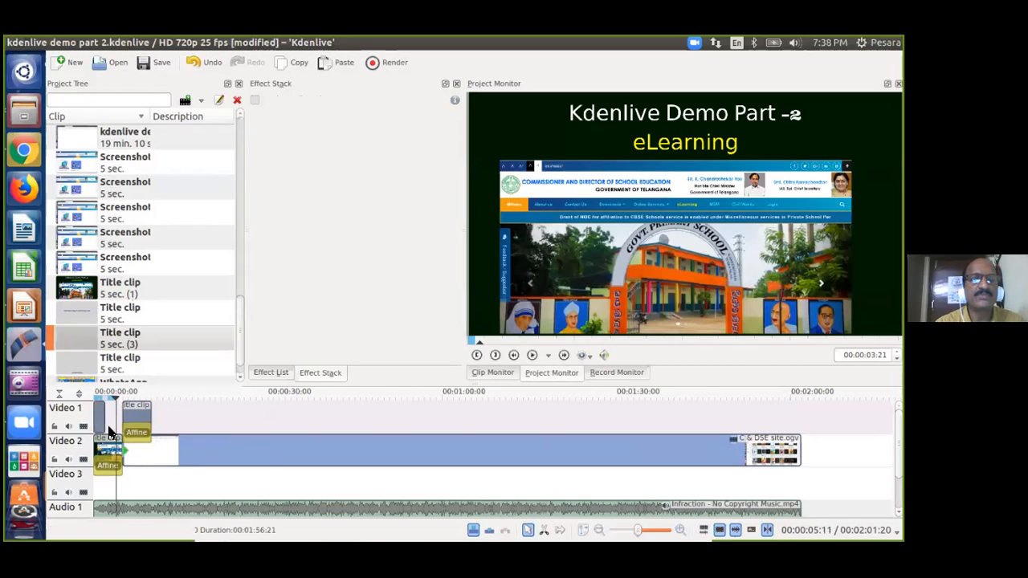
click(100, 419)
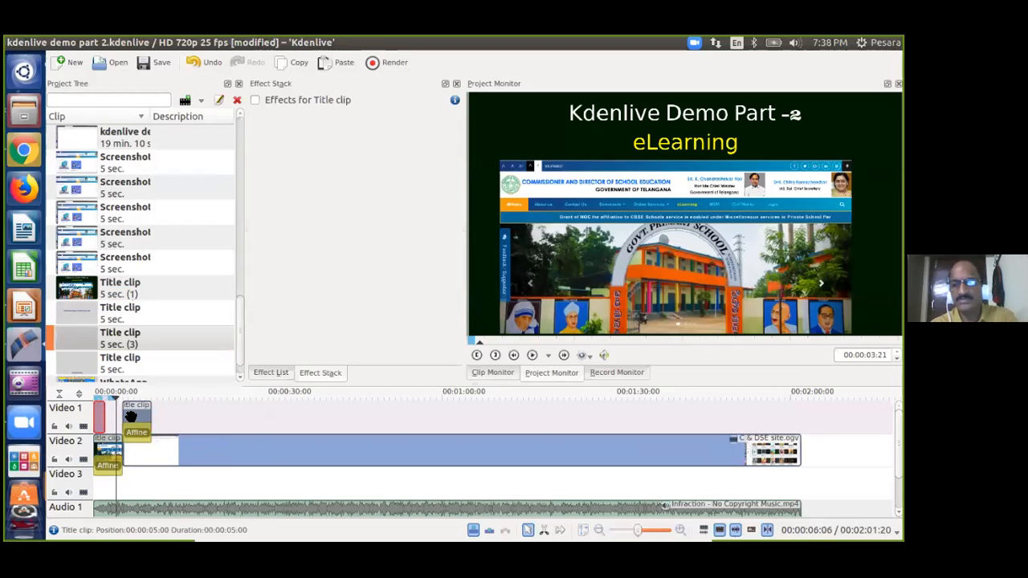
key(Delete)
key(space)
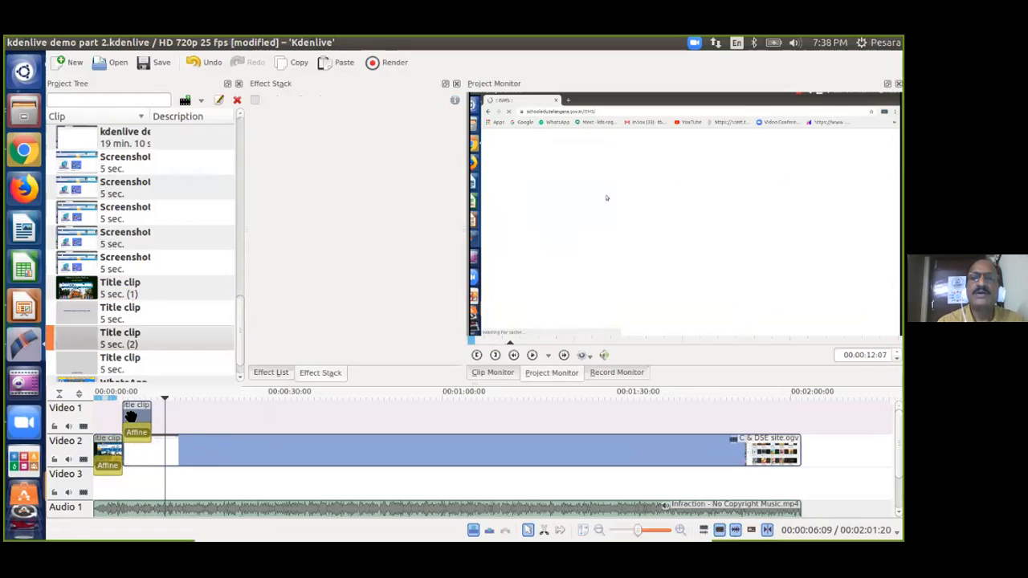
Stretch the title clip to about 57 seconds and play it from its start.
click(148, 401)
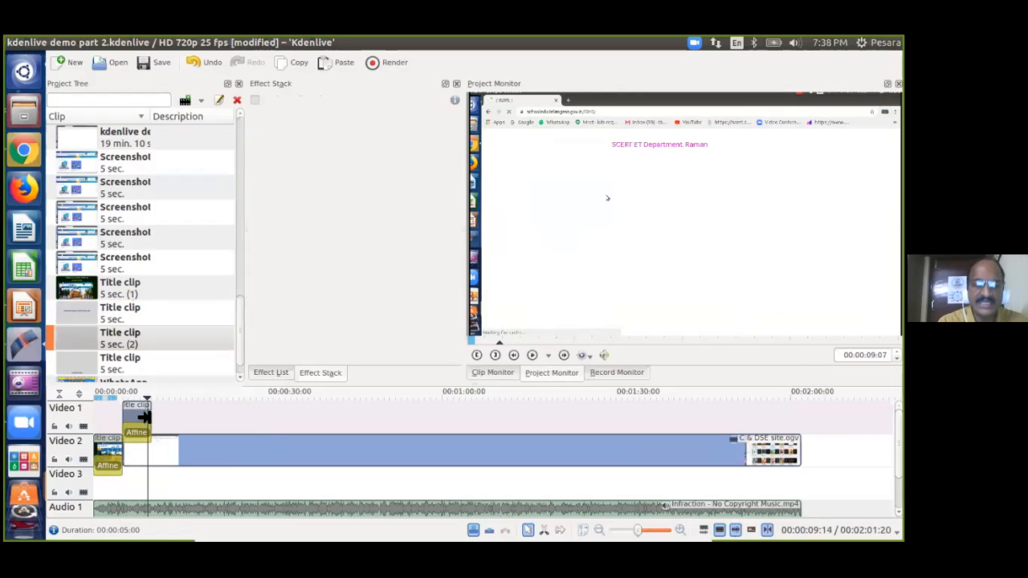
drag(145, 416, 453, 416)
click(118, 400)
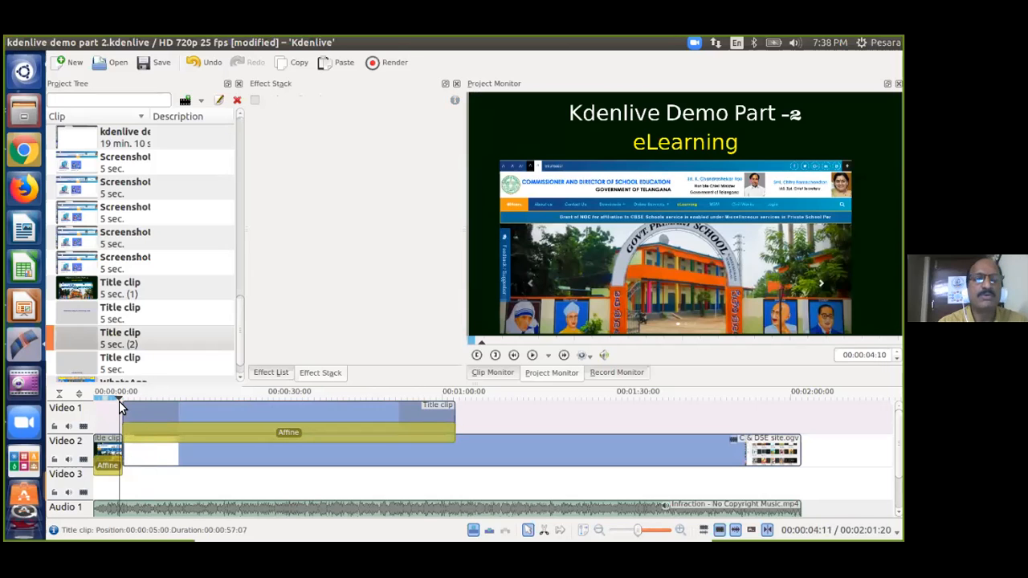
key(space)
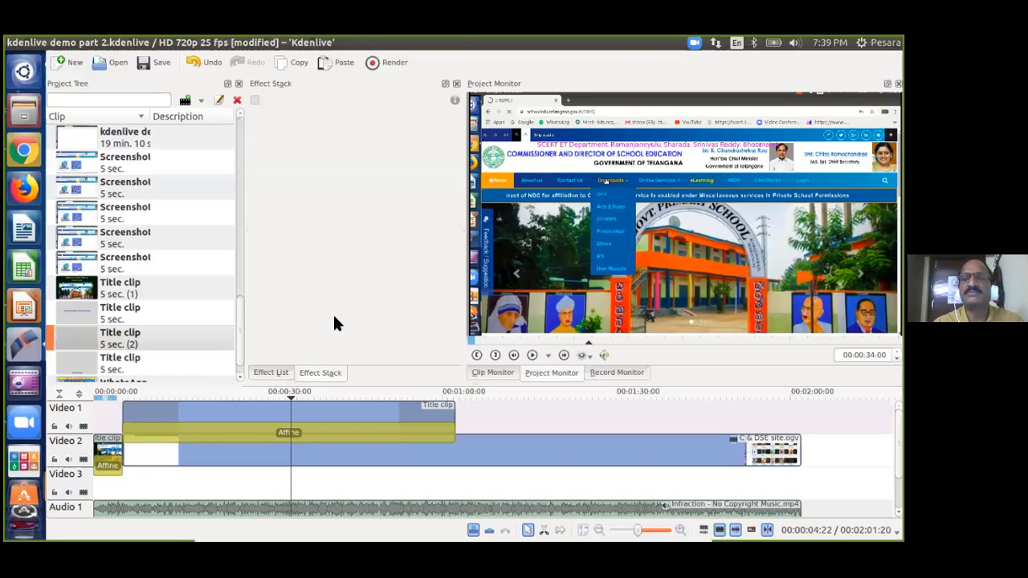
click(499, 424)
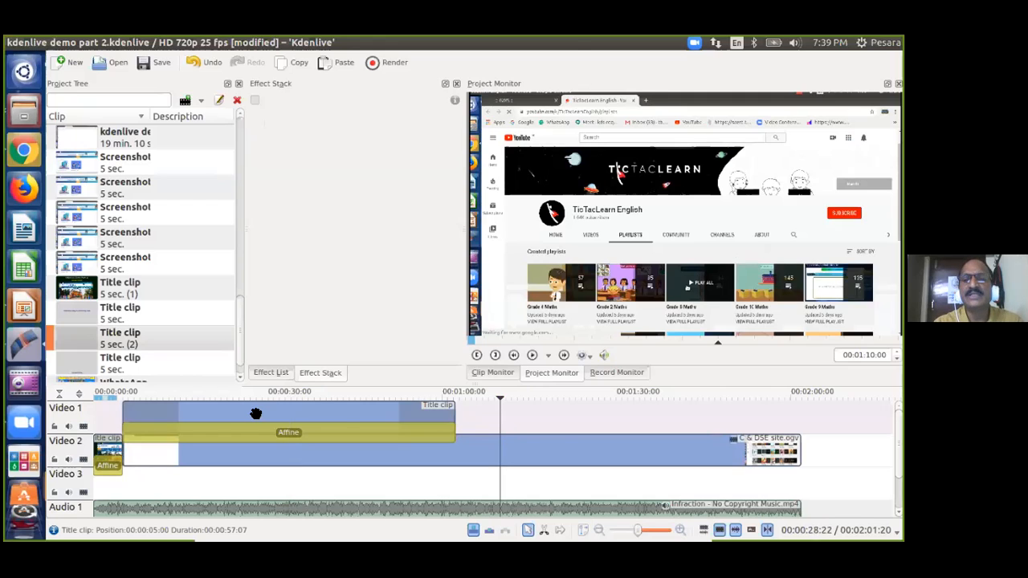
click(167, 397)
key(space)
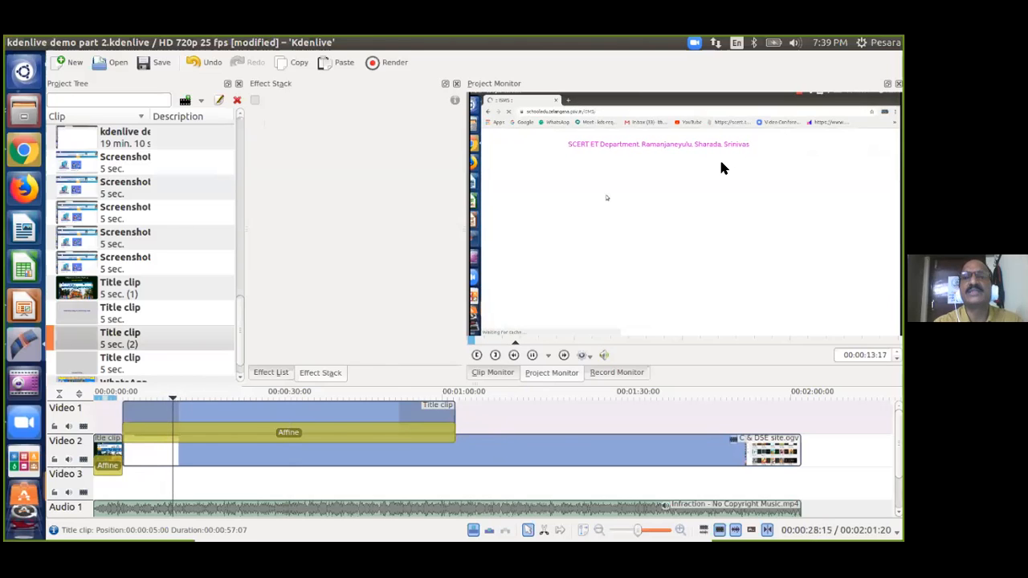
Drag the credit line lower in the second title clip's properties and confirm the change.
right_click(76, 332)
click(132, 292)
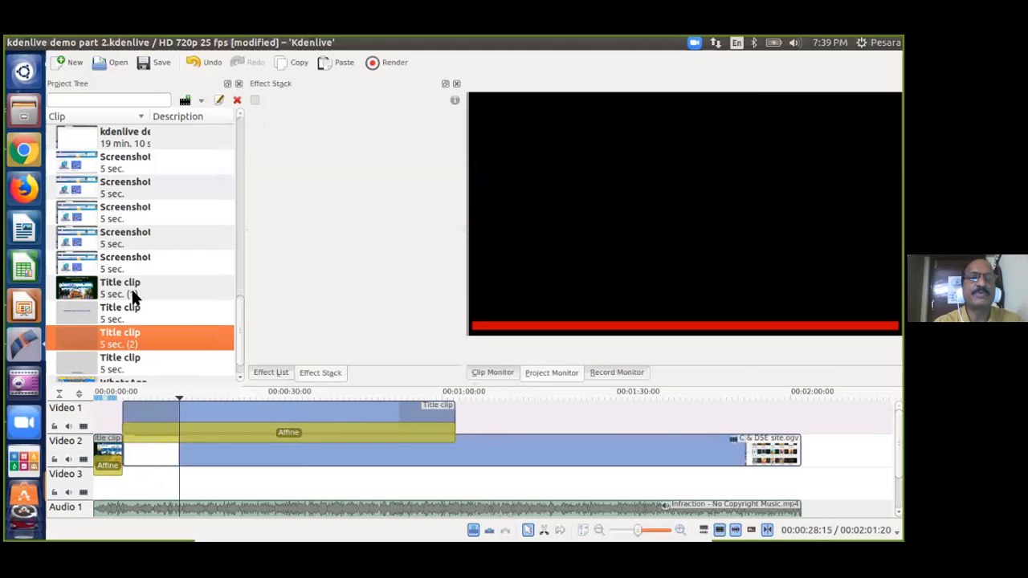
drag(415, 239, 424, 432)
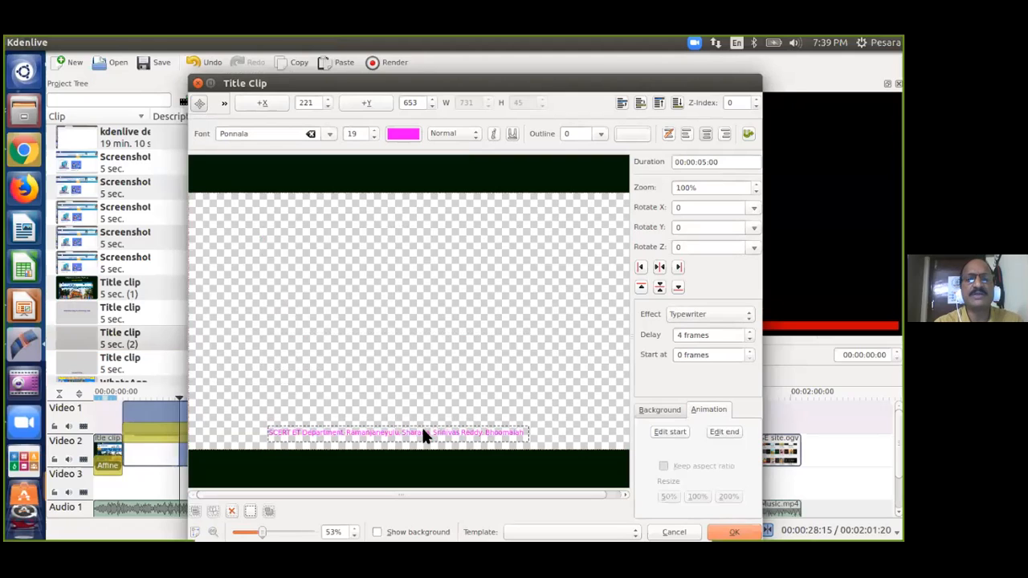
click(730, 532)
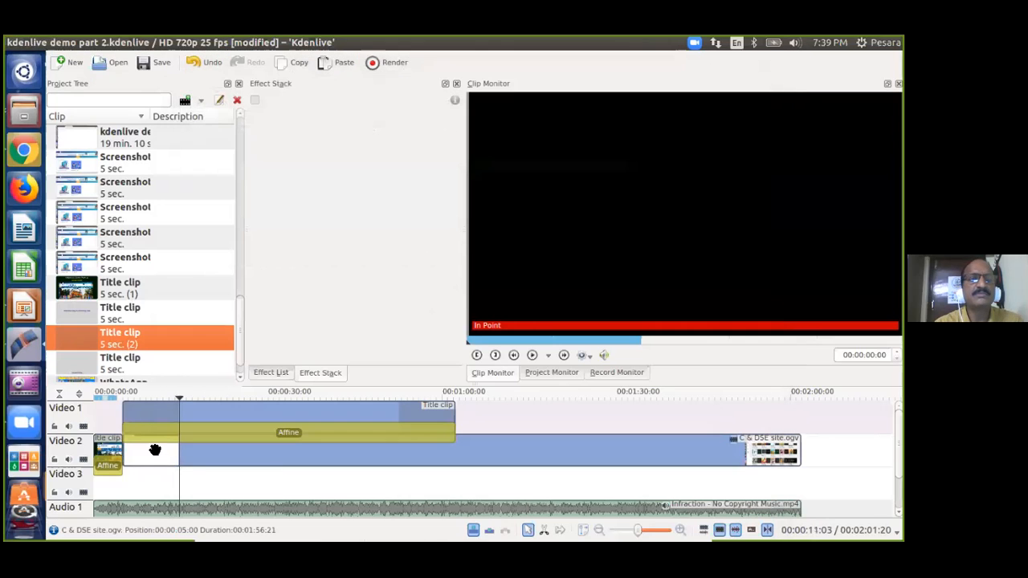
Preview the title over the website footage around 9 and 5 seconds, then select the C & DSE site.ogv clip.
click(147, 392)
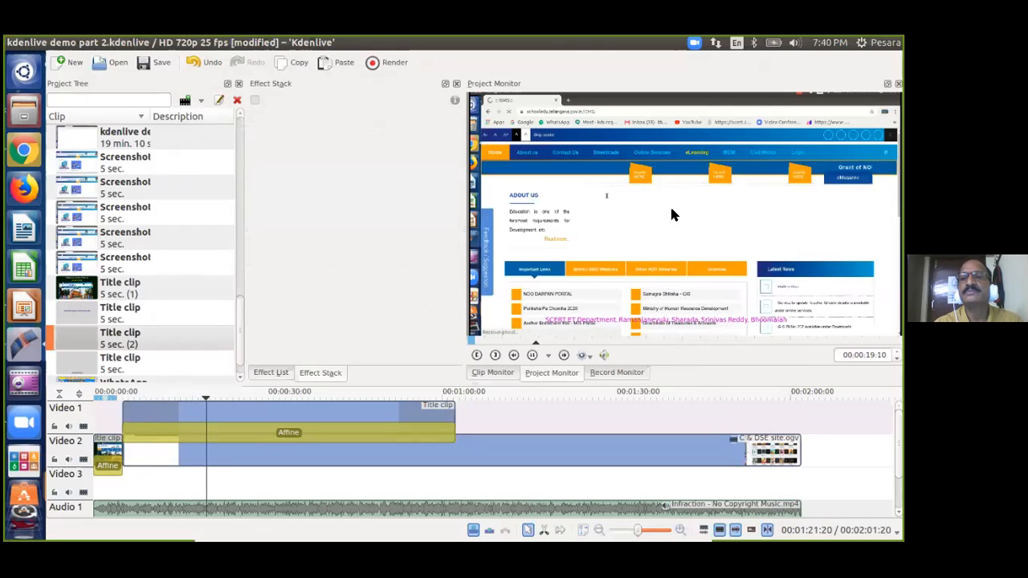
click(125, 392)
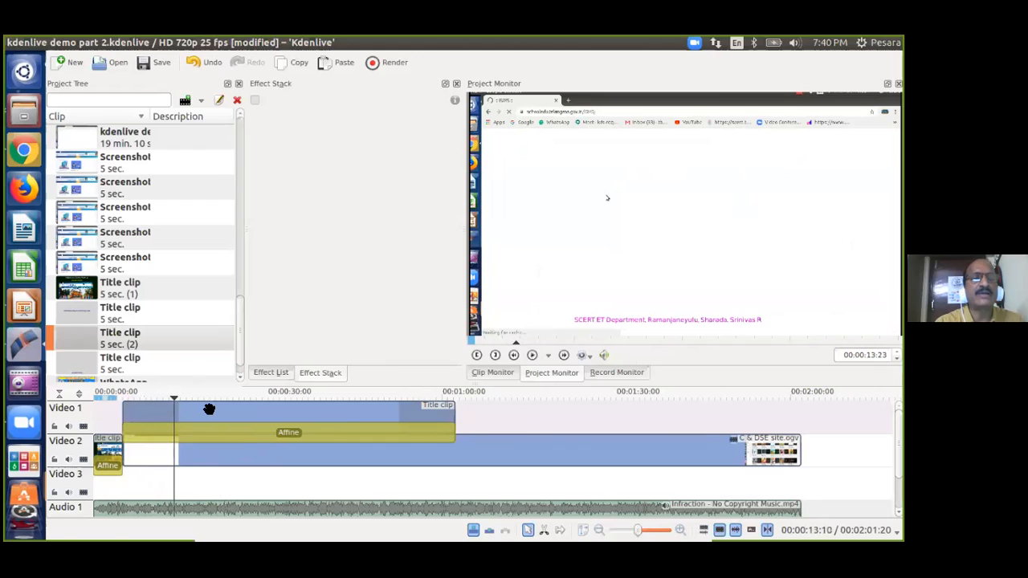
click(455, 448)
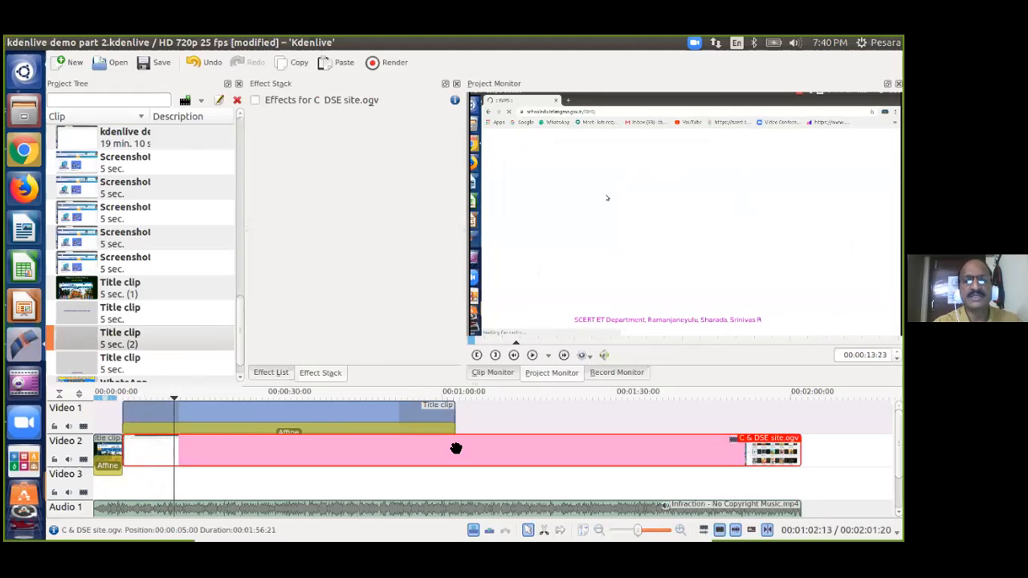
Split the C & DSE site.ogv video and Infraction music at 1:36 and delete everything after.
click(654, 420)
click(656, 448)
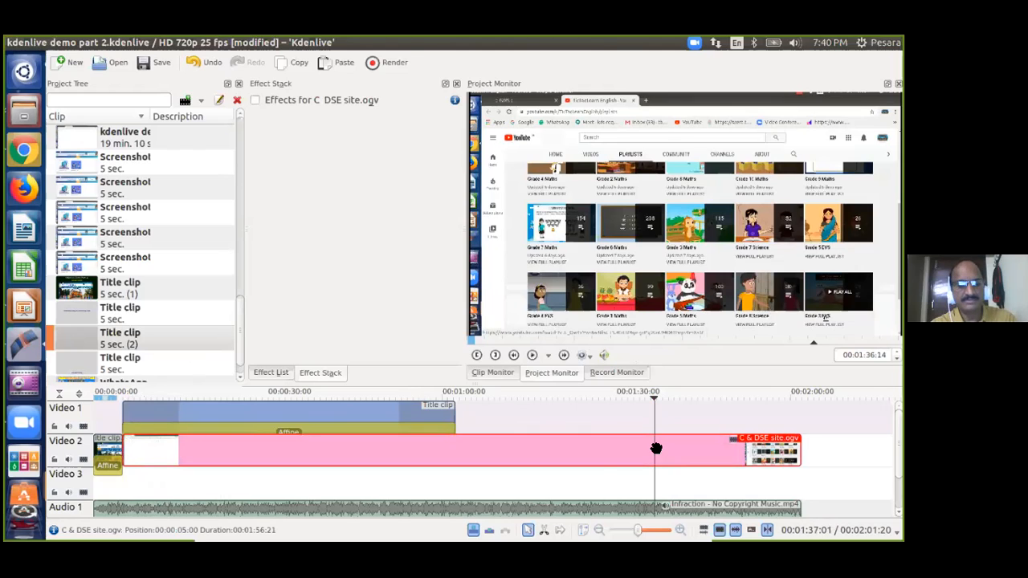
key(shift+r)
key(Delete)
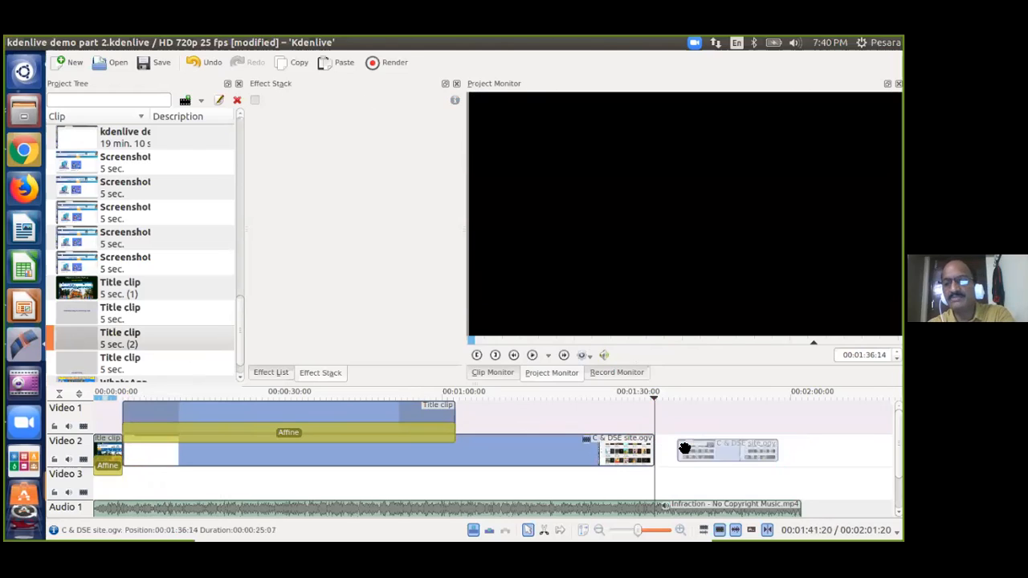
click(653, 507)
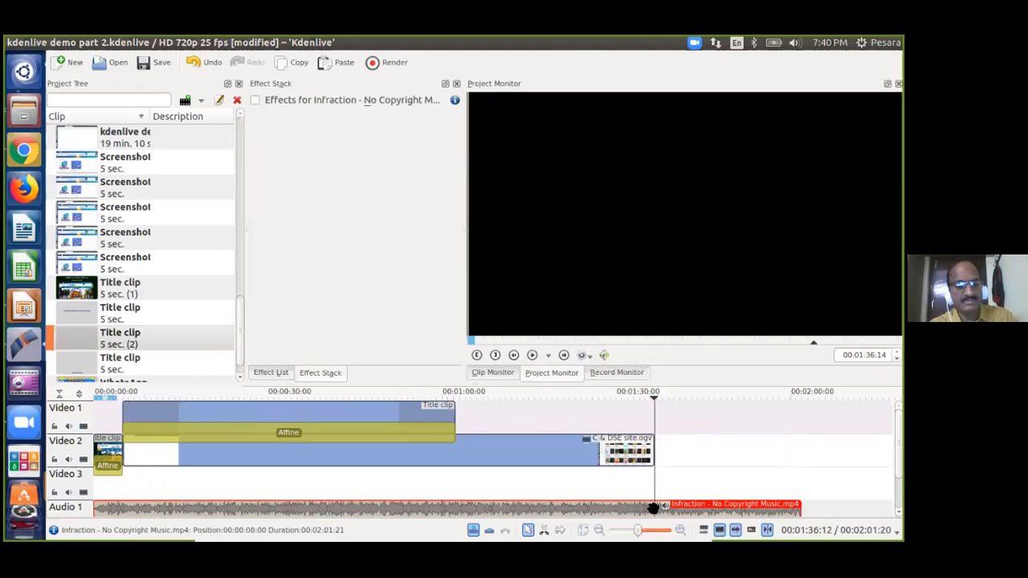
key(shift+r)
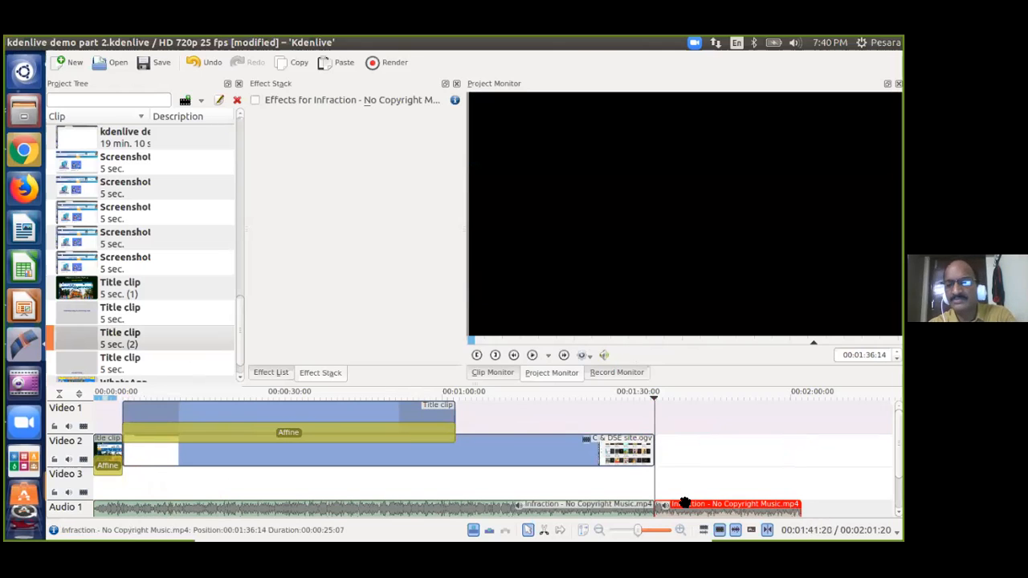
key(Delete)
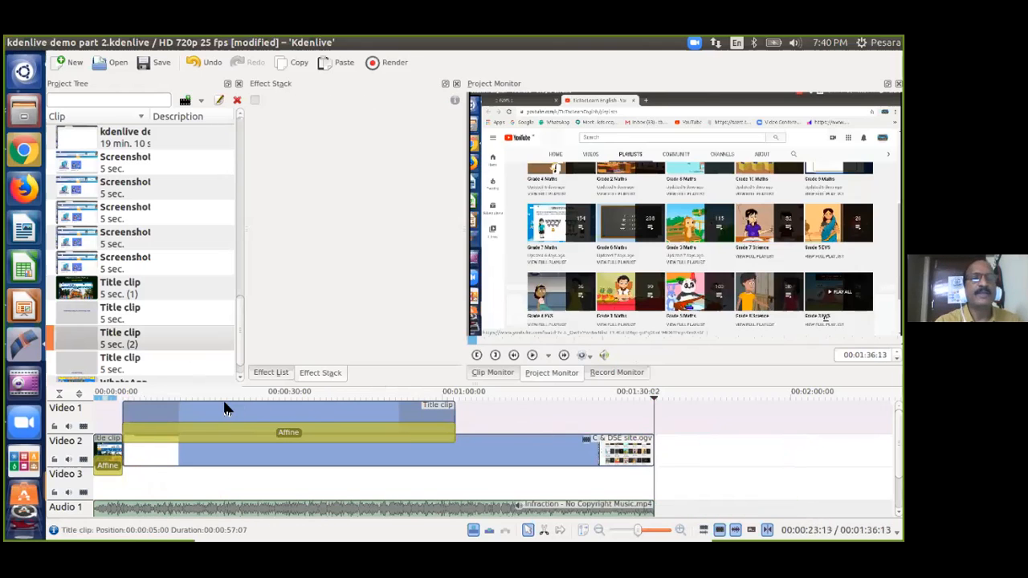
click(214, 395)
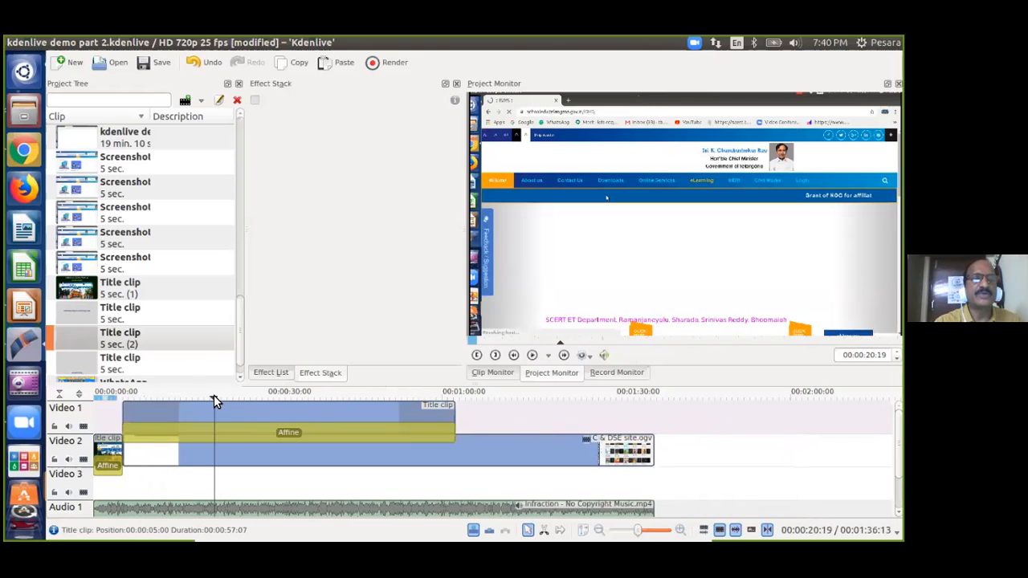
Insert a new video track before Video 1, shifting the existing tracks down to Video 2–4.
right_click(82, 409)
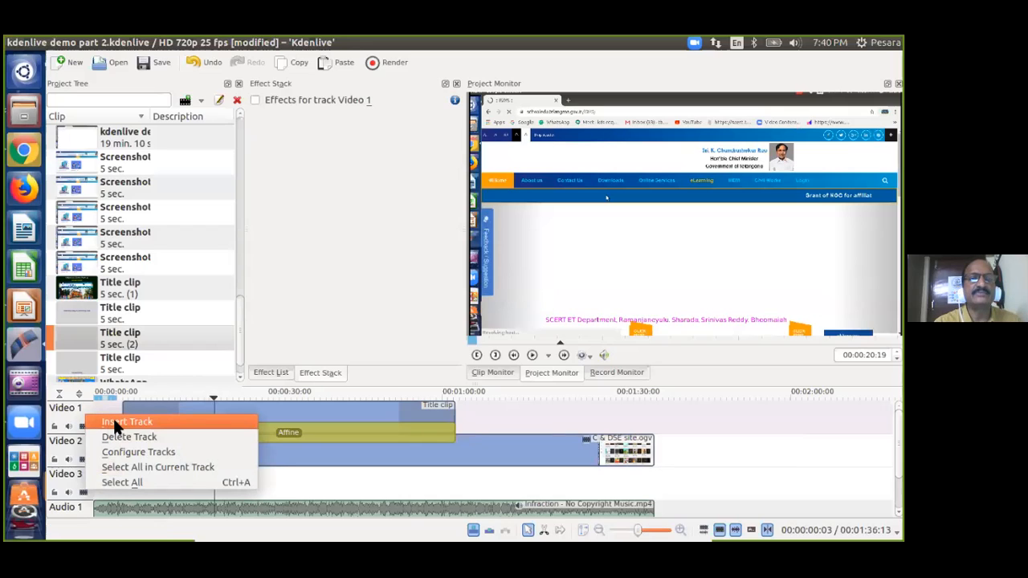
click(113, 418)
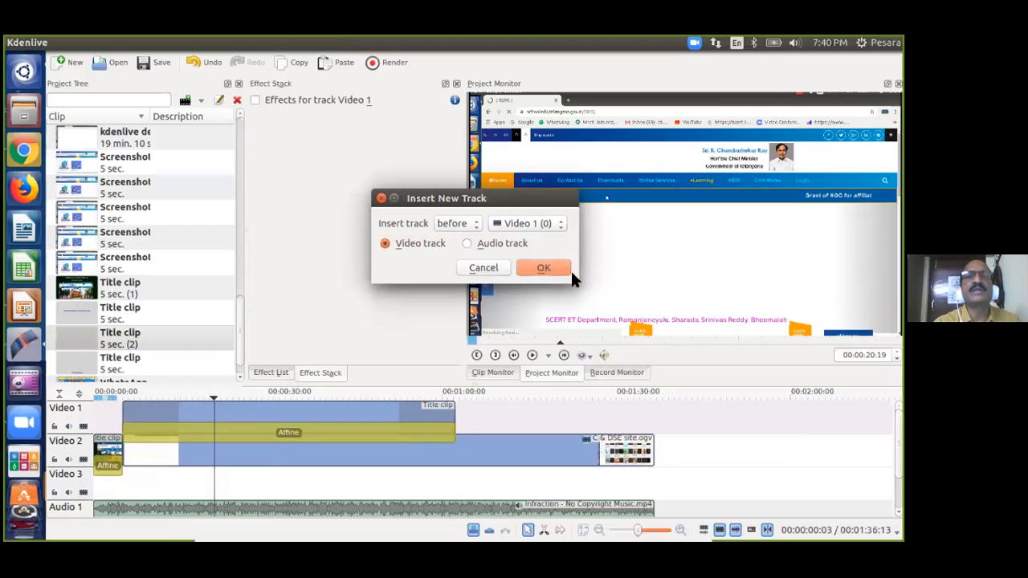
click(543, 268)
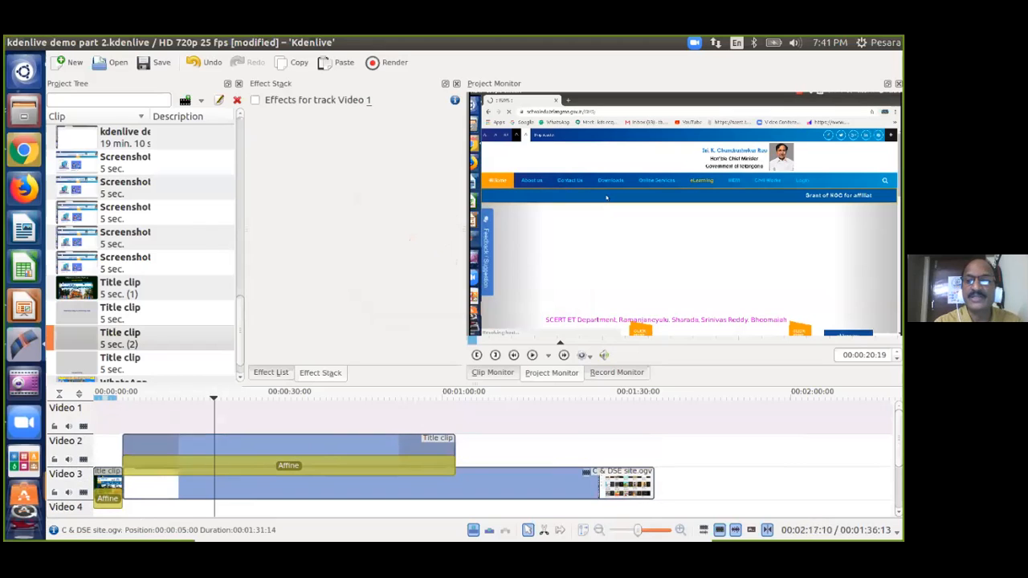
scroll(470, 458, down, 5)
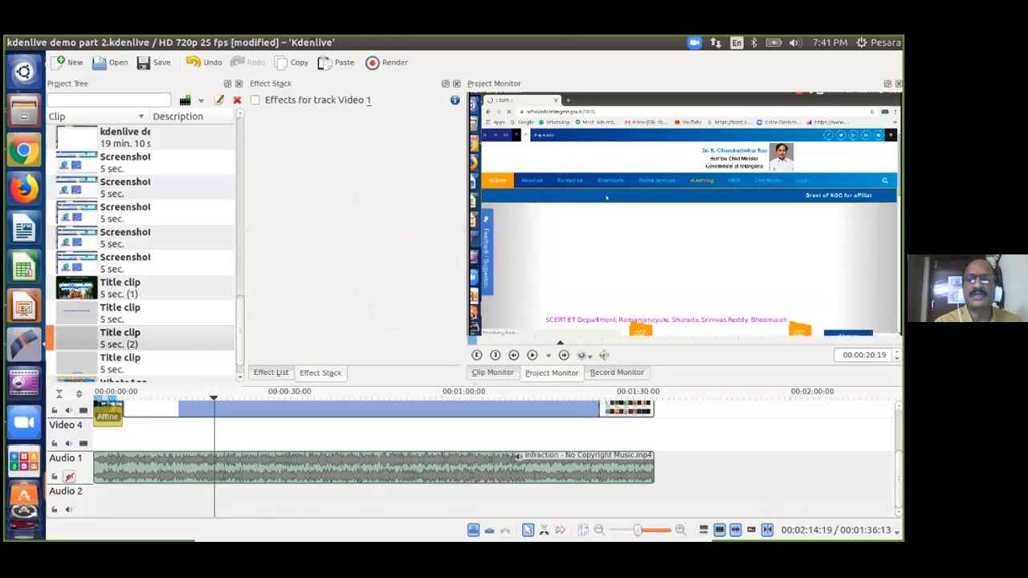
scroll(174, 401, up, 6)
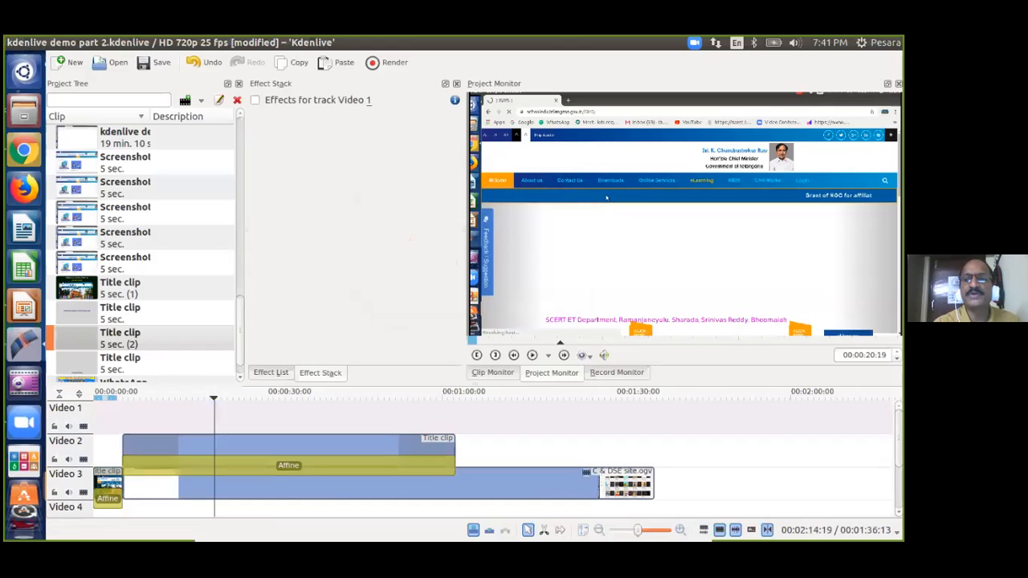
click(177, 410)
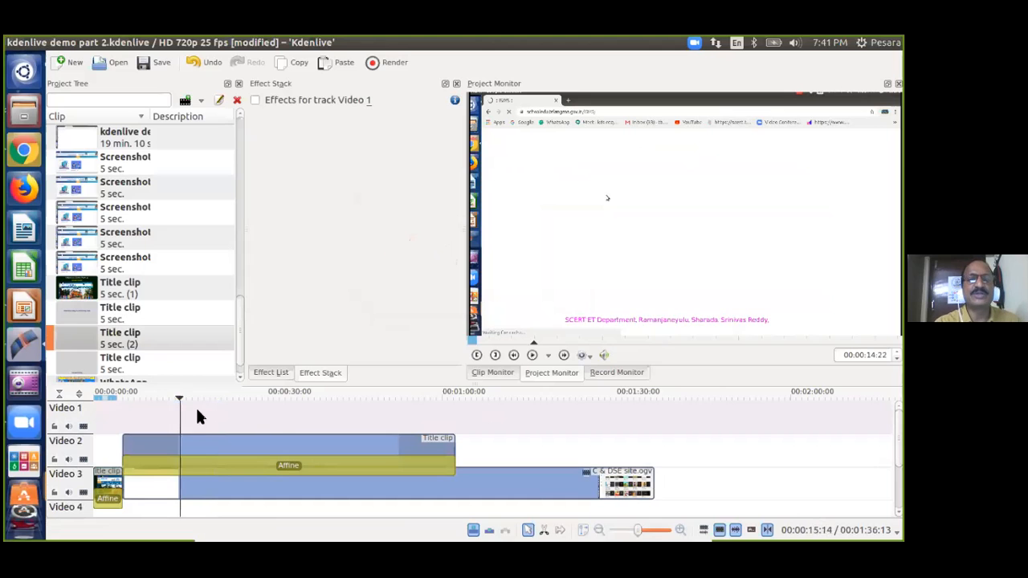
Reopen the second title clip, nudge its credit line left and back toward centre, and save.
right_click(76, 334)
click(115, 294)
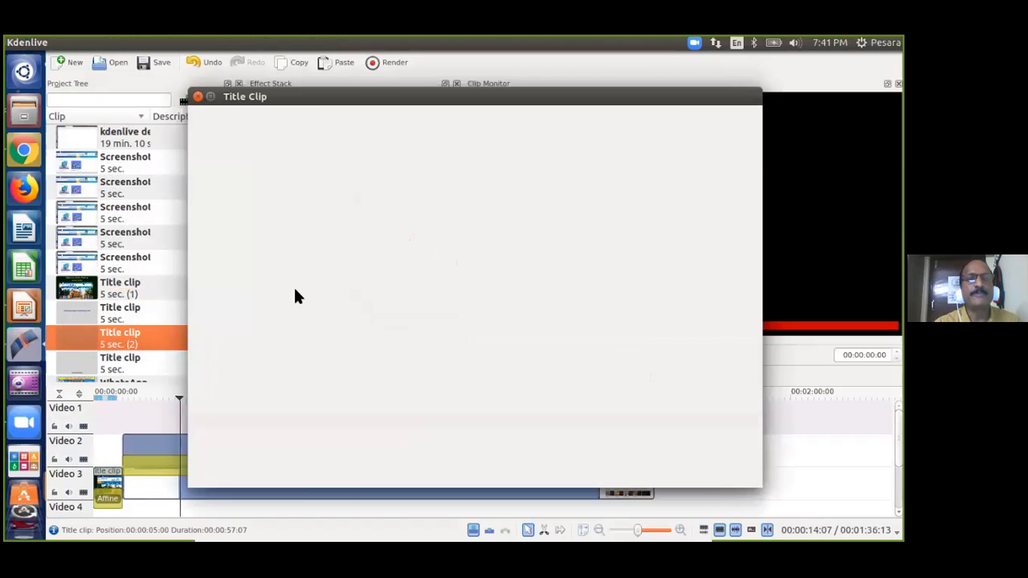
click(408, 420)
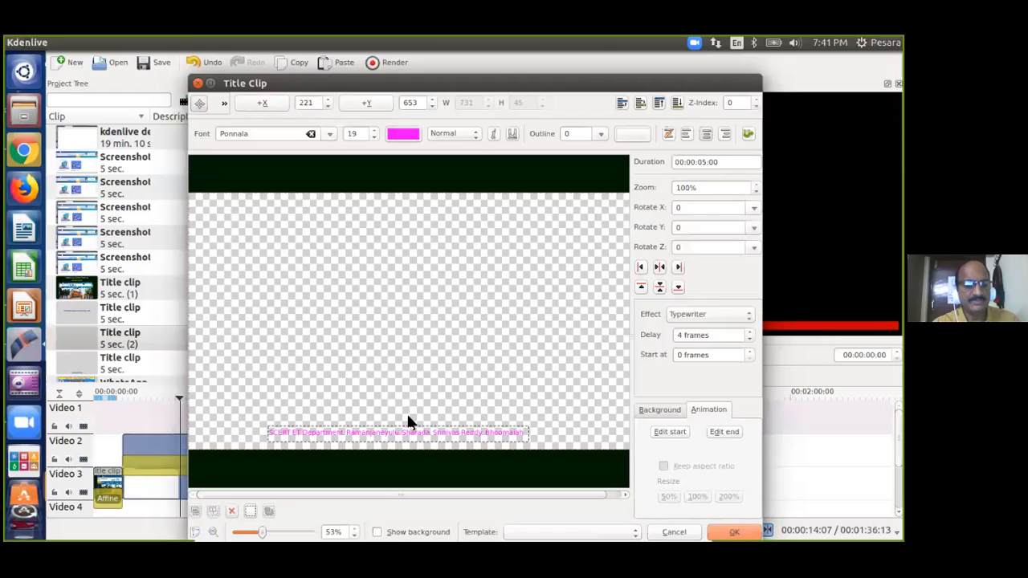
click(407, 415)
click(408, 415)
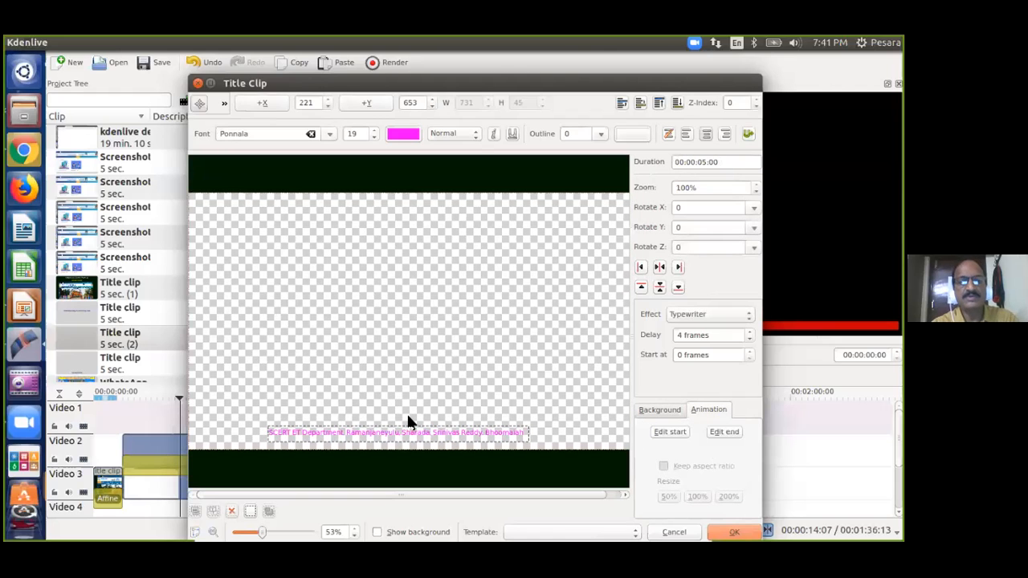
triple_click(406, 431)
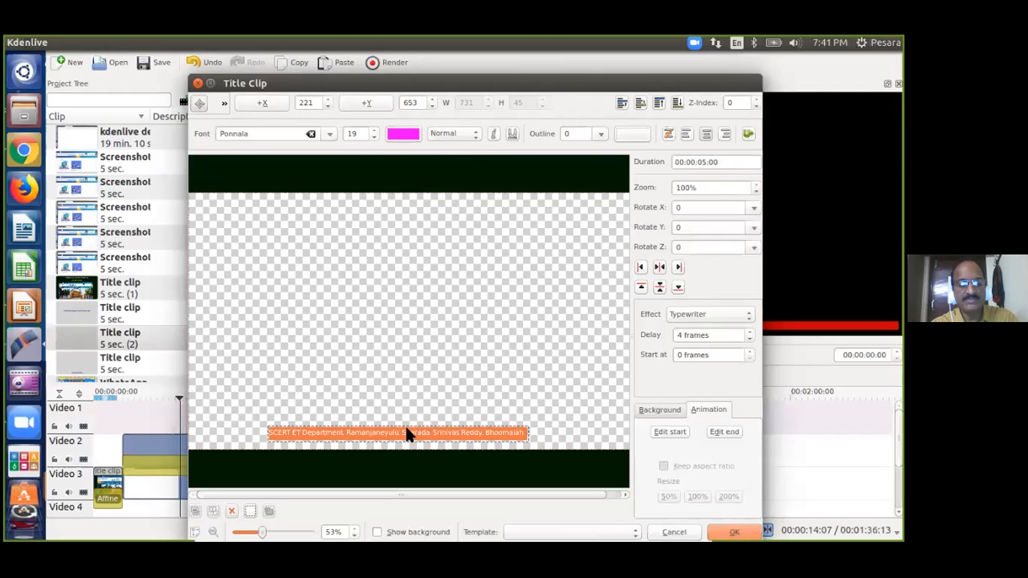
double_click(522, 432)
click(528, 430)
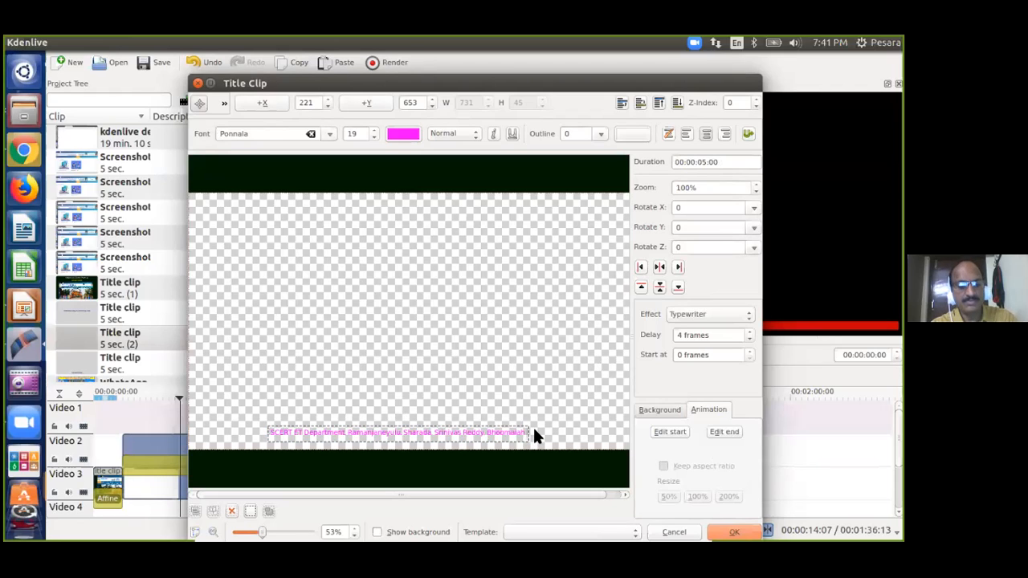
click(523, 390)
click(497, 434)
drag(497, 436, 432, 432)
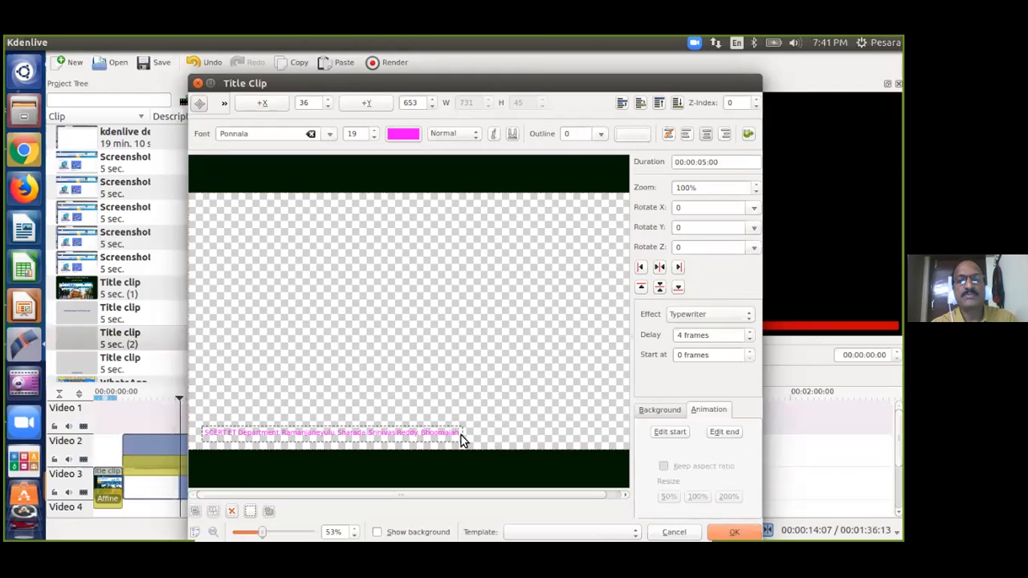
click(475, 393)
drag(417, 436, 472, 433)
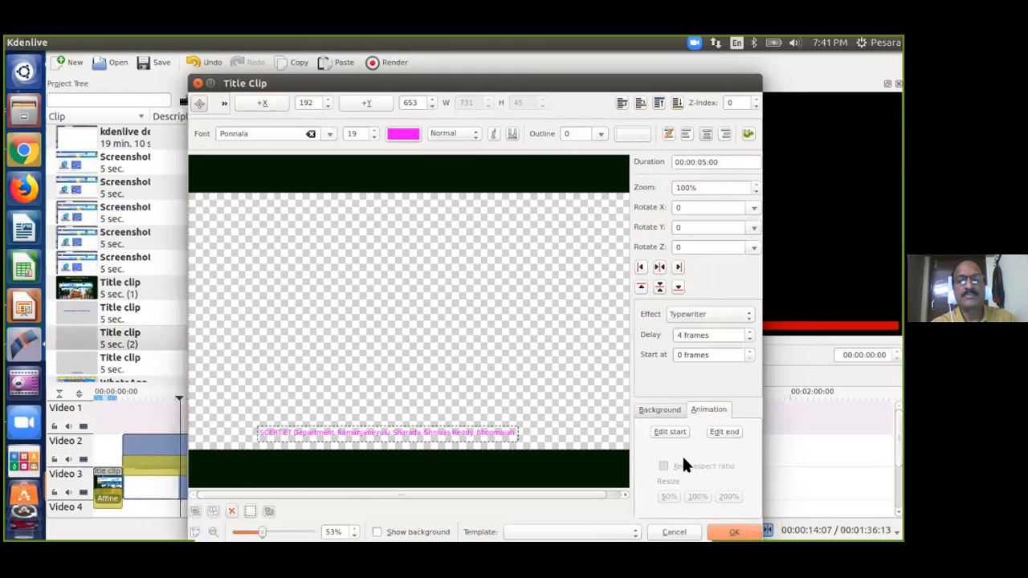
click(736, 532)
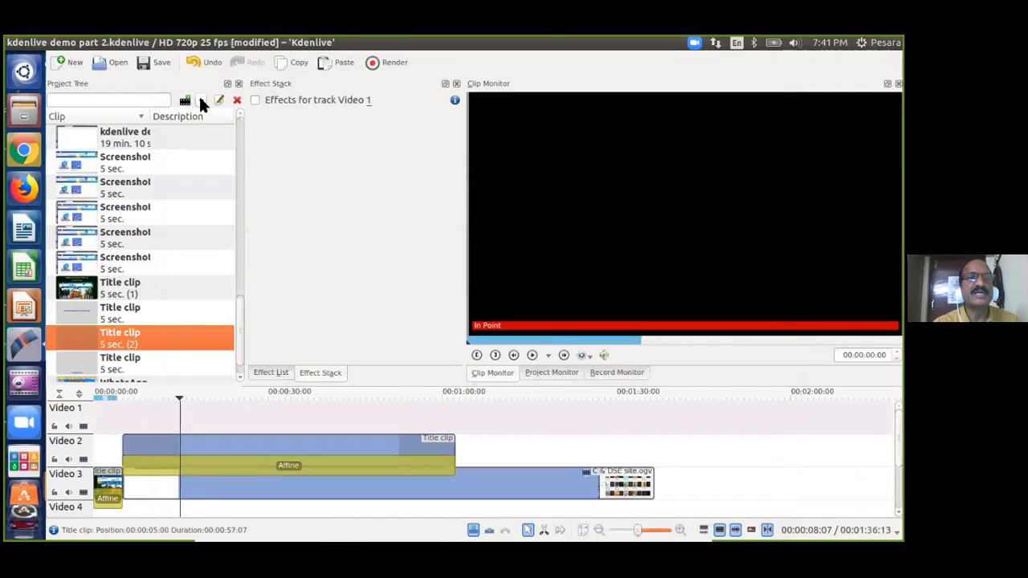
Start a new title clip over the video frame and place an empty text item near the upper left.
click(201, 101)
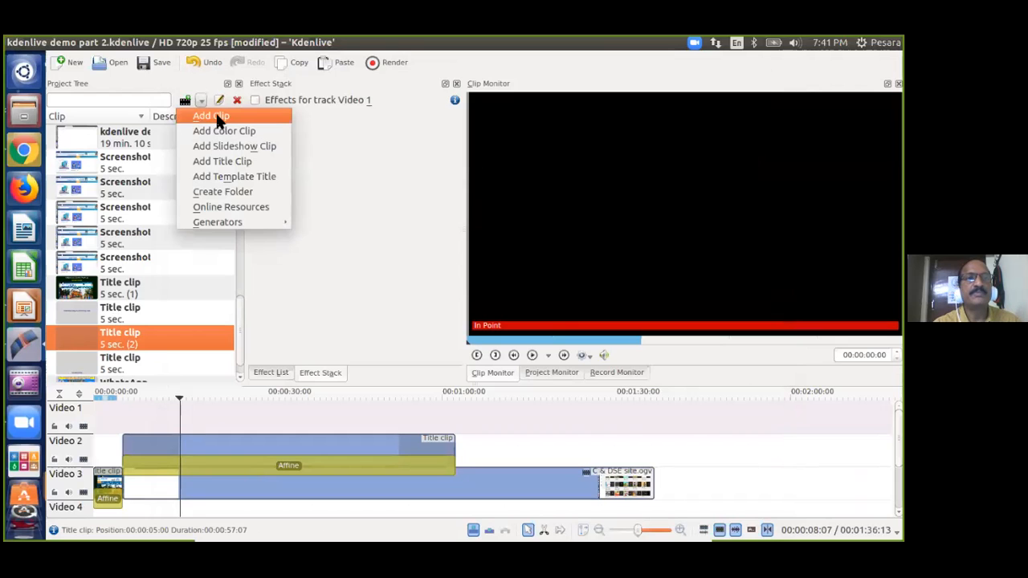
click(223, 162)
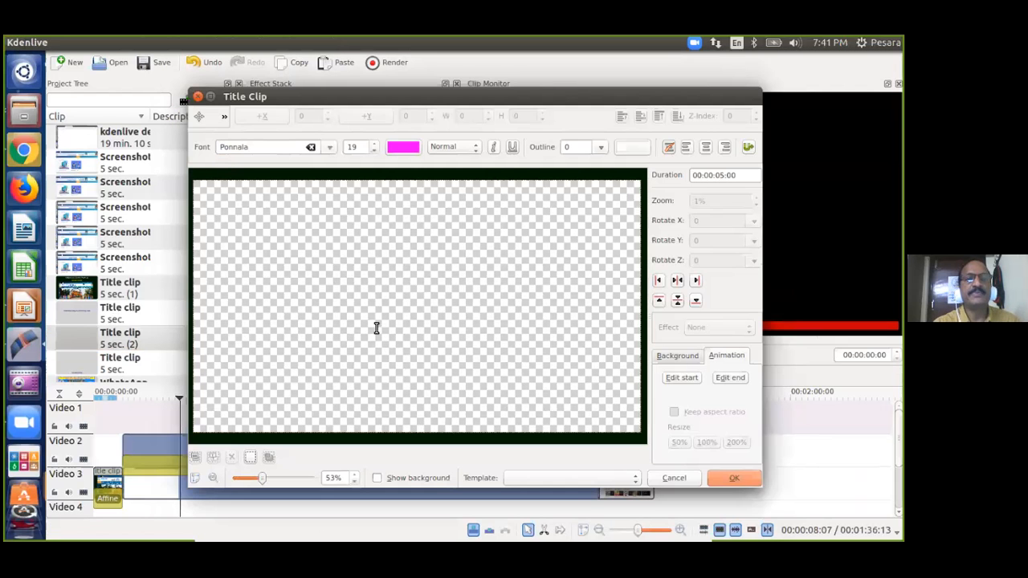
click(429, 478)
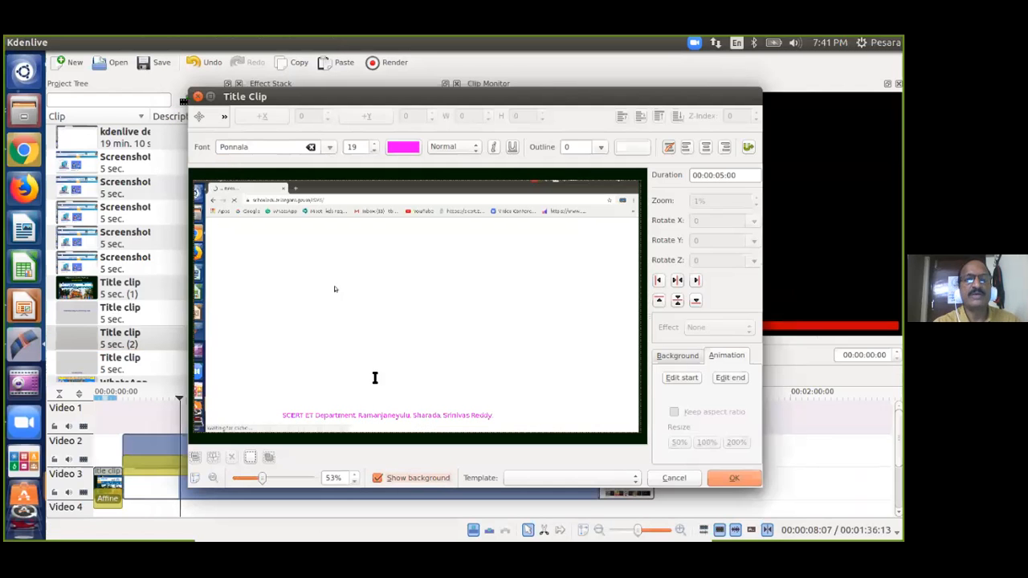
click(248, 259)
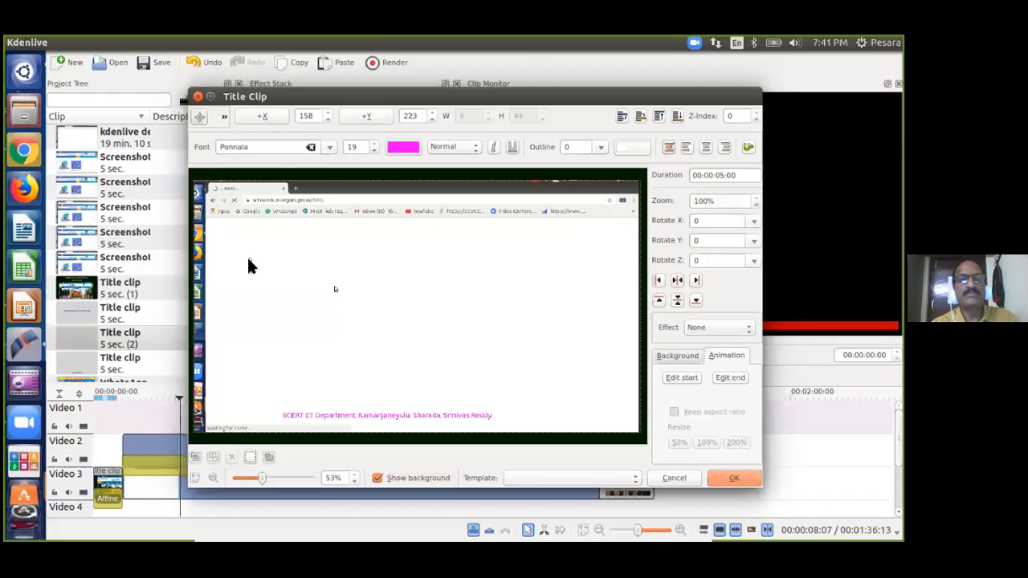
click(235, 258)
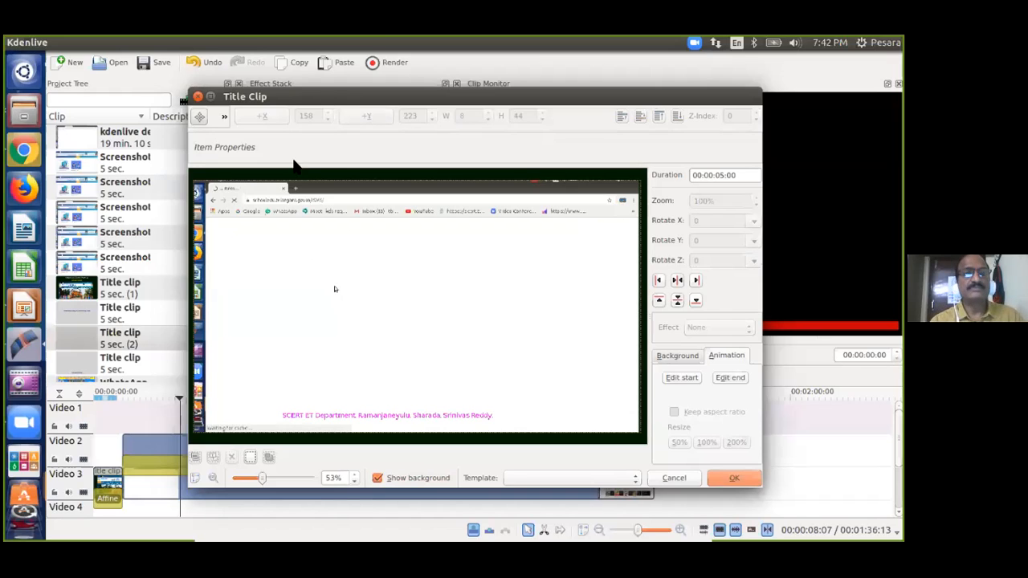
click(224, 116)
click(241, 131)
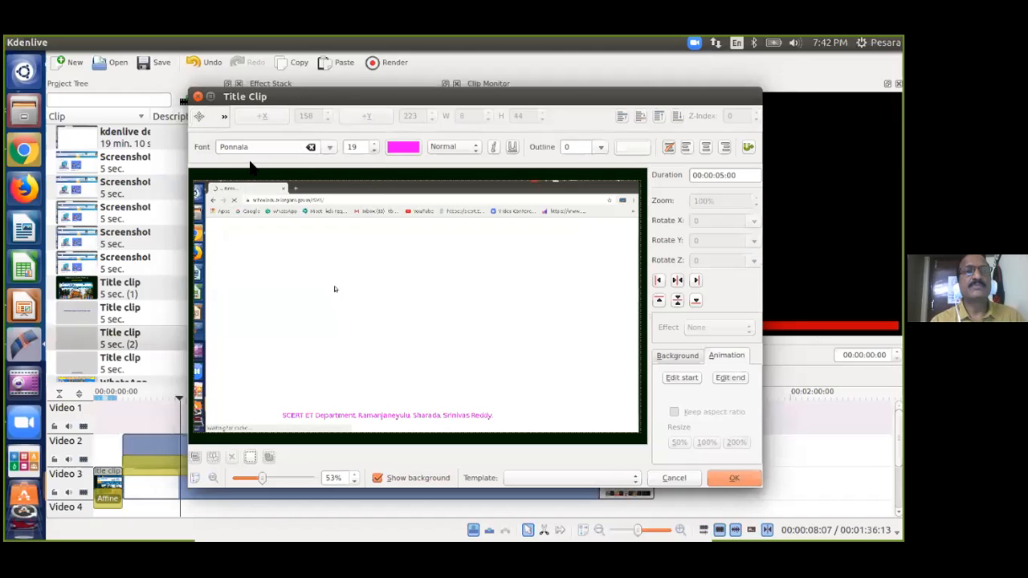
click(246, 257)
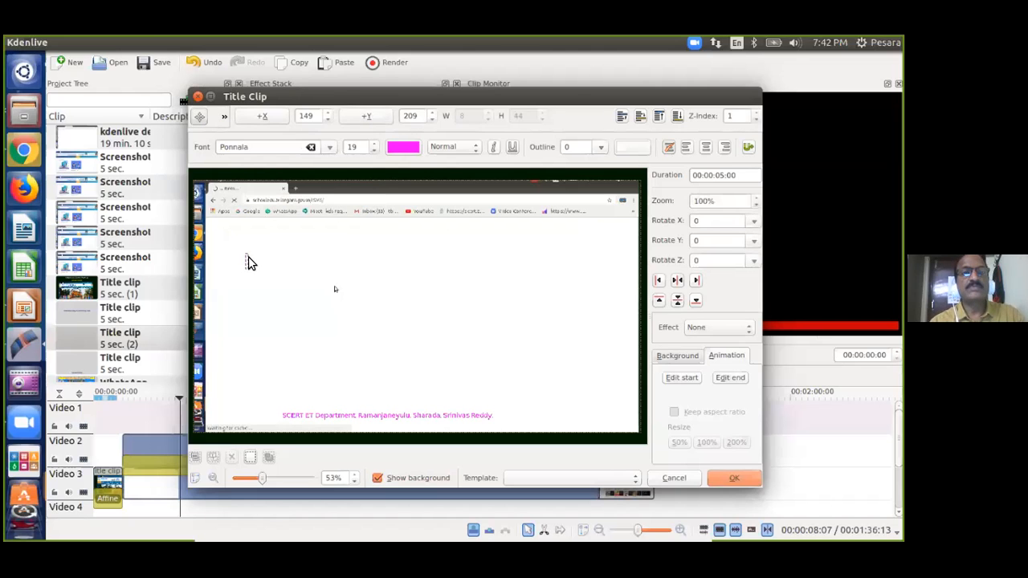
click(256, 249)
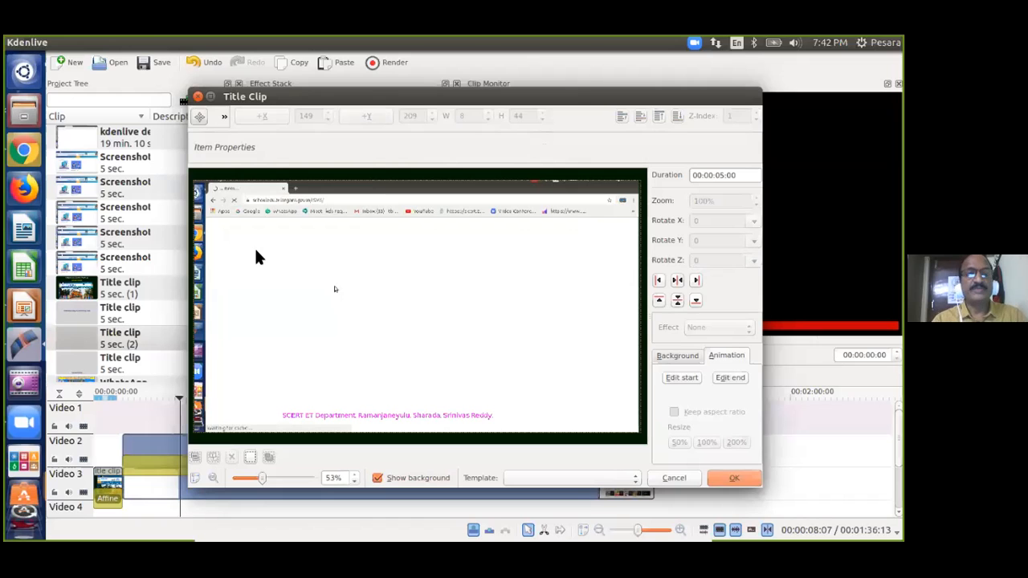
click(222, 115)
click(243, 132)
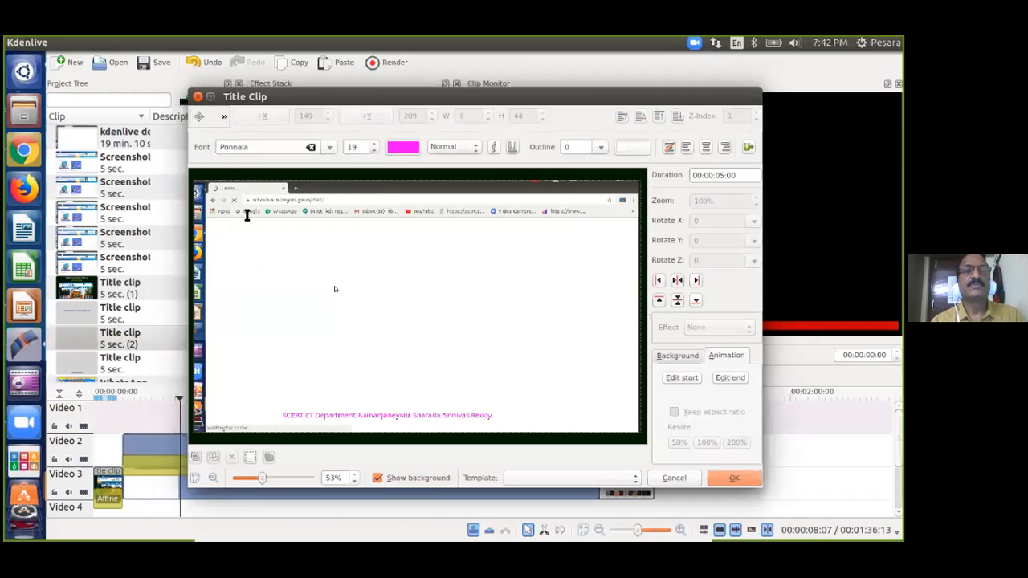
click(240, 261)
Type 'State council of Educational Research and Training. Hyderabad., Telangana, India, World.' as the new text line.
text(State)
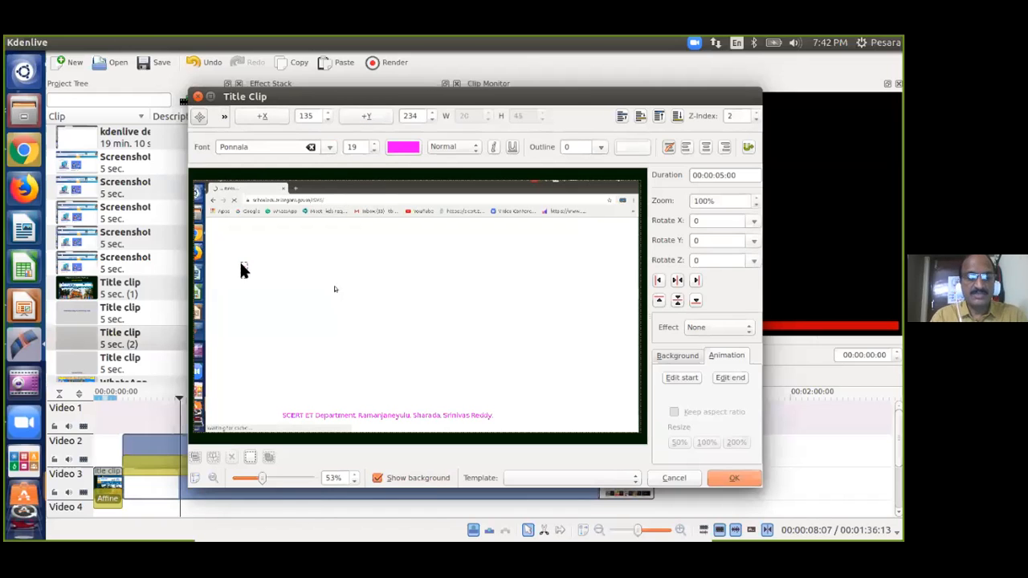
text( council of)
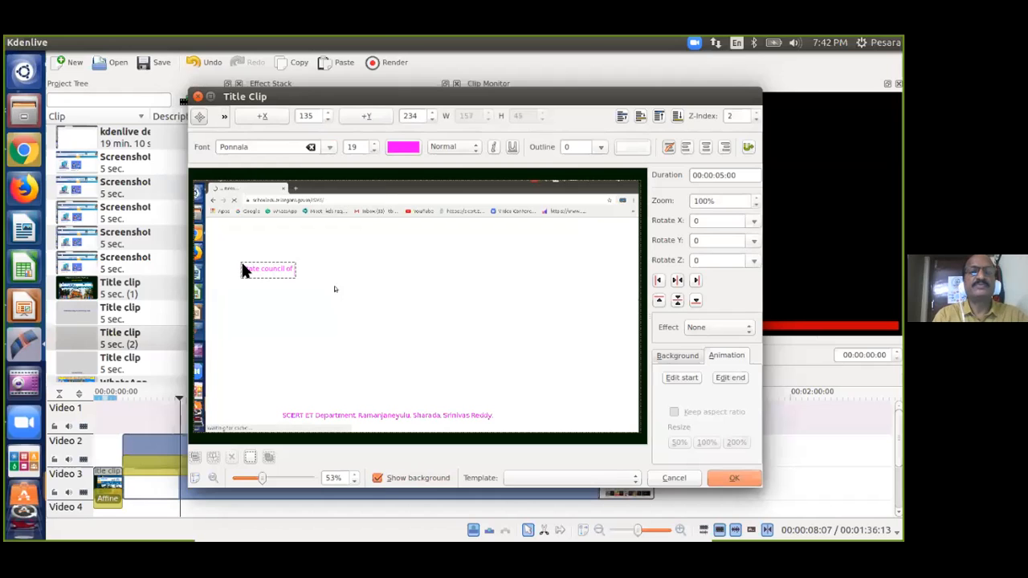
text( Educ)
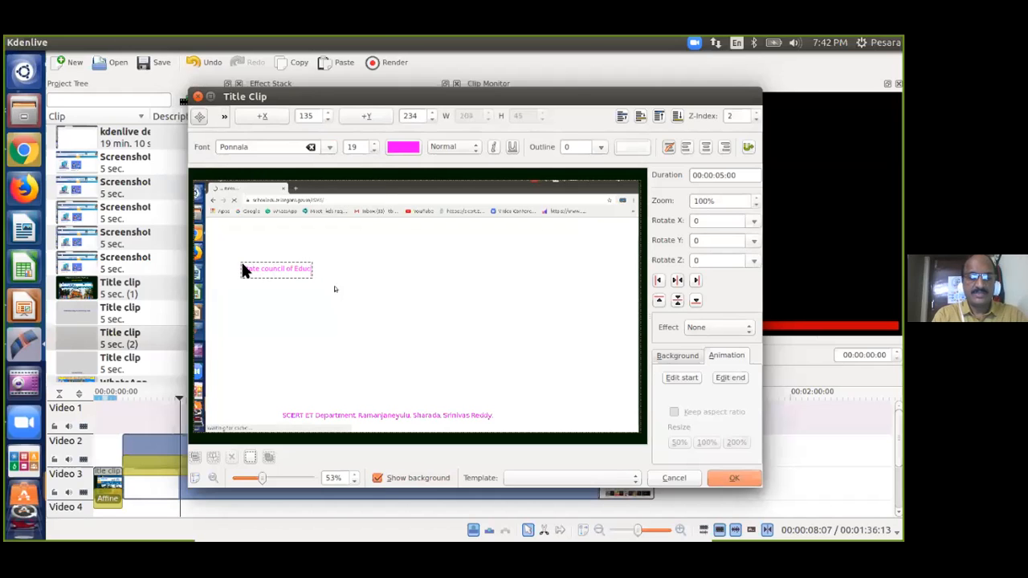
text(ational Rese)
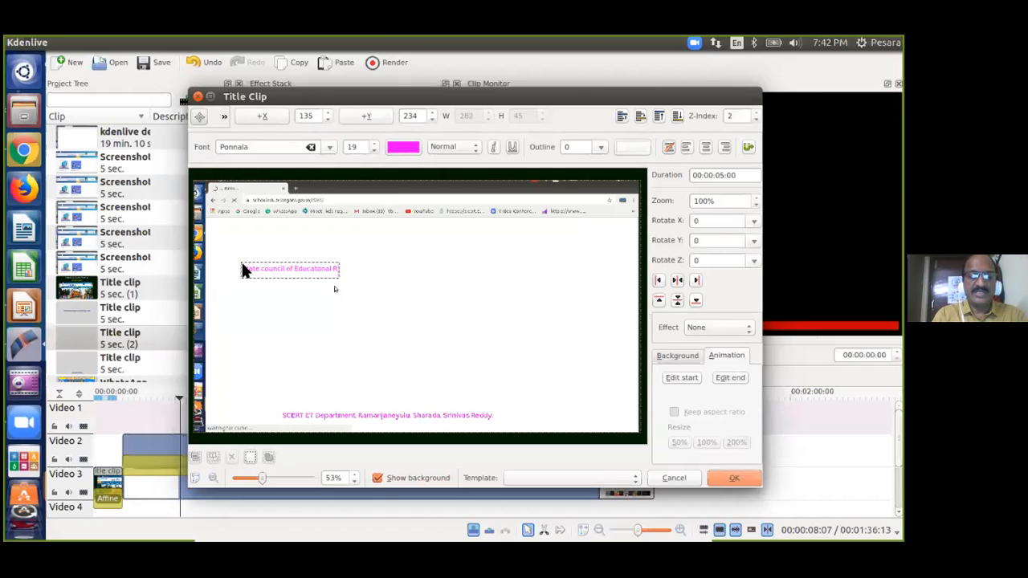
text(ar)
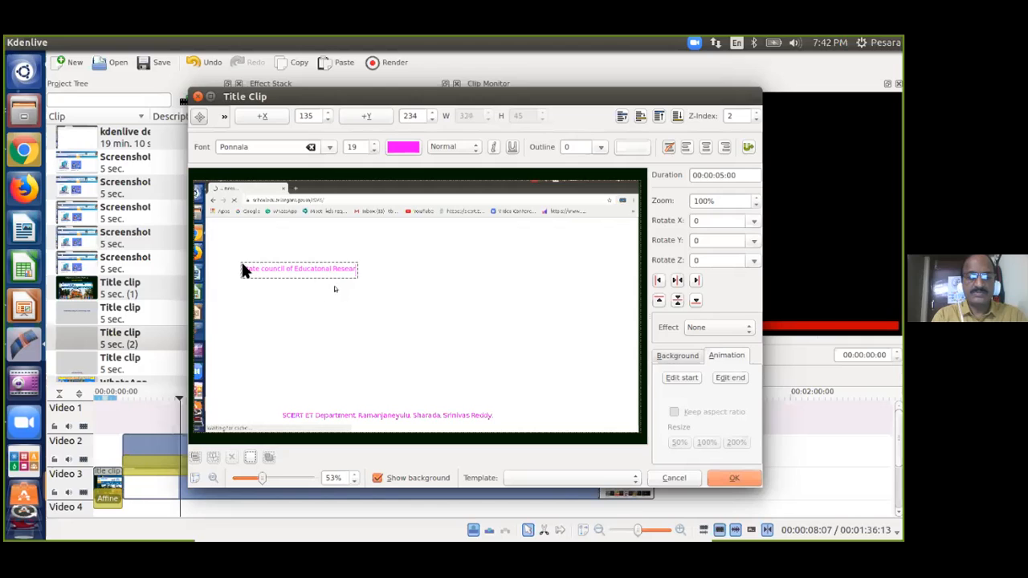
text(ch and T)
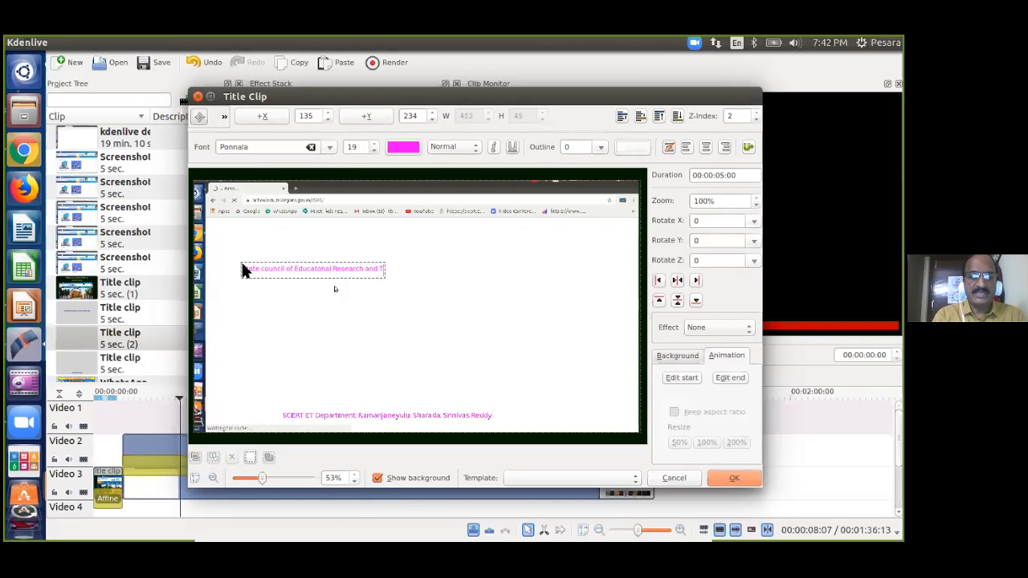
text(raining. Hydera)
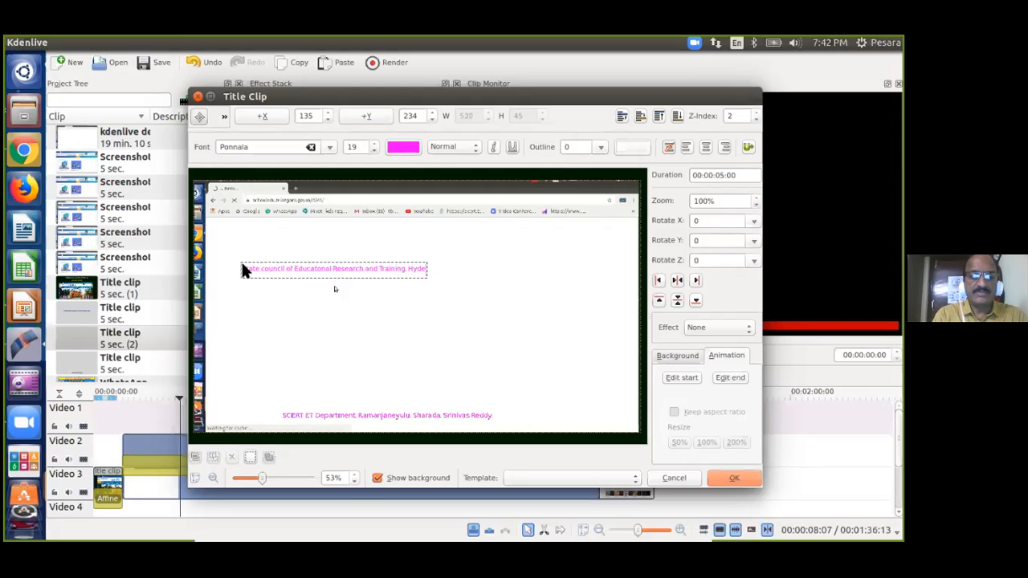
text(ba)
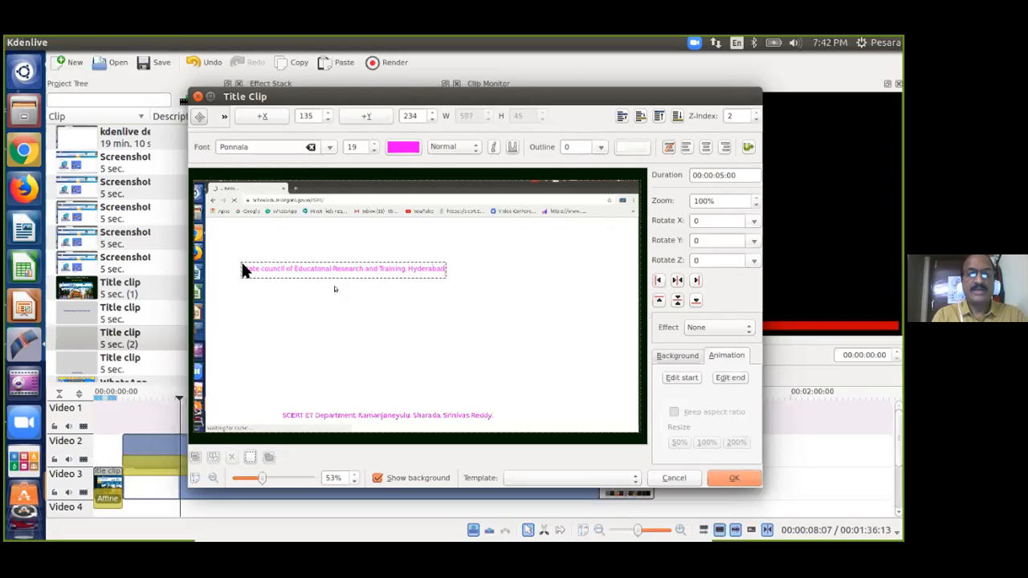
text(d.)
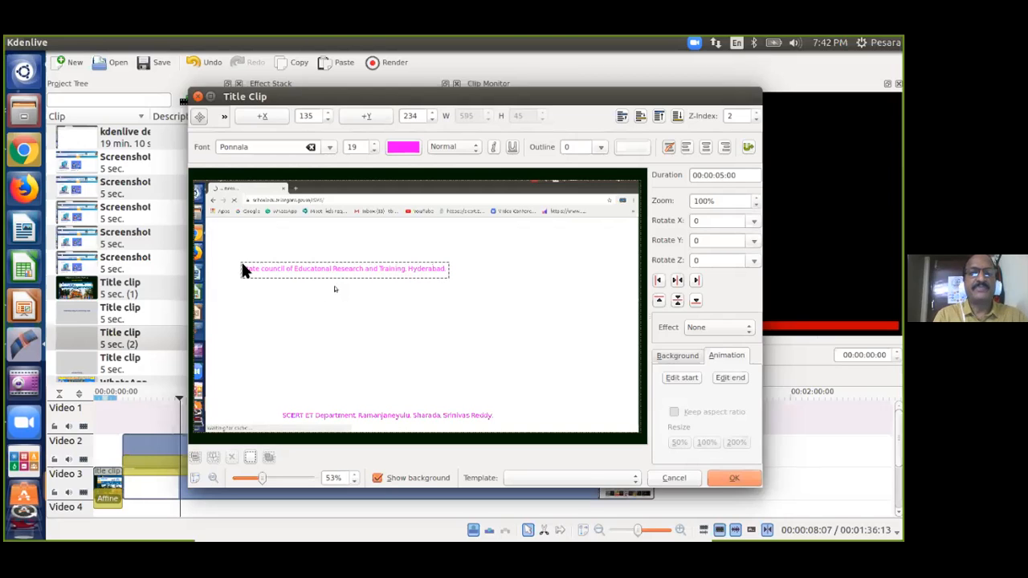
text(, Telangana)
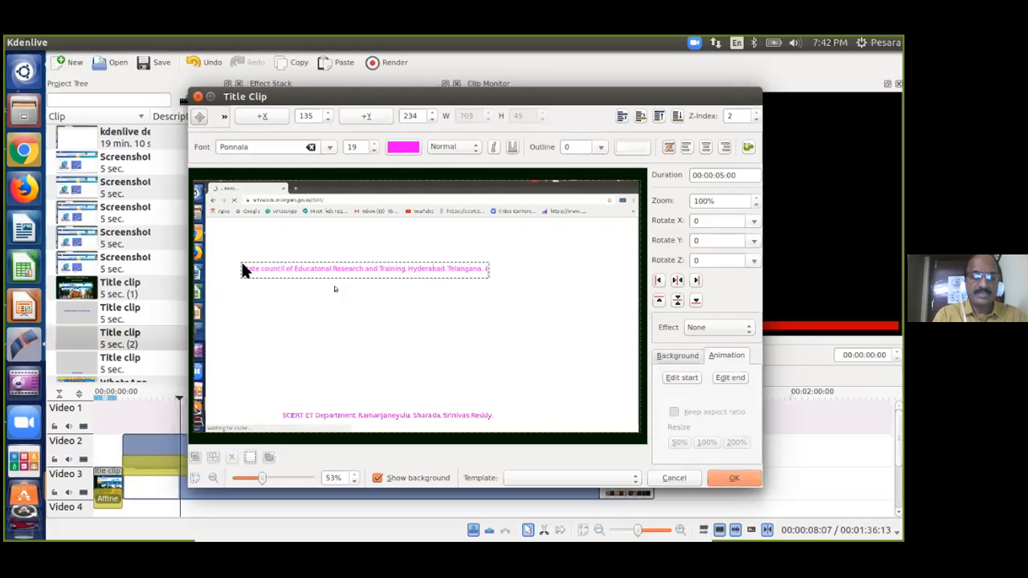
text(, India, World)
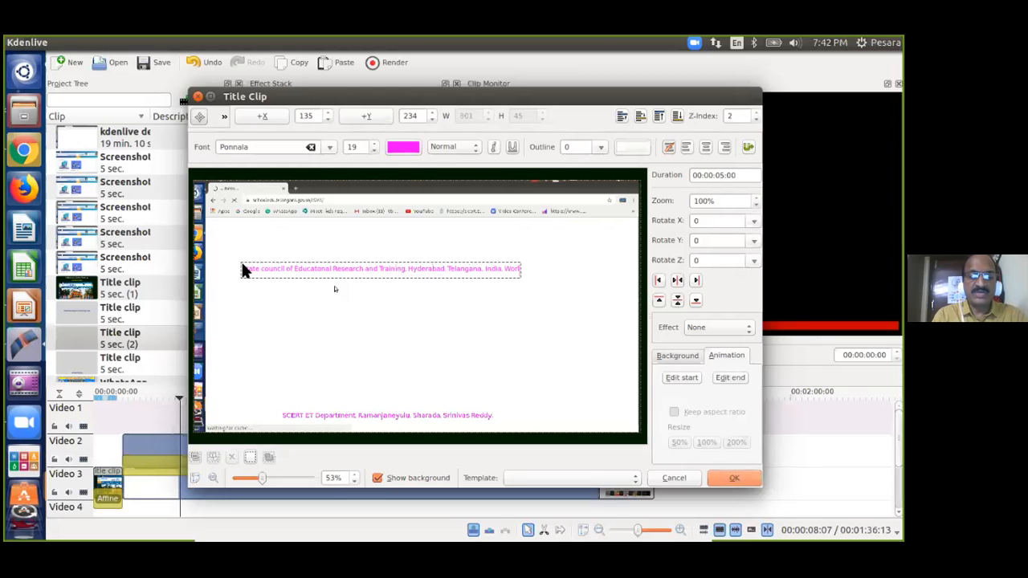
text(.)
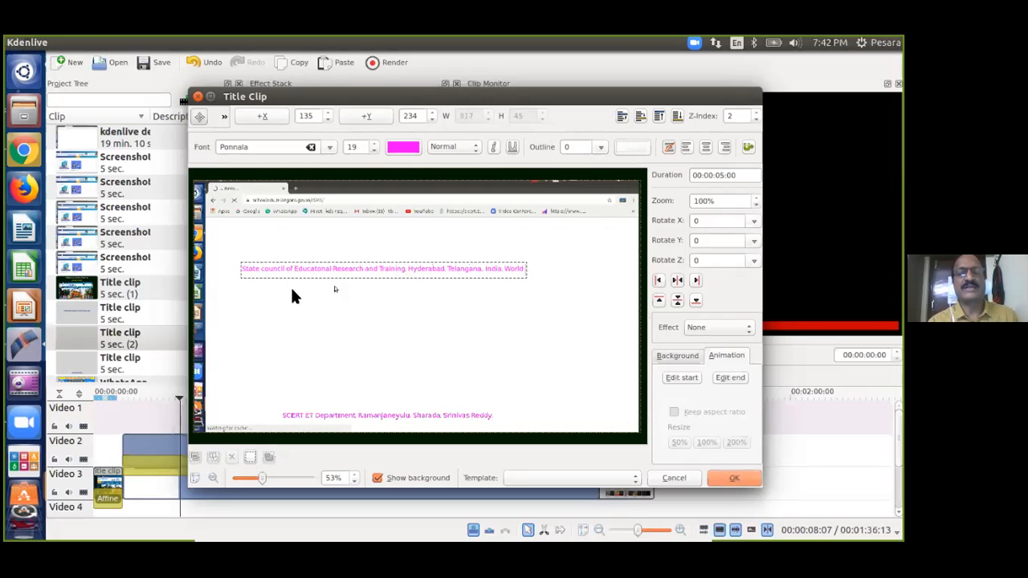
click(515, 334)
Raise the council line's font size to 28 and move it toward the top-left of the frame.
click(430, 271)
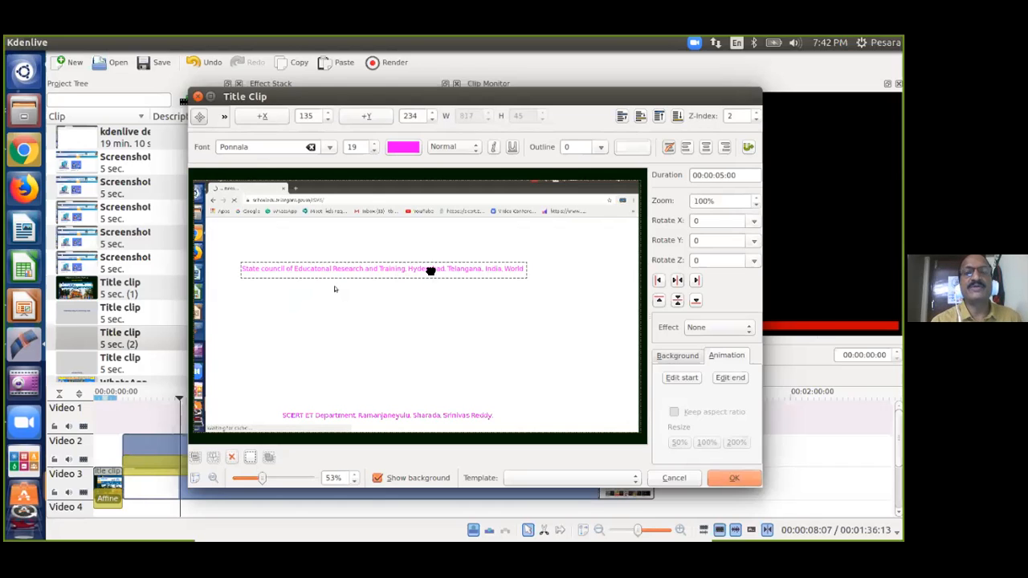
click(373, 143)
click(374, 143)
click(375, 143)
click(375, 143)
click(374, 143)
click(374, 143)
click(374, 143)
drag(493, 273, 461, 252)
click(374, 143)
click(374, 143)
click(485, 305)
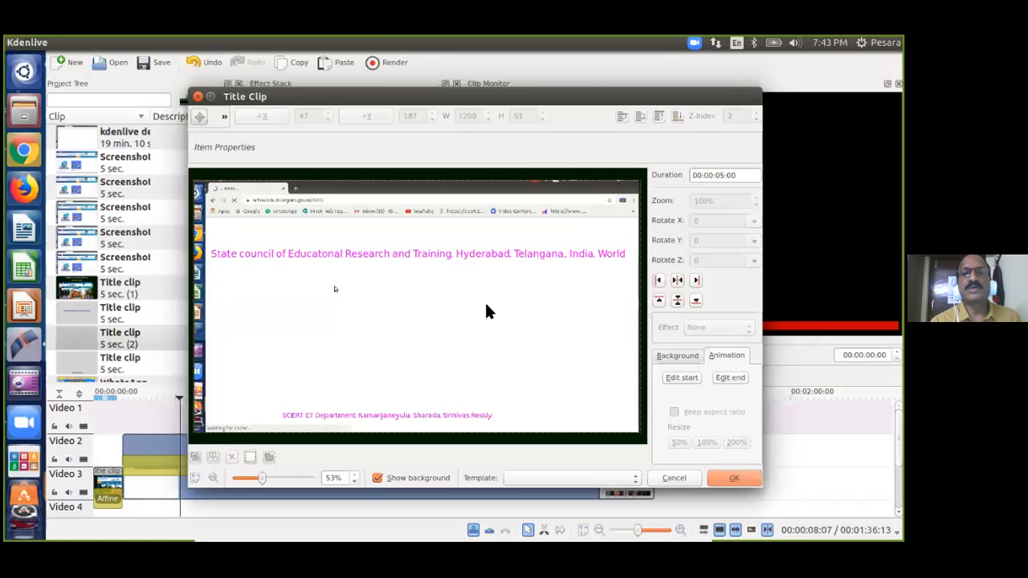
Add the council-line title to the project and drop it at the start of Video 1.
click(734, 473)
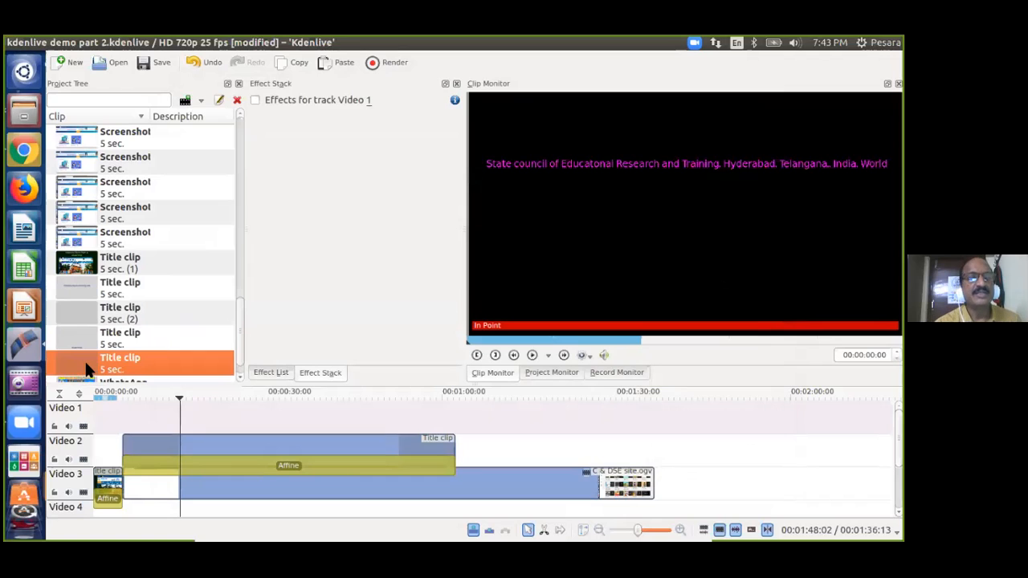
drag(88, 368, 128, 414)
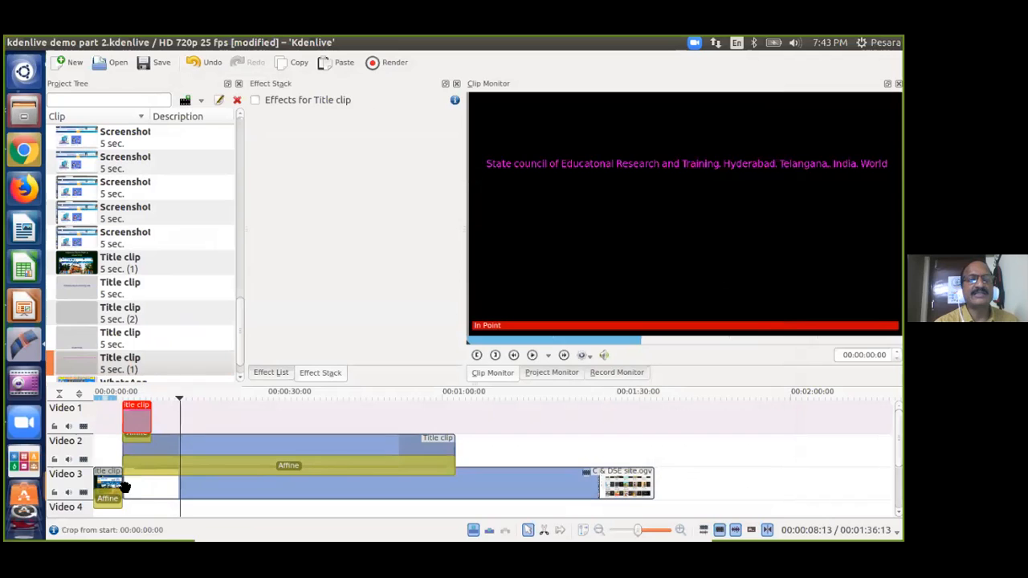
click(109, 446)
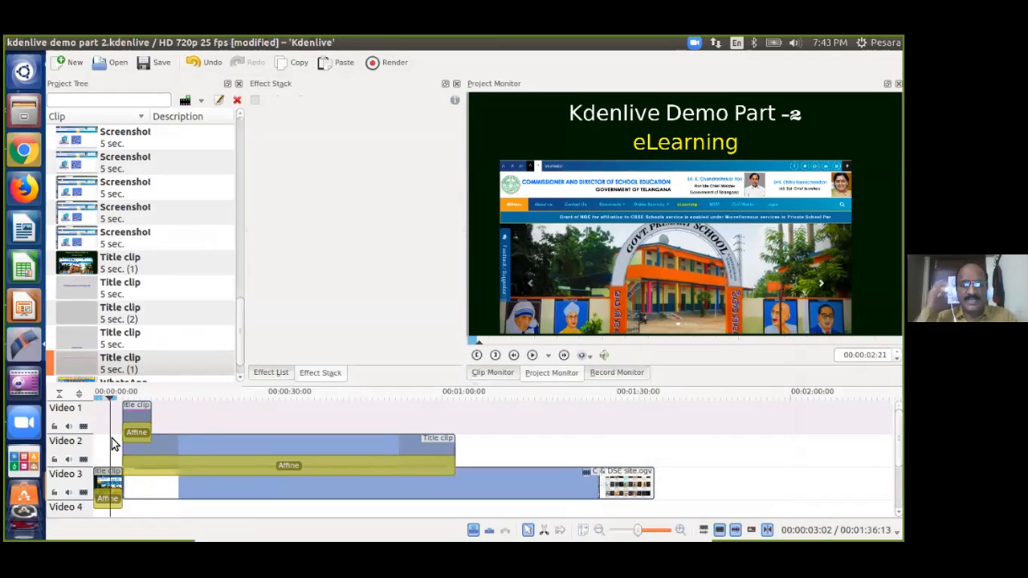
Play the opening seconds to preview the council title, then select its Affine transition.
key(space)
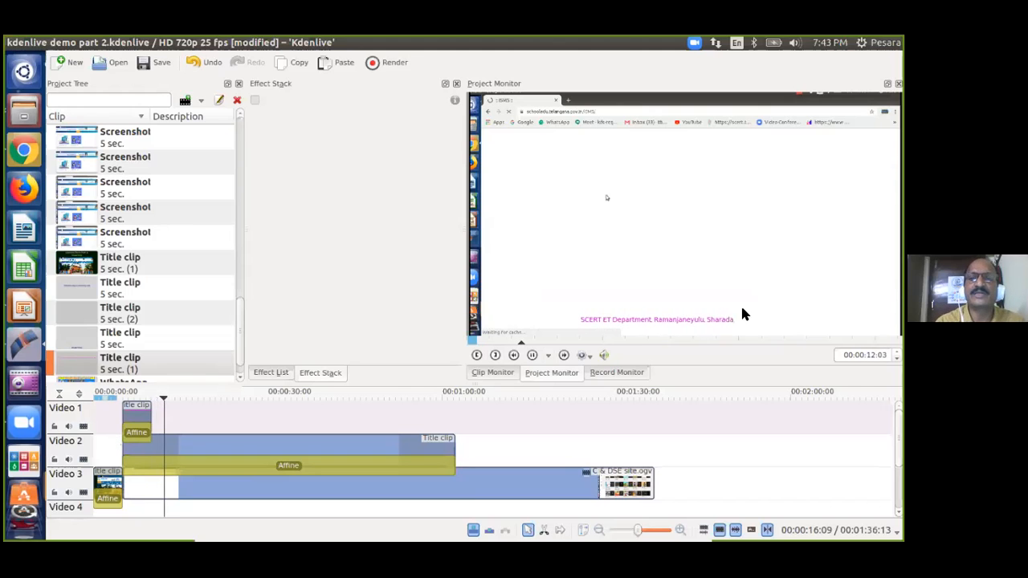
click(119, 423)
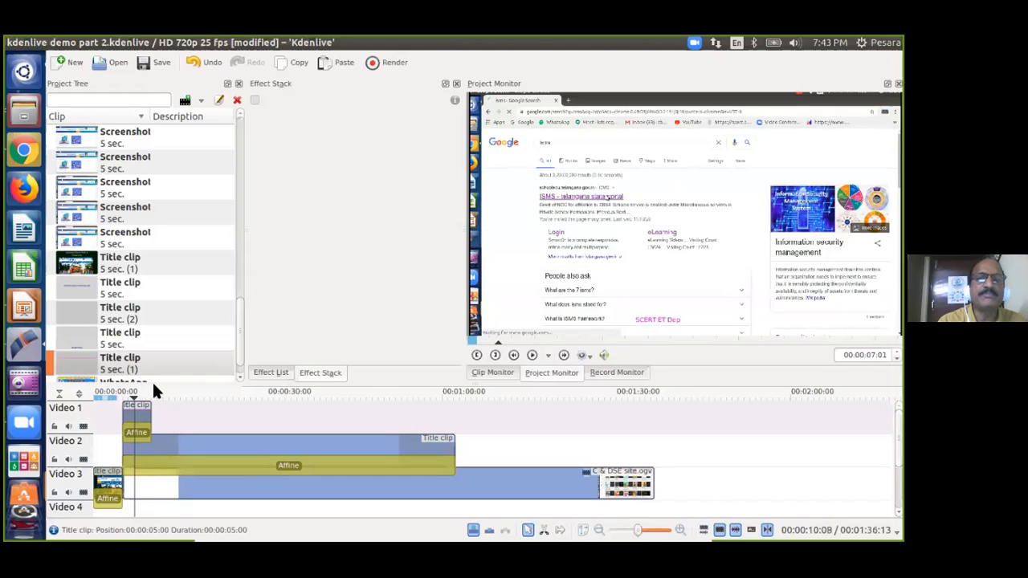
click(143, 436)
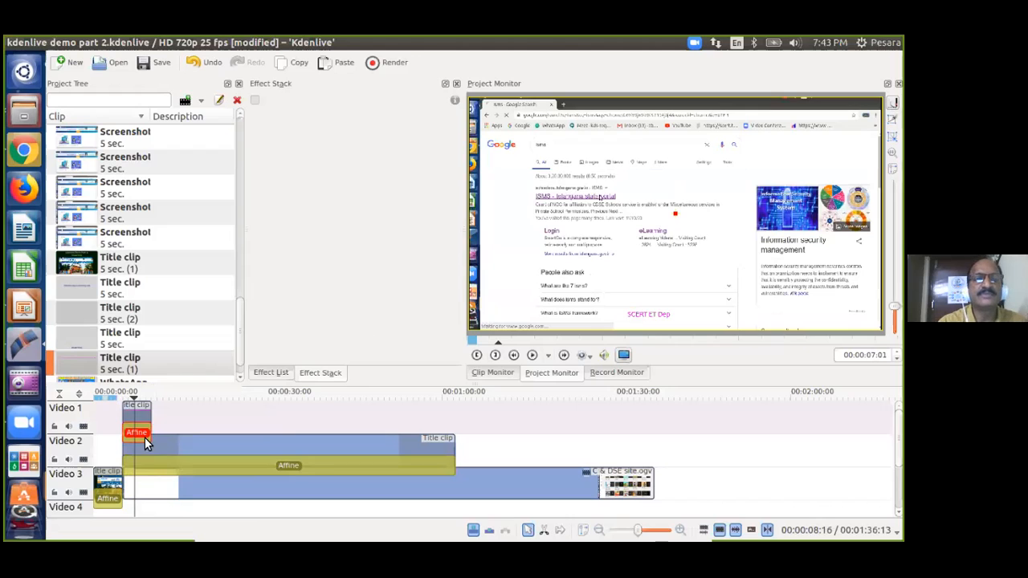
Delete the Affine transition from the Video 1 title clip.
right_click(145, 437)
click(163, 427)
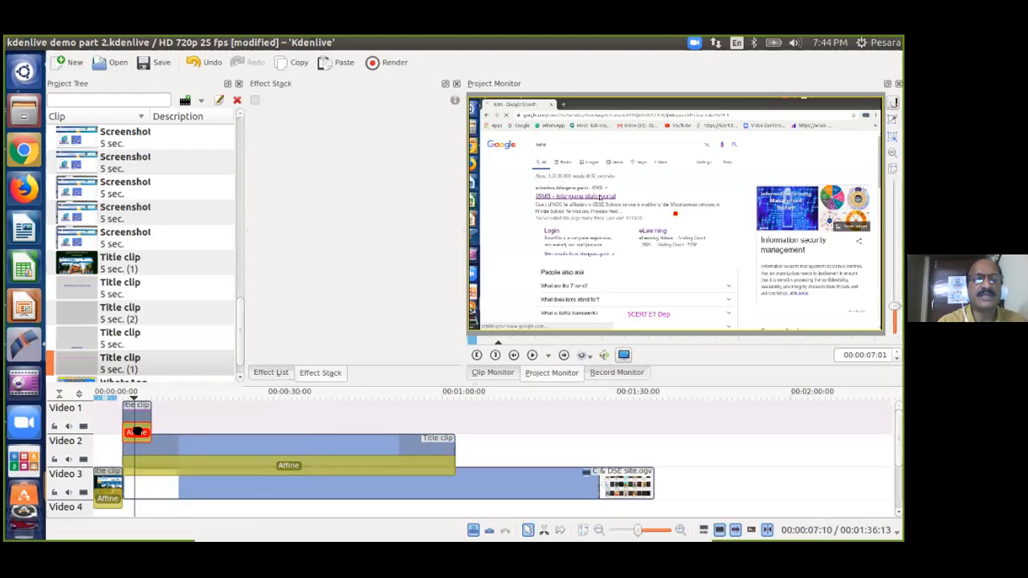
key(Delete)
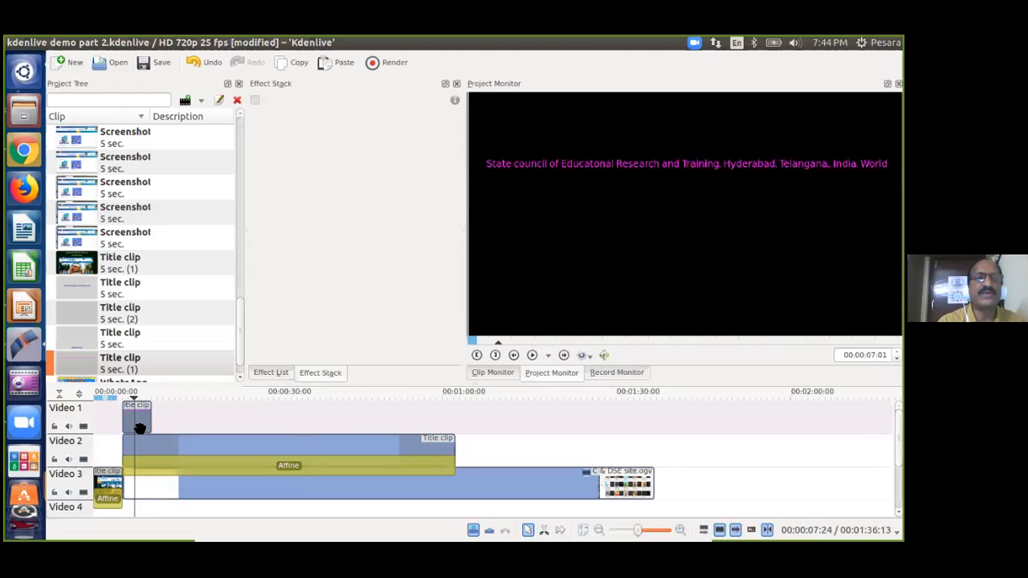
Add a Composite transition to the council-line title clip on Video 1.
right_click(139, 425)
mouse_move(179, 421)
mouse_move(386, 413)
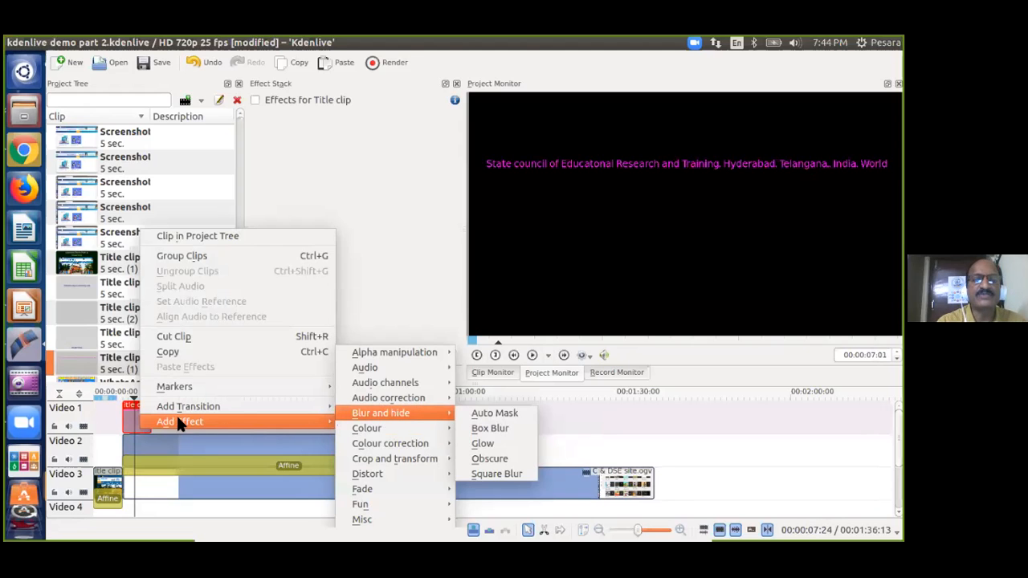
mouse_move(391, 430)
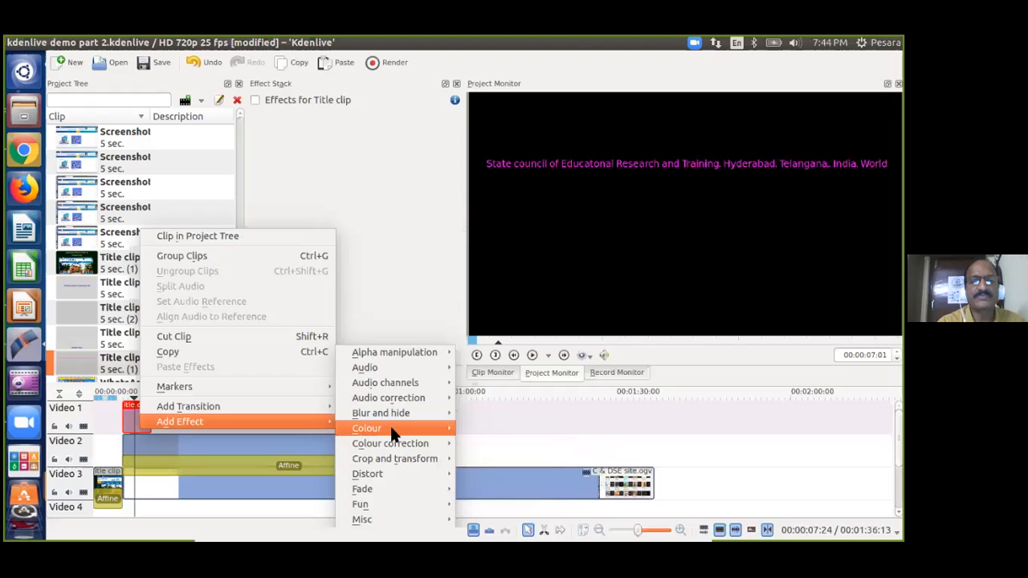
mouse_move(392, 369)
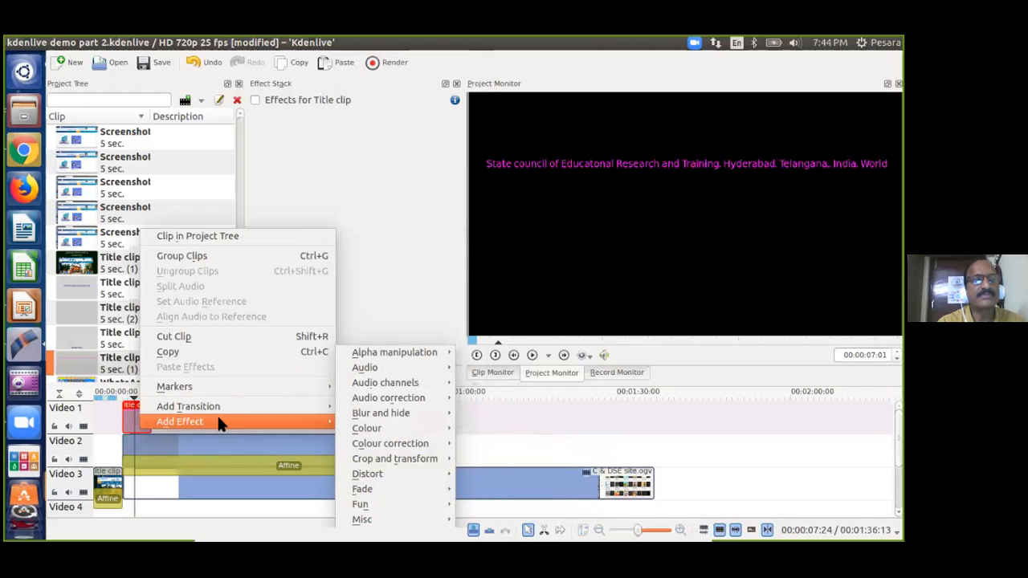
mouse_move(250, 404)
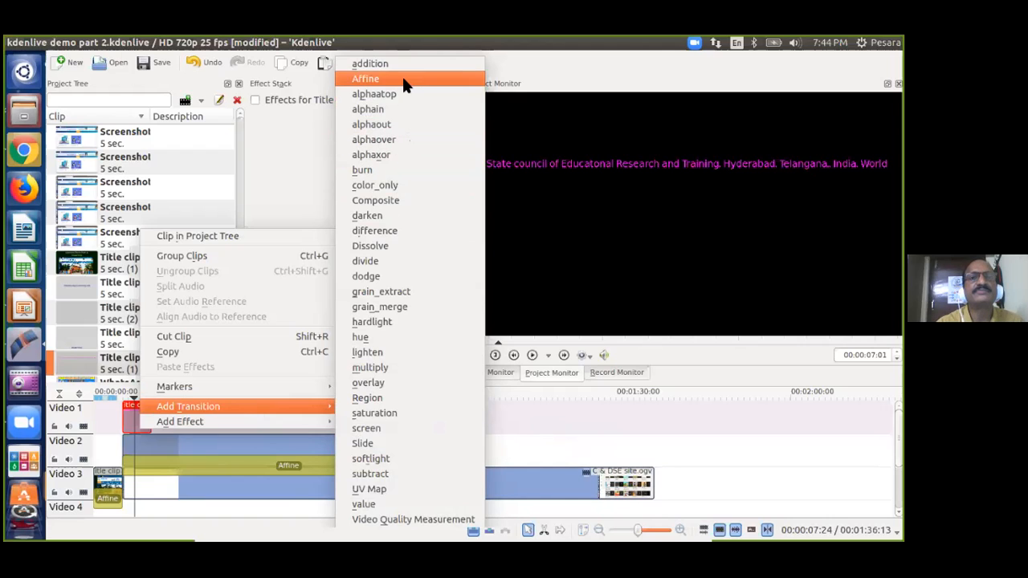
click(377, 202)
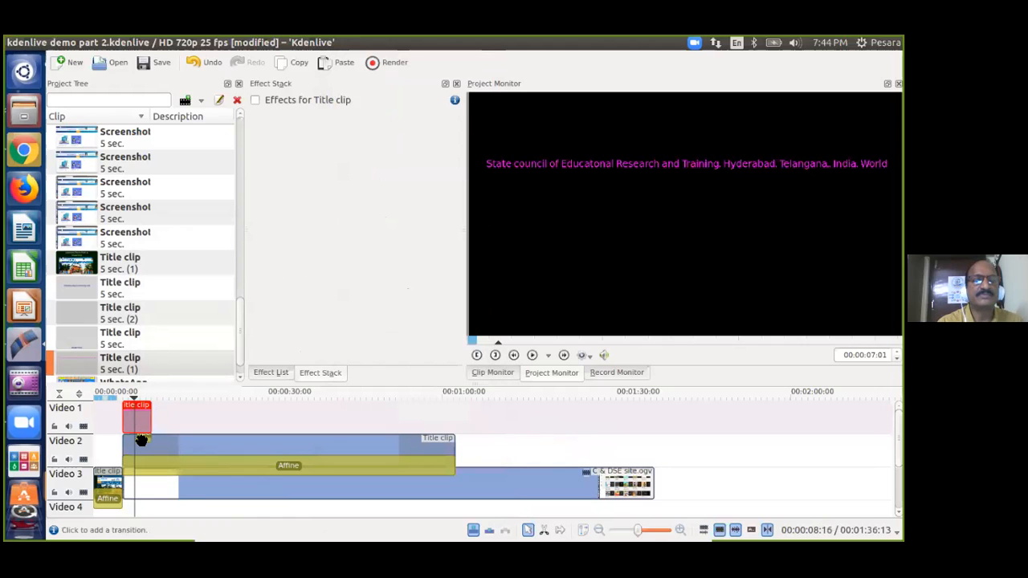
click(118, 415)
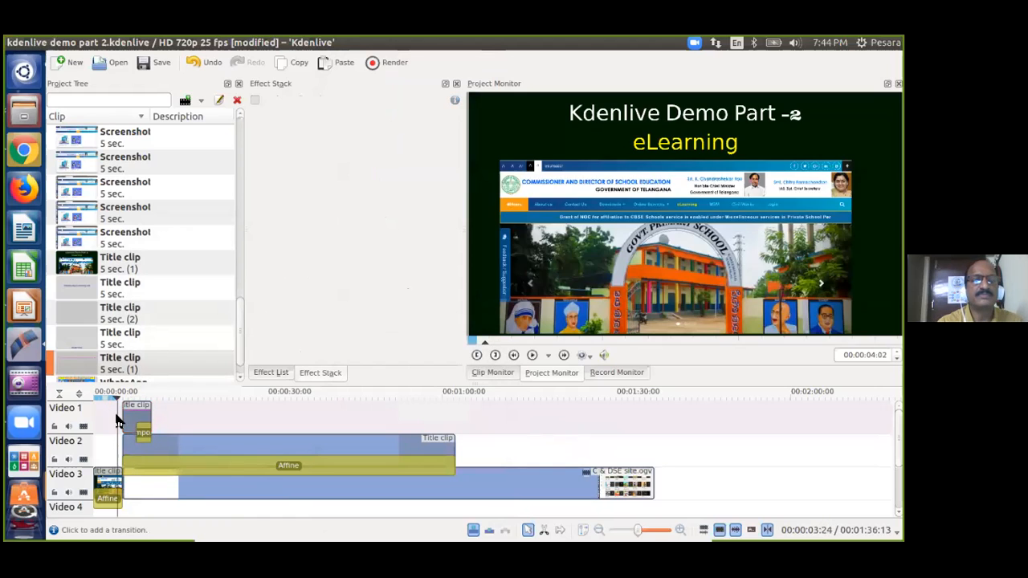
Extend the Video 1 title clip to about 33 seconds, saving the project before and after.
key(ctrl+s)
key(space)
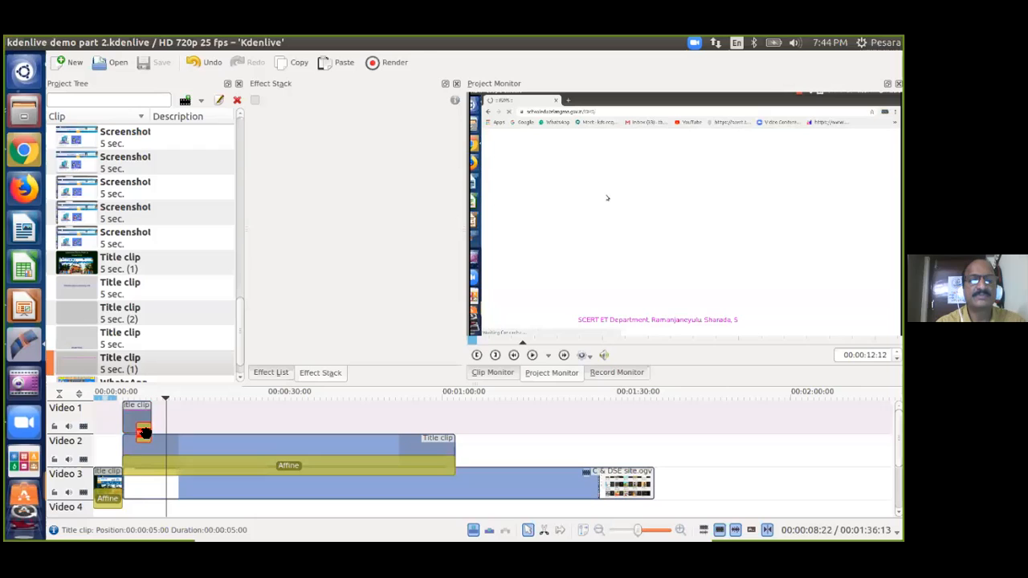
drag(142, 434, 139, 416)
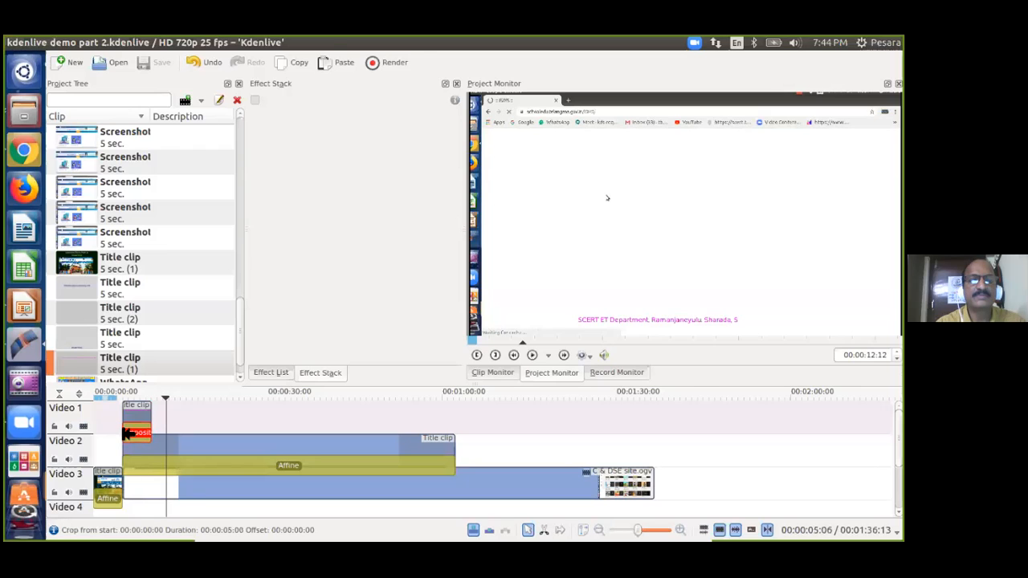
drag(150, 424, 310, 425)
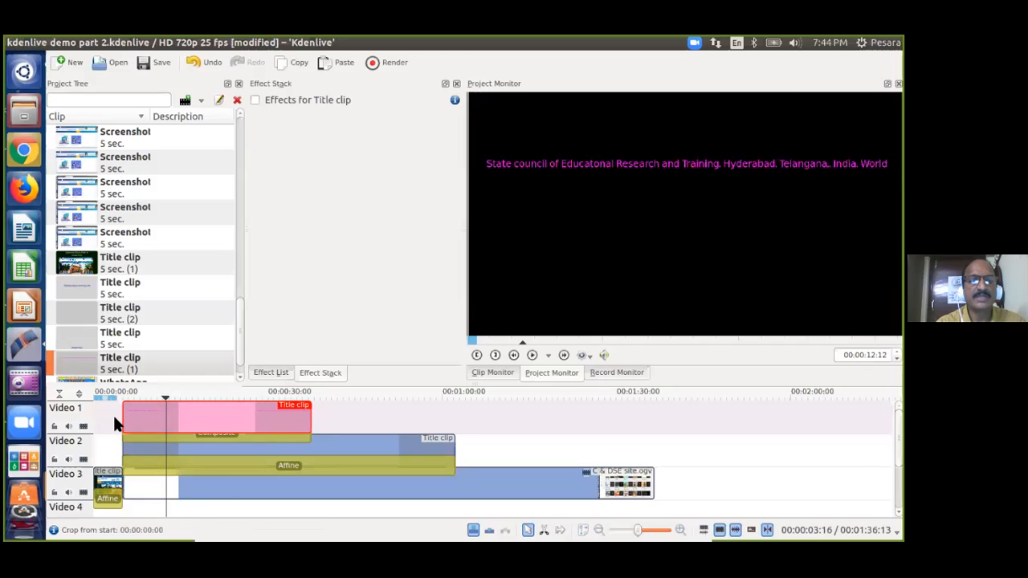
click(114, 419)
key(ctrl+s)
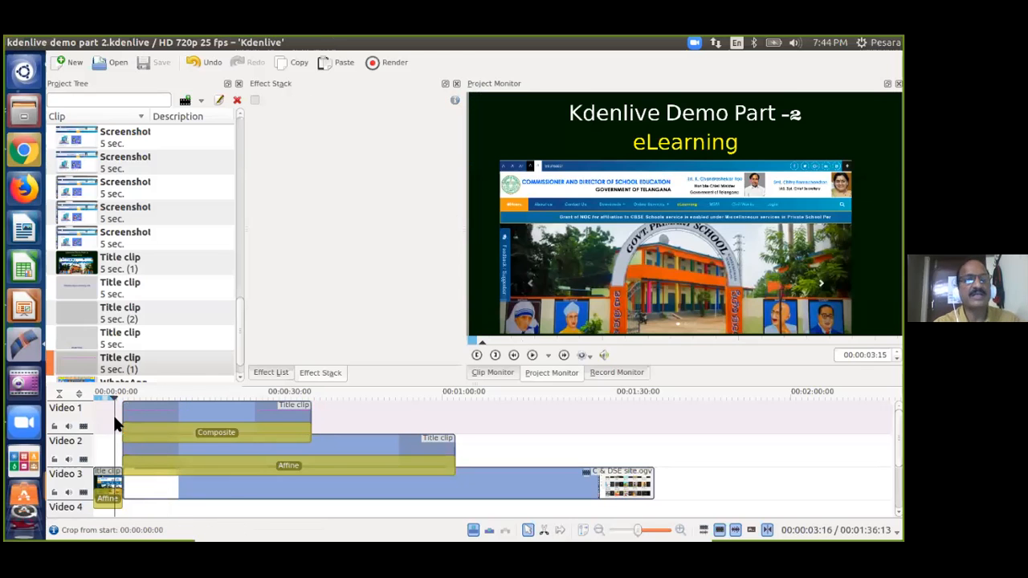
Set the animation effect of Title clip 5 sec. (1) to Typewriter.
right_click(81, 363)
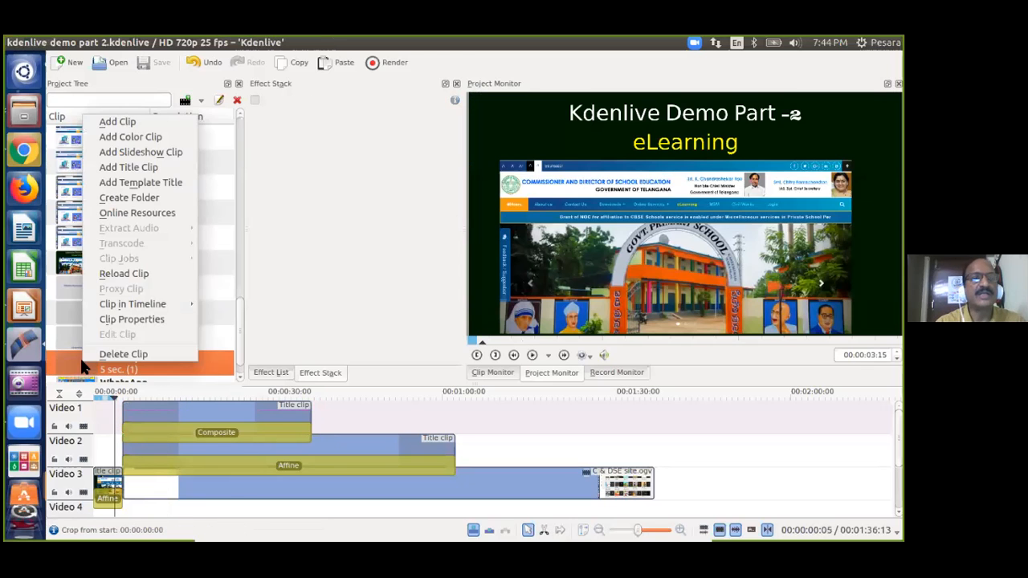
click(140, 320)
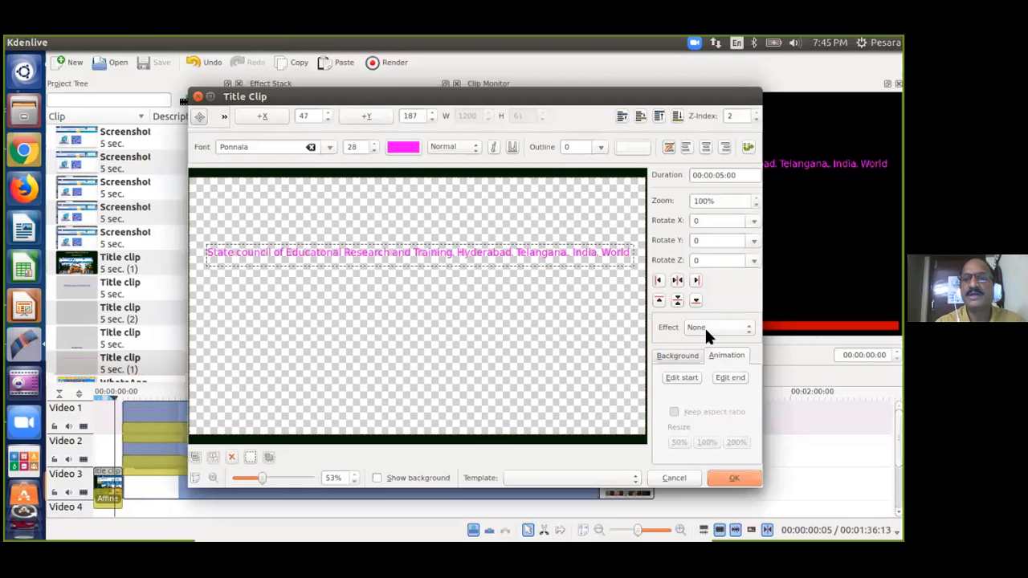
click(707, 327)
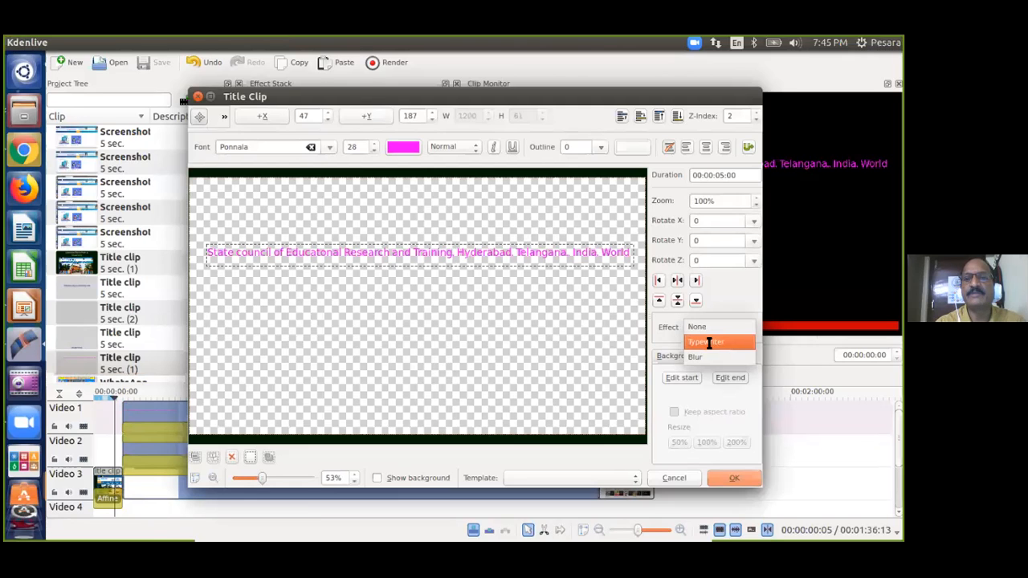
click(706, 342)
click(737, 532)
click(112, 403)
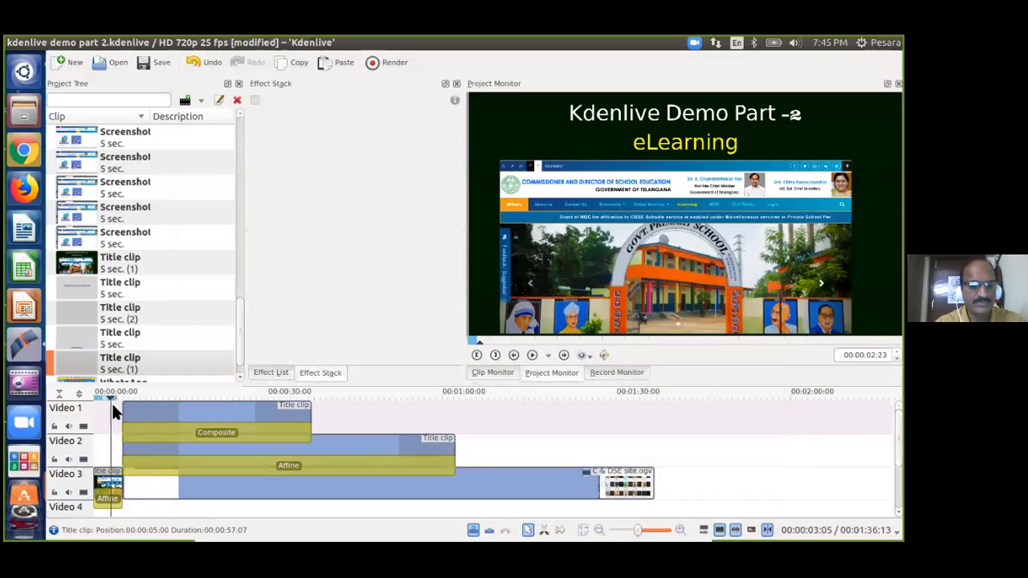
key(ctrl+s)
key(space)
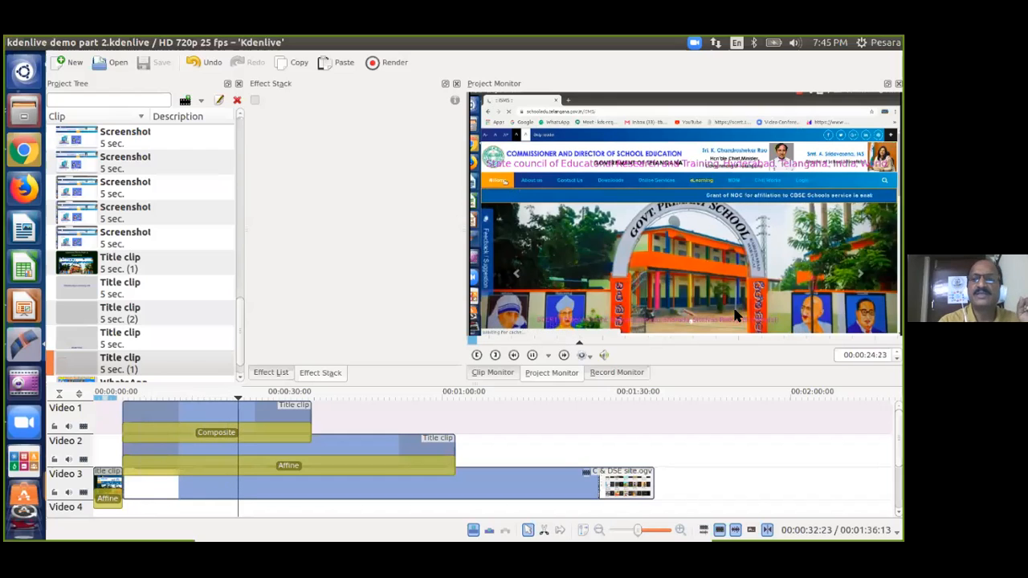
click(177, 508)
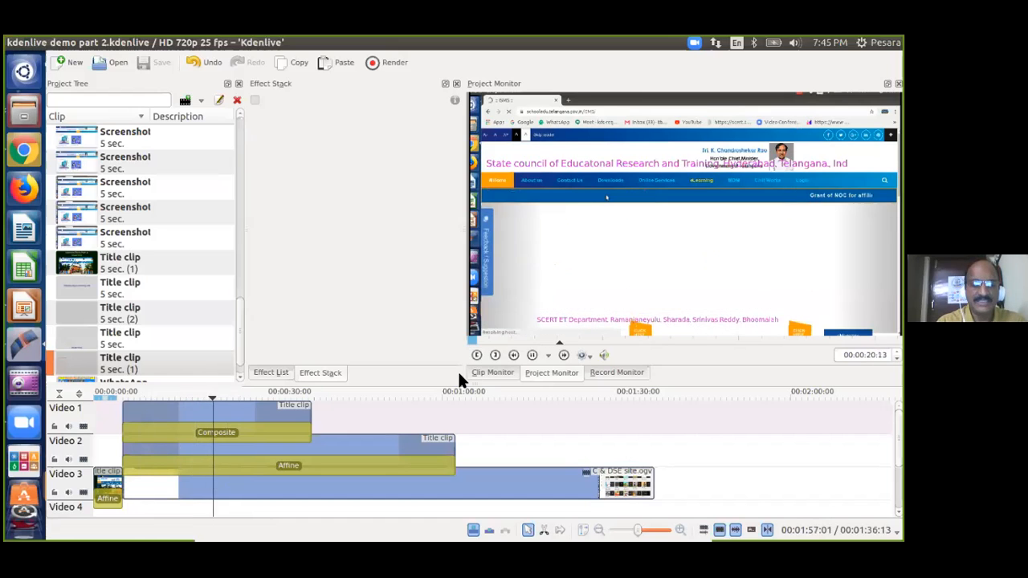
Drag the State council title text to the frame bottom in Clip Properties, then save the project.
right_click(73, 363)
click(137, 317)
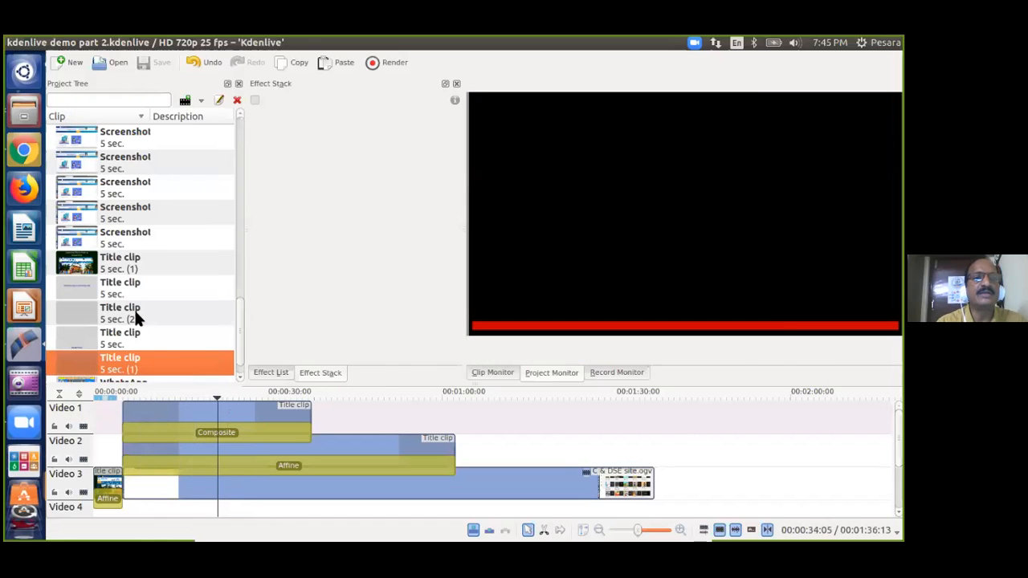
drag(529, 251, 520, 388)
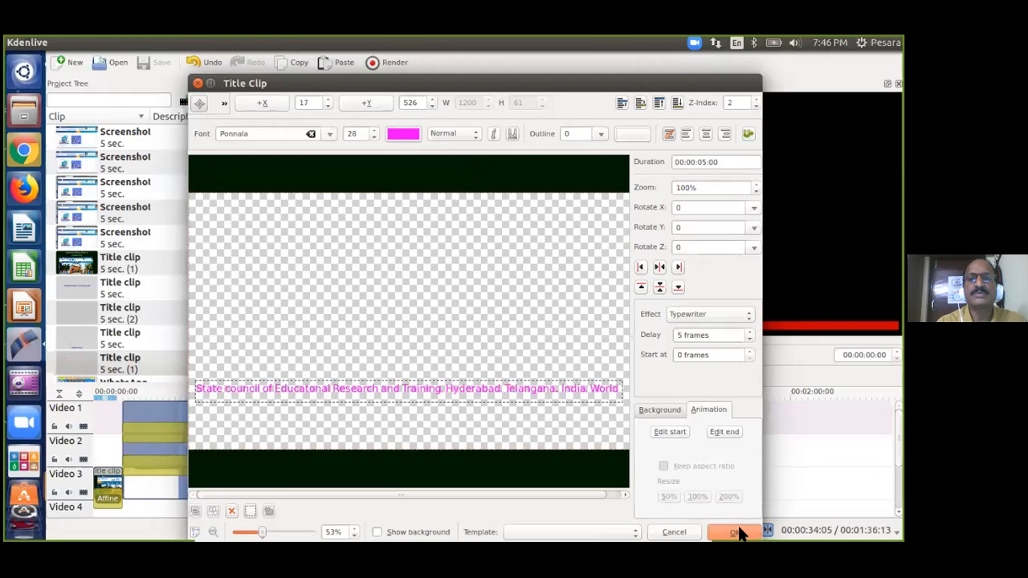
click(734, 532)
key(ctrl+s)
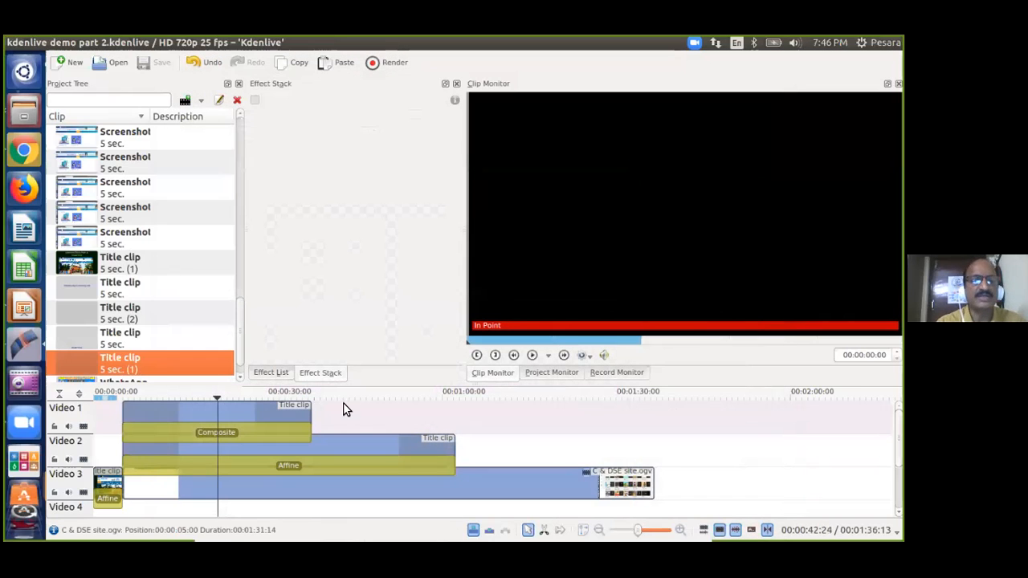
click(115, 442)
key(space)
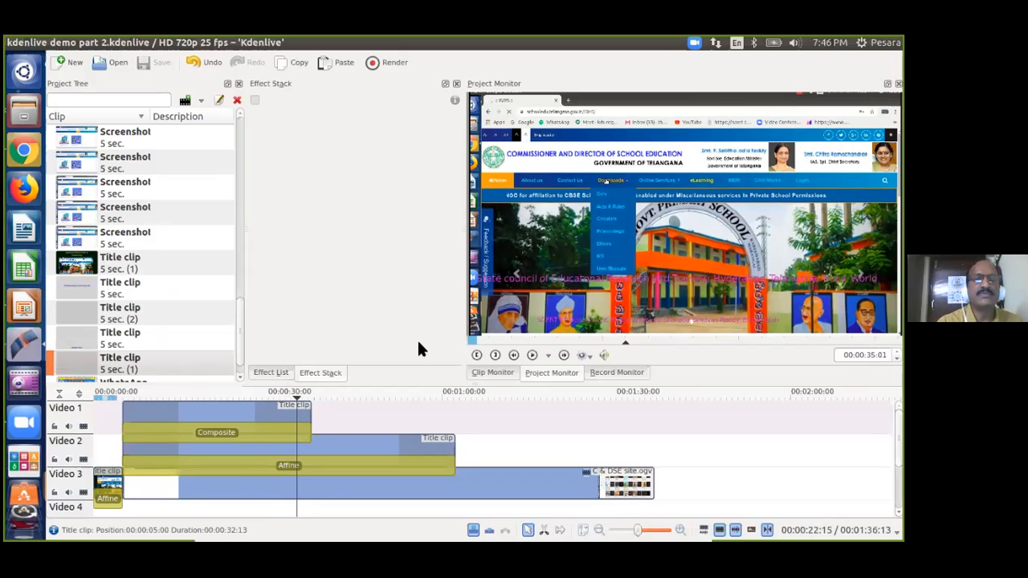
Split the C & DSE site video on Video 3 at the playhead and delete the right part.
click(454, 481)
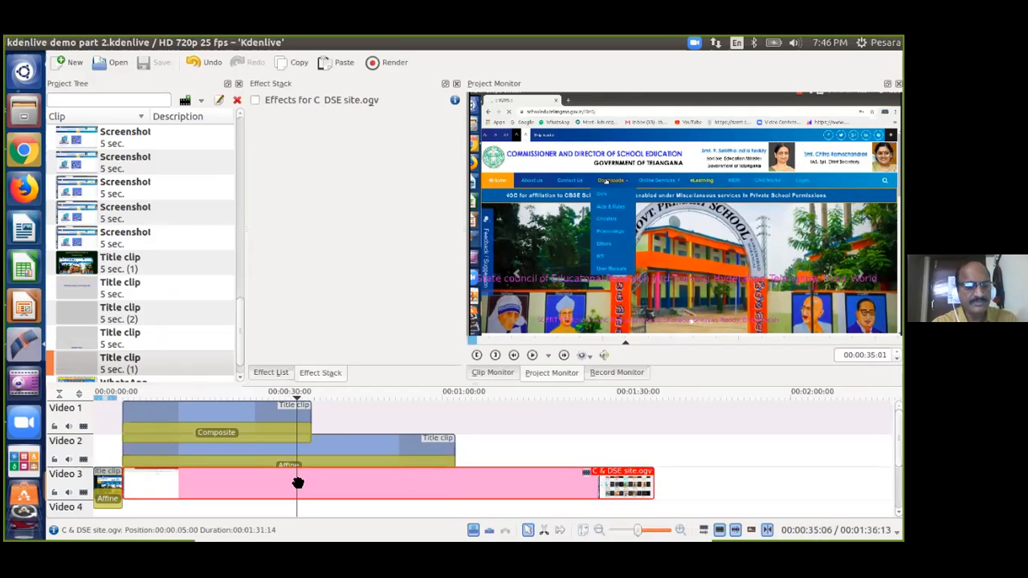
key(shift+r)
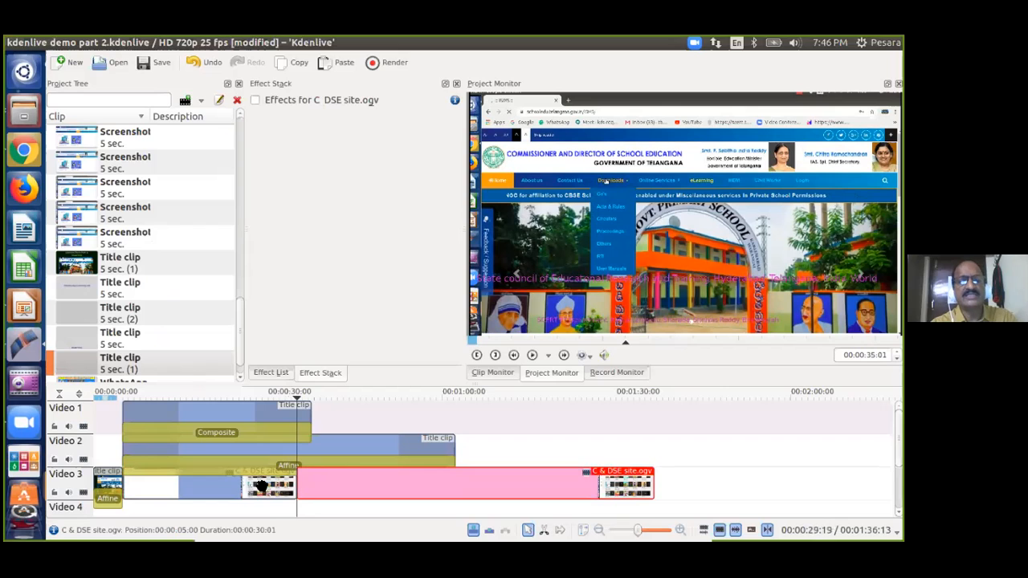
click(263, 486)
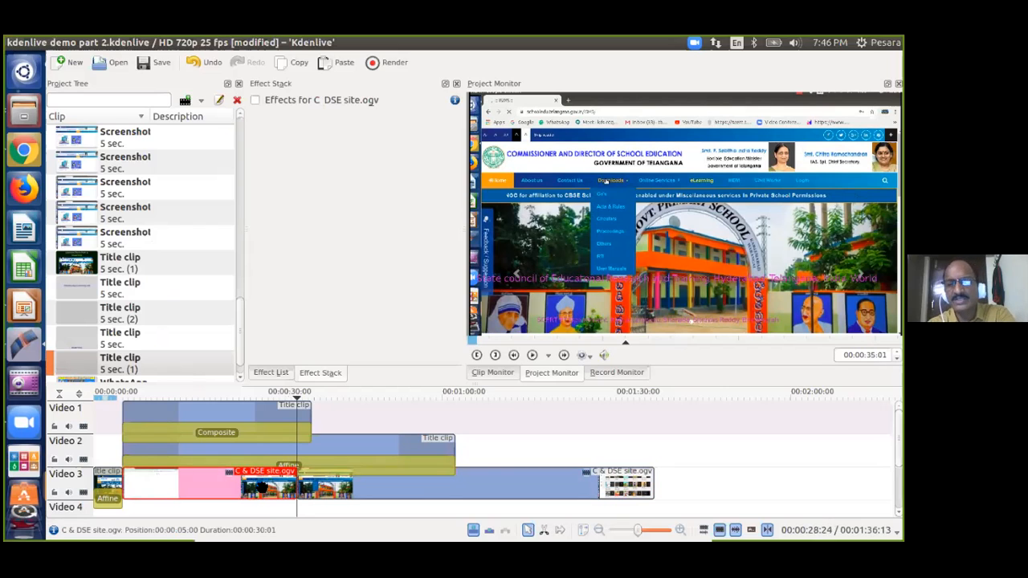
click(443, 482)
key(Delete)
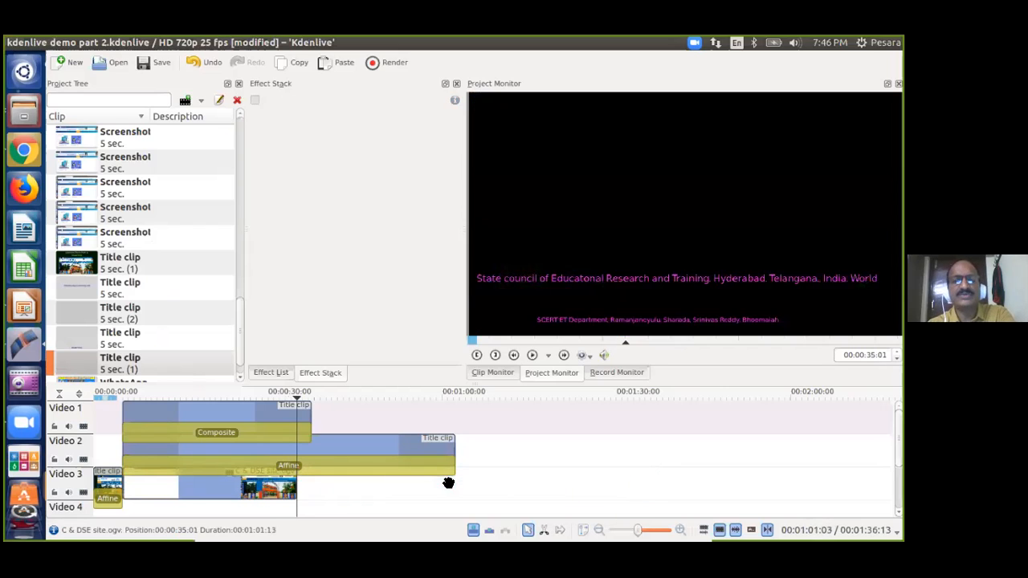
Trim the Video 2 and Video 1 title clips so both end at the cut.
drag(443, 450, 297, 450)
drag(305, 414, 296, 410)
click(326, 451)
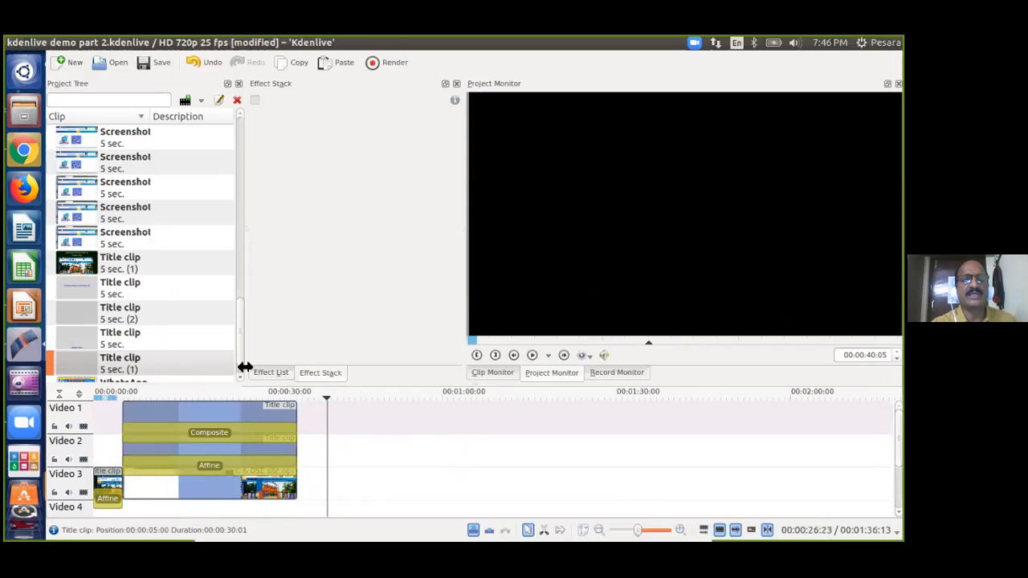
Place two Screenshot image clips after the website video on Video 3.
click(68, 143)
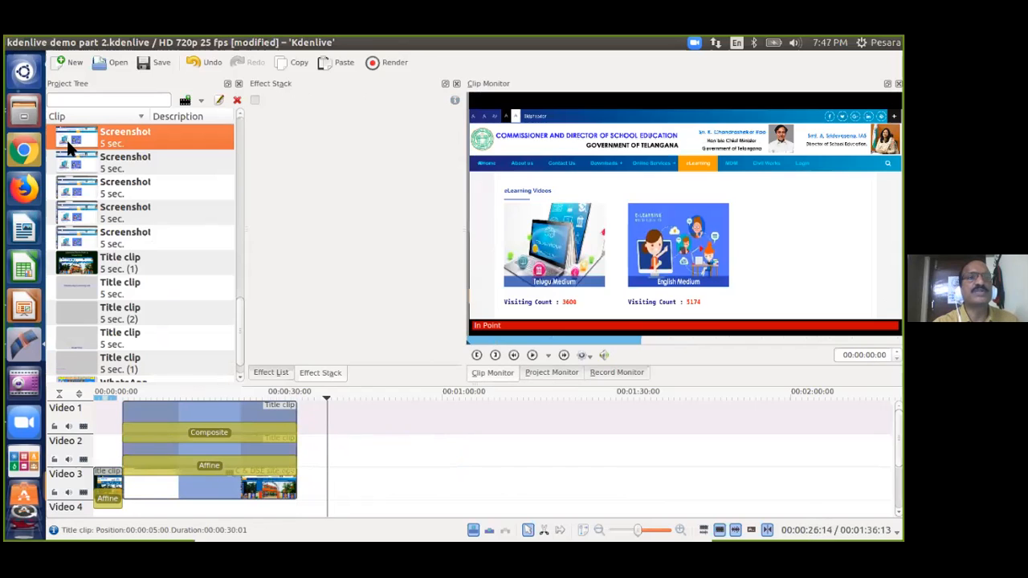
drag(69, 141, 299, 487)
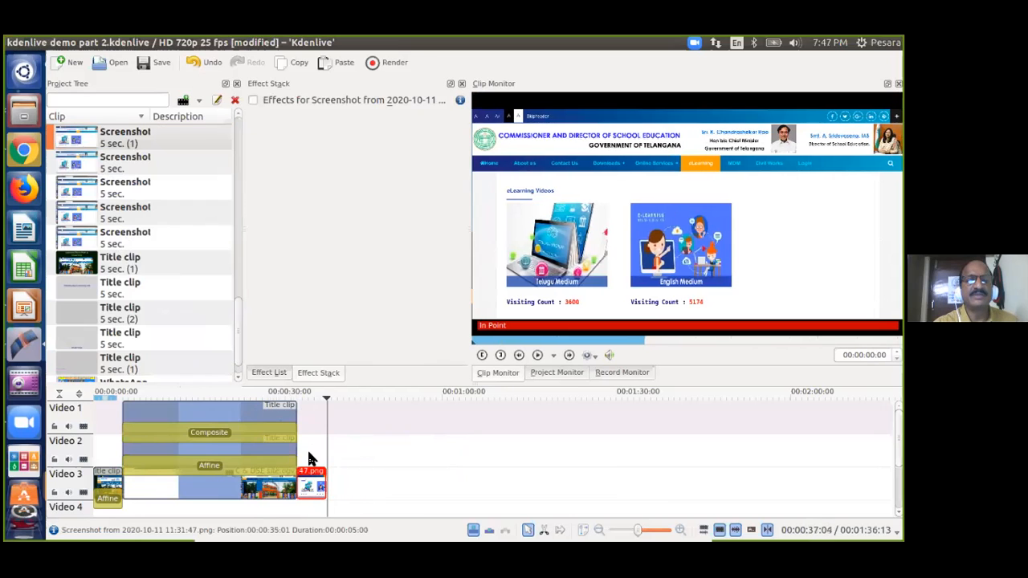
click(69, 187)
drag(82, 179, 326, 486)
Put Title clip 5 sec. (1) on Video 2 near 00:00:48 and delete its Affine transition.
click(80, 320)
scroll(80, 316, down, 1)
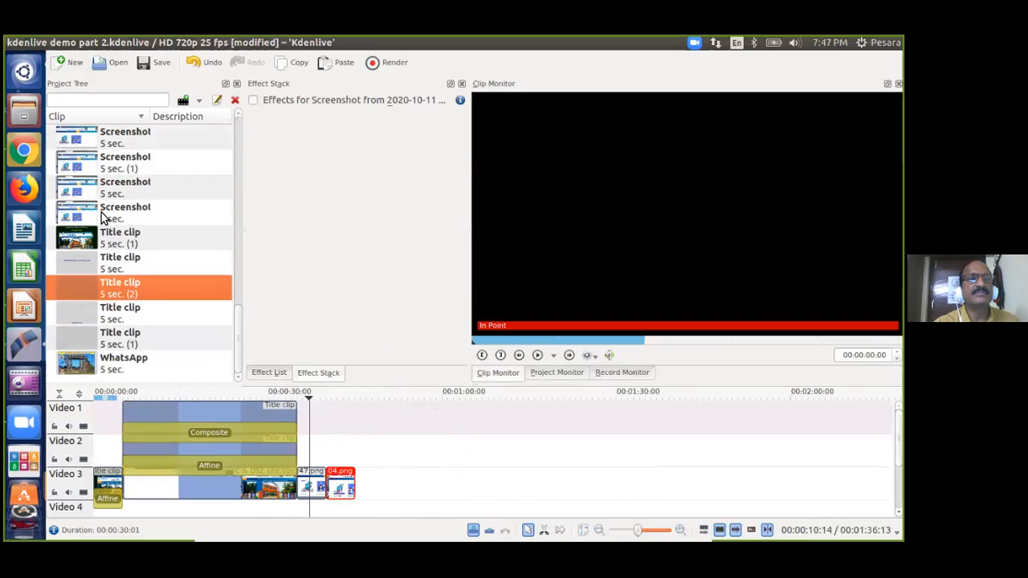
click(77, 235)
drag(76, 235, 377, 439)
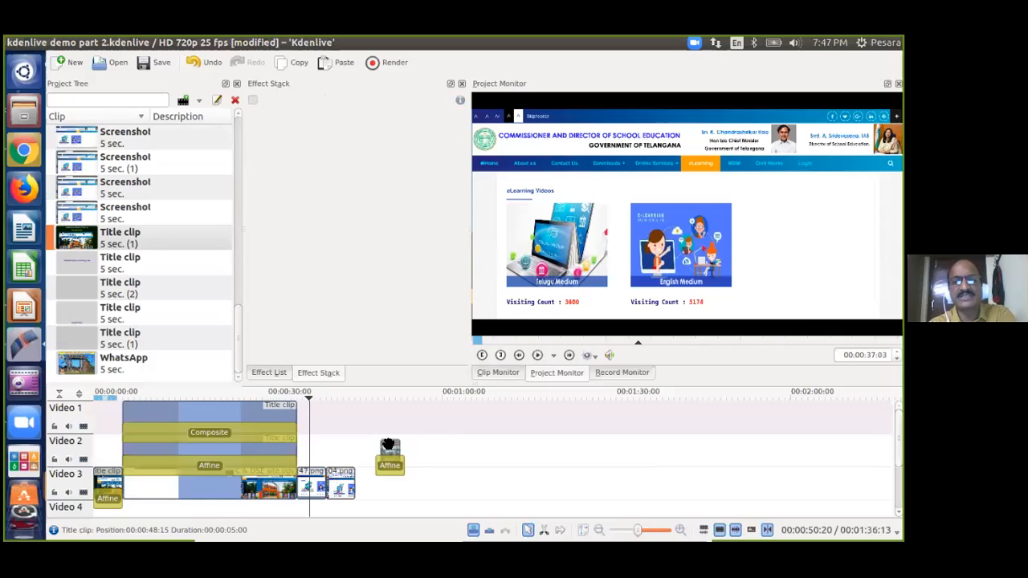
click(389, 465)
key(Delete)
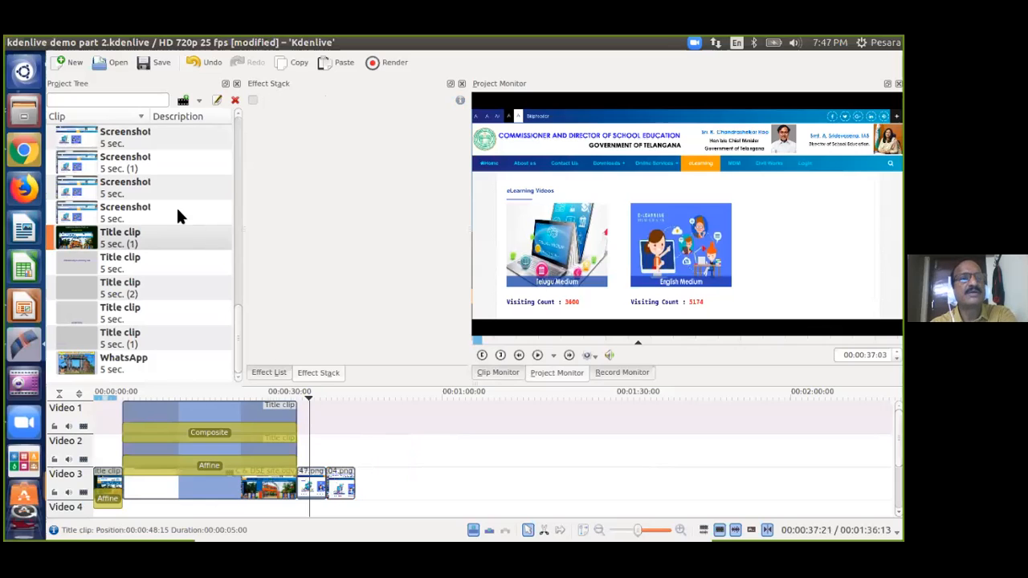
Add 3.png on Video 3 after 04.png and set the playhead to 00:00:47:15.
click(70, 167)
scroll(69, 162, up, 3)
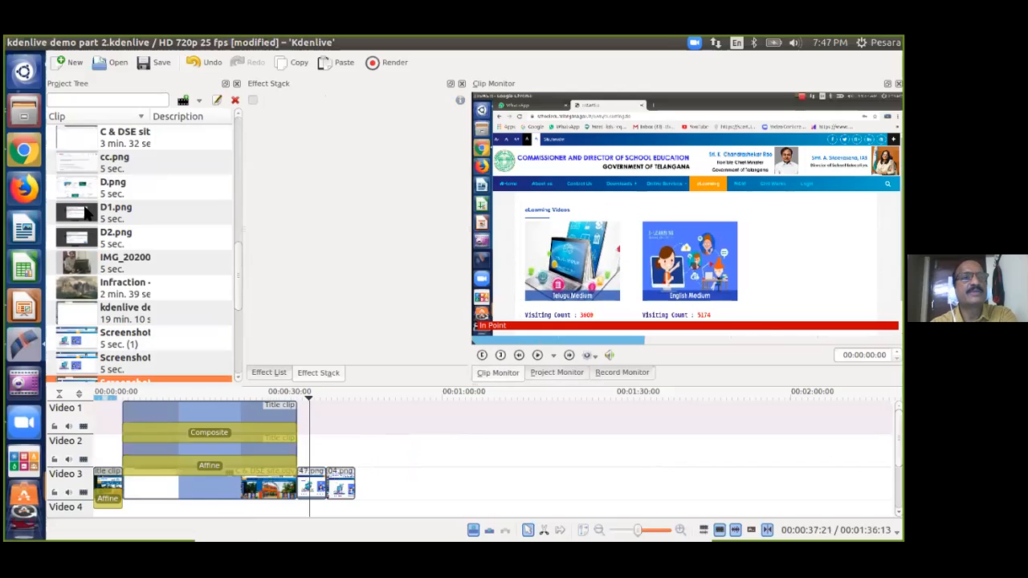
scroll(86, 211, up, 3)
click(80, 264)
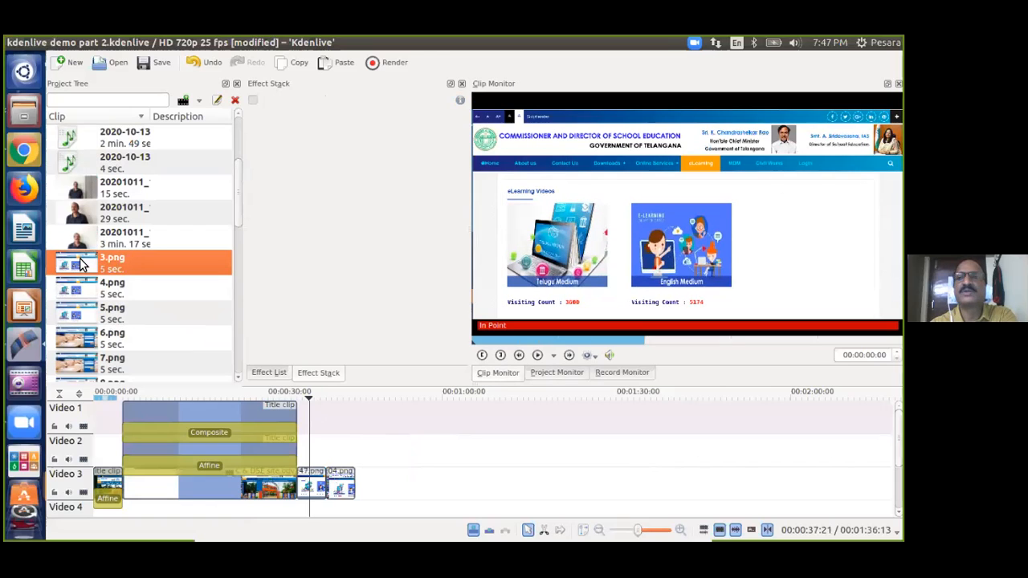
drag(80, 264, 357, 460)
click(358, 460)
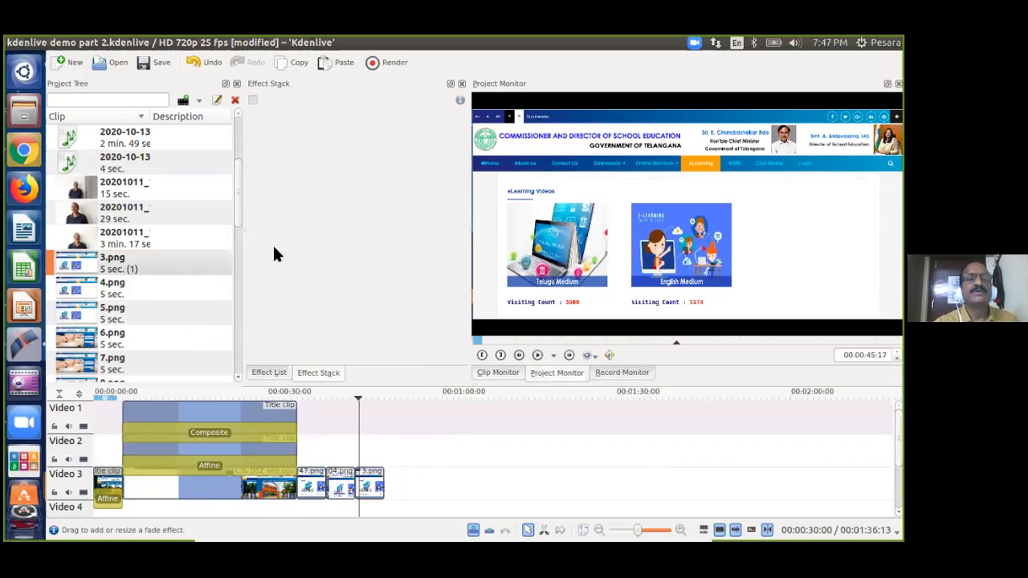
click(368, 440)
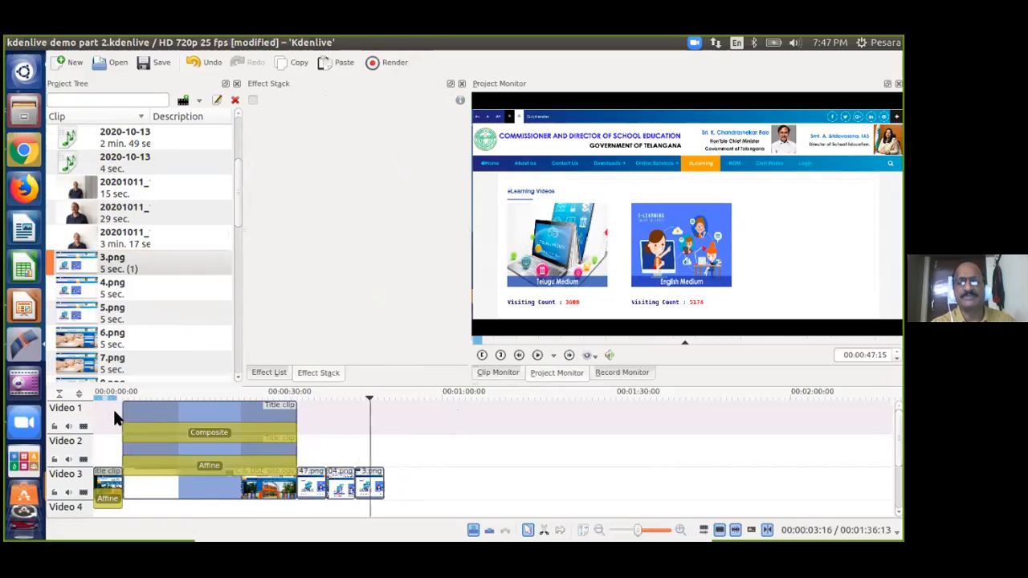
Open Kdenlive's Rendering dialog with the toolbar Render button.
click(396, 67)
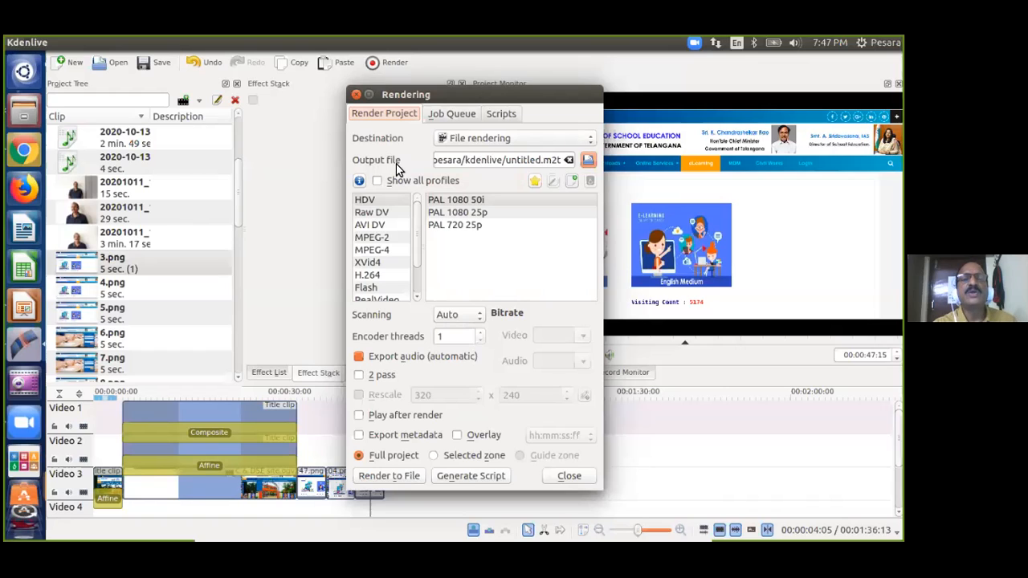
Browse to the Desktop folder for the render output and name the file demo.
click(588, 161)
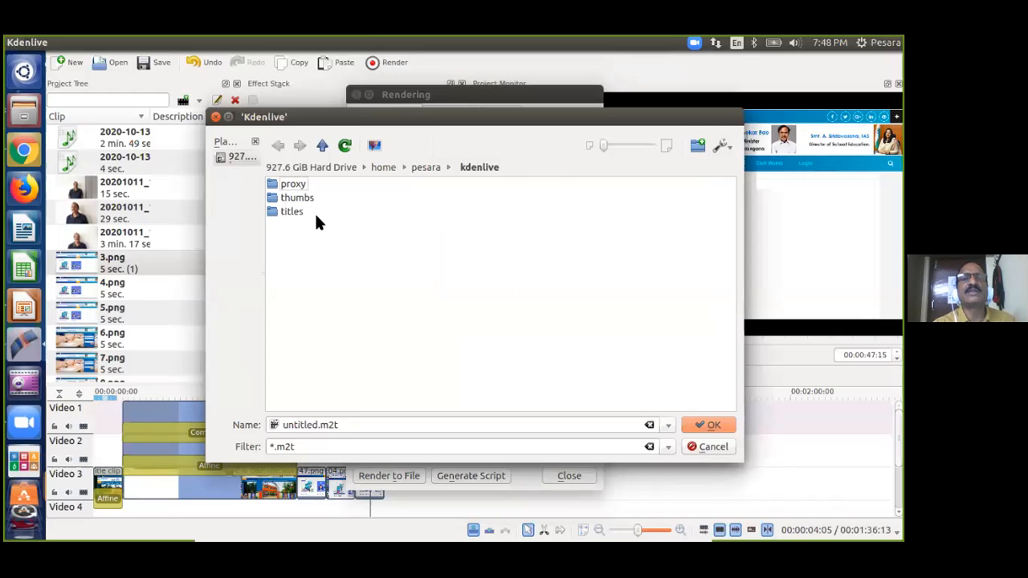
click(426, 162)
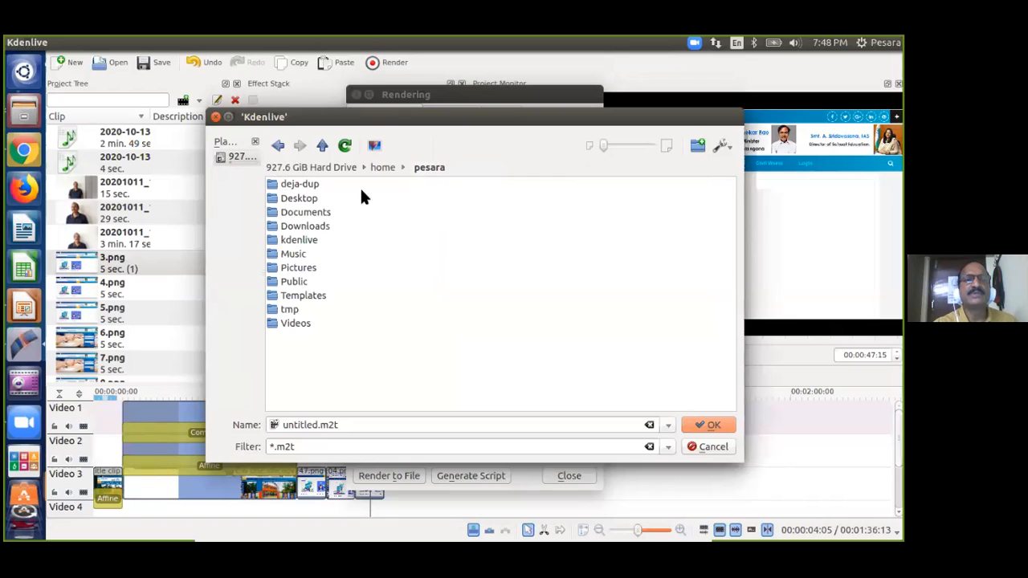
click(295, 198)
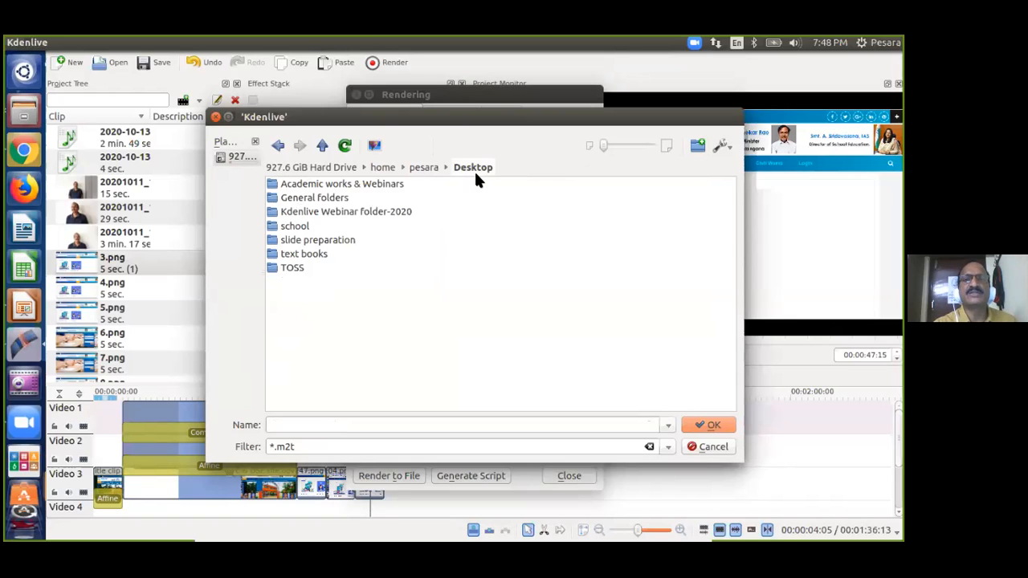
click(282, 425)
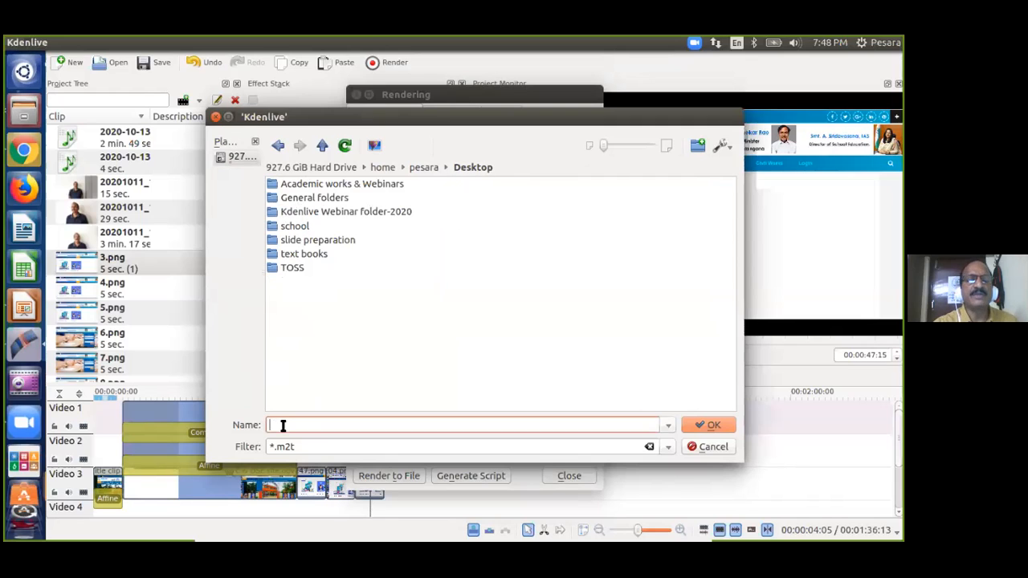
text(demo)
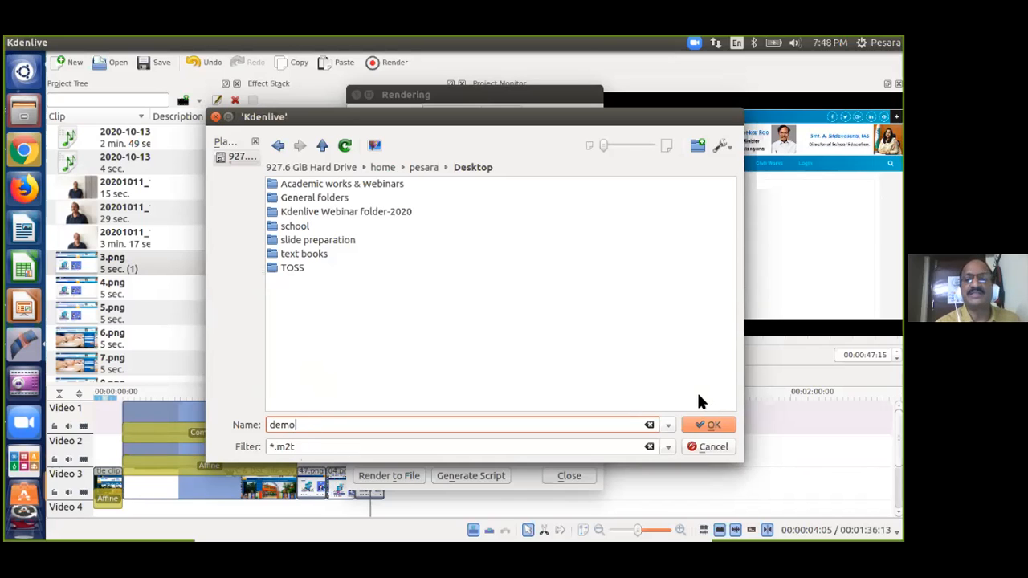
Confirm demo on the Desktop as the render output file.
click(713, 425)
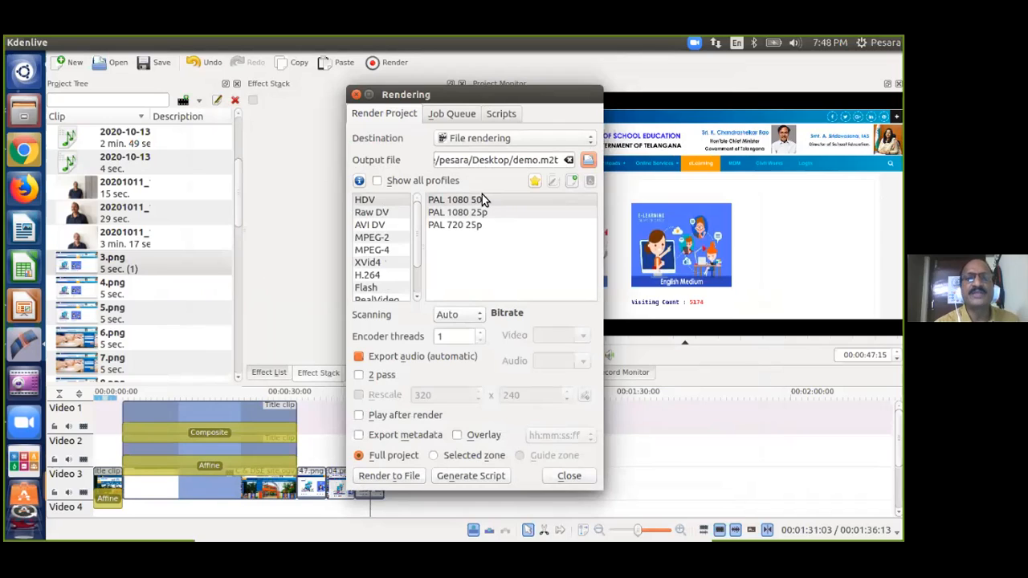
mouse_move(416, 224)
mouse_down()
mouse_move(415, 259)
mouse_move(415, 233)
mouse_up()
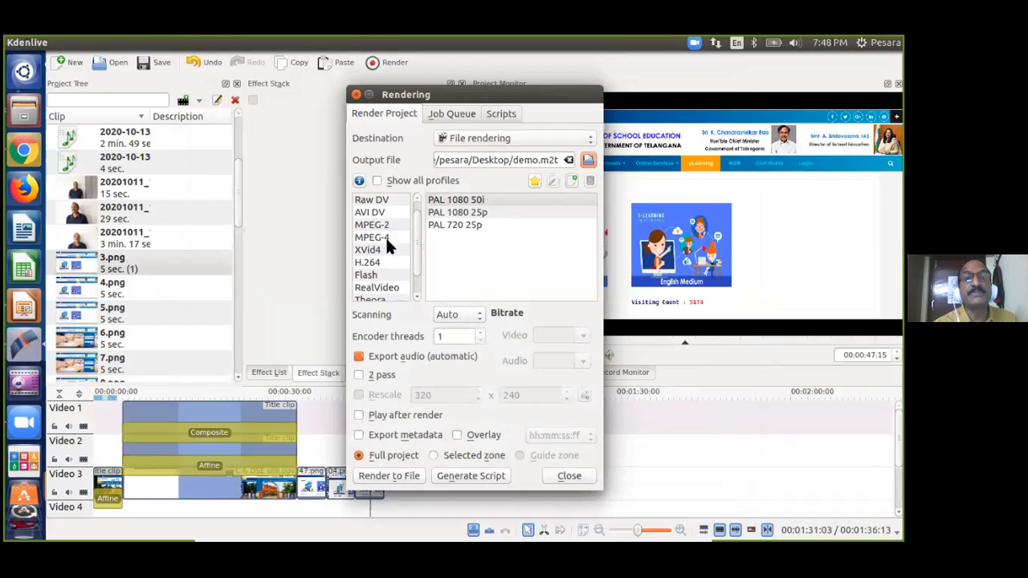
scroll(414, 261, down, 1)
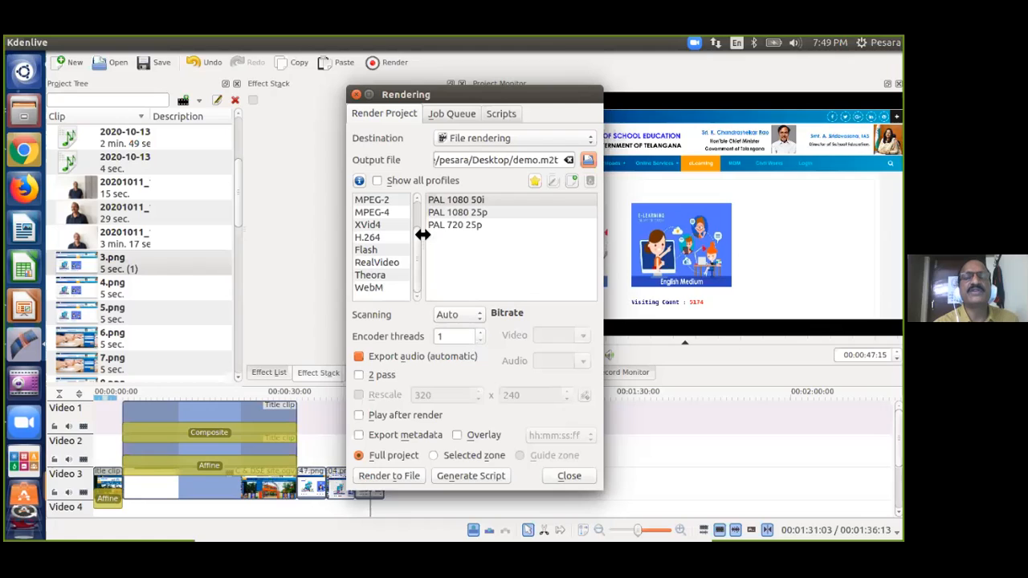
scroll(422, 256, up, 1)
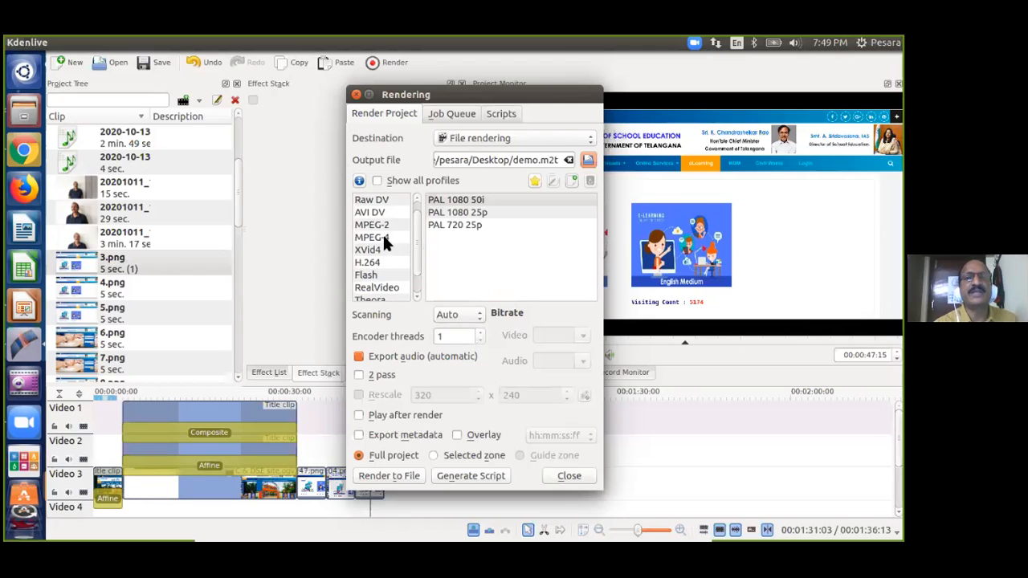
Choose MPEG-4 format with the MPEG-4/MP3 profile and start rendering demo.mp4.
click(383, 238)
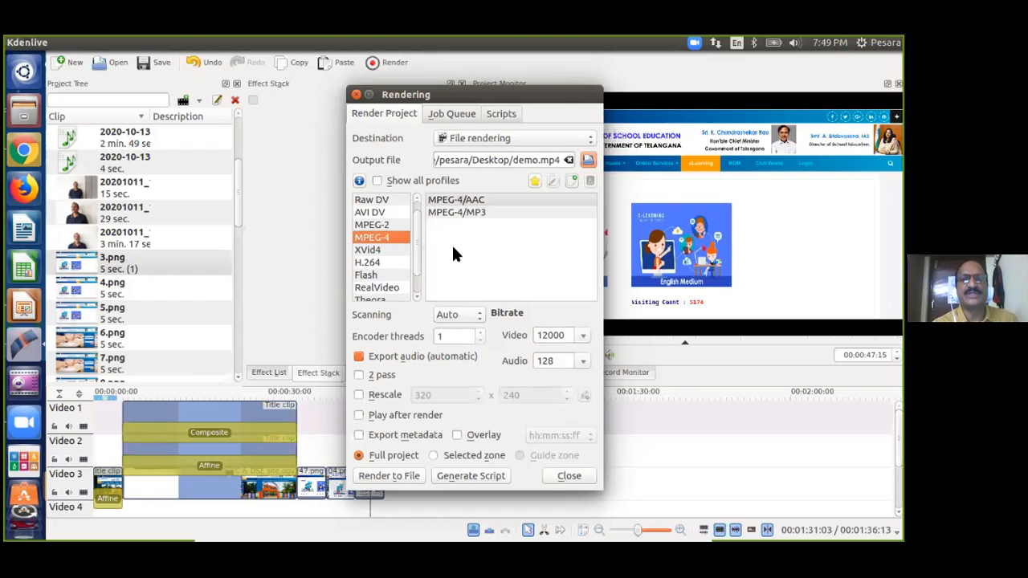
click(454, 204)
click(461, 214)
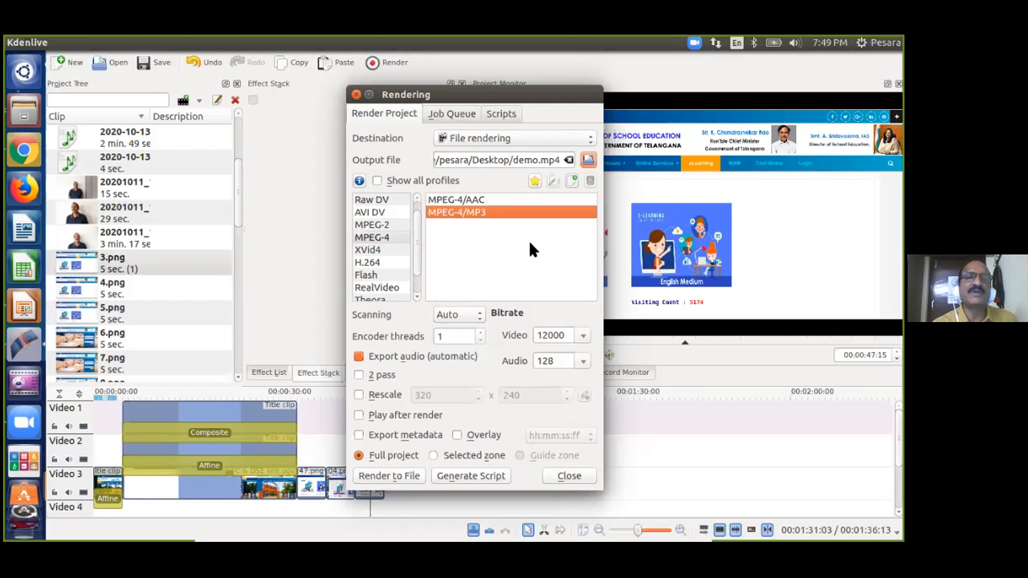
click(460, 201)
click(462, 213)
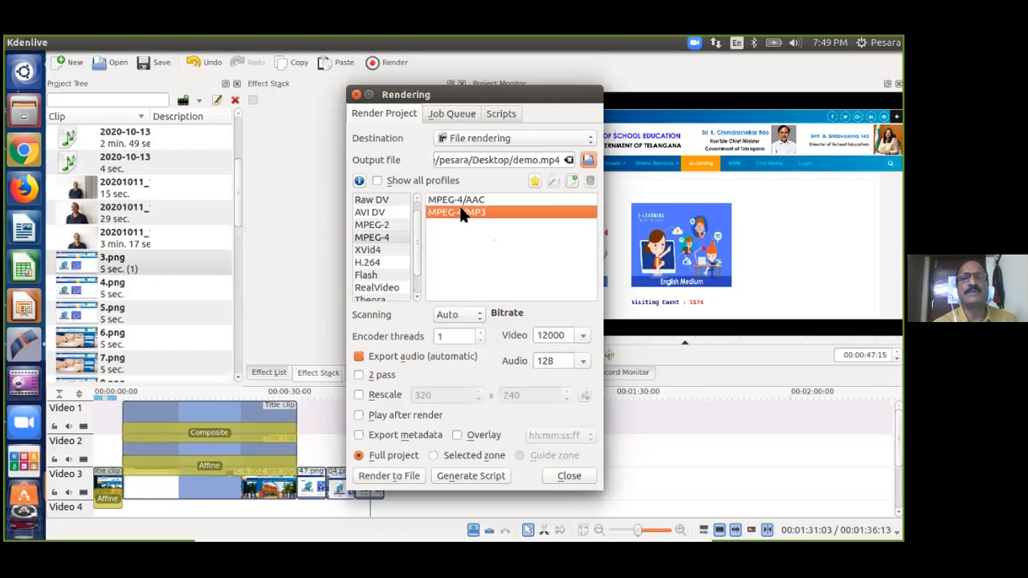
click(384, 238)
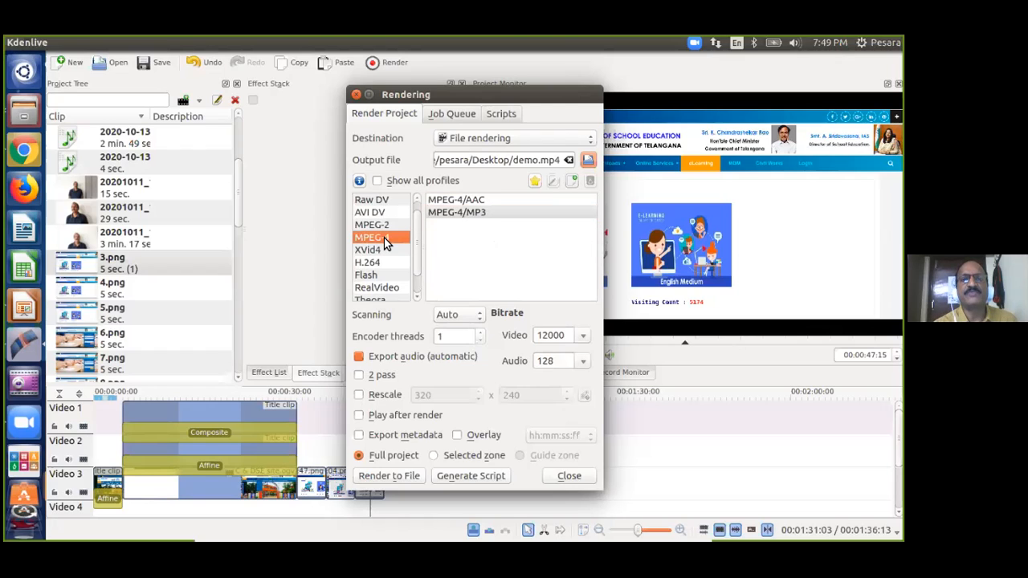
click(489, 212)
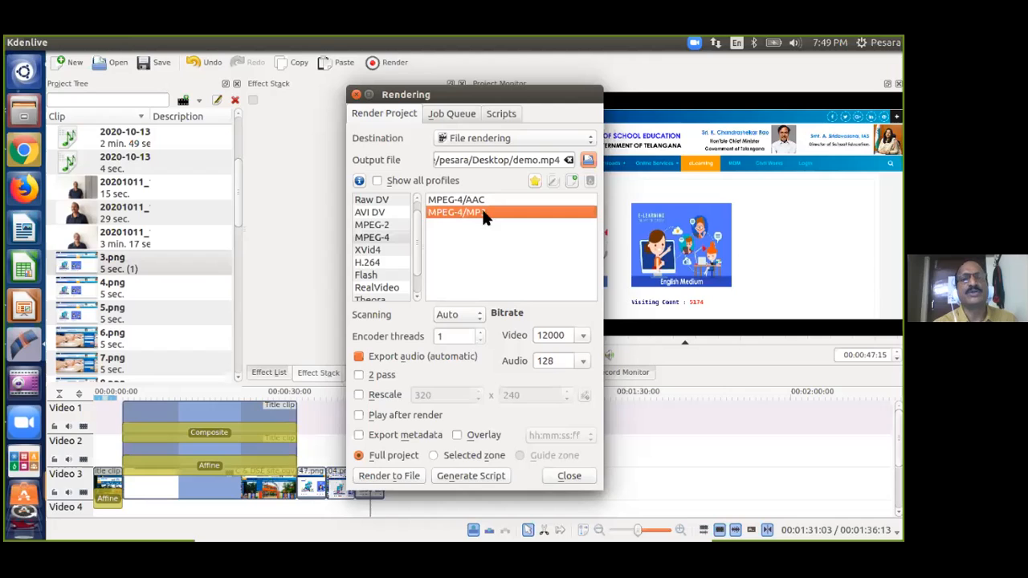
click(396, 473)
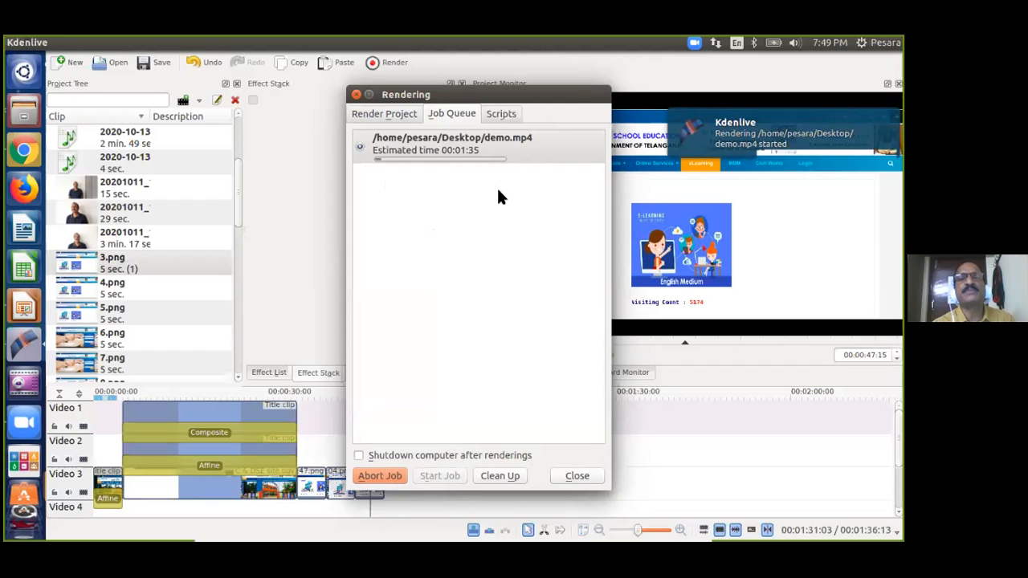
click(454, 240)
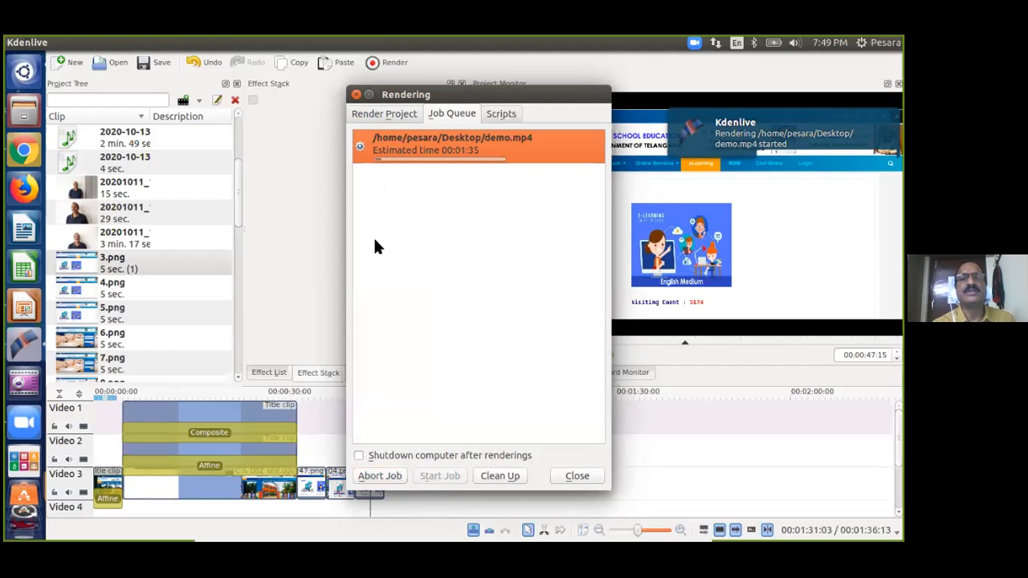
click(292, 216)
click(491, 246)
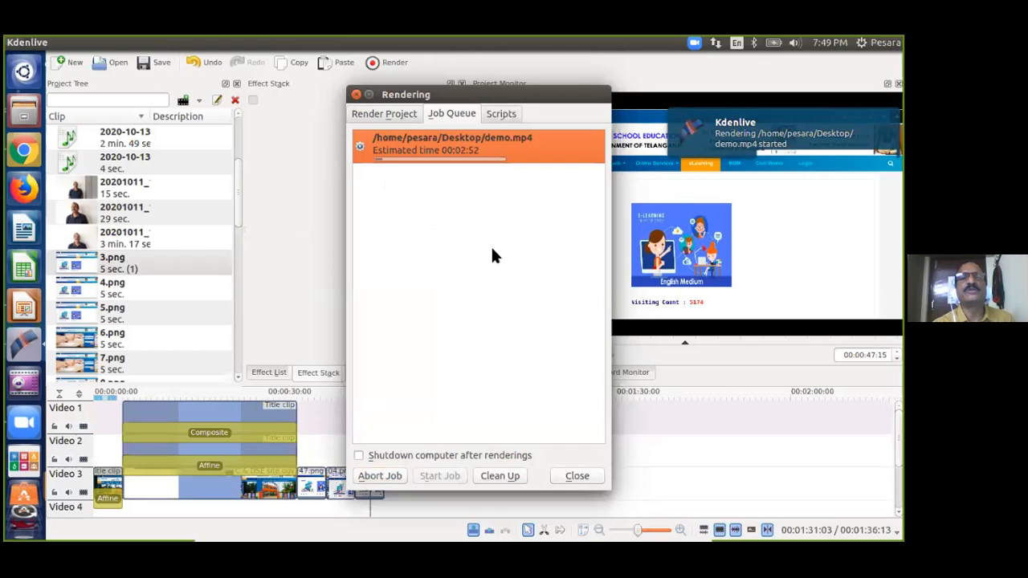
click(299, 226)
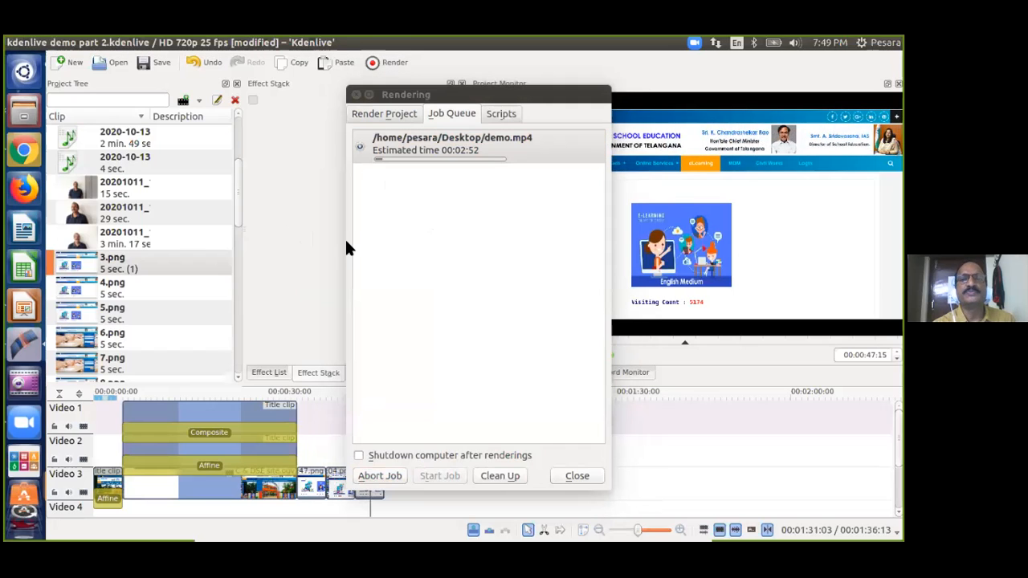
click(493, 284)
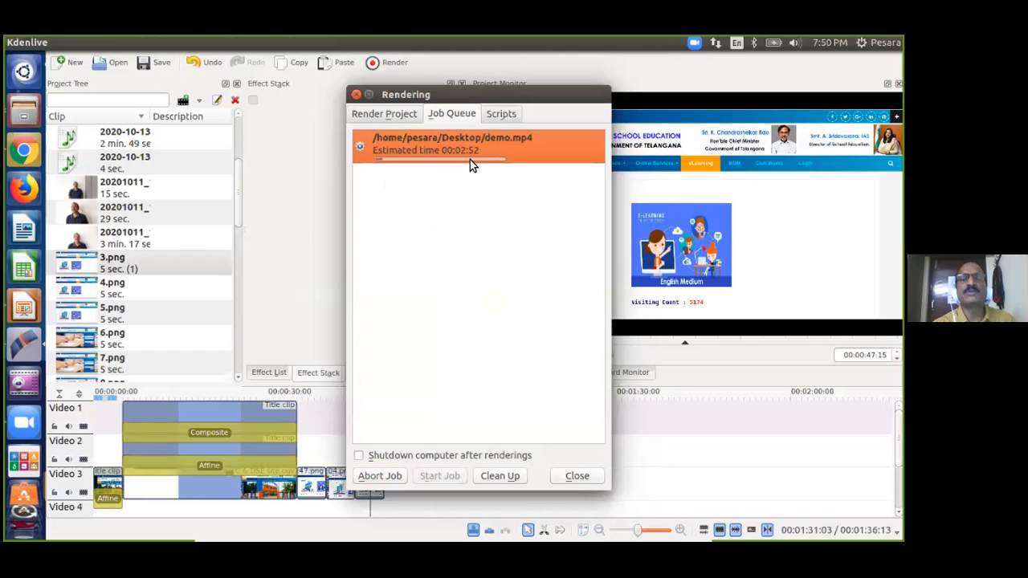
click(293, 222)
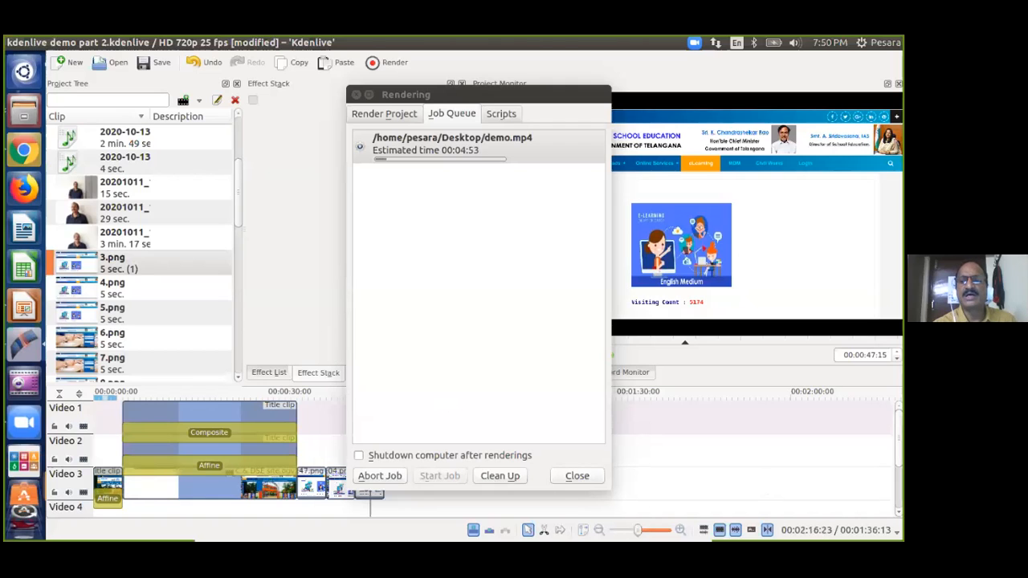
scroll(217, 458, down, 3)
scroll(216, 458, up, 4)
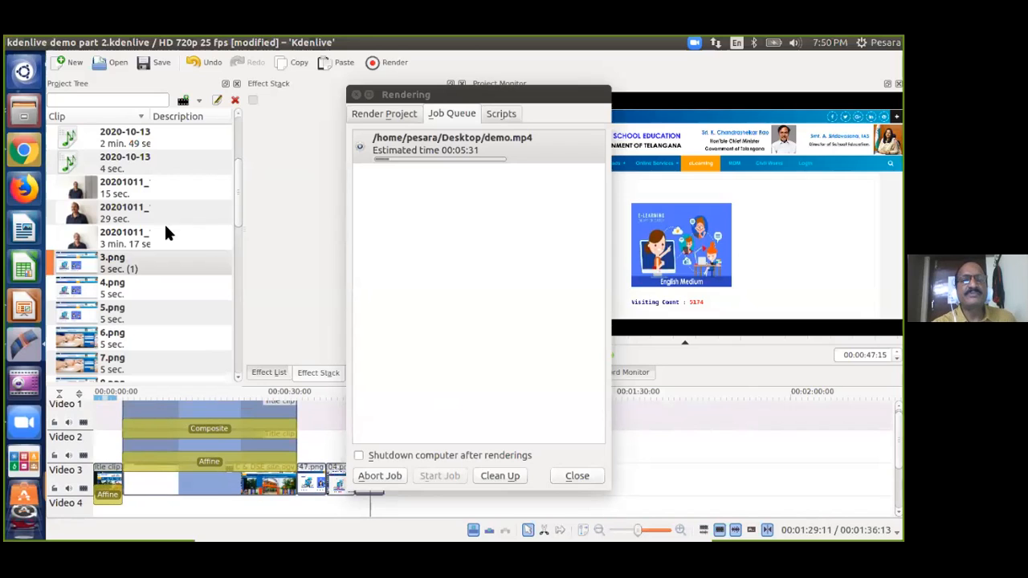
click(453, 232)
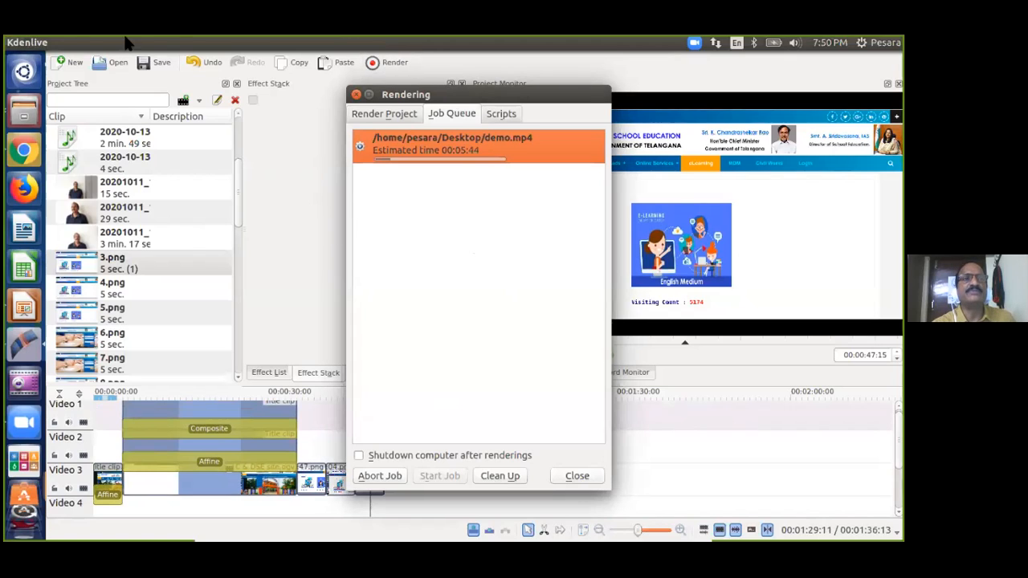
click(298, 188)
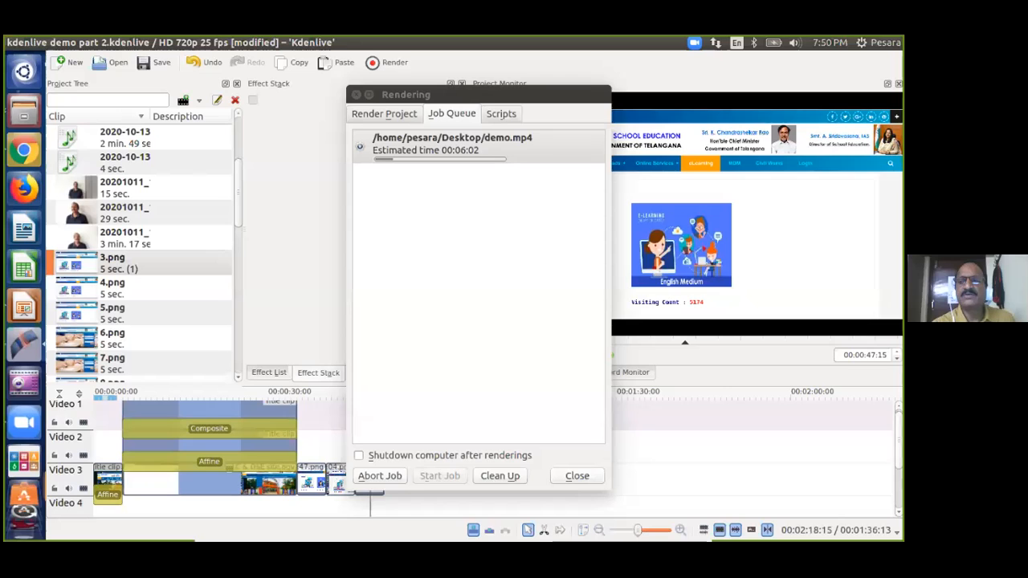
Show the 15 sec. 20201011 webcam clip in the Clip Monitor while the render runs.
mouse_move(898, 440)
mouse_down()
mouse_move(898, 478)
mouse_move(898, 438)
mouse_move(897, 448)
mouse_up()
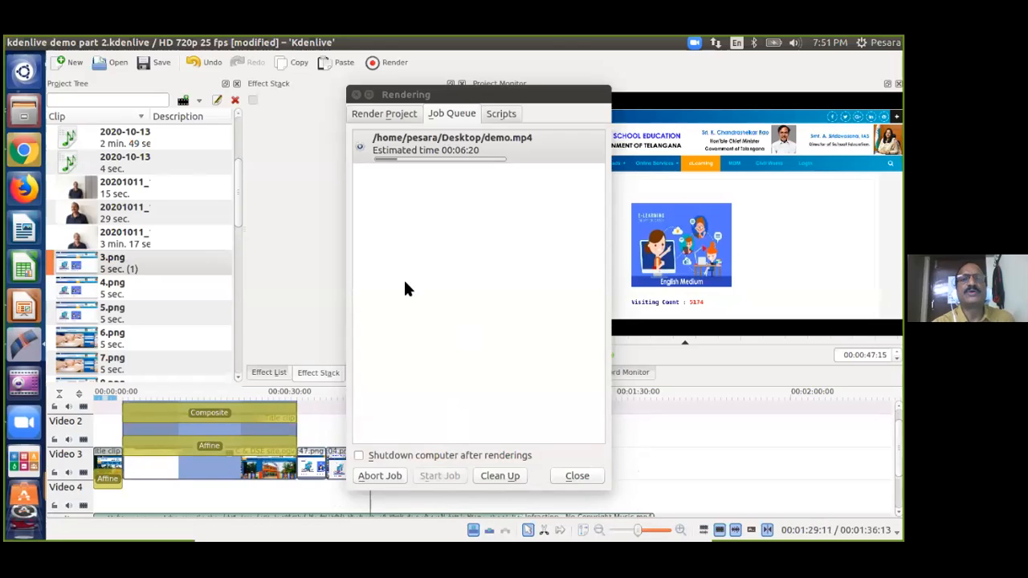
click(443, 243)
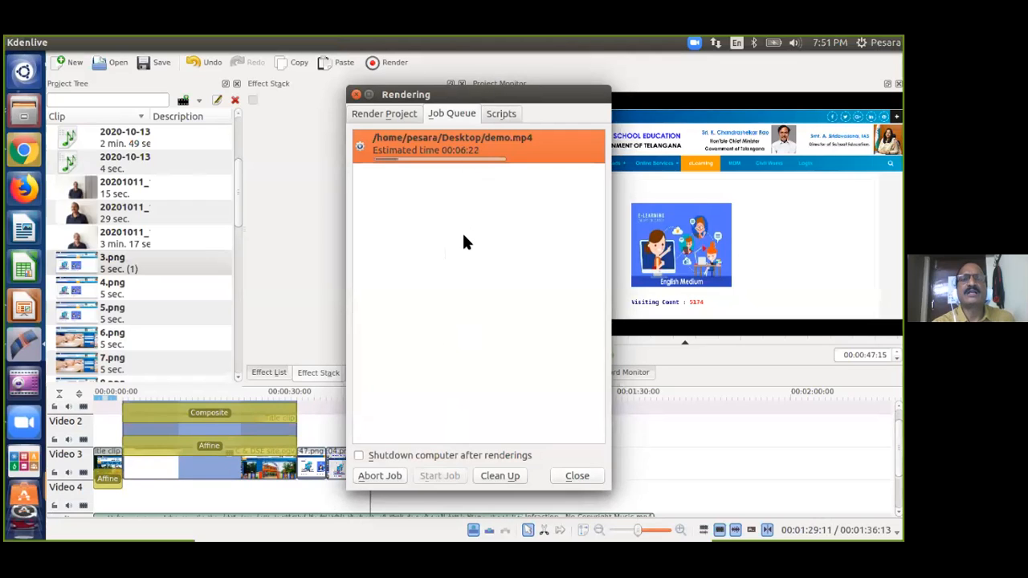
click(317, 195)
click(494, 236)
click(320, 203)
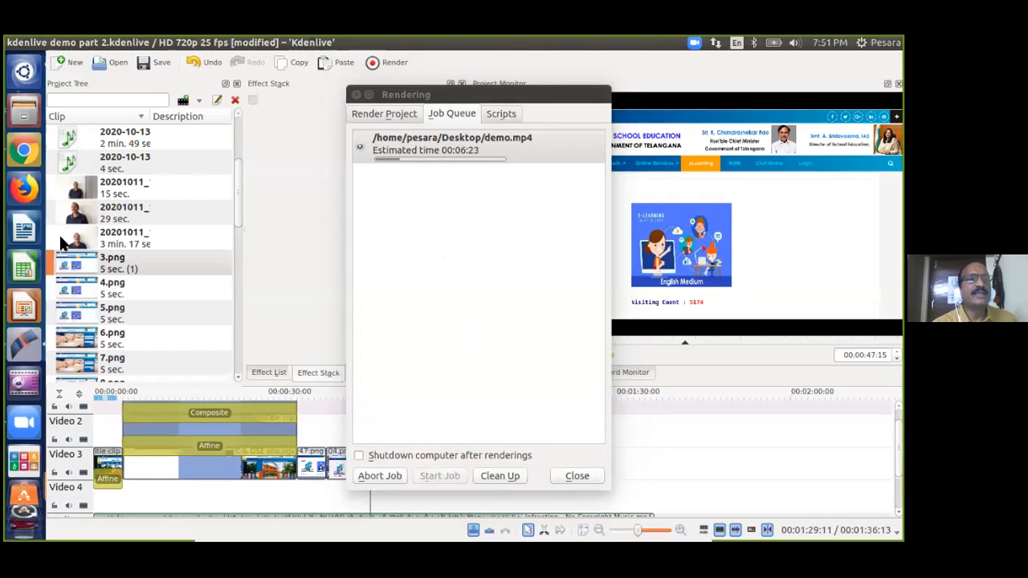
click(81, 186)
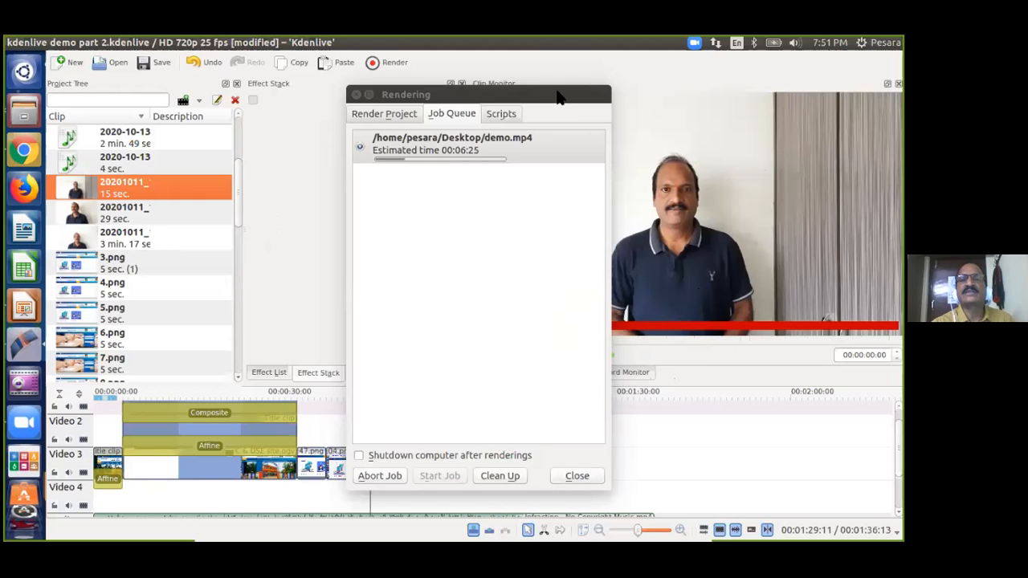
Preview the 29-second clip, then return to the Project Monitor and jump to about 00:00:41.
drag(560, 96, 356, 77)
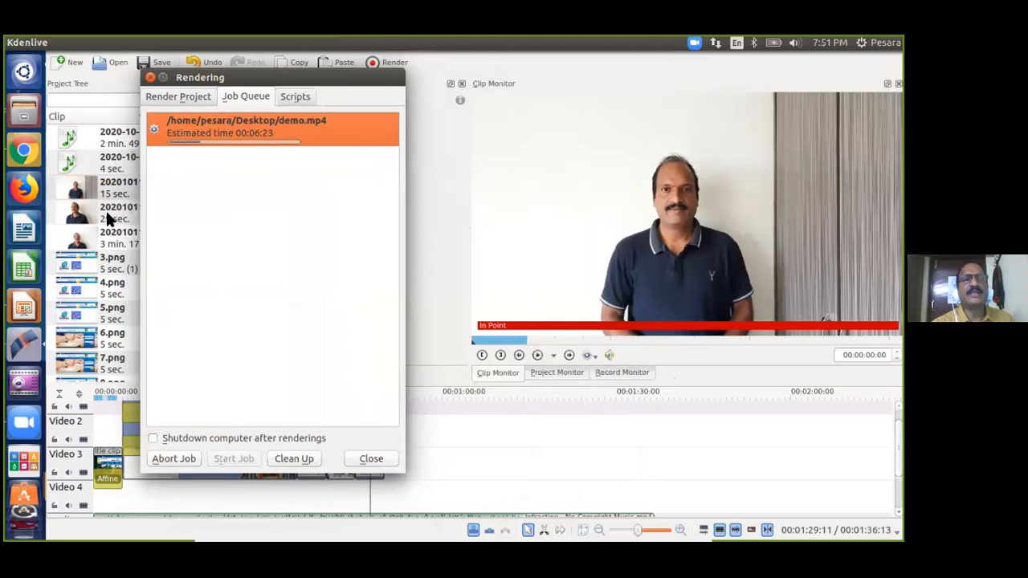
click(81, 213)
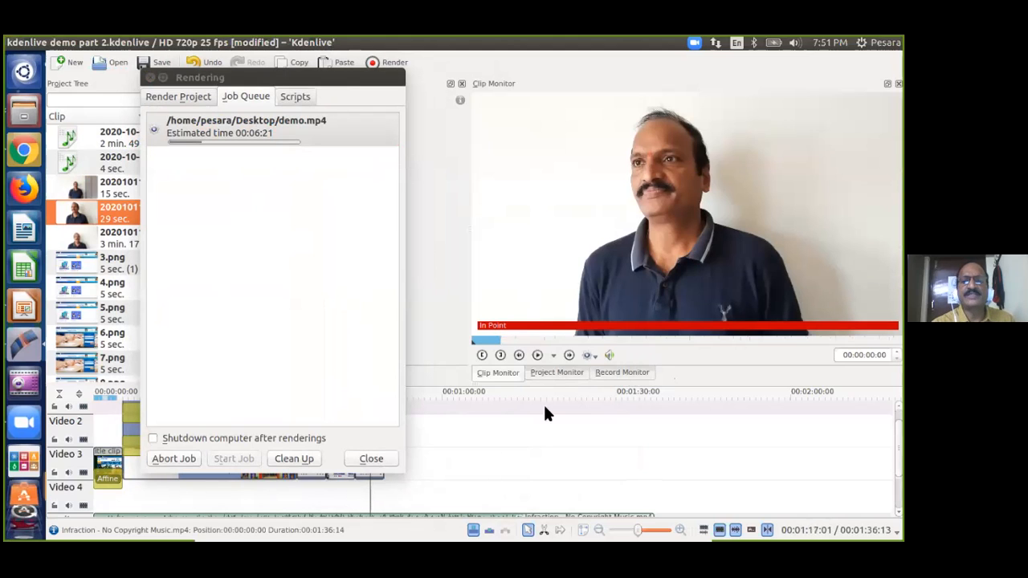
click(556, 372)
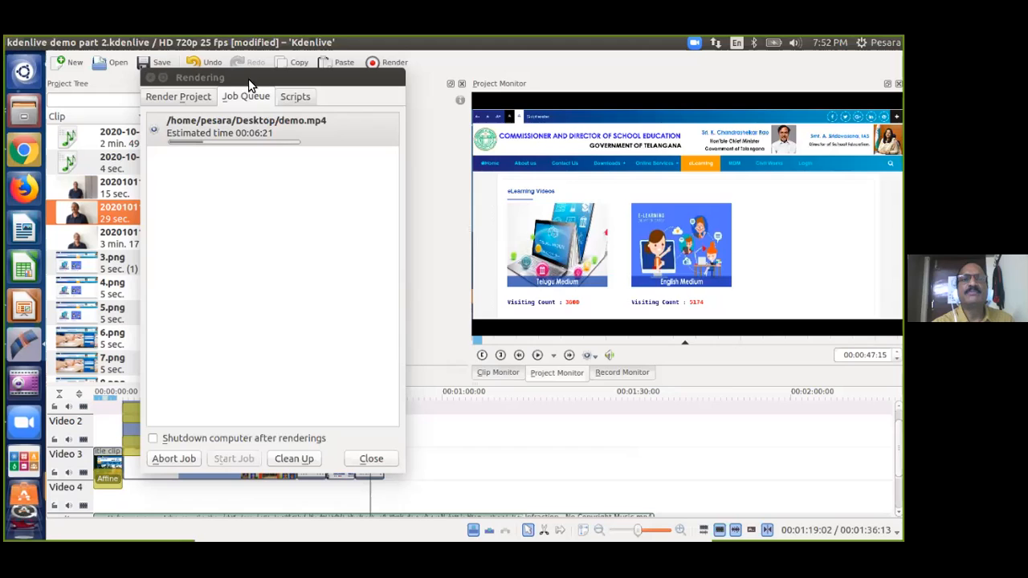
drag(237, 83, 645, 171)
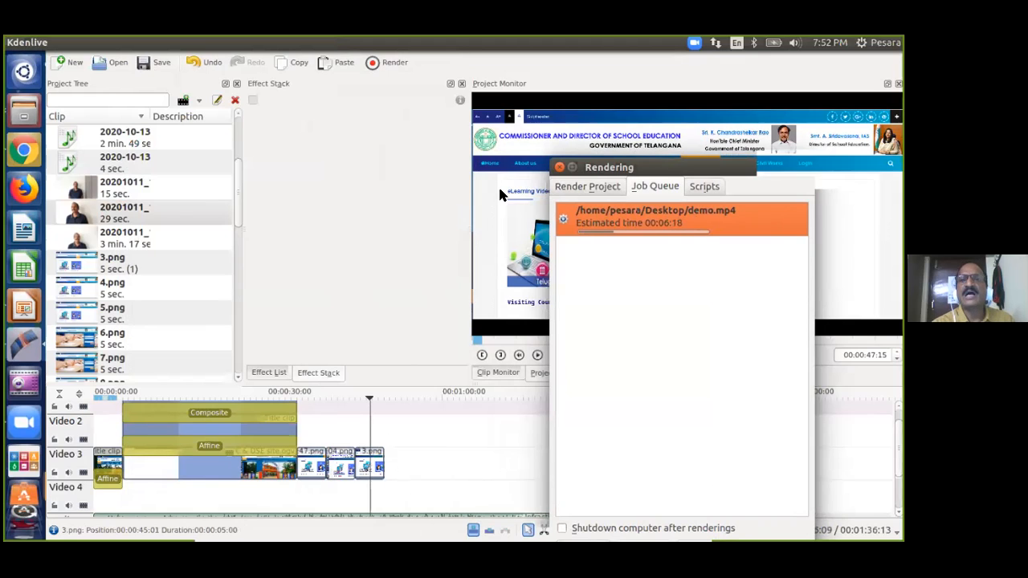
click(309, 429)
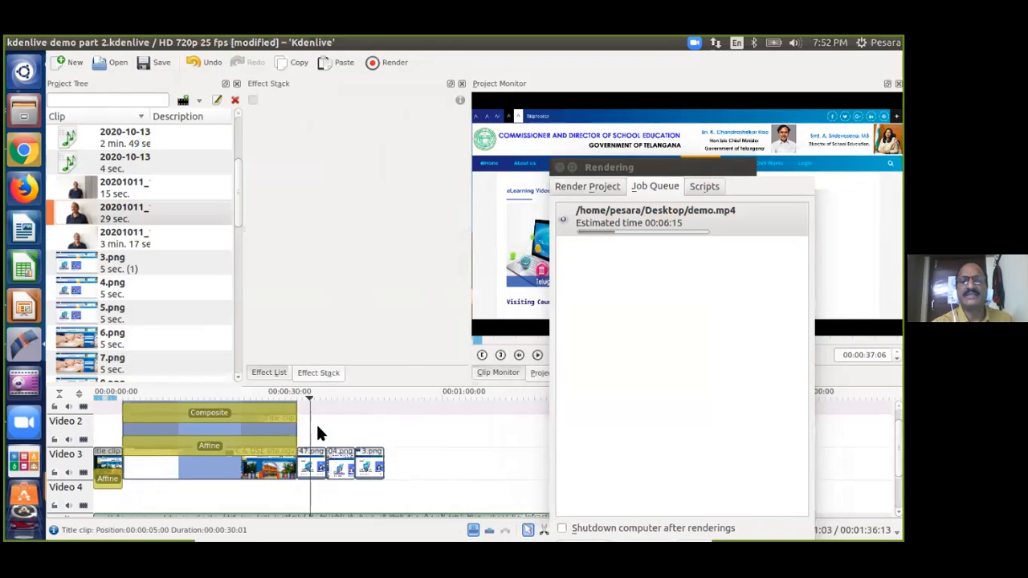
click(335, 433)
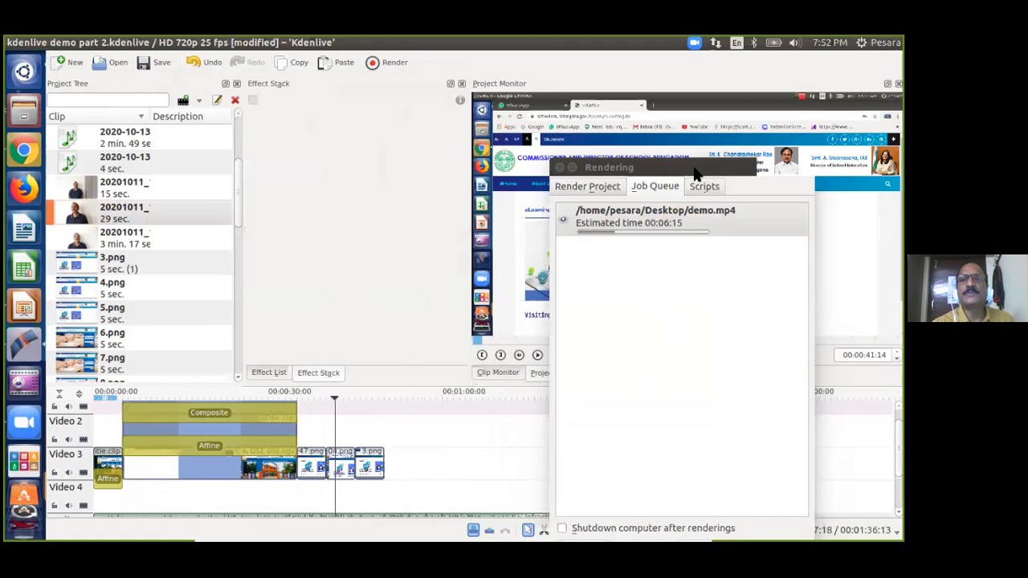
drag(695, 172, 447, 110)
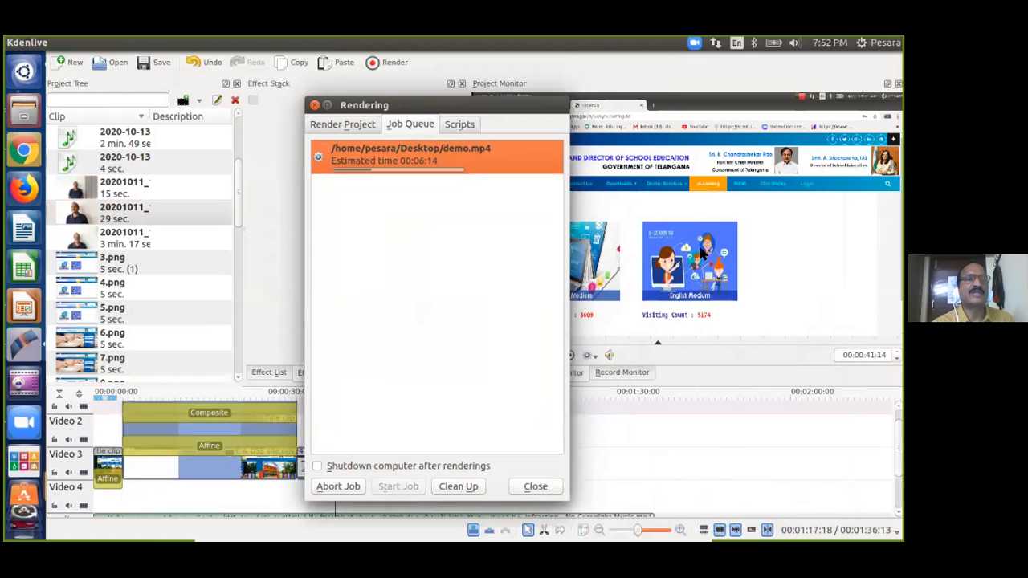
Show the 6.png image clip in the Clip Monitor while demo.mp4 keeps rendering.
click(83, 346)
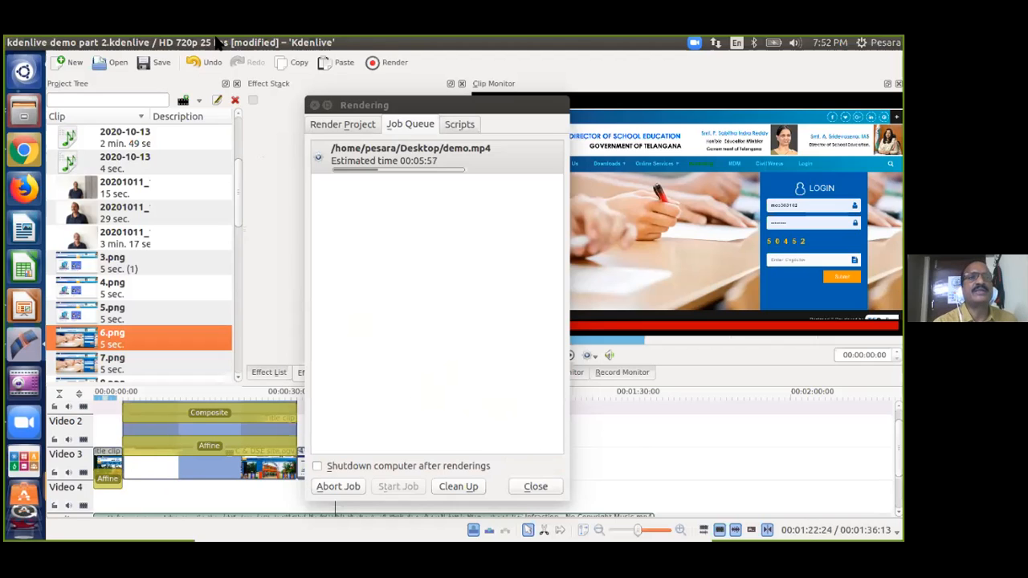
mouse_move(218, 43)
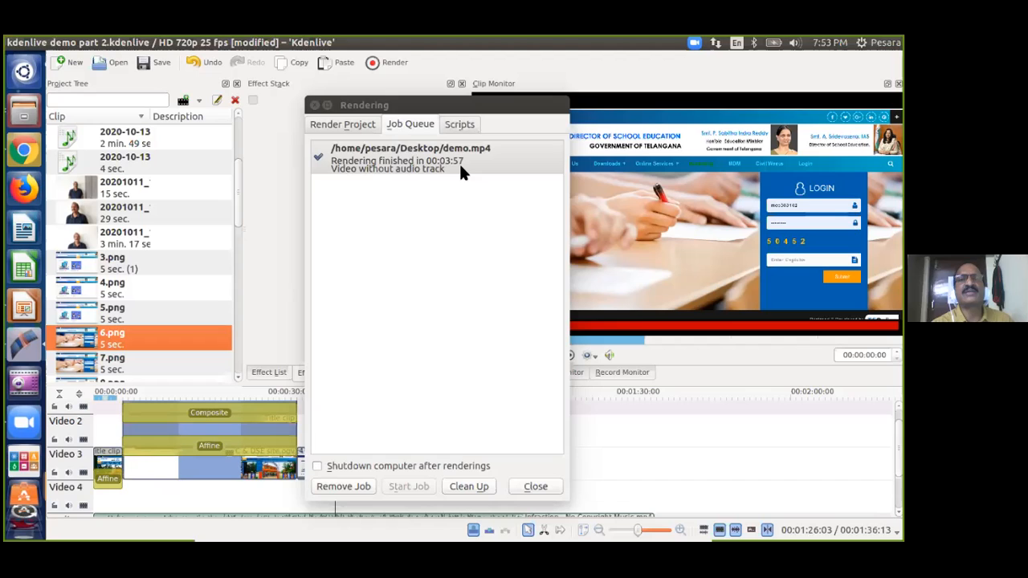
Close the finished Rendering window and quit Kdenlive, saving the kdenlive demo part 2 project.
click(535, 487)
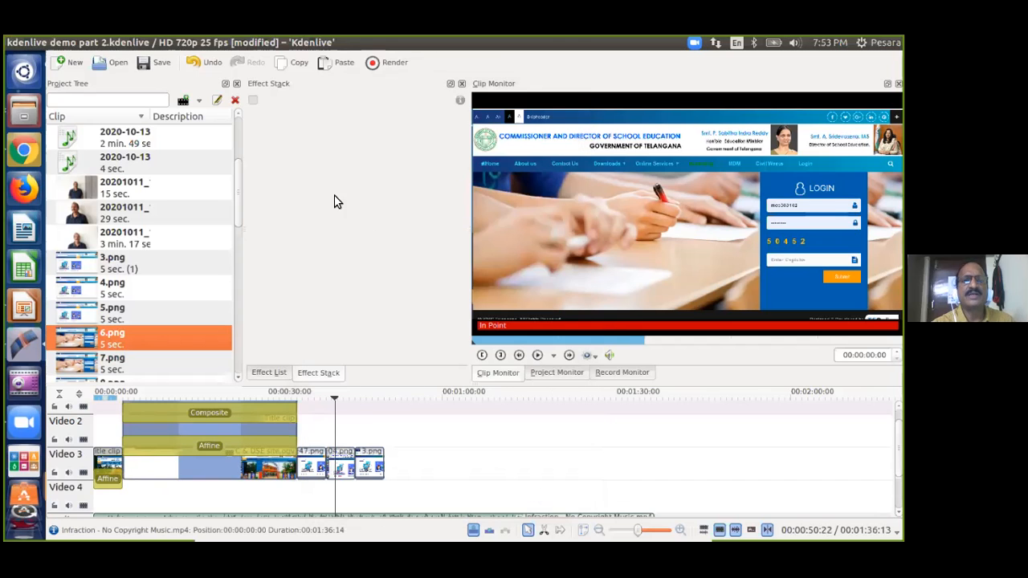
mouse_move(11, 41)
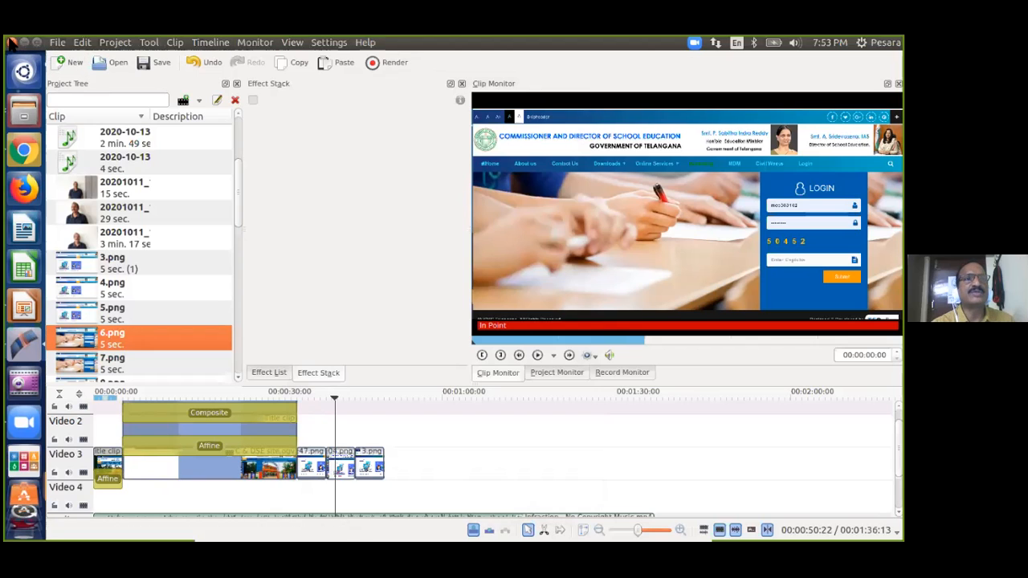
click(12, 41)
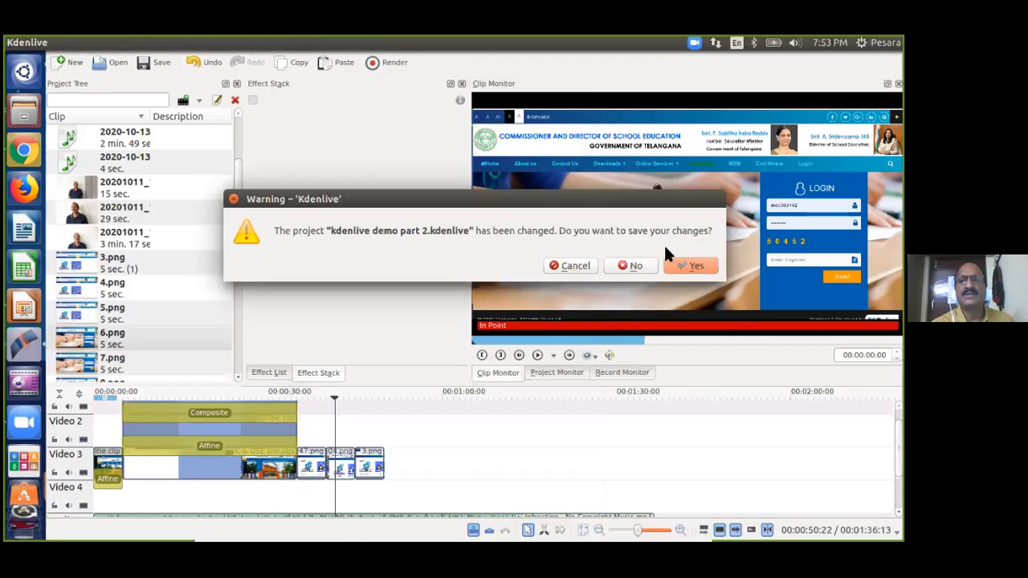
click(695, 266)
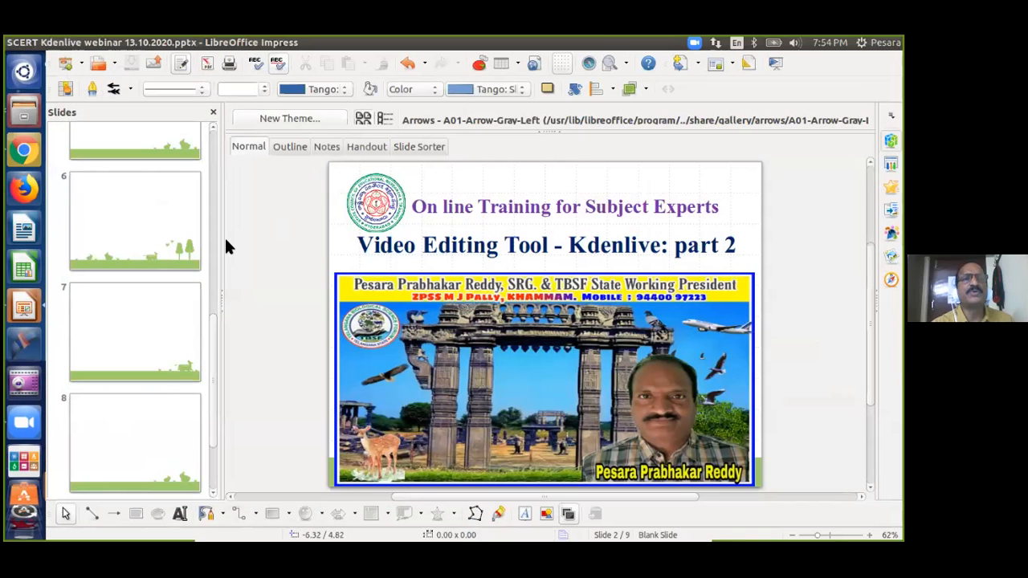
Minimize the Kdenlive webinar presentation in LibreOffice Impress to reveal the desktop.
click(25, 43)
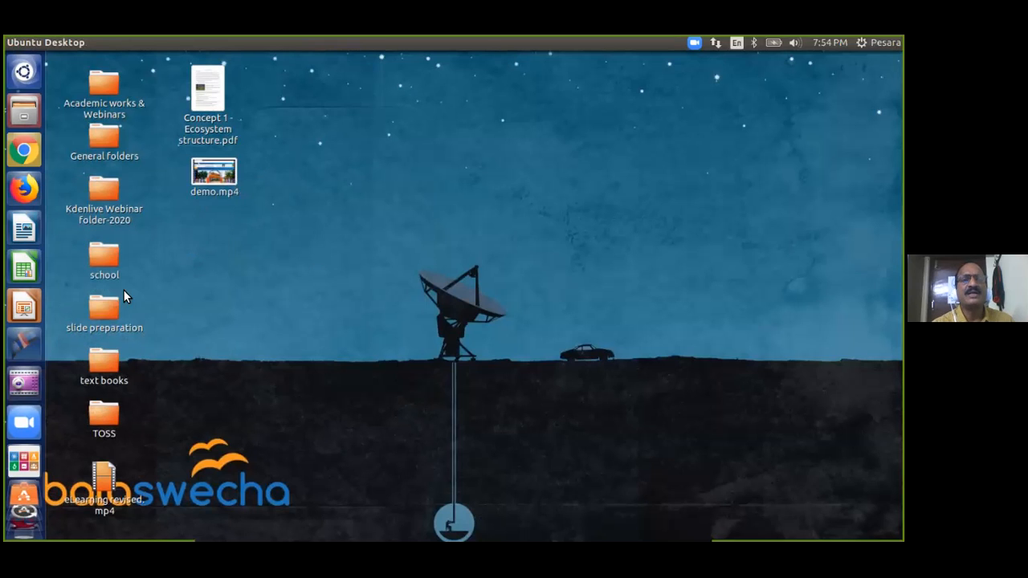
Open demo.mp4 from the desktop with VLC media player.
right_click(219, 173)
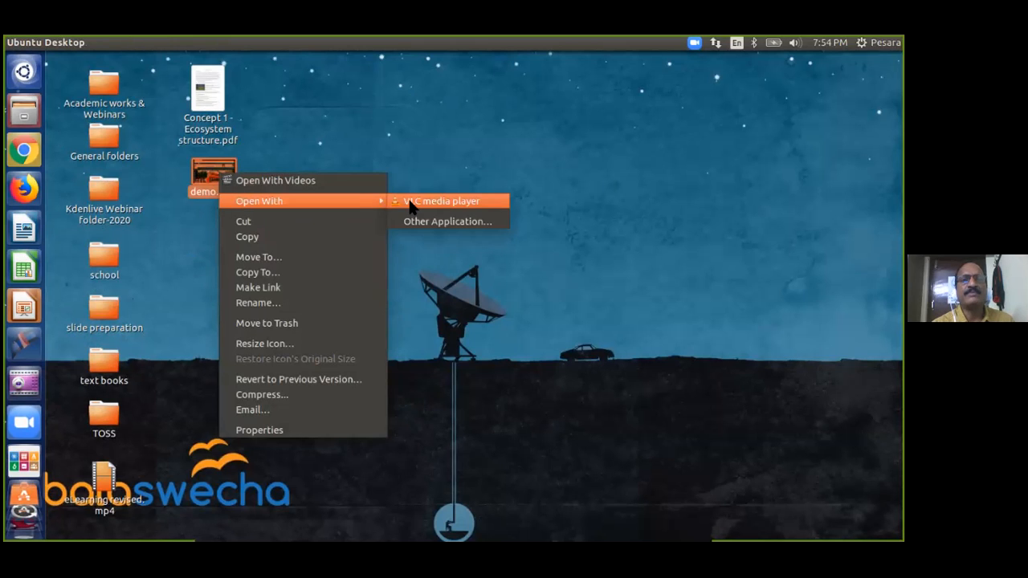
click(412, 202)
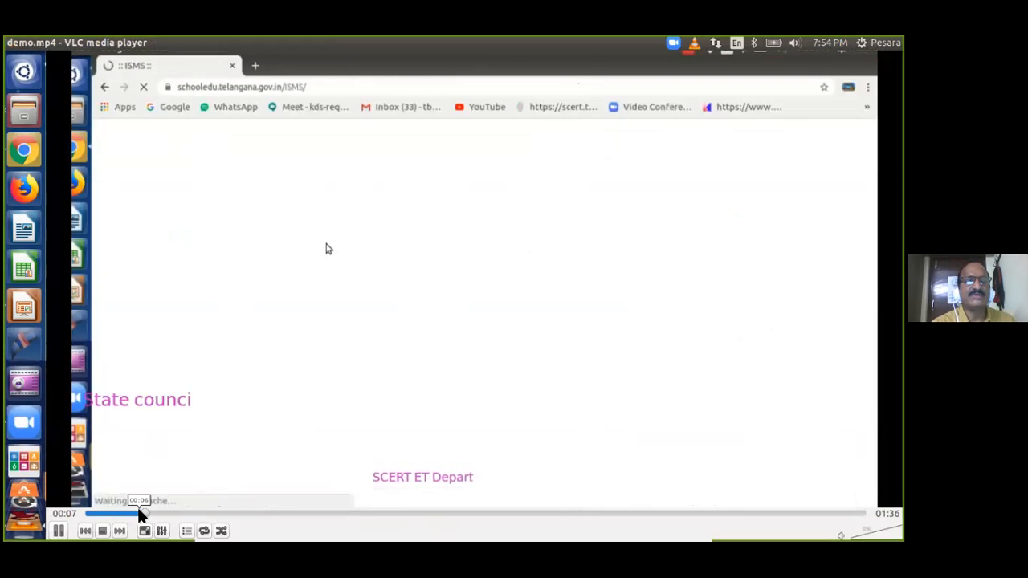
Restart demo.mp4 from its opening title card, then replay the section around 00:29–00:31.
key(space)
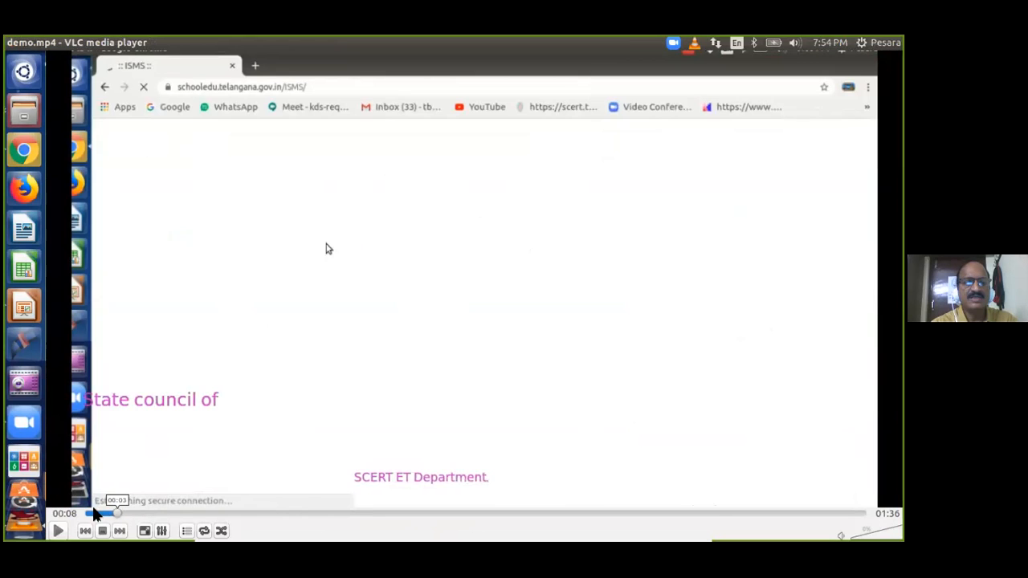
click(112, 514)
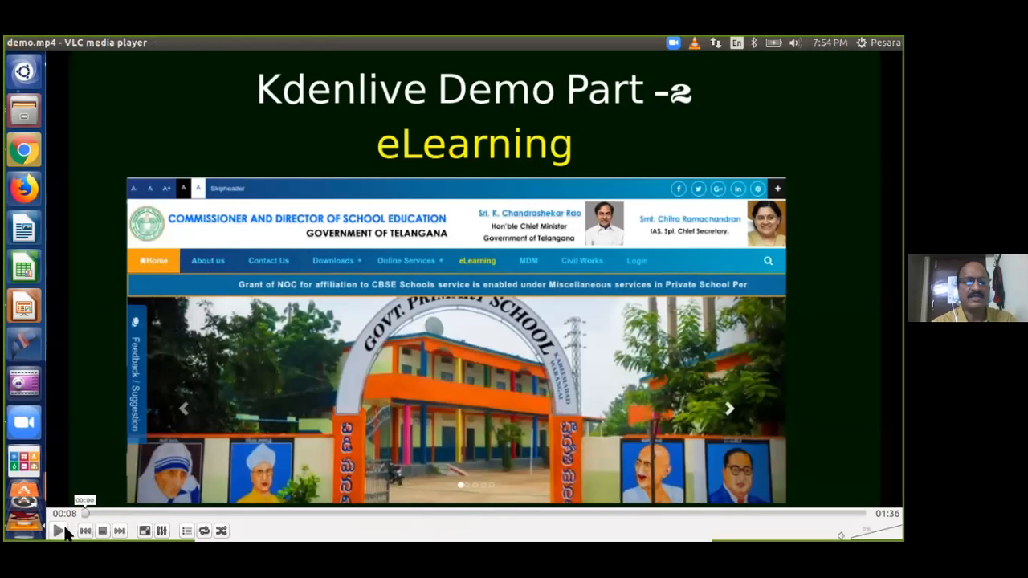
click(58, 531)
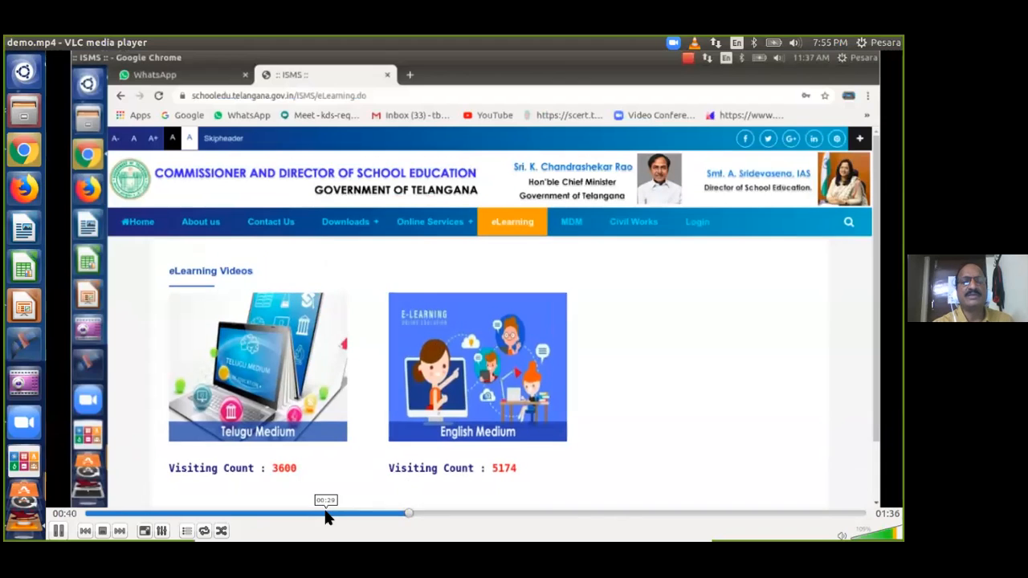
click(325, 514)
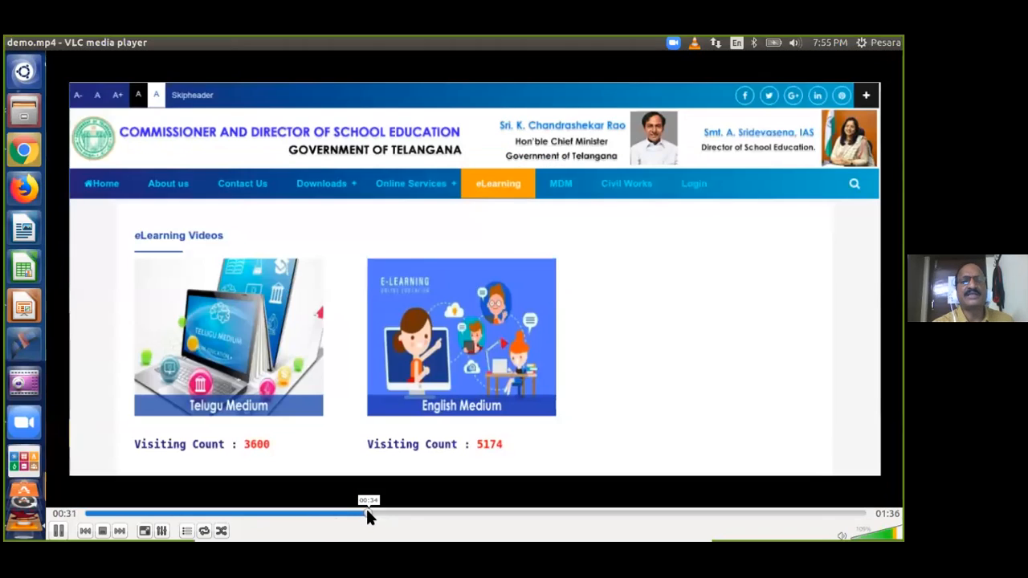
click(344, 512)
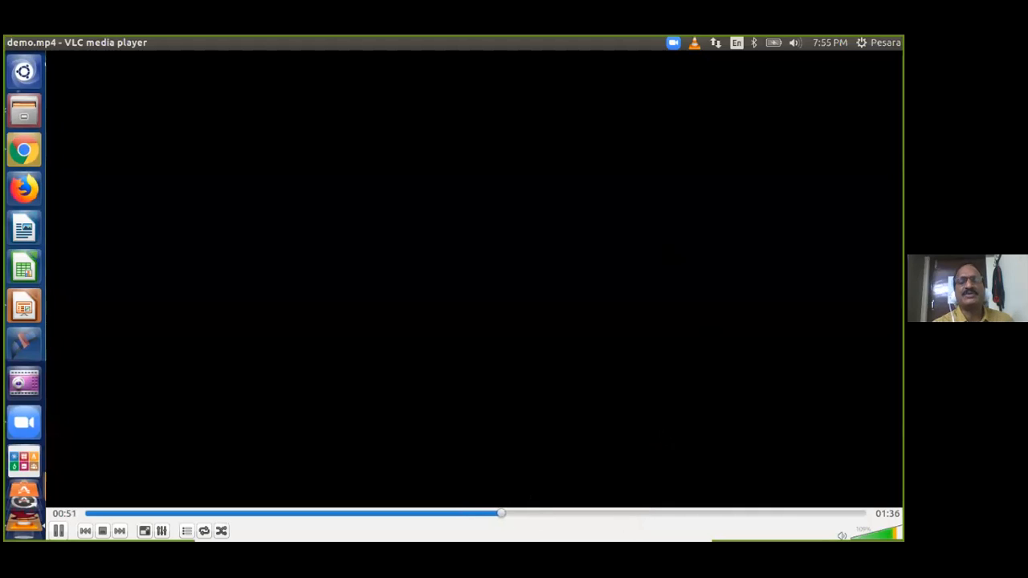
Close the VLC window playing demo.mp4 to return to the desktop.
click(11, 42)
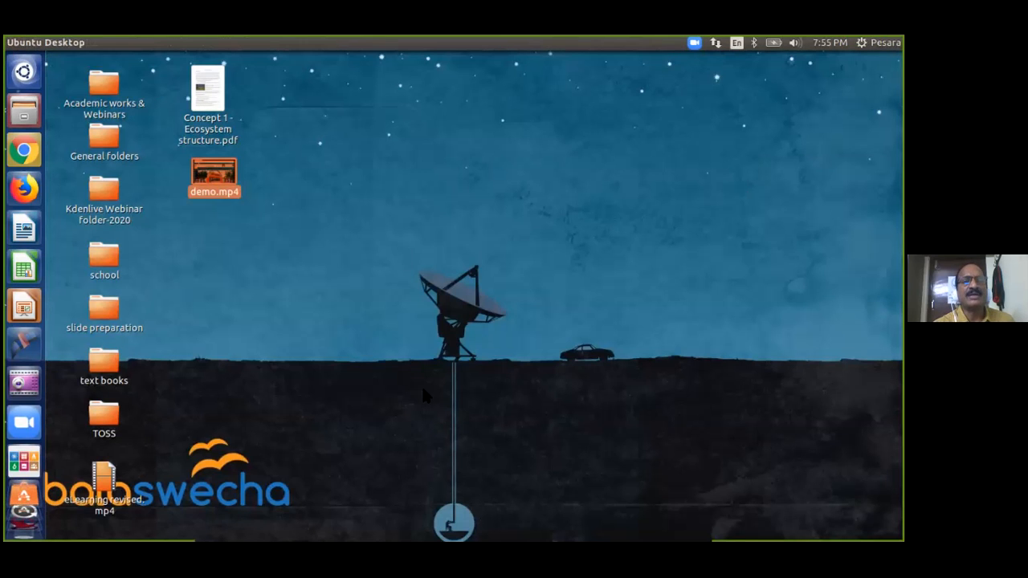